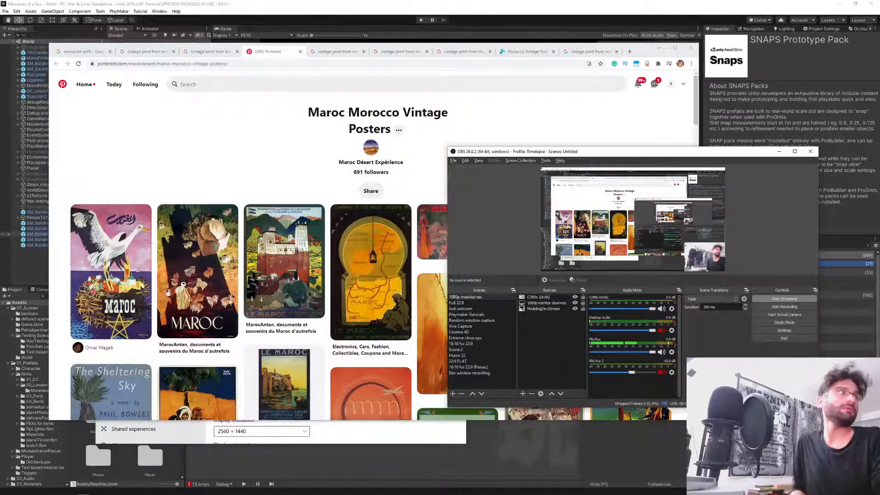
{"action": "key", "text": "alt+Tab"}
{"action": "key", "text": "alt+Tab"}
{"action": "key", "text": "alt+Tab"}
{"action": "key", "text": "alt+Tab"}
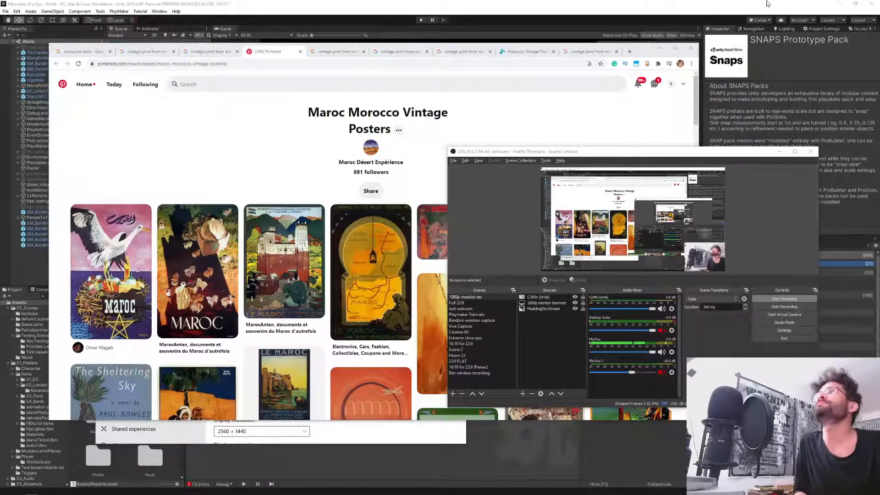
{"action": "left_click", "coordinate": [716, 14]}
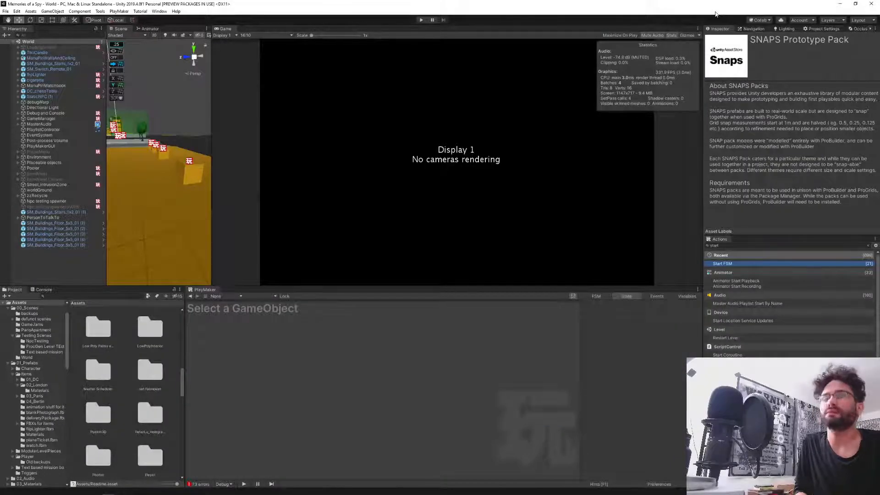
- Launch Photoshop and open the recent file MoroccoTextures.psd
{"action": "key", "text": "super"}
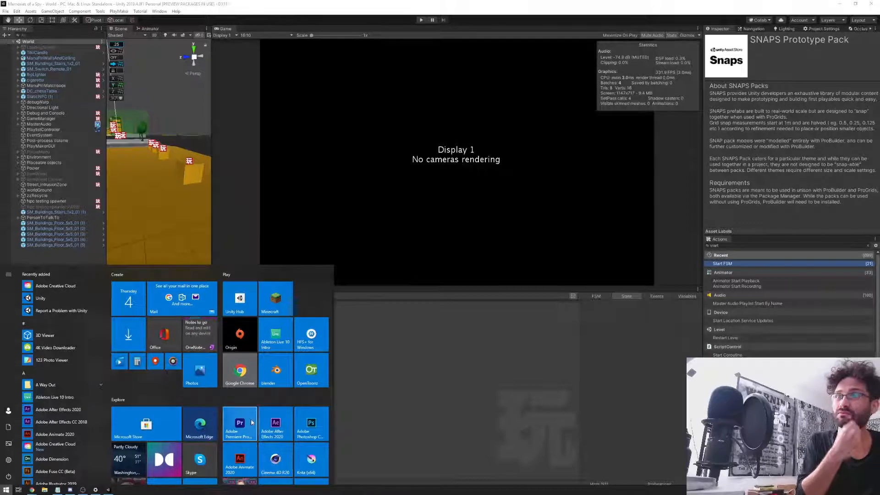
{"action": "left_click", "coordinate": [308, 421]}
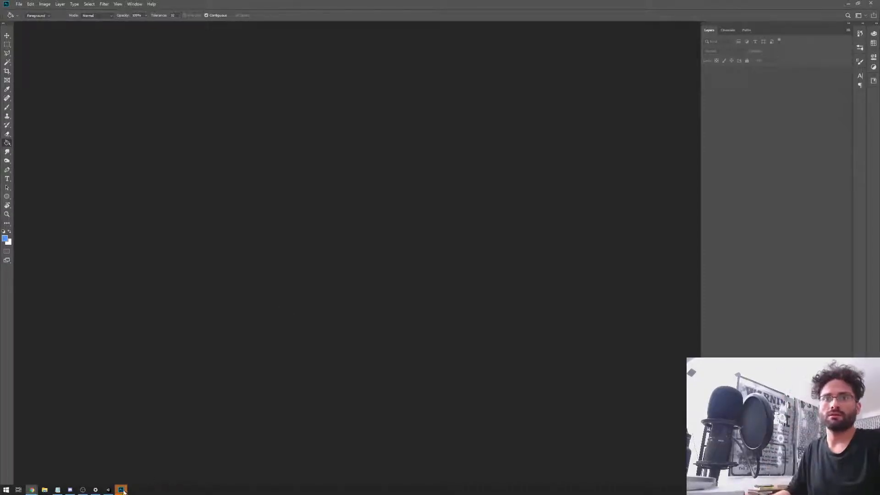
{"action": "left_click", "coordinate": [19, 4]}
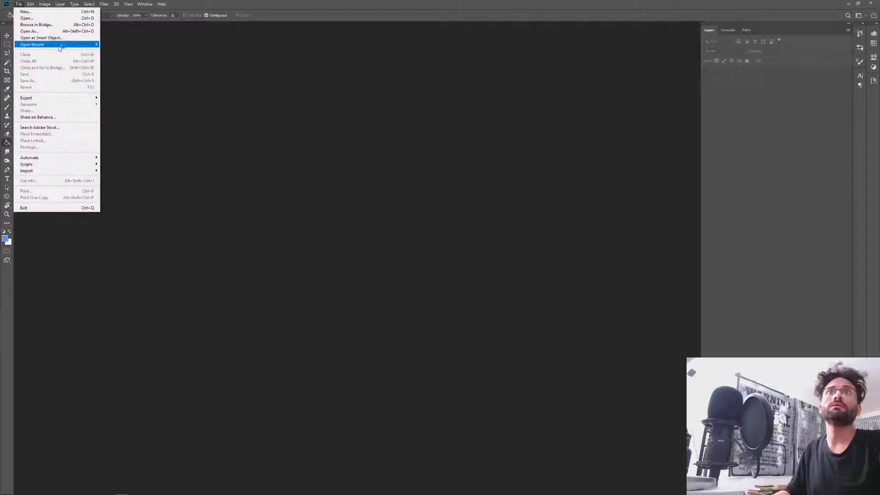
{"action": "mouse_move", "coordinate": [59, 47]}
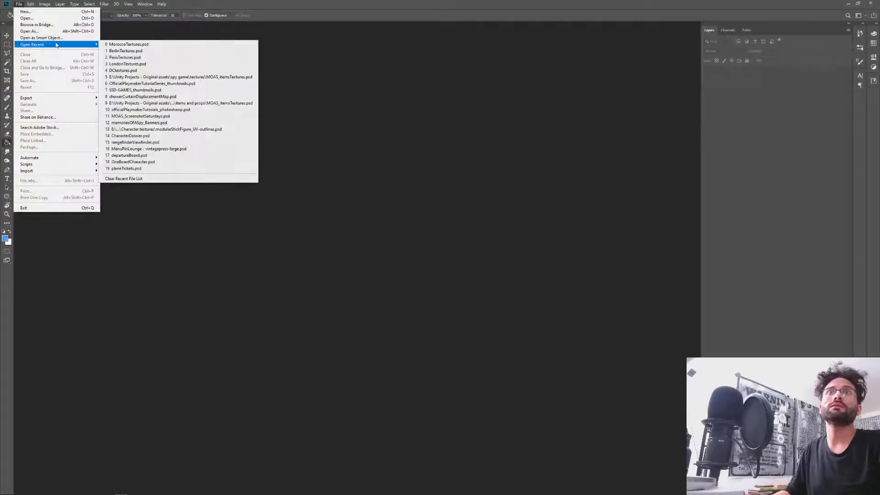
{"action": "left_click", "coordinate": [159, 44]}
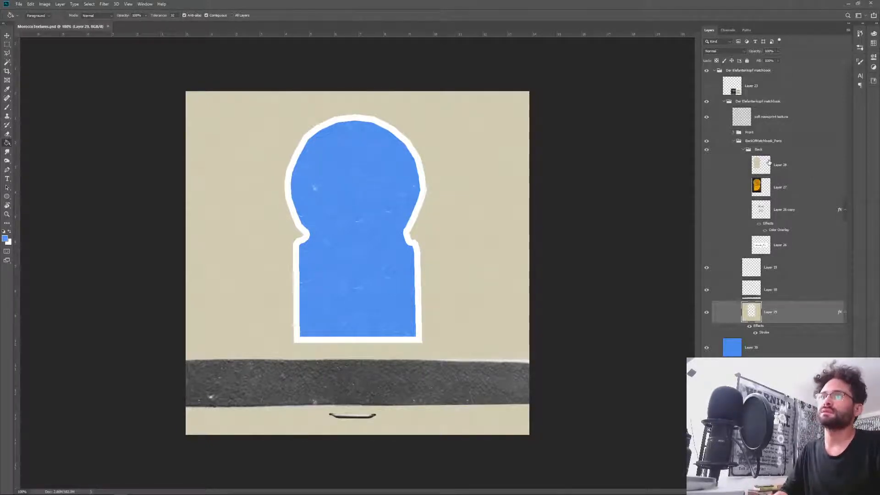
- Bring the Pinterest browser window forward, and open Alarms & Clock to reset the stopwatch and start it from zero
{"action": "key", "text": "alt+Tab"}
{"action": "key", "text": "Down"}
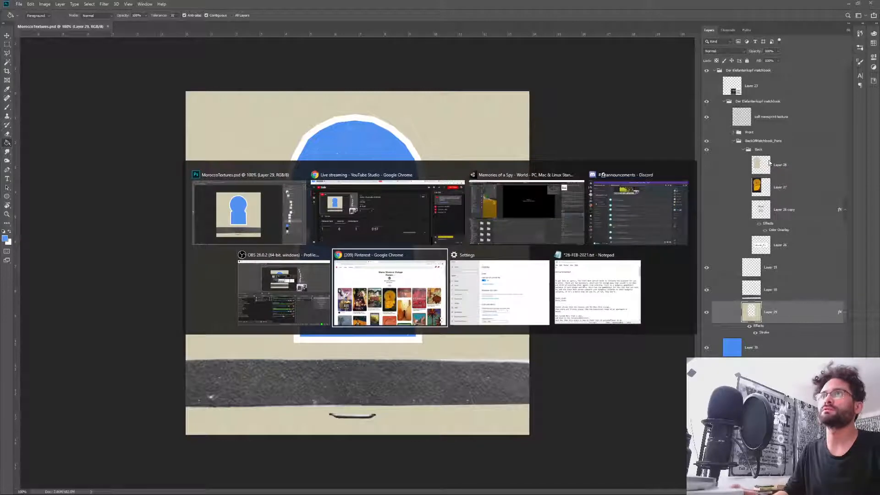
{"action": "key", "text": "super"}
{"action": "type", "text": "timer"}
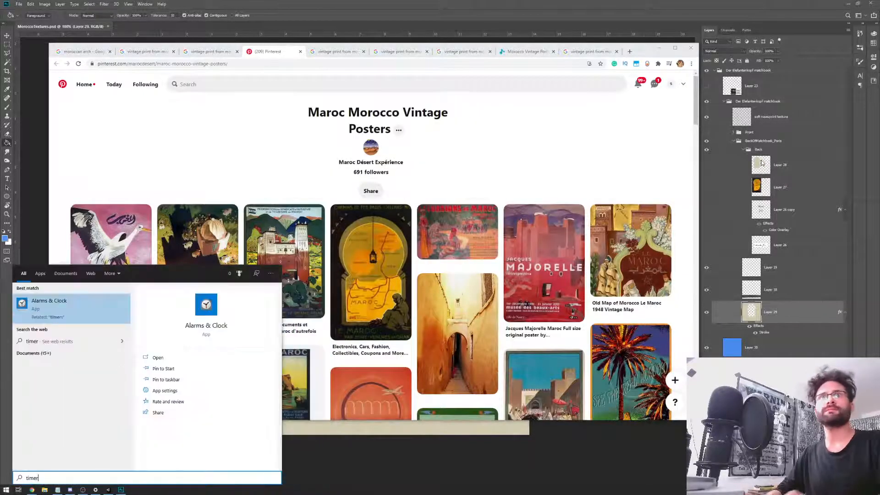
{"action": "key", "text": "Return"}
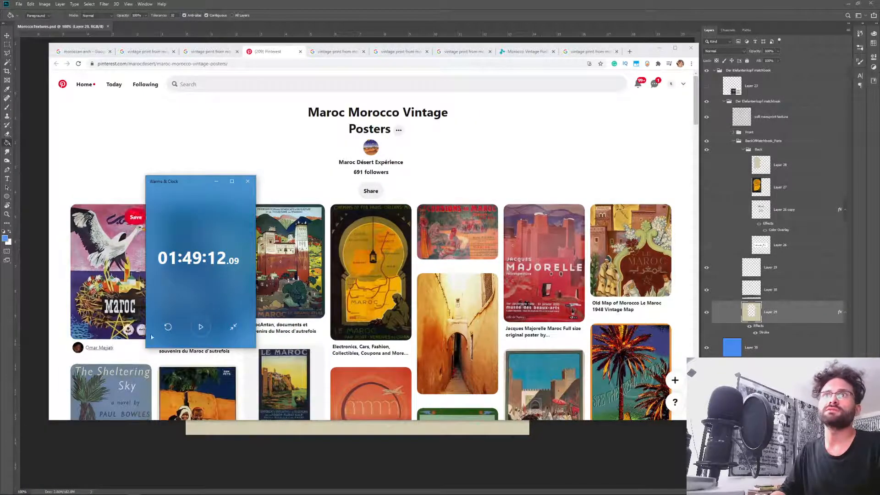
{"action": "left_click", "coordinate": [167, 326]}
{"action": "left_click", "coordinate": [200, 326]}
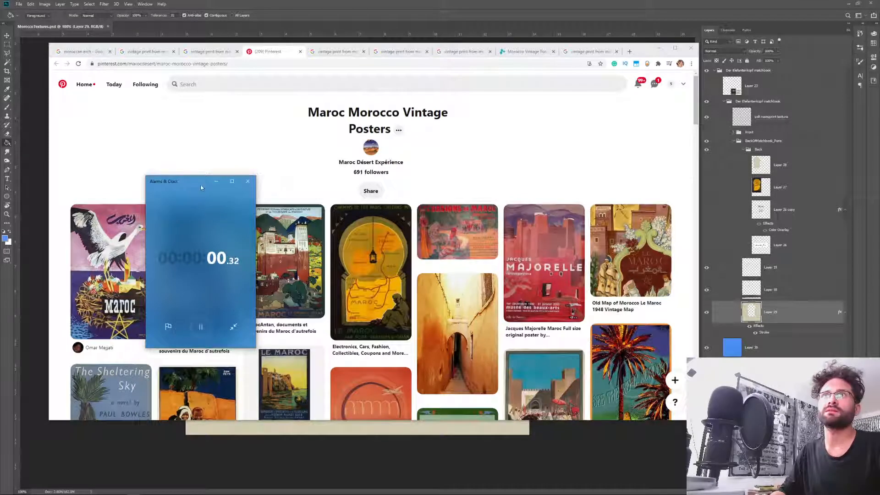
- Arrange the stopwatch and the browser window side by side over Photoshop so that both are fully visible
{"action": "left_click_drag", "start_coordinate": [200, 188], "coordinate": [62, 64]}
{"action": "left_click", "coordinate": [645, 52]}
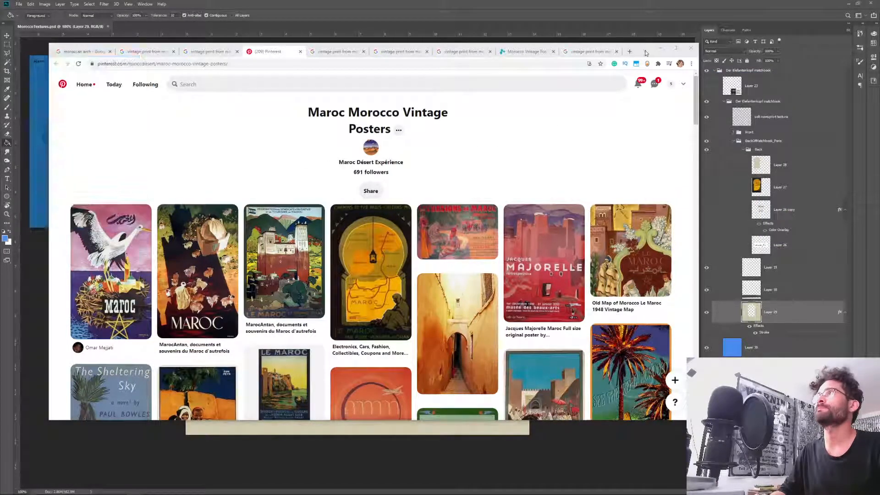
{"action": "left_click_drag", "start_coordinate": [645, 52], "coordinate": [680, 73]}
{"action": "left_click", "coordinate": [60, 69]}
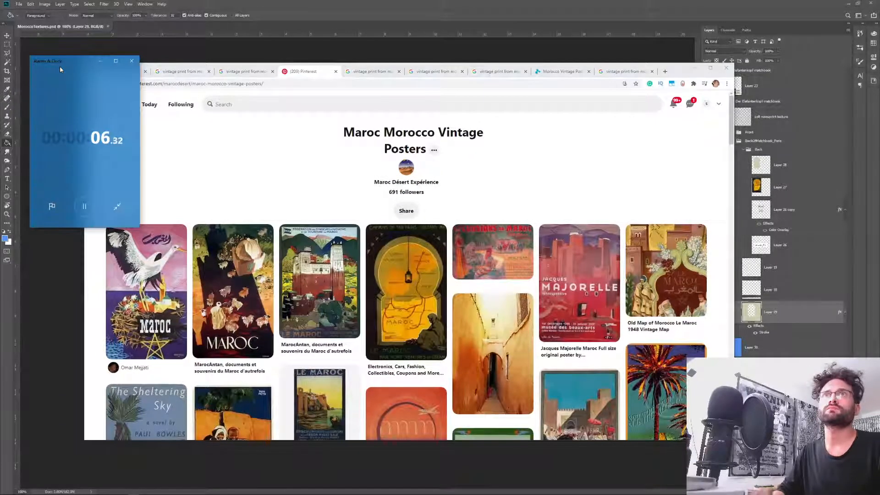
{"action": "left_click", "coordinate": [391, 114]}
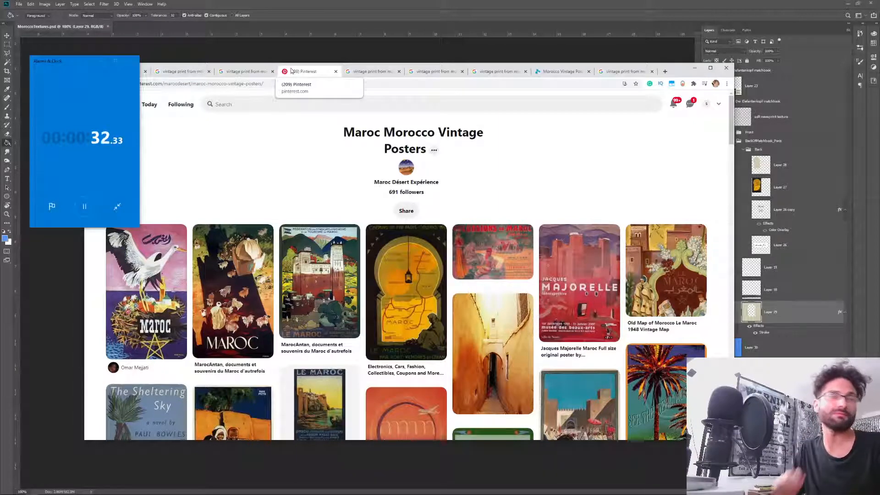
{"action": "left_click_drag", "start_coordinate": [678, 73], "coordinate": [749, 65]}
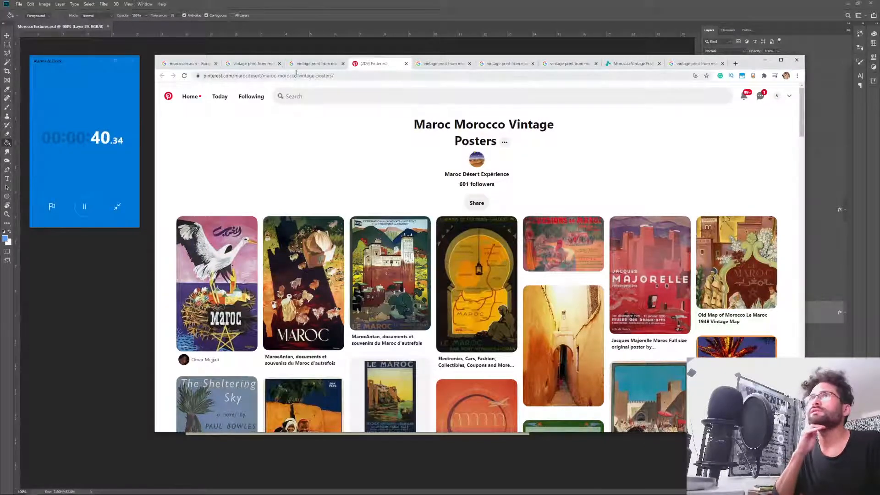
- Examine the Moroccan arch image results and the Maroc Morocco Vintage Posters board on Pinterest for reference artwork
{"action": "left_click", "coordinate": [246, 64]}
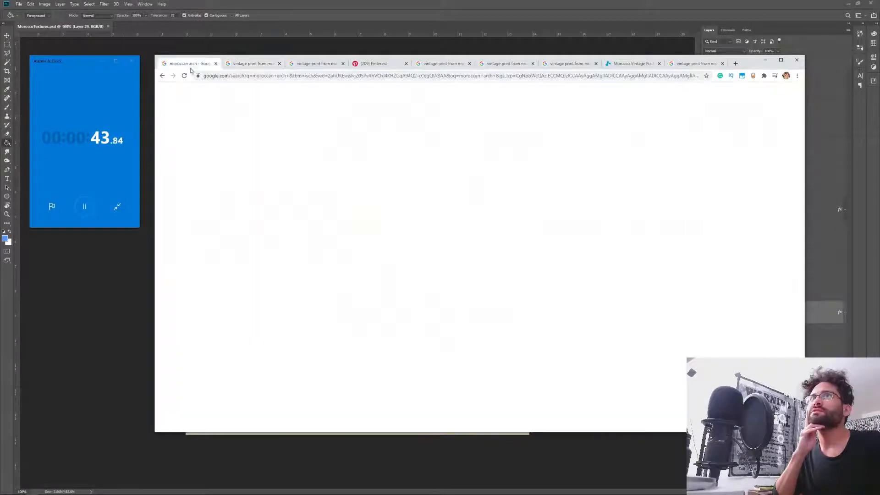
{"action": "left_click", "coordinate": [191, 64]}
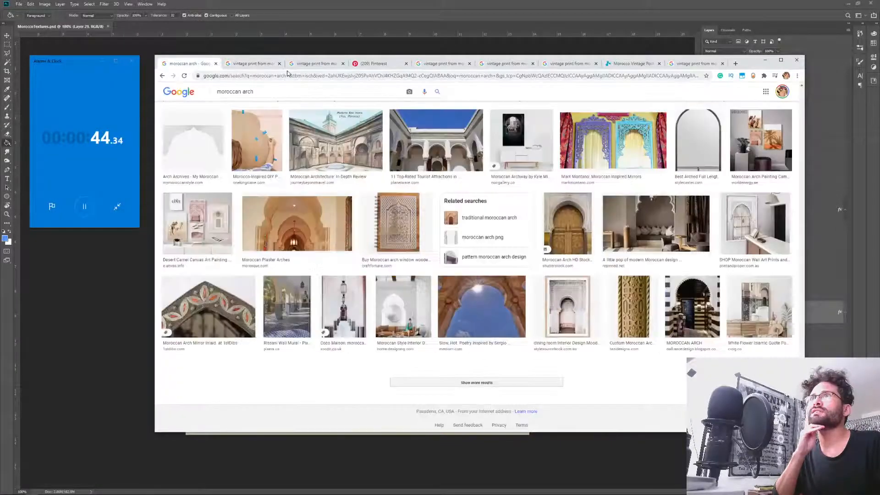
{"action": "left_click", "coordinate": [379, 64]}
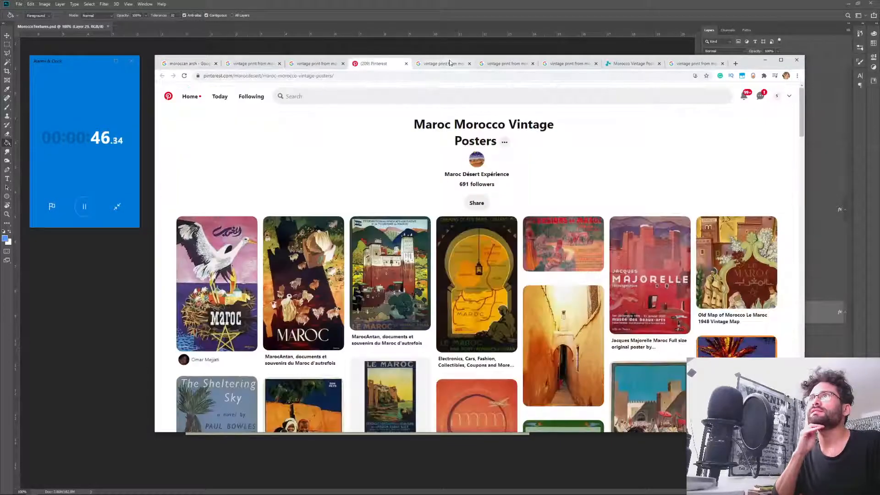
{"action": "left_click", "coordinate": [445, 66]}
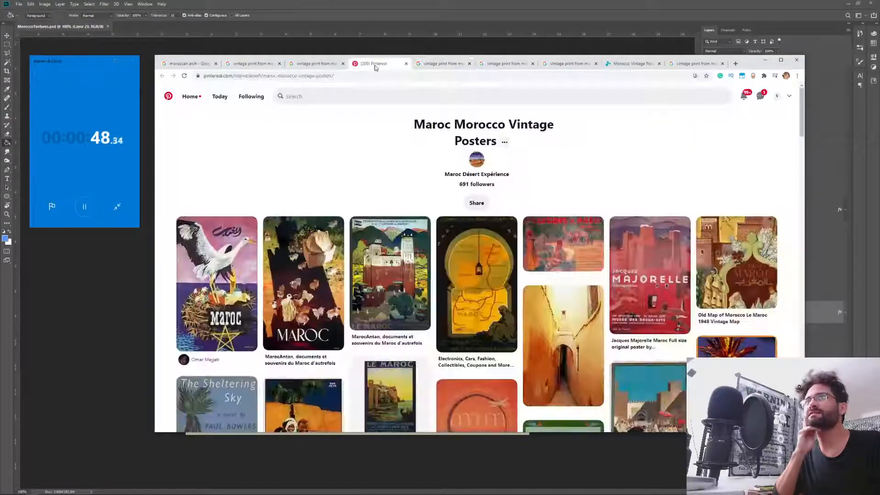
{"action": "left_click", "coordinate": [379, 68]}
{"action": "scroll", "coordinate": [358, 265], "scroll_direction": "down", "scroll_amount": 4}
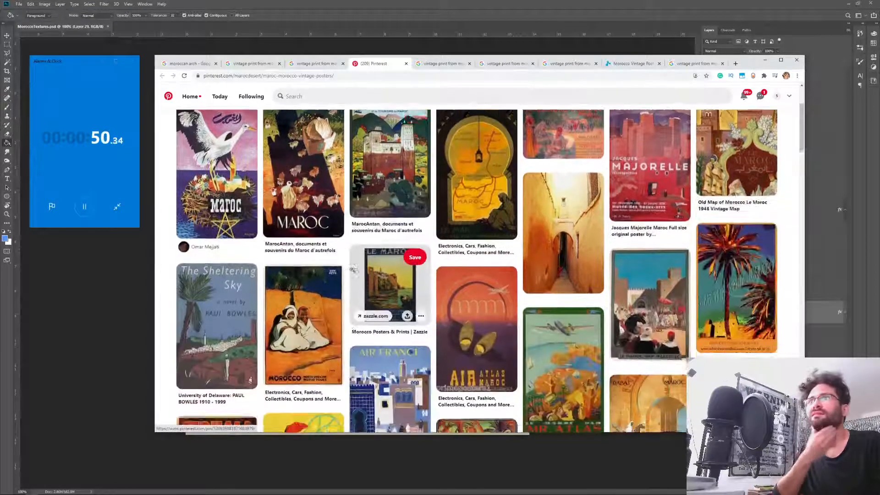
{"action": "scroll", "coordinate": [371, 265], "scroll_direction": "down", "scroll_amount": 2}
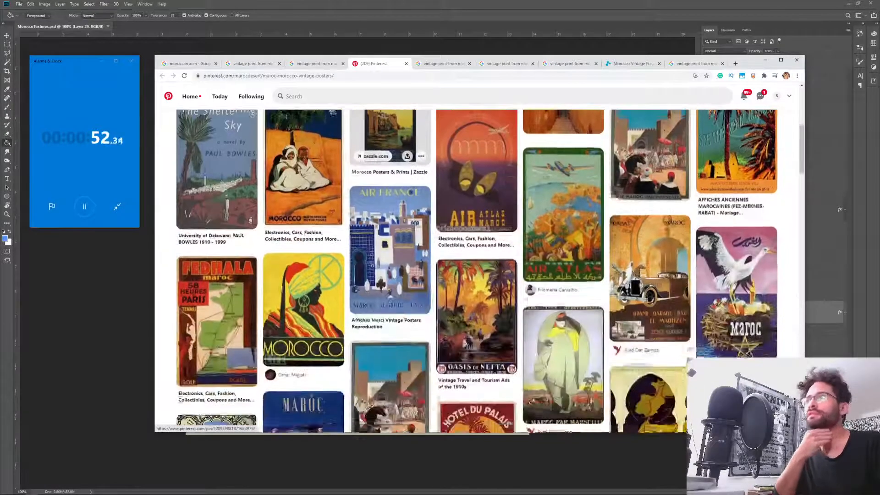
{"action": "scroll", "coordinate": [374, 265], "scroll_direction": "down", "scroll_amount": 4}
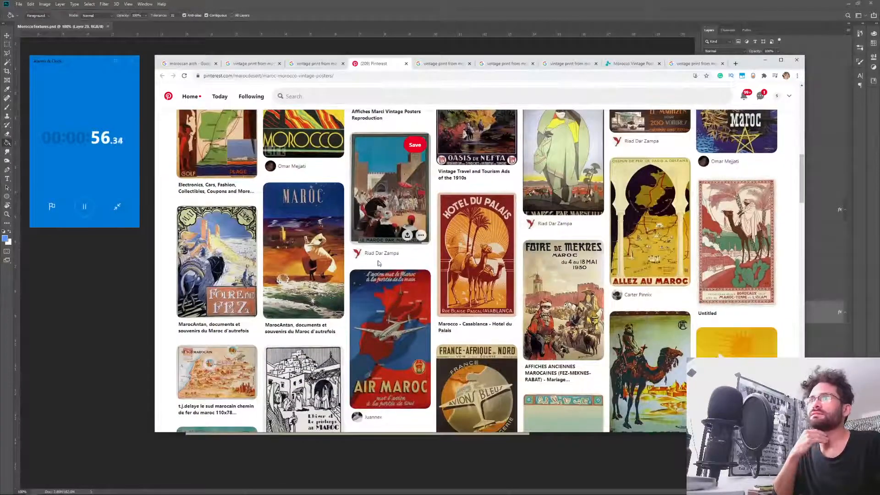
{"action": "scroll", "coordinate": [379, 263], "scroll_direction": "down", "scroll_amount": 2}
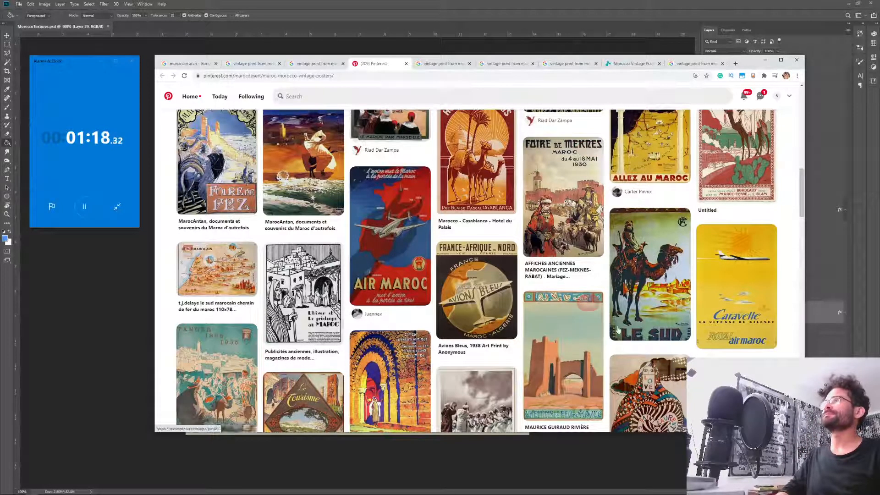
{"action": "scroll", "coordinate": [678, 284], "scroll_direction": "down", "scroll_amount": 2}
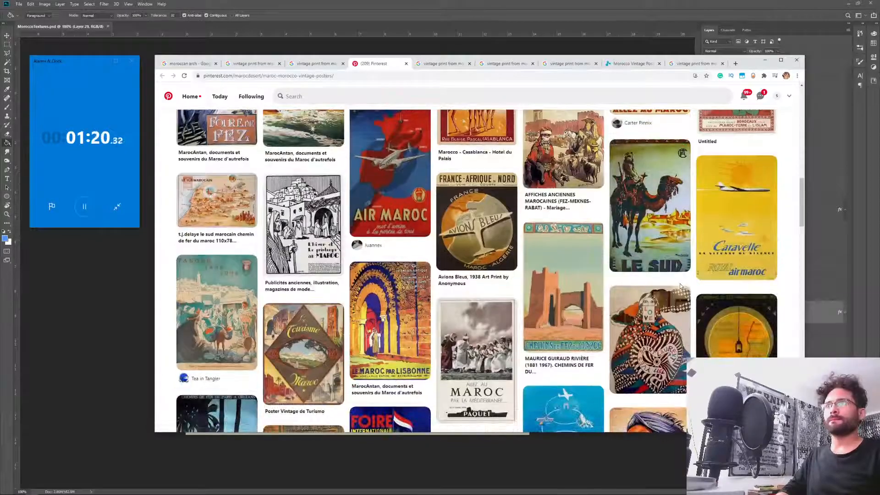
{"action": "scroll", "coordinate": [680, 284], "scroll_direction": "down", "scroll_amount": 1}
{"action": "scroll", "coordinate": [680, 281], "scroll_direction": "down", "scroll_amount": 3}
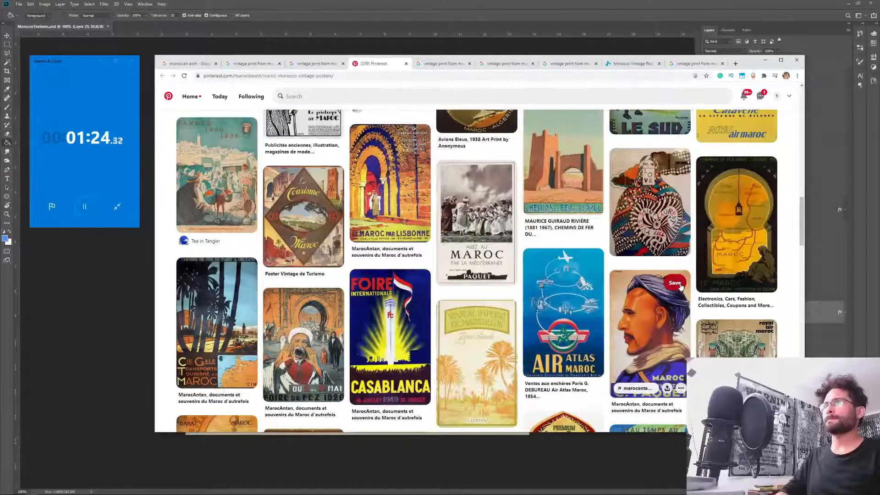
{"action": "scroll", "coordinate": [595, 293], "scroll_direction": "down", "scroll_amount": 5}
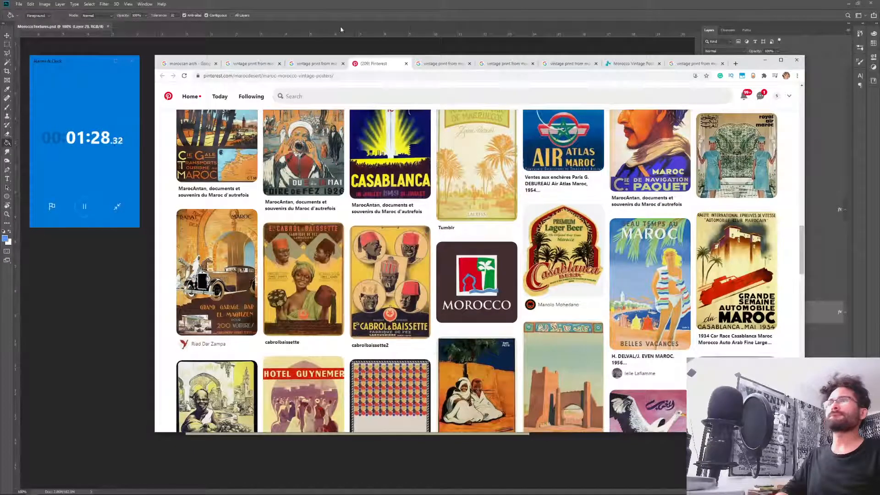
- Examine the other open reference pages with vintage Moroccan posters, the Morocco postage stamp and the Hotel Excelsior print
{"action": "left_click", "coordinate": [444, 65]}
{"action": "left_click", "coordinate": [504, 65]}
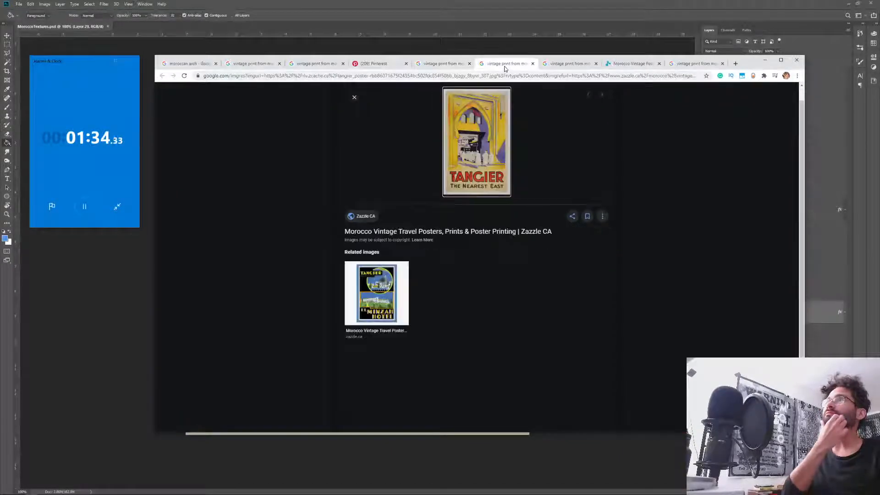
{"action": "left_click", "coordinate": [586, 63]}
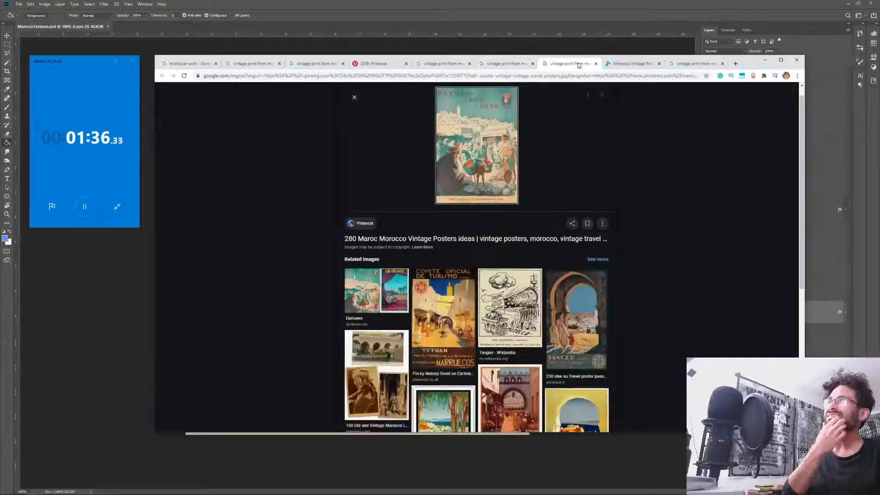
{"action": "scroll", "coordinate": [667, 261], "scroll_direction": "down", "scroll_amount": 3}
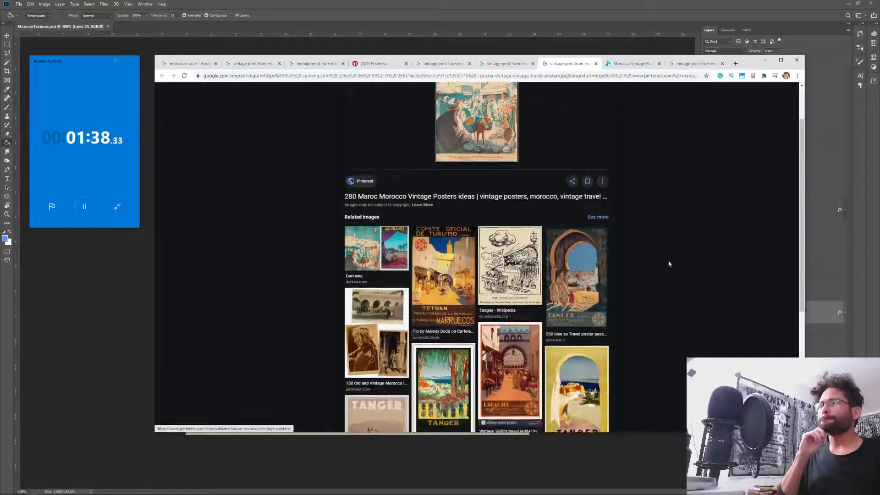
{"action": "scroll", "coordinate": [637, 87], "scroll_direction": "up", "scroll_amount": 3}
{"action": "scroll", "coordinate": [648, 237], "scroll_direction": "down", "scroll_amount": 3}
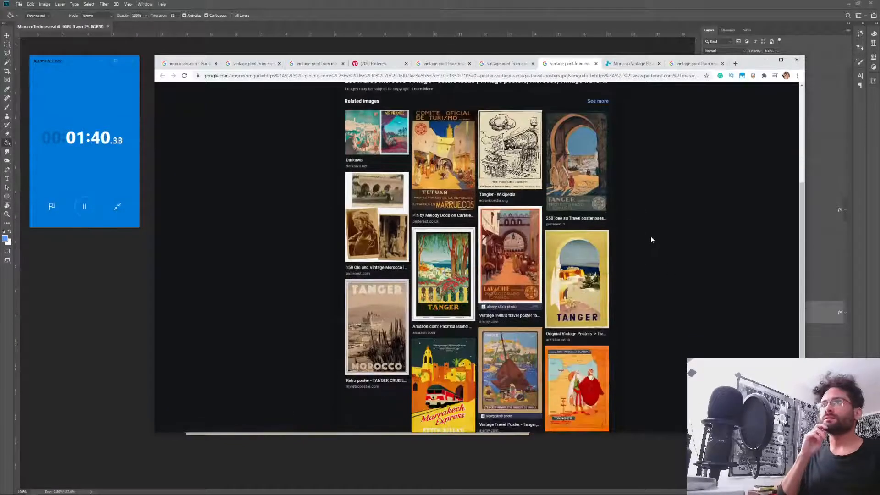
{"action": "left_click", "coordinate": [631, 64]}
{"action": "scroll", "coordinate": [710, 153], "scroll_direction": "down", "scroll_amount": 3}
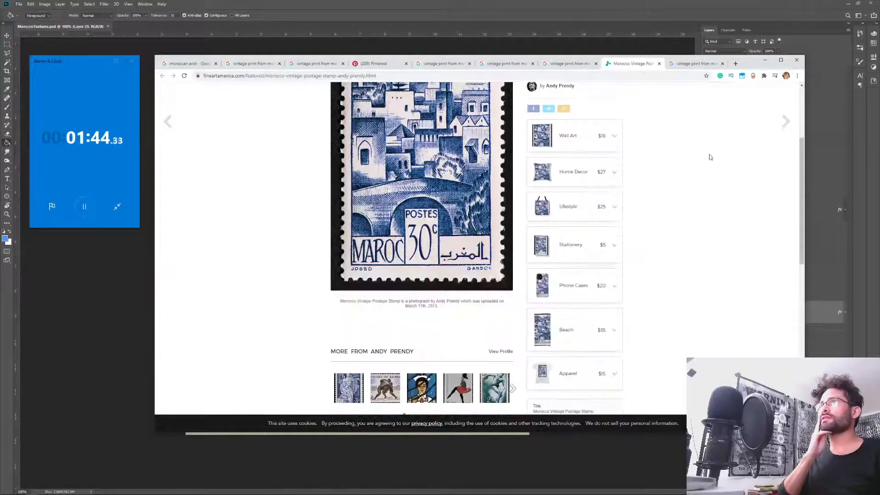
{"action": "scroll", "coordinate": [714, 167], "scroll_direction": "up", "scroll_amount": 3}
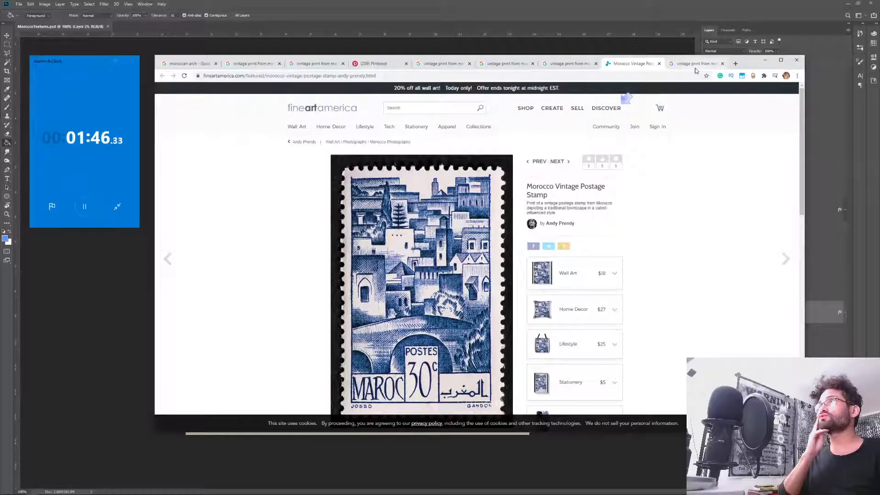
{"action": "left_click", "coordinate": [696, 66]}
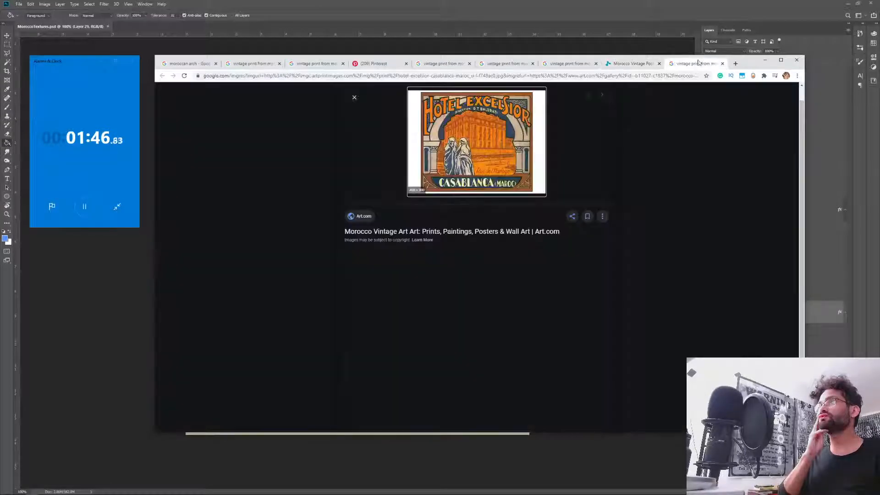
{"action": "left_click", "coordinate": [332, 63]}
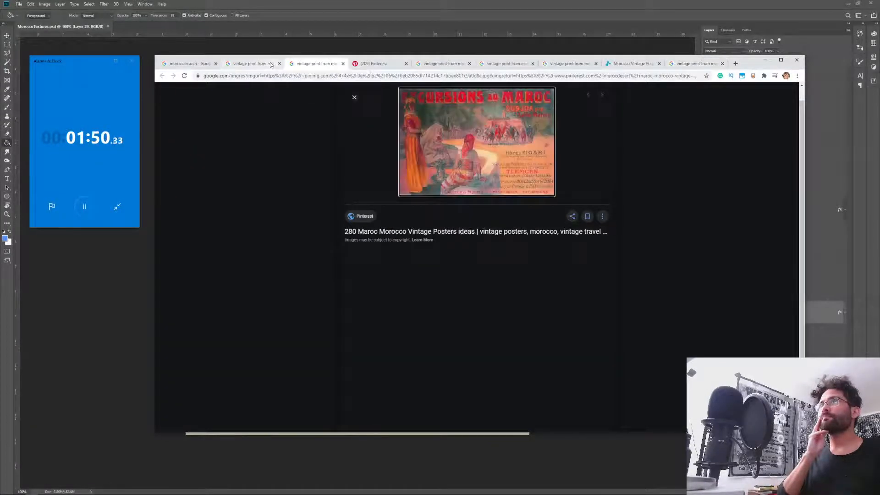
{"action": "left_click", "coordinate": [250, 65]}
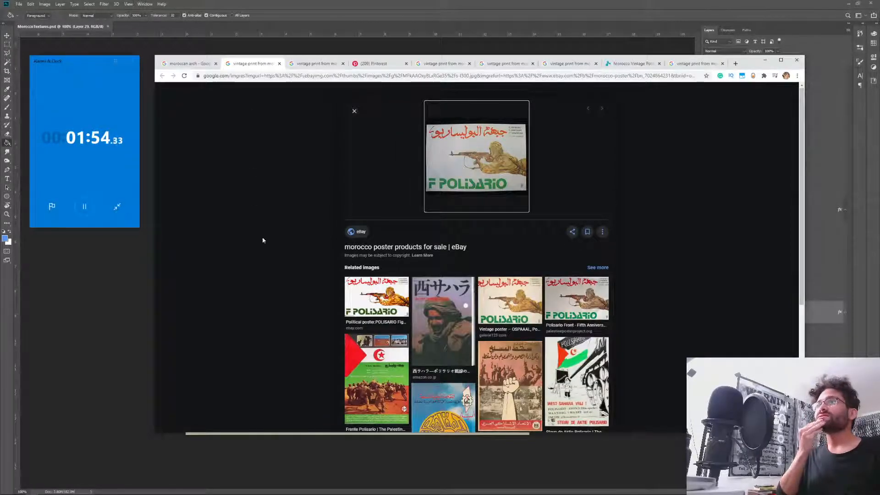
- Compare the Polisario poster page, Moroccan arch results, Pinterest poster board, and Tangier and Hotel Excelsior prints as design references
{"action": "scroll", "coordinate": [270, 260], "scroll_direction": "down", "scroll_amount": 3}
{"action": "scroll", "coordinate": [269, 259], "scroll_direction": "up", "scroll_amount": 3}
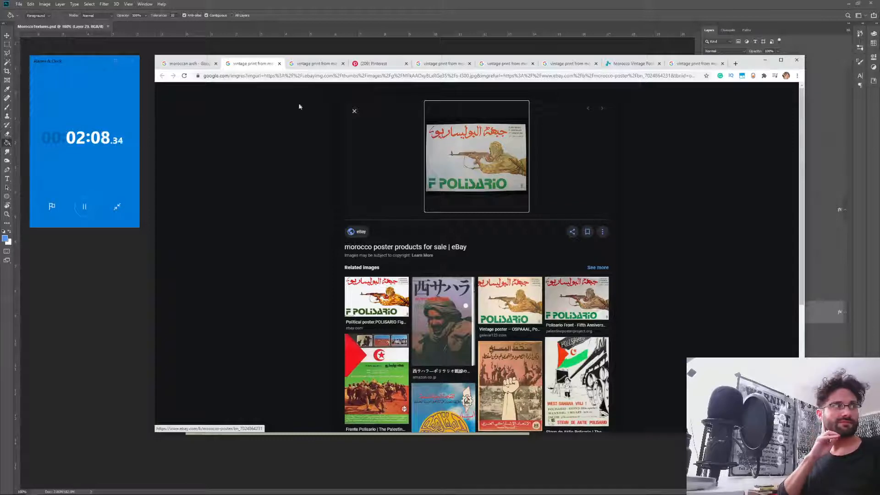
{"action": "left_click", "coordinate": [190, 63]}
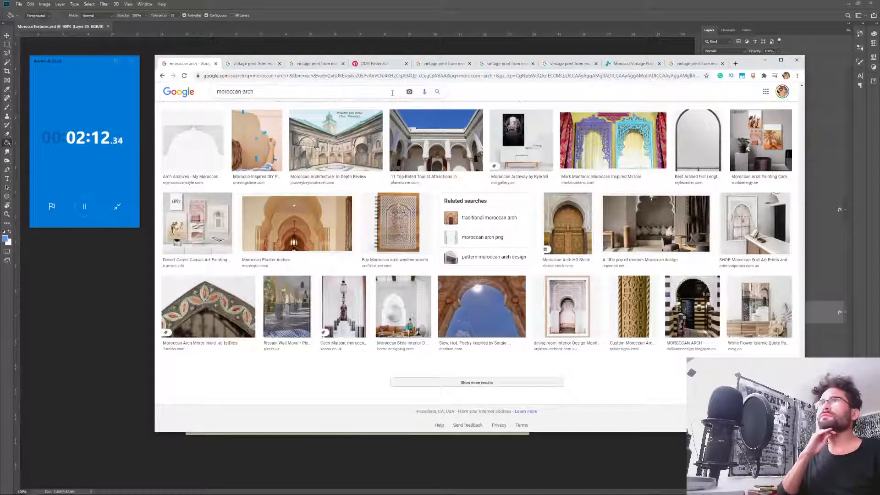
{"action": "left_click", "coordinate": [380, 64]}
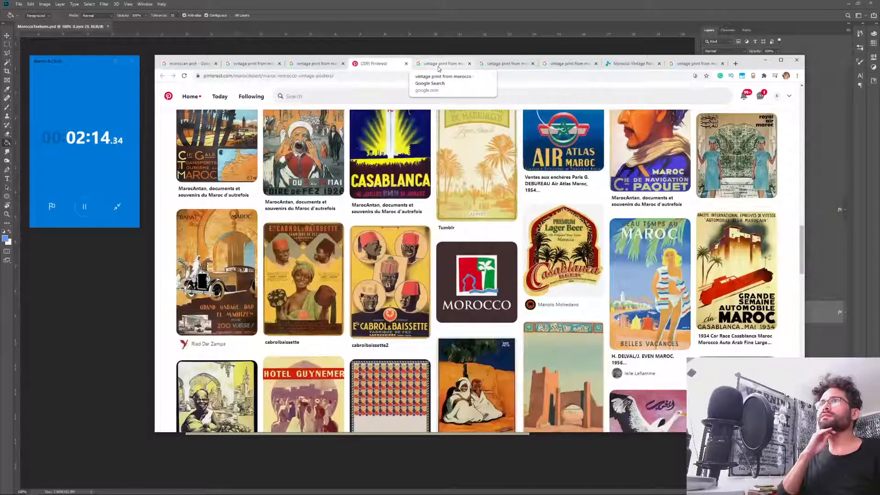
{"action": "left_click", "coordinate": [439, 64]}
{"action": "key", "text": "ctrl+Tab"}
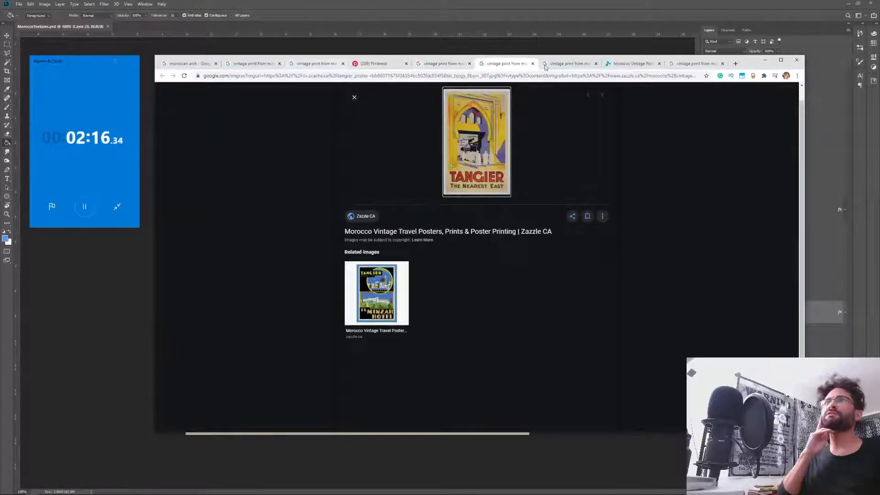
{"action": "left_click", "coordinate": [691, 64]}
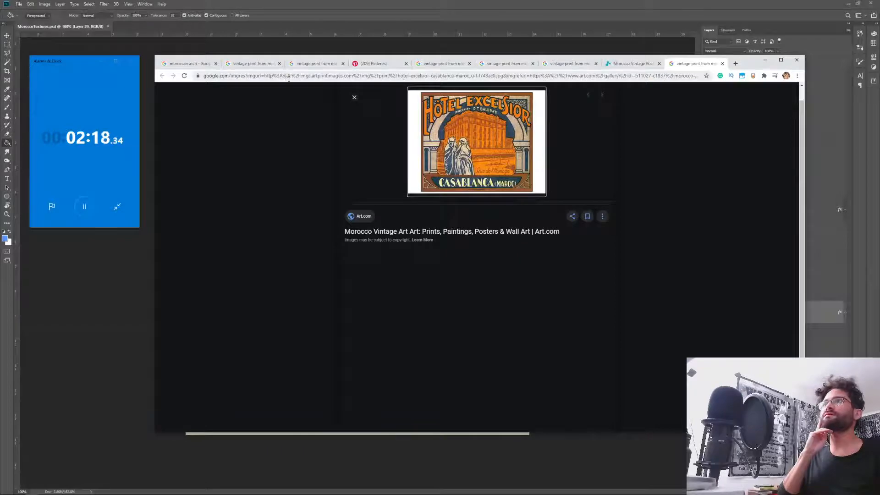
{"action": "left_click", "coordinate": [199, 63]}
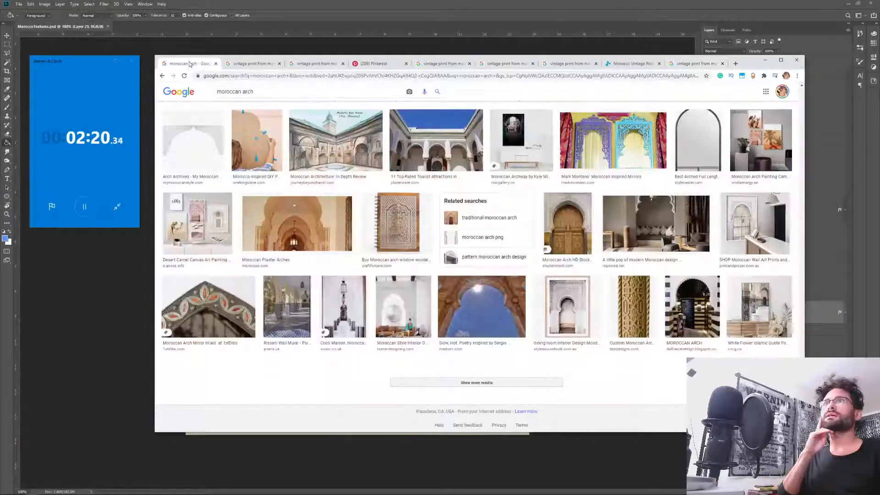
- Switch to Photoshop and show the Arabic lettering layer over the keyhole arch
{"action": "key", "text": "alt+Tab"}
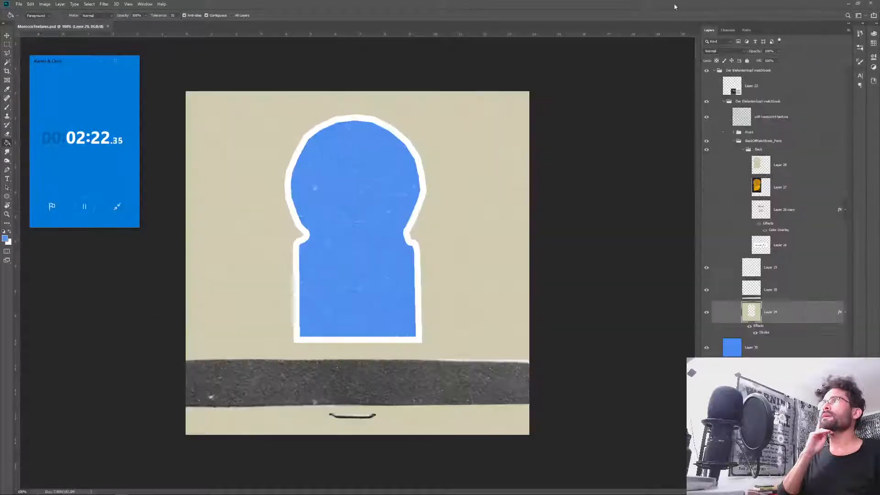
{"action": "left_click", "coordinate": [707, 212]}
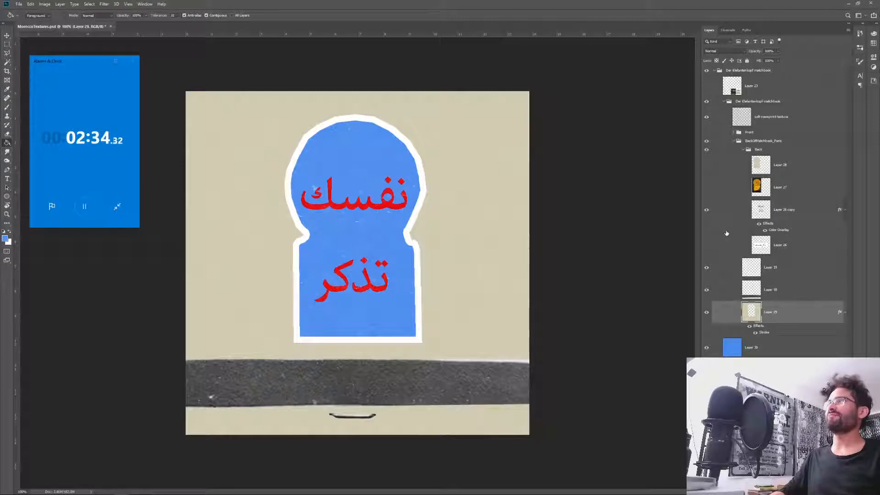
- Switch to the browser, search Google Images for "morocco", and refine the search to "morocco flag"
{"action": "key", "text": "alt+Tab"}
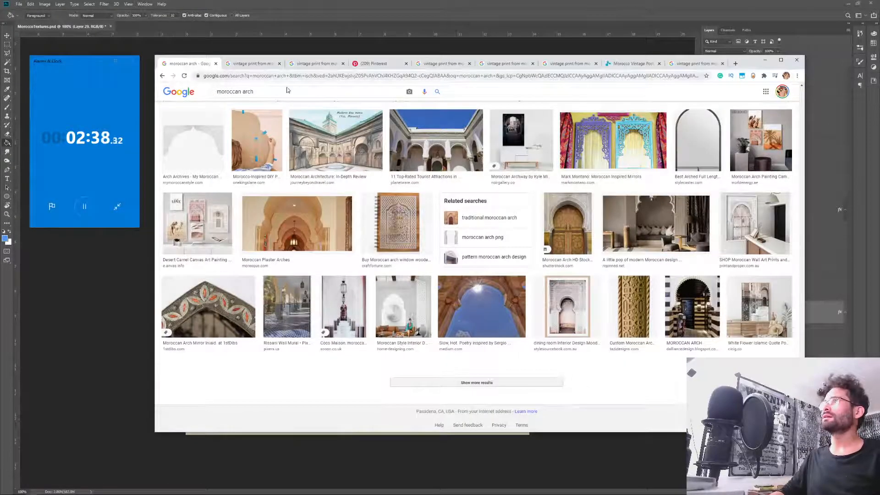
{"action": "triple_click", "coordinate": [264, 90]}
{"action": "type", "text": "morocco"}
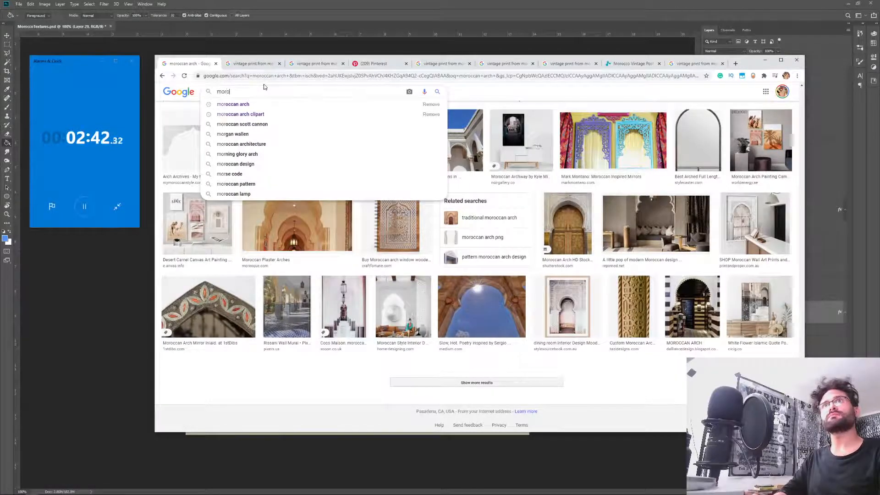
{"action": "key", "text": "Return"}
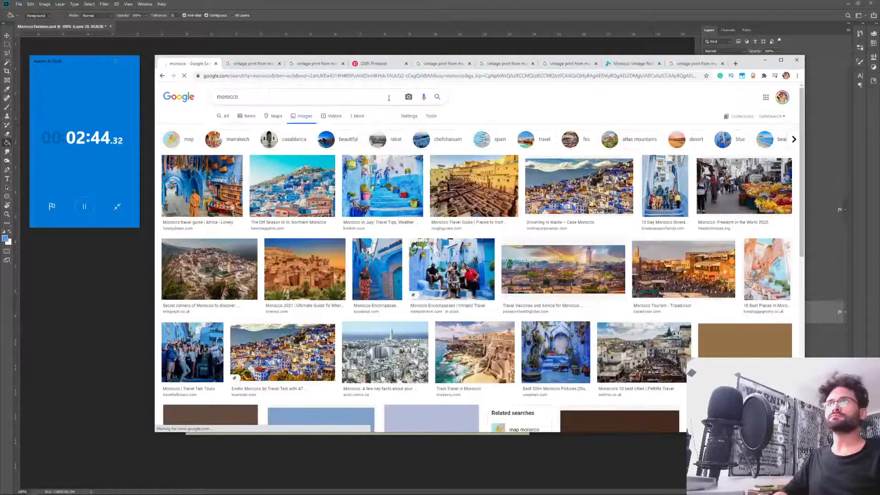
{"action": "left_click", "coordinate": [308, 96]}
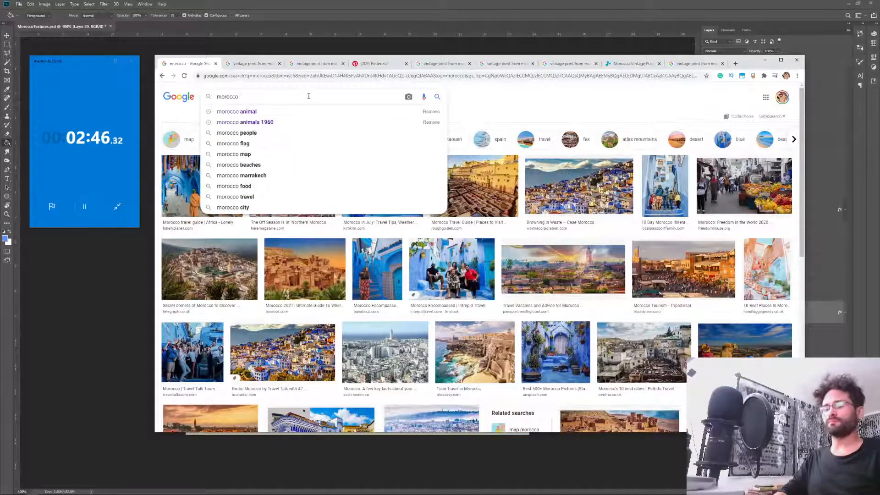
{"action": "type", "text": "flag"}
{"action": "key", "text": "Return"}
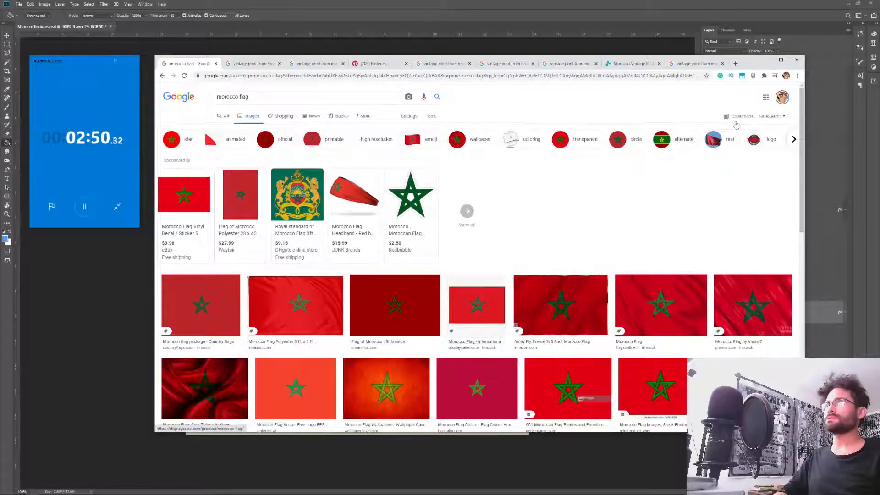
{"action": "scroll", "coordinate": [544, 304], "scroll_direction": "down", "scroll_amount": 3}
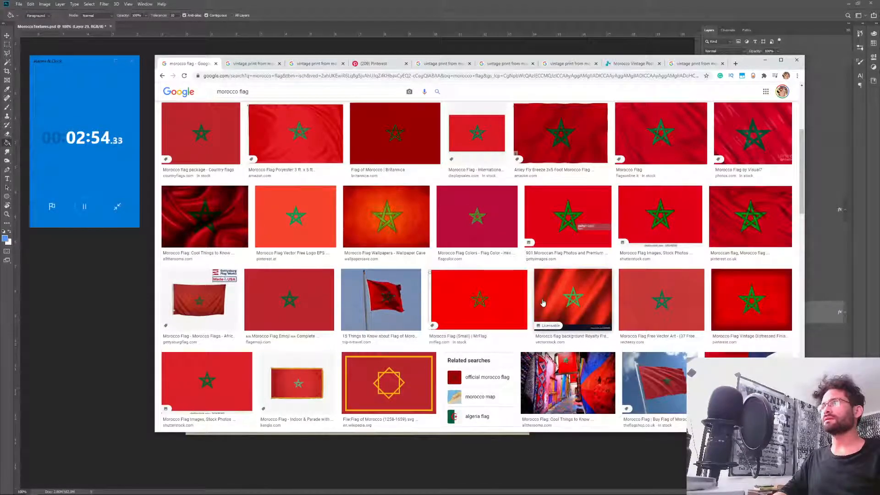
- Return to Photoshop and hide the Arabic lettering, the beige keyhole arch and the blue background layers
{"action": "left_click", "coordinate": [560, 4]}
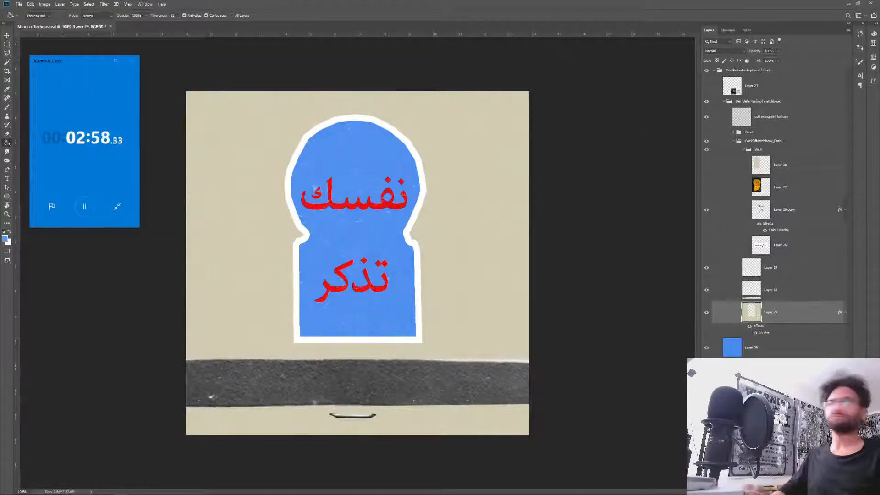
{"action": "left_click", "coordinate": [707, 210]}
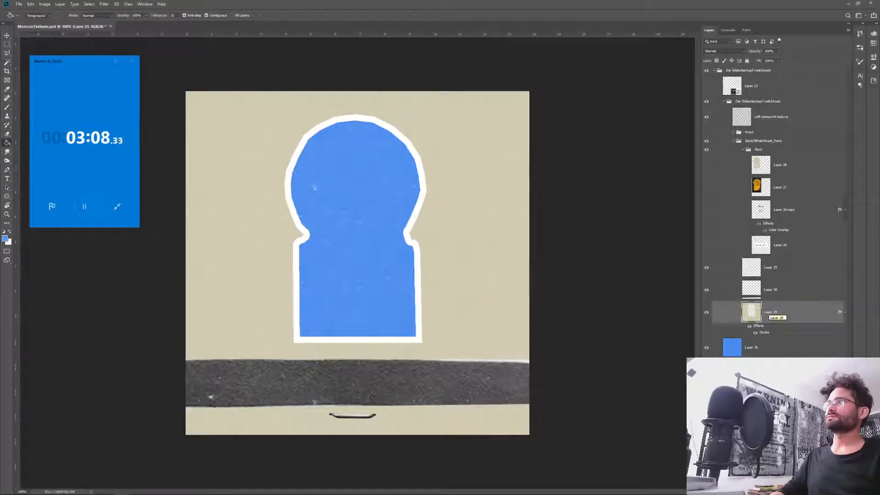
{"action": "left_click", "coordinate": [707, 313]}
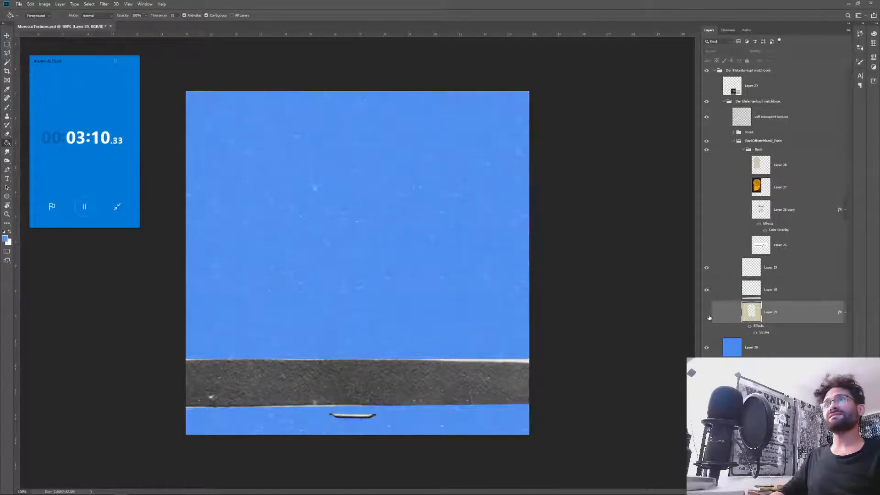
{"action": "left_click", "coordinate": [706, 348]}
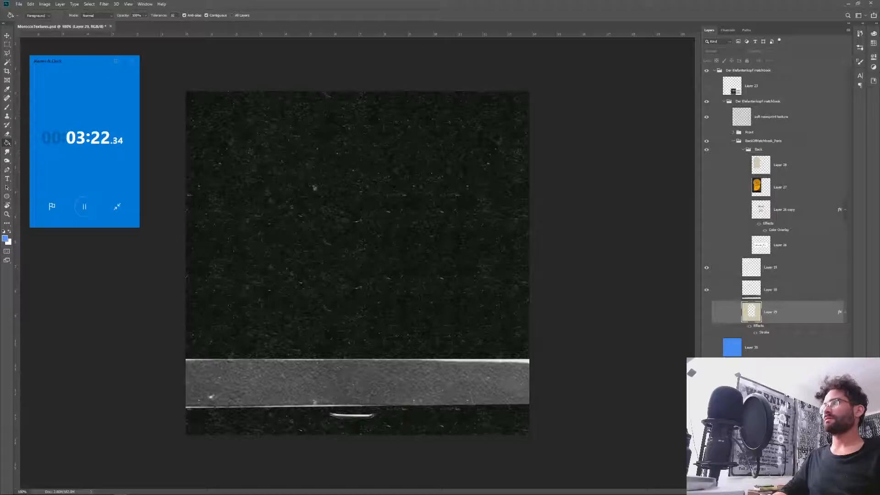
{"action": "left_click", "coordinate": [706, 347]}
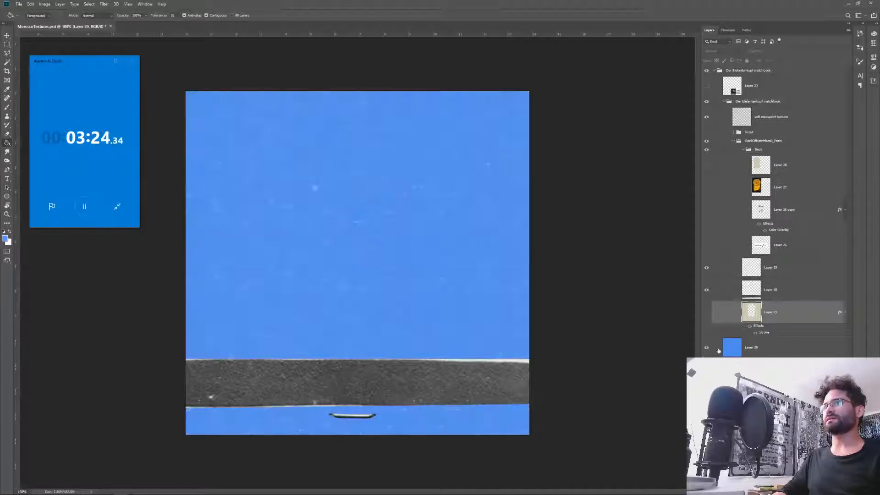
{"action": "left_click", "coordinate": [706, 347]}
- Select the blue background layer and set the foreground colour to a bright red for the Paint Bucket
{"action": "left_click", "coordinate": [733, 348]}
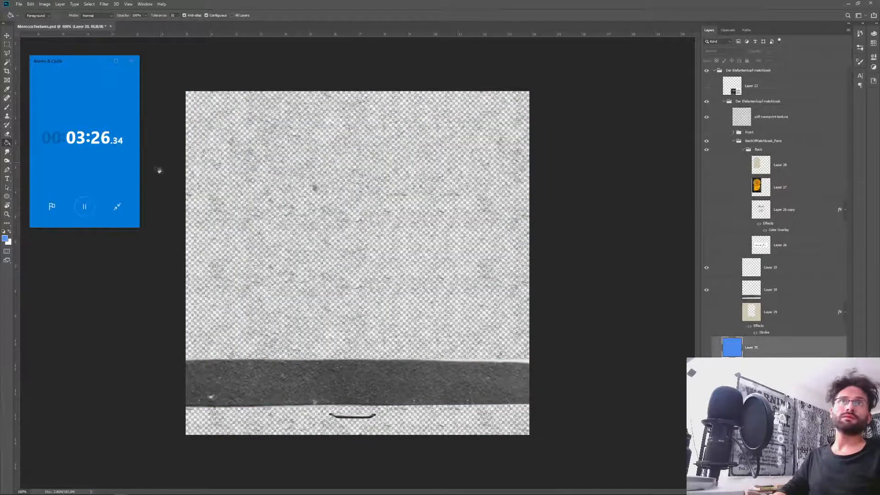
{"action": "left_click", "coordinate": [5, 238]}
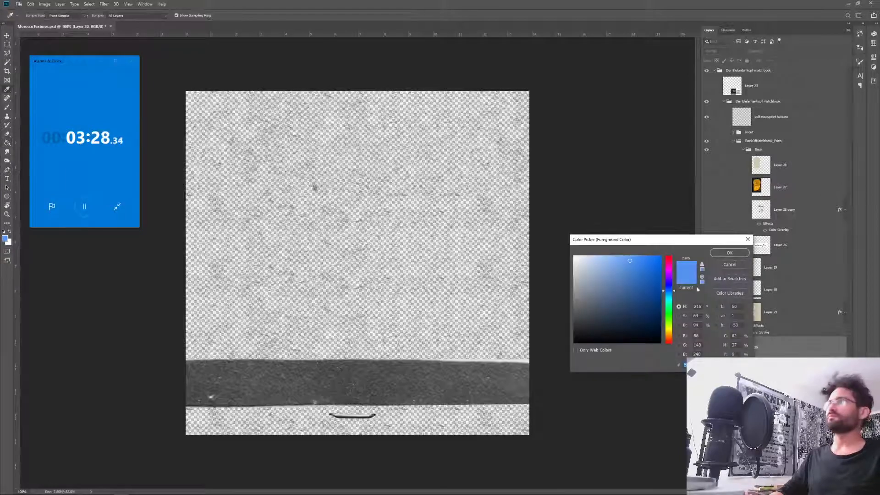
{"action": "left_click", "coordinate": [667, 265]}
{"action": "left_click", "coordinate": [653, 262]}
{"action": "left_click_drag", "start_coordinate": [667, 265], "coordinate": [644, 260]}
{"action": "key", "text": "Return"}
{"action": "key", "text": "g"}
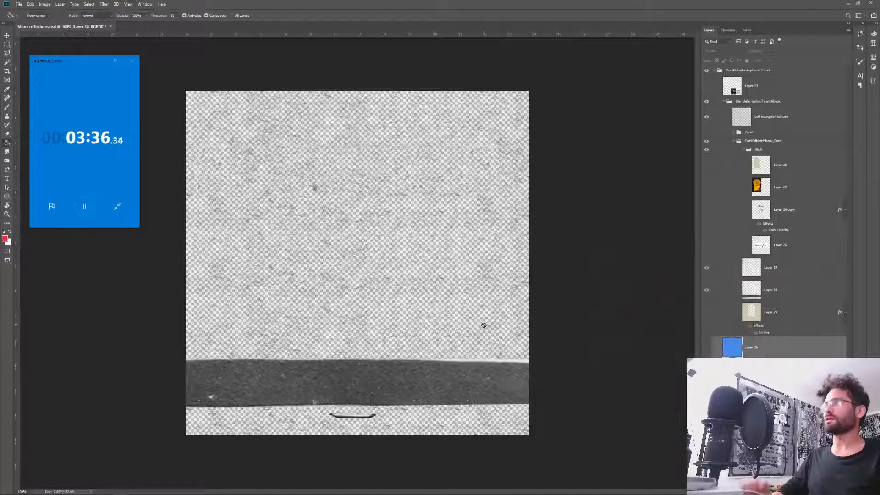
- Show the blue background layer again and fill it with the red foreground colour
{"action": "left_click", "coordinate": [396, 224]}
{"action": "key", "text": "Return"}
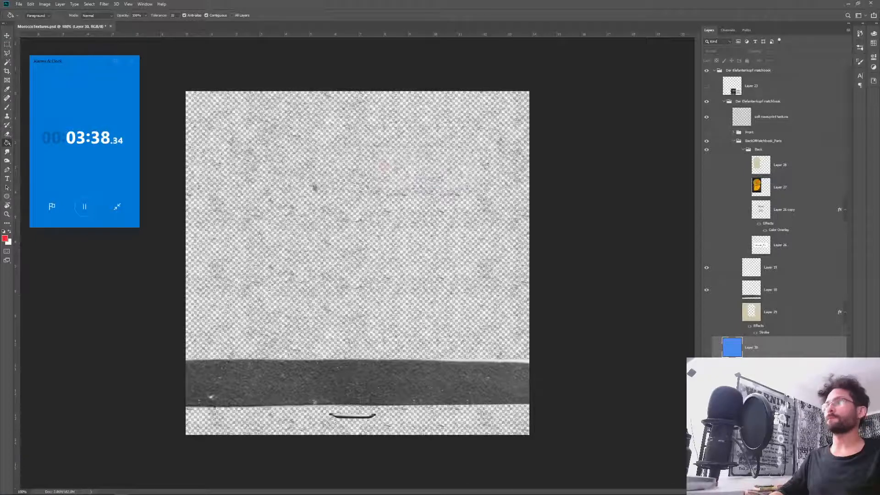
{"action": "left_click", "coordinate": [706, 347]}
{"action": "left_click", "coordinate": [435, 311]}
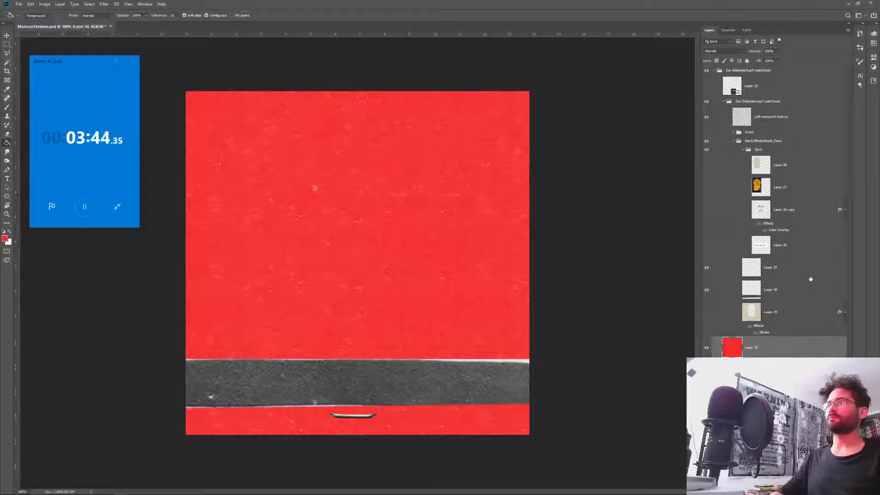
- Copy the Morocco flag package image from the browser's search results and paste it into the Photoshop texture above the red background
{"action": "key", "text": "alt+Tab"}
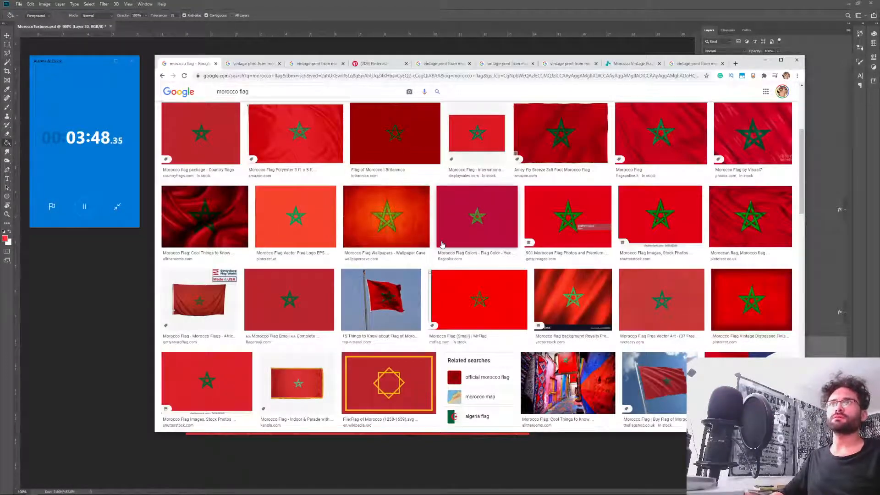
{"action": "left_click", "coordinate": [216, 131]}
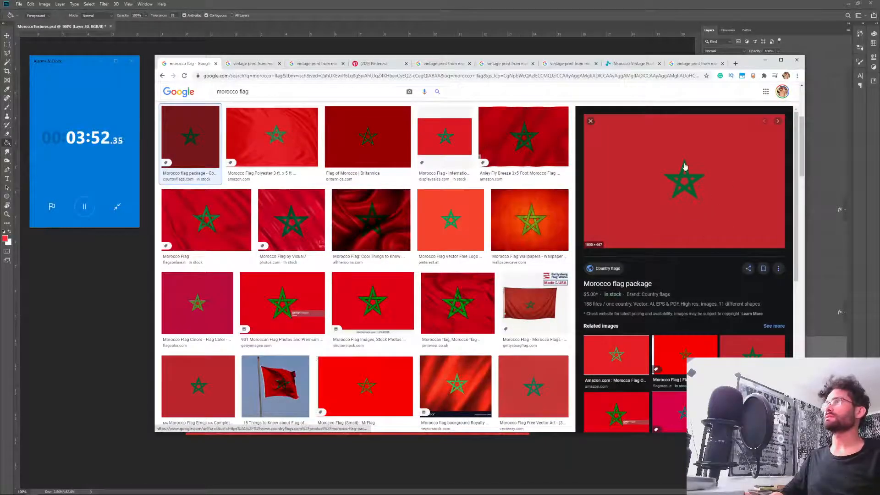
{"action": "right_click", "coordinate": [713, 180]}
{"action": "left_click", "coordinate": [722, 234]}
{"action": "left_click", "coordinate": [560, 4]}
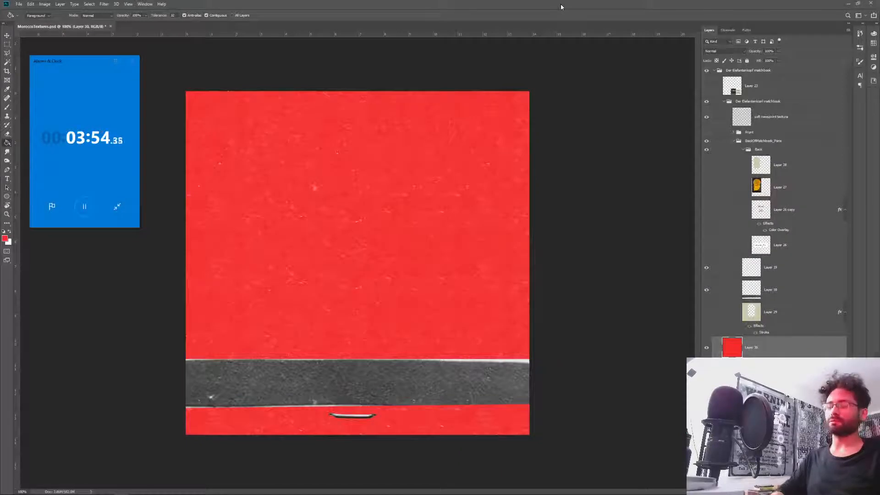
{"action": "key", "text": "ctrl+v"}
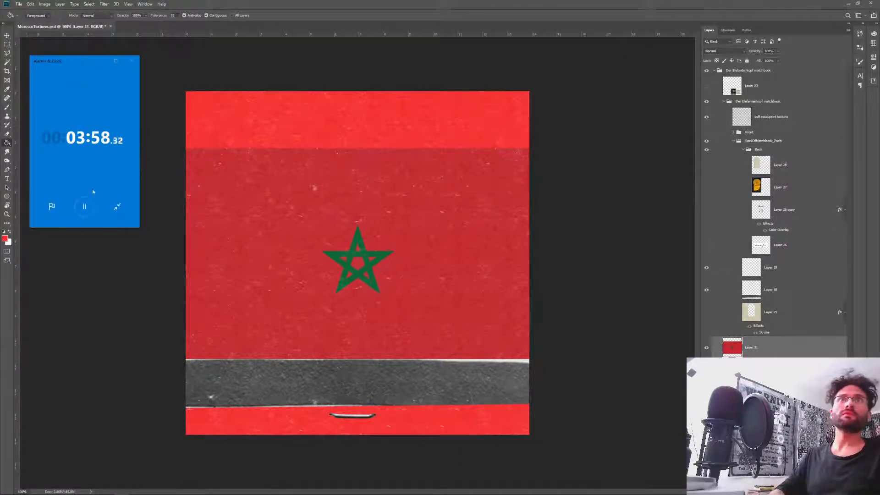
- Erase the pasted flag's dark red background around the green star with the Magic Eraser
{"action": "left_click", "coordinate": [7, 134]}
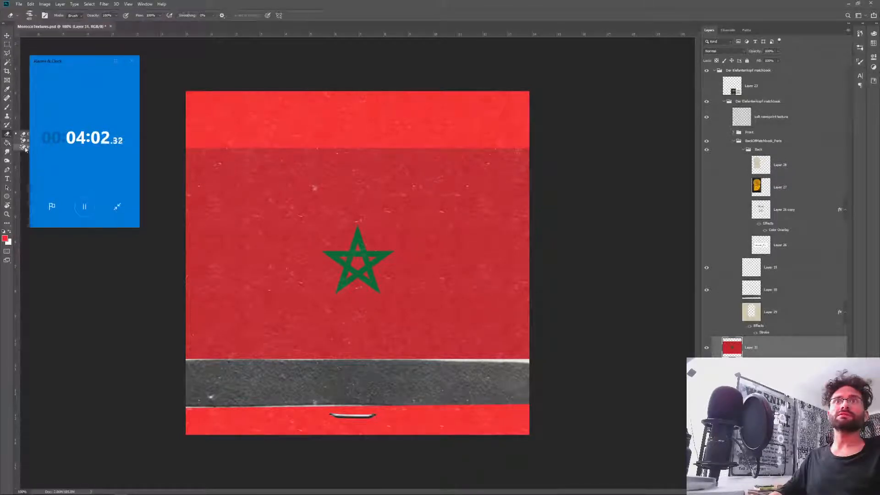
{"action": "left_click", "coordinate": [22, 150]}
{"action": "left_click", "coordinate": [286, 180]}
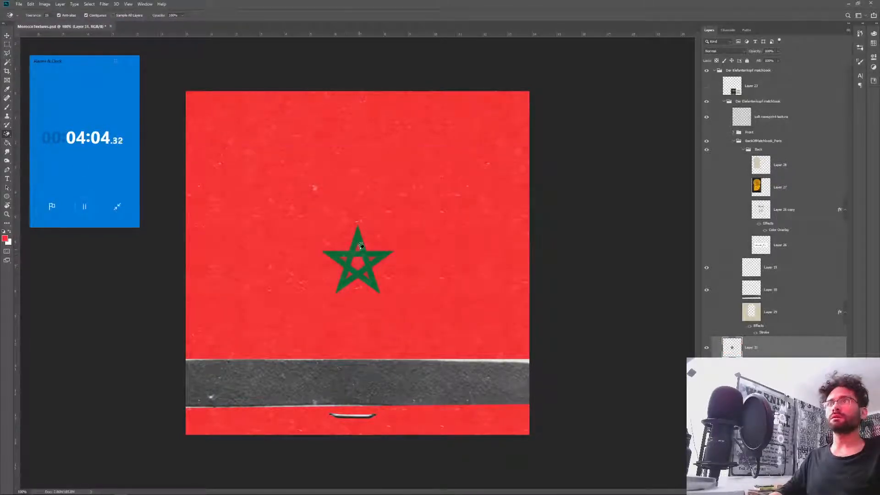
- Erase the leftover dark red areas inside the openings of the green star with the Magic Eraser
{"action": "key", "text": "ctrl+plus"}
{"action": "key", "text": "ctrl+plus"}
{"action": "key", "text": "ctrl+plus"}
{"action": "key", "text": "ctrl+plus"}
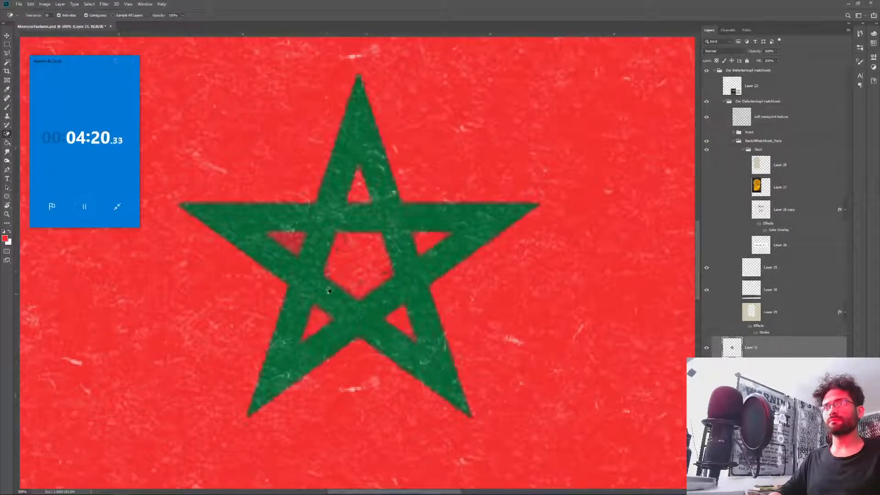
{"action": "left_click", "coordinate": [294, 241]}
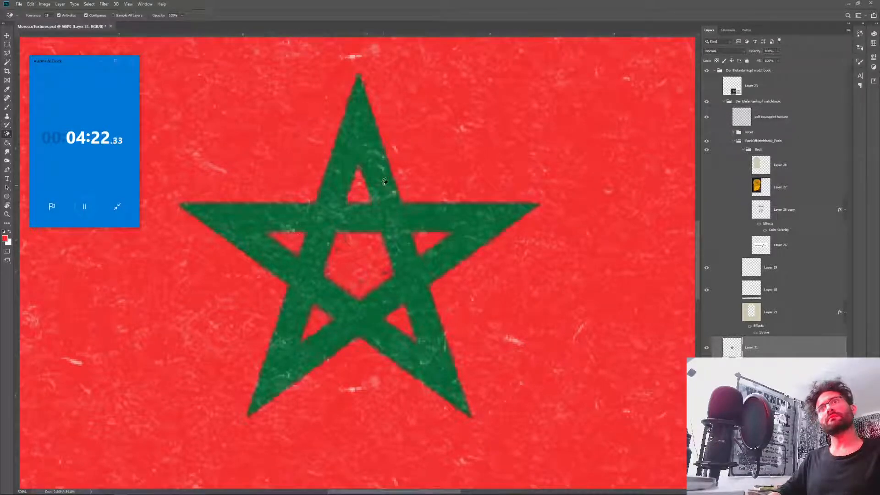
{"action": "key", "text": "ctrl+1"}
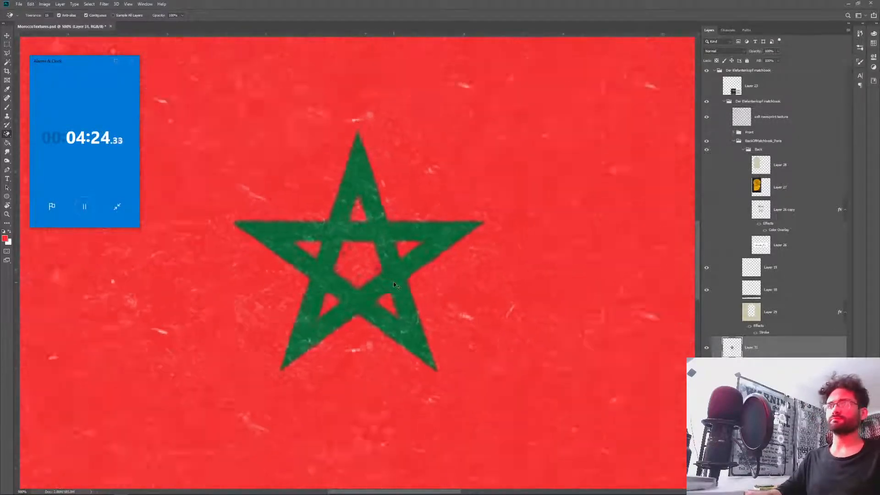
{"action": "key", "text": "ctrl+minus"}
- Outline the pentagon opening at the centre of the green star with the Polygonal Lasso and delete its contents
{"action": "key", "text": "ctrl+plus"}
{"action": "key", "text": "ctrl+plus"}
{"action": "key", "text": "ctrl+plus"}
{"action": "key", "text": "ctrl+plus"}
{"action": "key", "text": "ctrl+plus"}
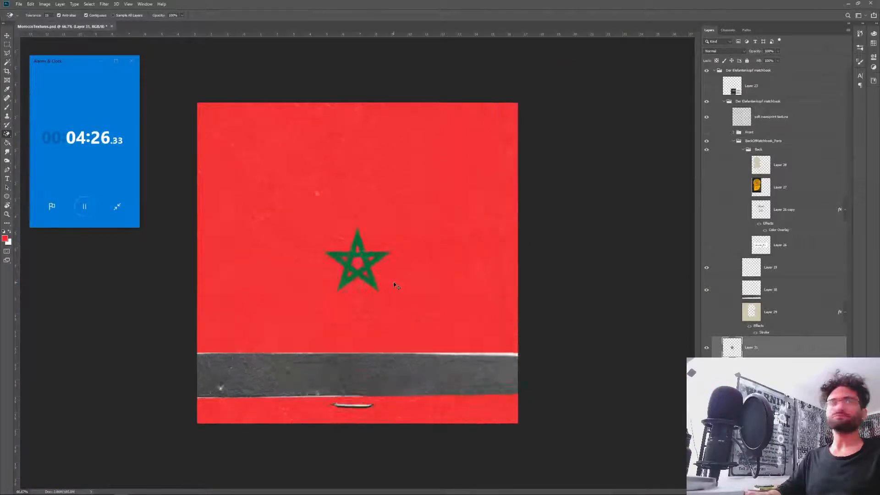
{"action": "key", "text": "l"}
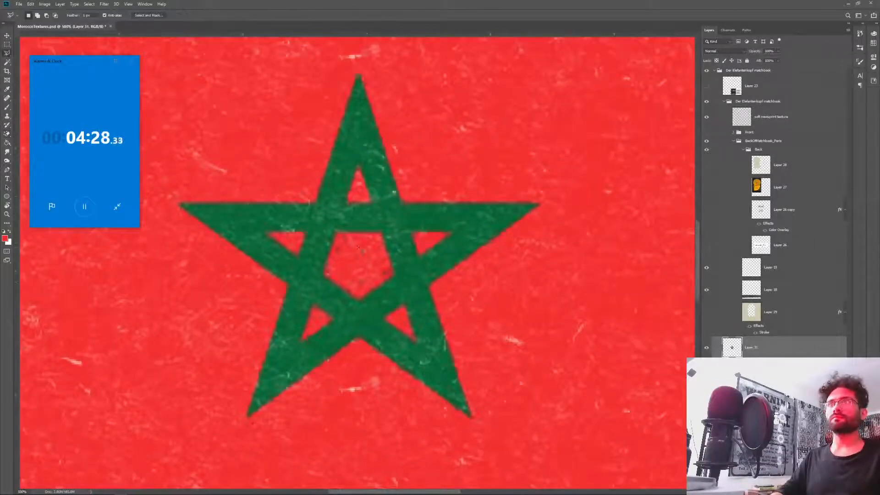
{"action": "mouse_move", "coordinate": [339, 241]}
{"action": "left_mouse_down"}
{"action": "mouse_move", "coordinate": [329, 278]}
{"action": "mouse_move", "coordinate": [361, 297]}
{"action": "mouse_move", "coordinate": [392, 275]}
{"action": "mouse_move", "coordinate": [380, 239]}
{"action": "mouse_move", "coordinate": [342, 238]}
{"action": "left_mouse_up"}
{"action": "left_click", "coordinate": [337, 236]}
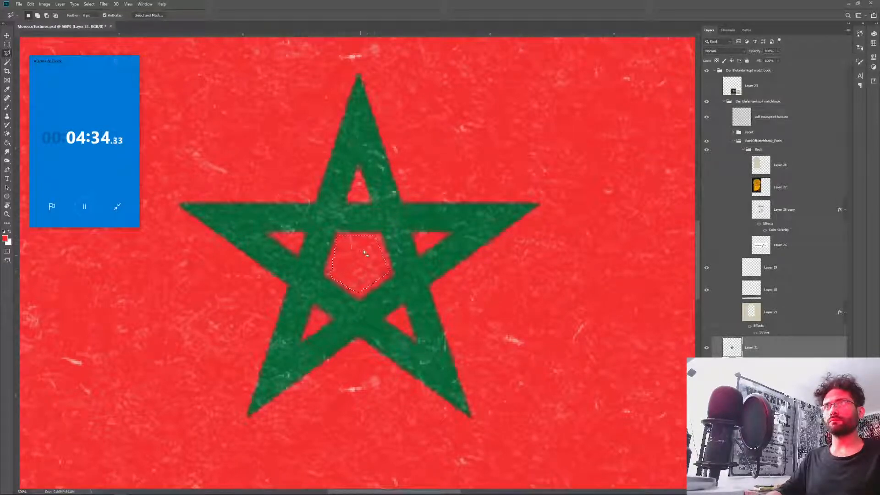
{"action": "key", "text": "Delete"}
{"action": "key", "text": "ctrl+d"}
{"action": "key", "text": "ctrl+minus"}
{"action": "key", "text": "ctrl+minus"}
{"action": "key", "text": "ctrl+minus"}
{"action": "key", "text": "ctrl+minus"}
{"action": "key", "text": "ctrl+minus"}
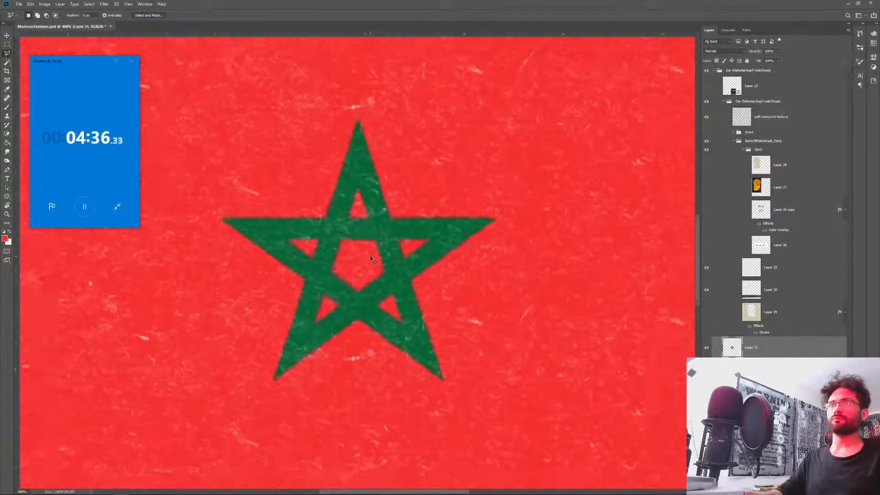
- Move the green star slightly higher on the red background
{"action": "key", "text": "v"}
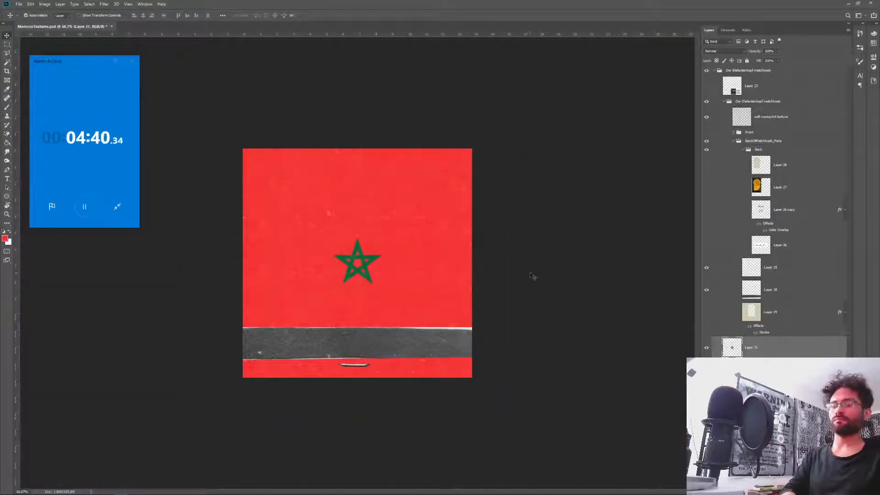
{"action": "key", "text": "ctrl+a"}
{"action": "key", "text": "ctrl+d"}
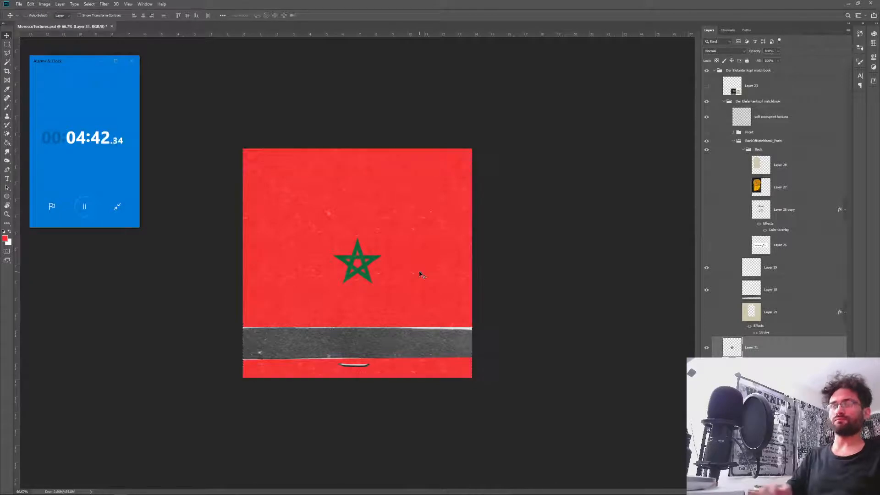
{"action": "left_click_drag", "start_coordinate": [359, 268], "coordinate": [357, 255]}
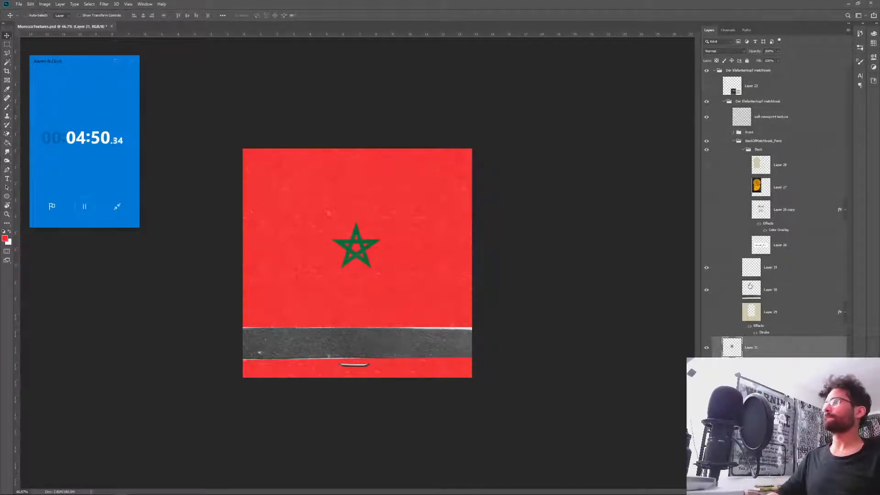
- Delete the hidden cream-coloured layer with the Stroke effect from the back-of-matchbook group
{"action": "left_click", "coordinate": [788, 311]}
{"action": "key", "text": "Delete"}
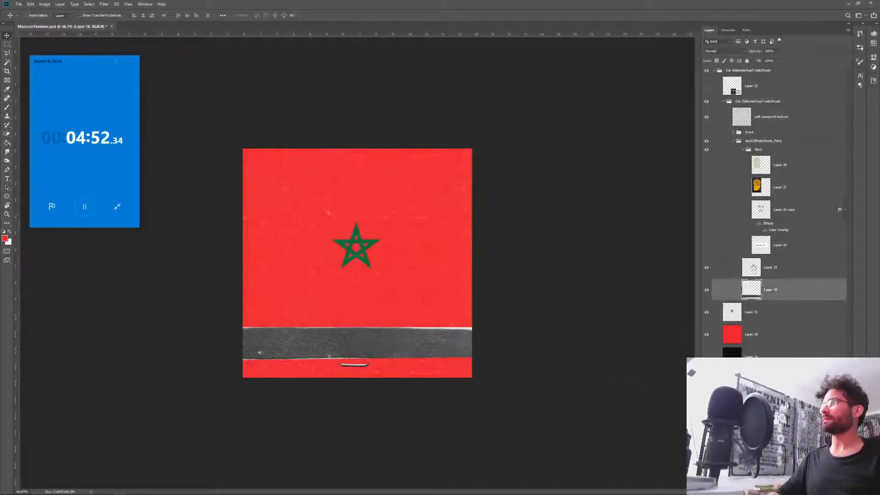
- Show the hidden Arabic text layer and place it below the green star, scaled down about its centre
{"action": "left_click", "coordinate": [801, 246]}
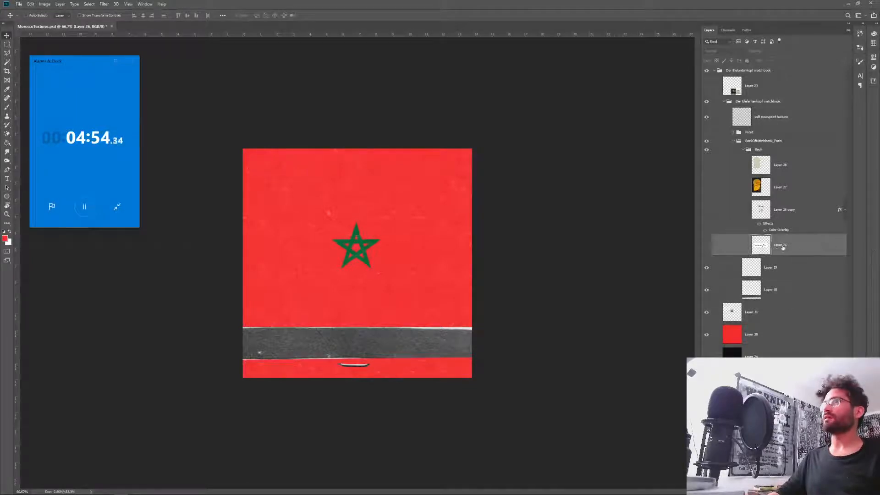
{"action": "left_click", "coordinate": [706, 245]}
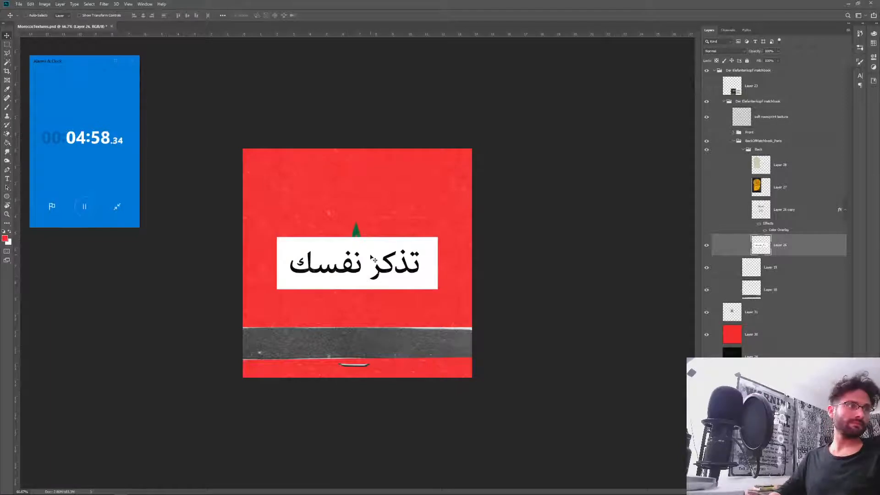
{"action": "left_click_drag", "start_coordinate": [373, 254], "coordinate": [374, 288]}
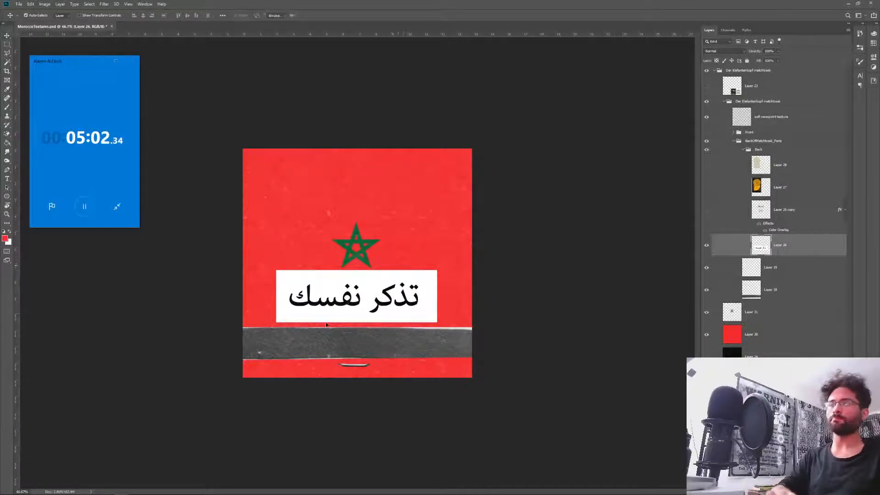
{"action": "key", "text": "ctrl+t"}
{"action": "left_click_drag", "start_coordinate": [436, 270], "coordinate": [406, 280], "text": "alt"}
{"action": "key", "text": "Return"}
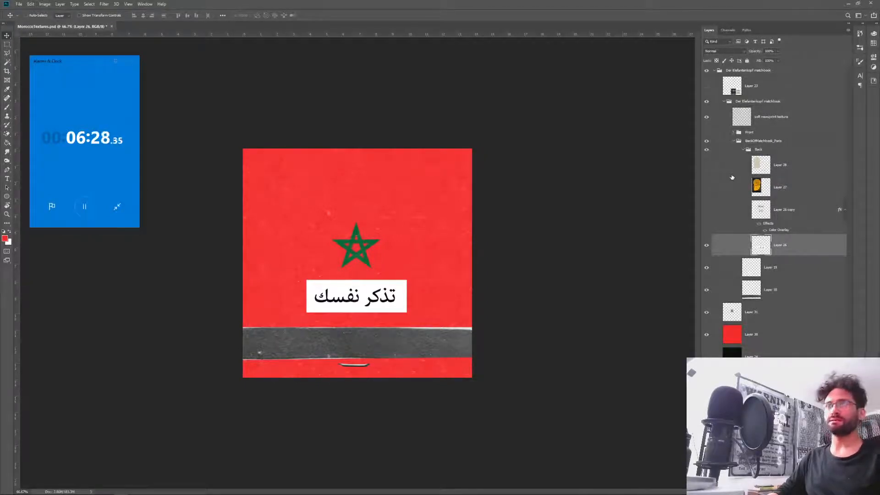
- Rename the BackOfMatchbook_Paris group as BackOfMatchbook_Morocco
{"action": "double_click", "coordinate": [763, 141]}
{"action": "key", "text": "End"}
{"action": "key", "text": "BackSpace"}
{"action": "key", "text": "BackSpace"}
{"action": "key", "text": "BackSpace"}
{"action": "key", "text": "BackSpace"}
{"action": "key", "text": "BackSpace"}
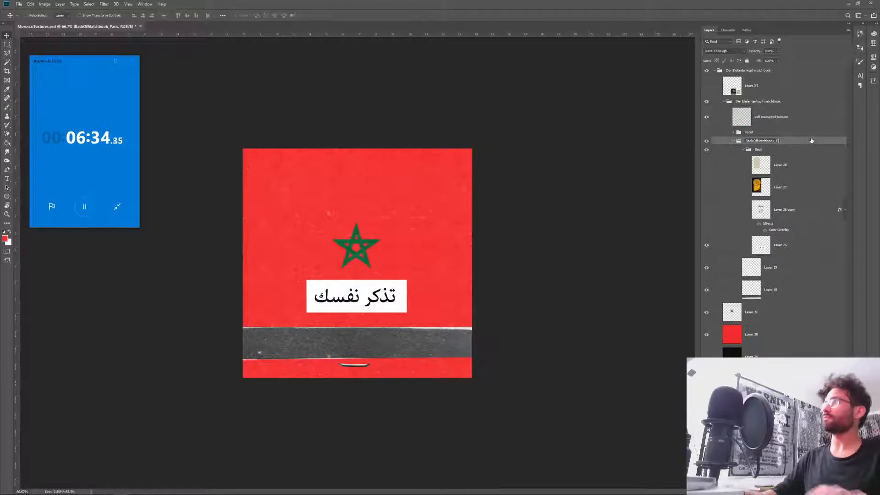
{"action": "type", "text": "Morocco"}
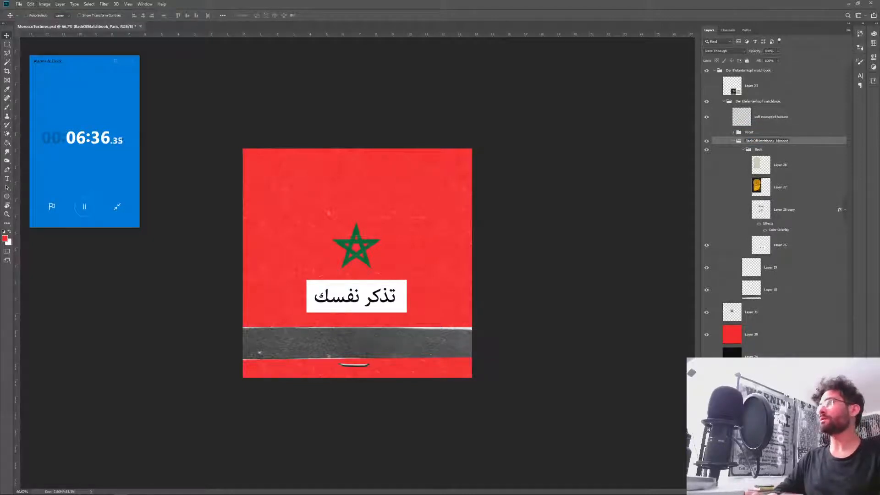
{"action": "key", "text": "Return"}
- Delete the three hidden layers above the Arabic text layer in the Back group, including the one with the Color Overlay
{"action": "left_click", "coordinate": [791, 167]}
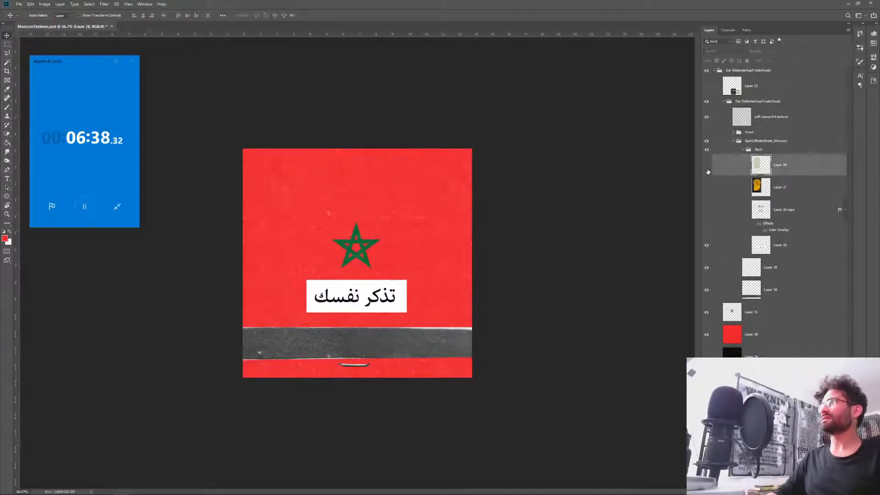
{"action": "left_click", "coordinate": [800, 189], "text": "shift"}
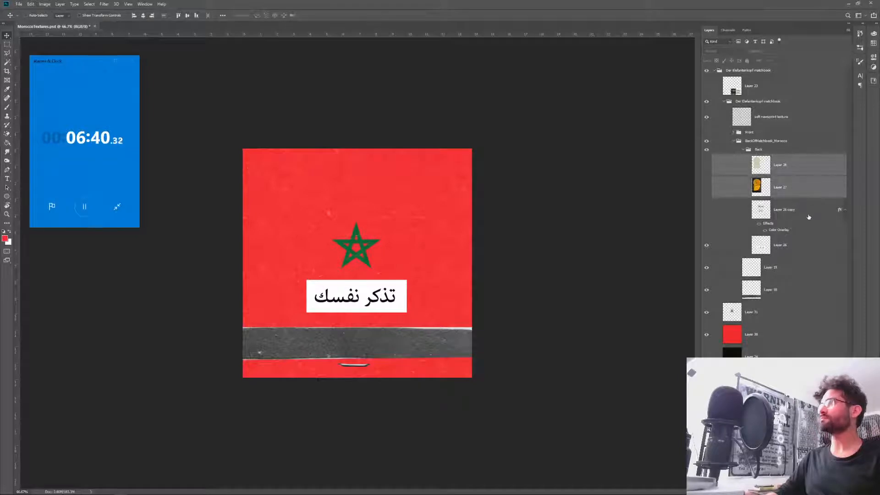
{"action": "left_click", "coordinate": [802, 211], "text": "shift"}
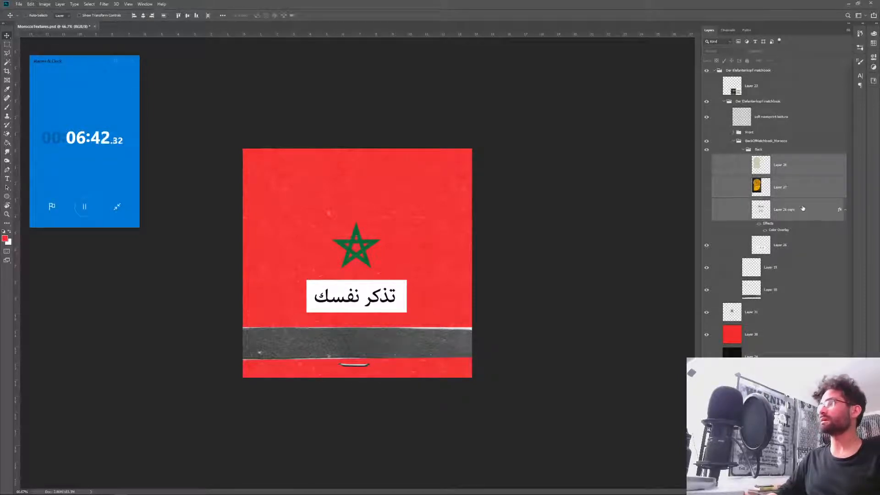
{"action": "key", "text": "Delete"}
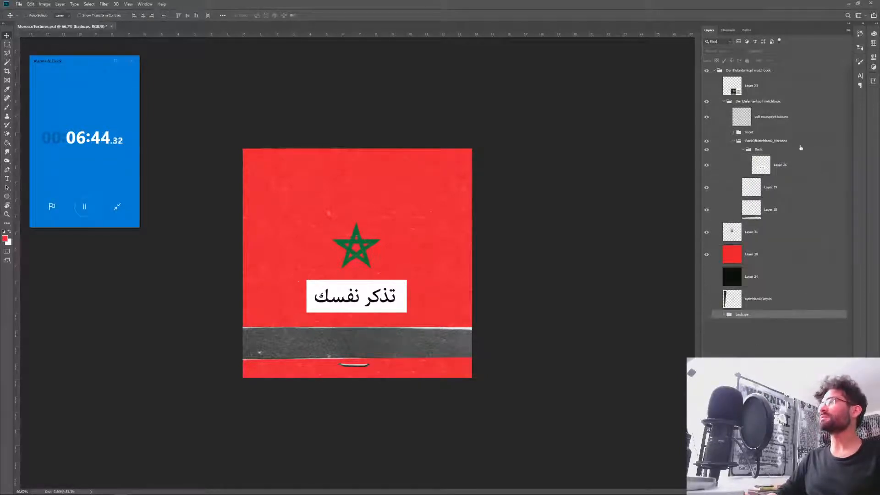
- Remove the nested Back group, keeping its Arabic text layer directly inside BackOfMatchbook_Morocco
{"action": "left_click", "coordinate": [798, 167]}
{"action": "left_click", "coordinate": [787, 186]}
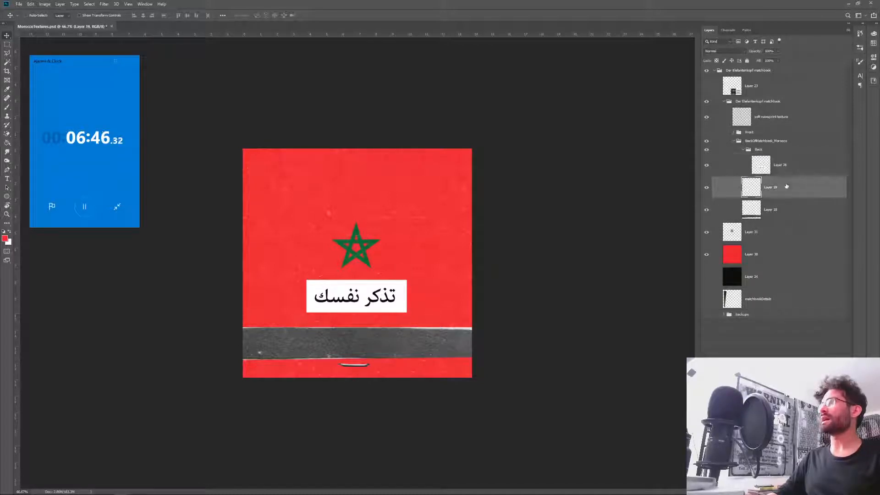
{"action": "left_click", "coordinate": [733, 141]}
{"action": "left_click", "coordinate": [733, 141]}
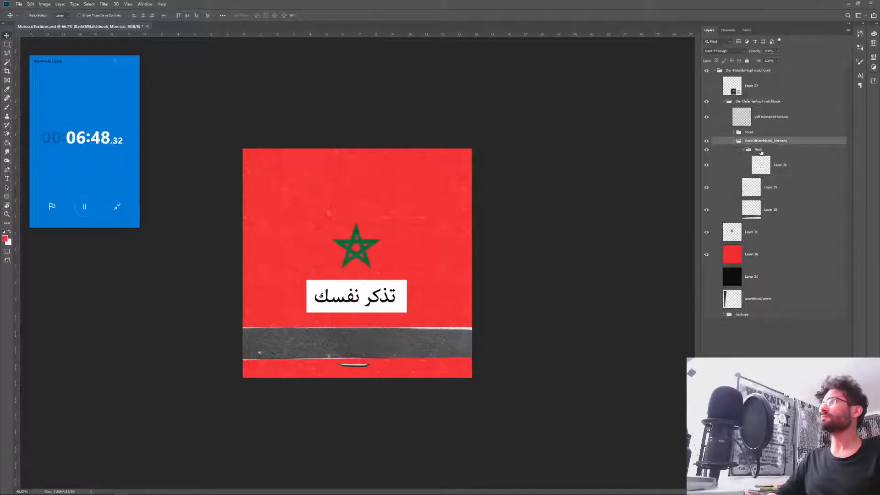
{"action": "left_click_drag", "start_coordinate": [760, 149], "coordinate": [766, 179]}
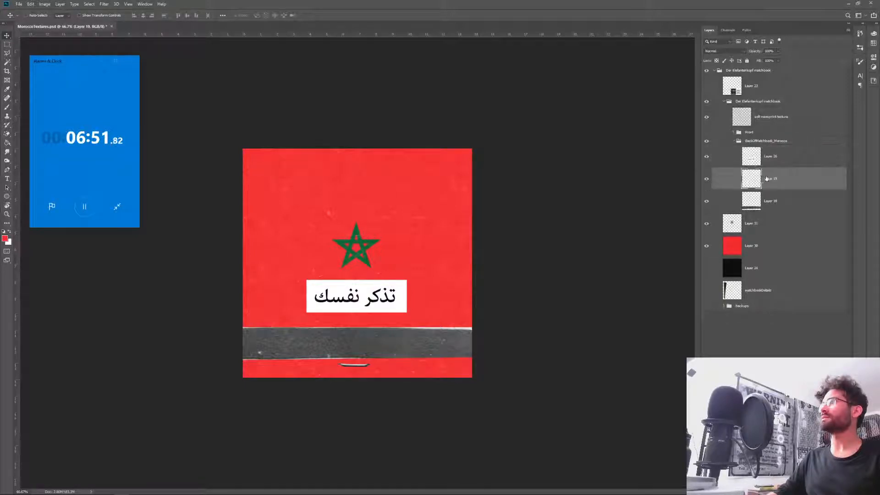
- Collapse the BackOfMatchbook_Morocco group and check what it contains by hiding and showing it
{"action": "left_click", "coordinate": [762, 142]}
{"action": "left_click", "coordinate": [789, 322]}
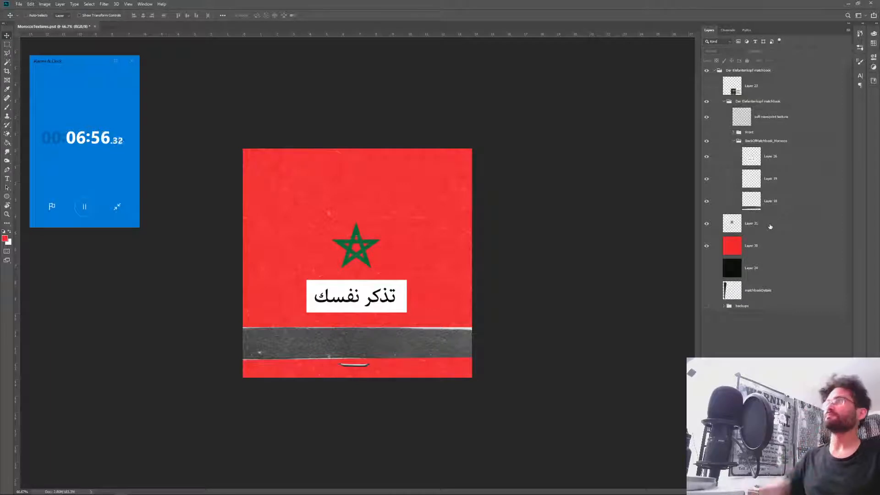
{"action": "left_click", "coordinate": [734, 142]}
{"action": "left_click", "coordinate": [706, 142]}
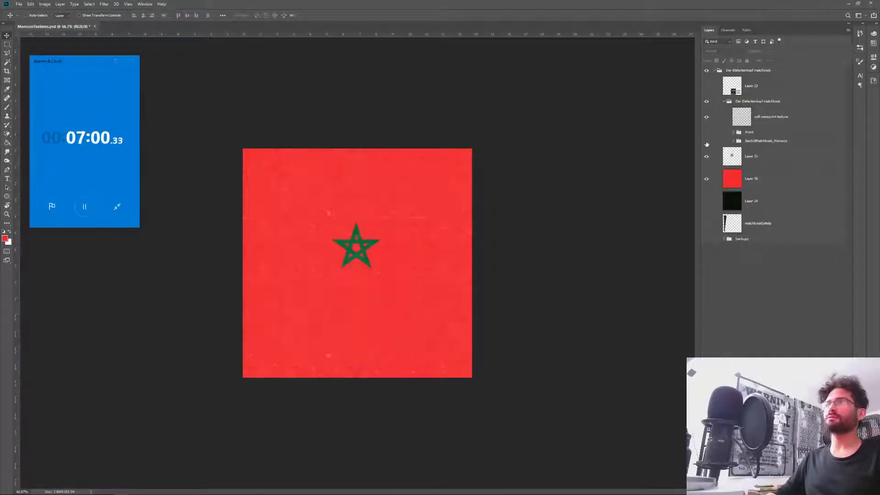
{"action": "left_click", "coordinate": [707, 141]}
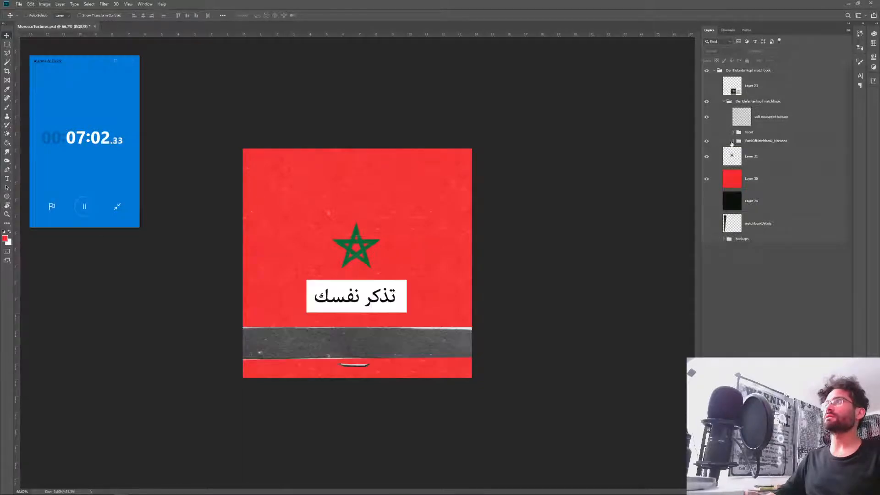
- Delete the Front group together with its German text layers
{"action": "left_click", "coordinate": [742, 133]}
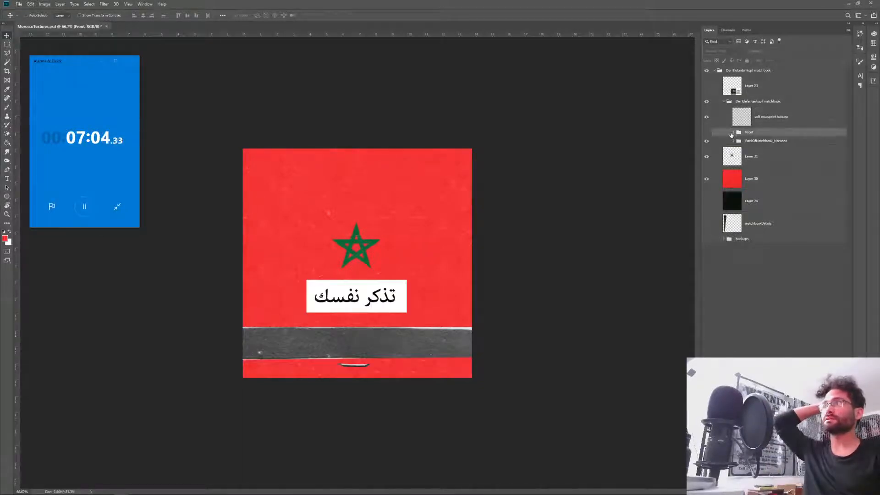
{"action": "double_click", "coordinate": [778, 132]}
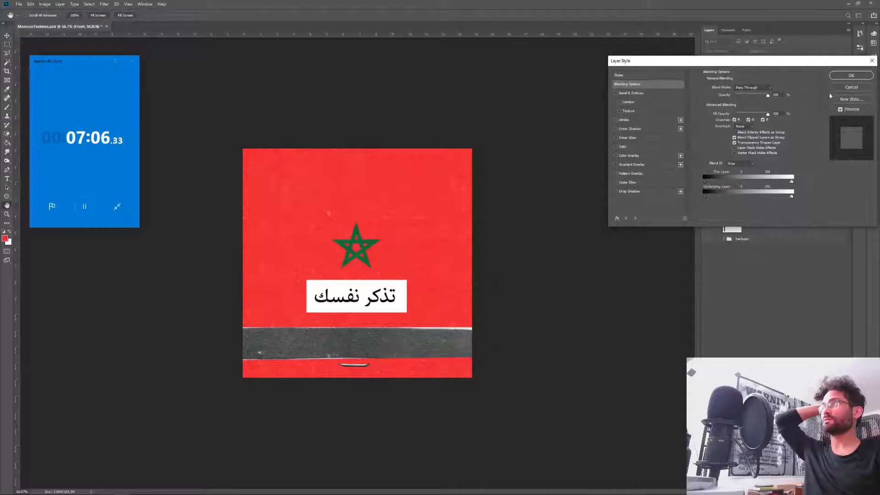
{"action": "key", "text": "Escape"}
{"action": "left_click", "coordinate": [734, 132]}
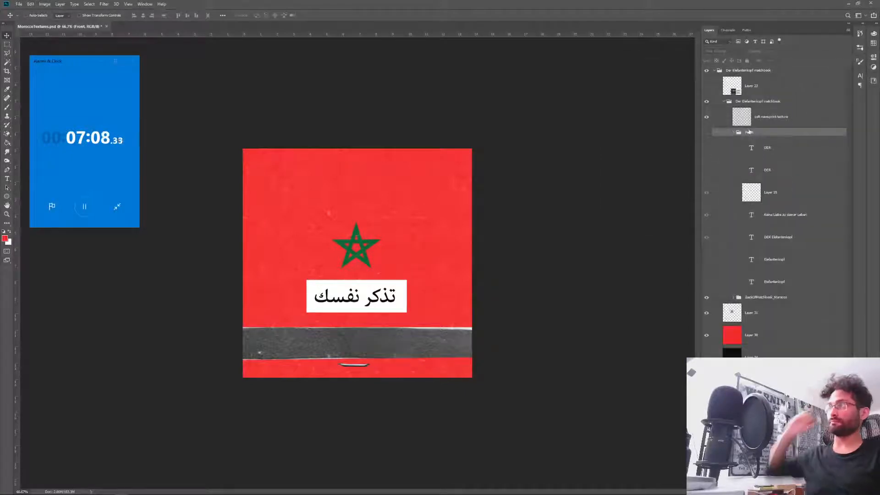
{"action": "key", "text": "Delete"}
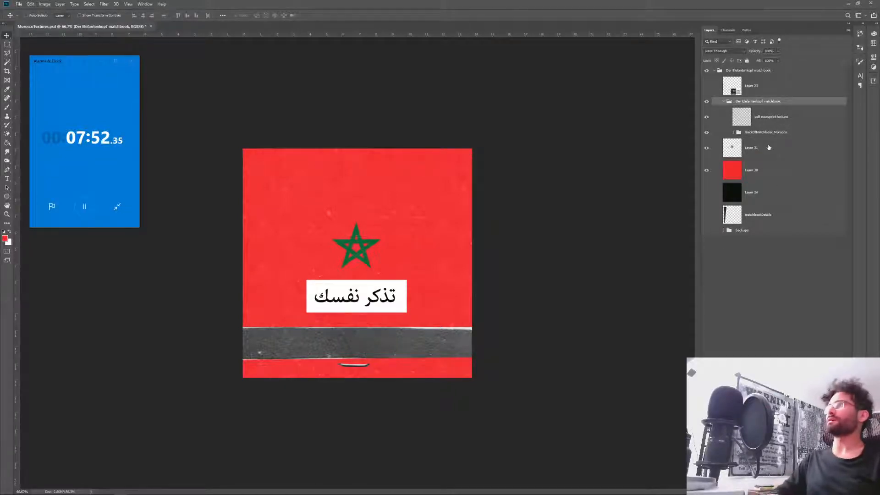
- Rename the nested Der Elefantenkopf matchbook group as MoroccanMatchbook
{"action": "double_click", "coordinate": [744, 102]}
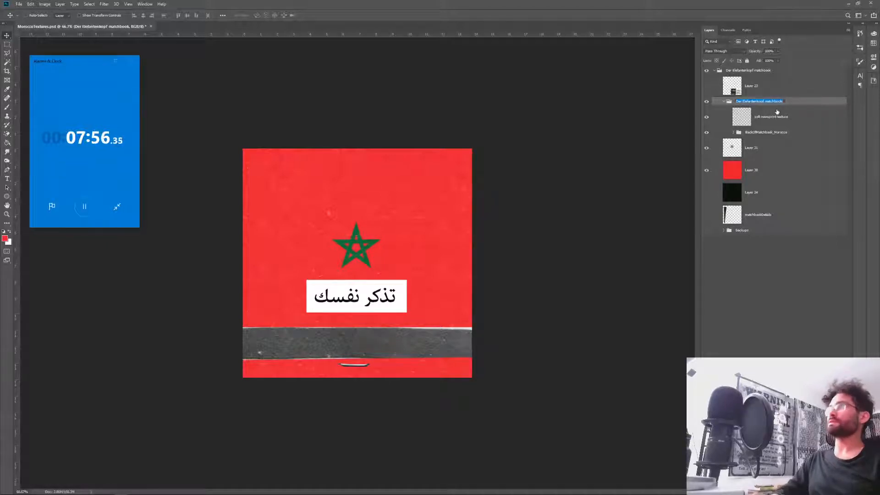
{"action": "type", "text": "MoroccanM"}
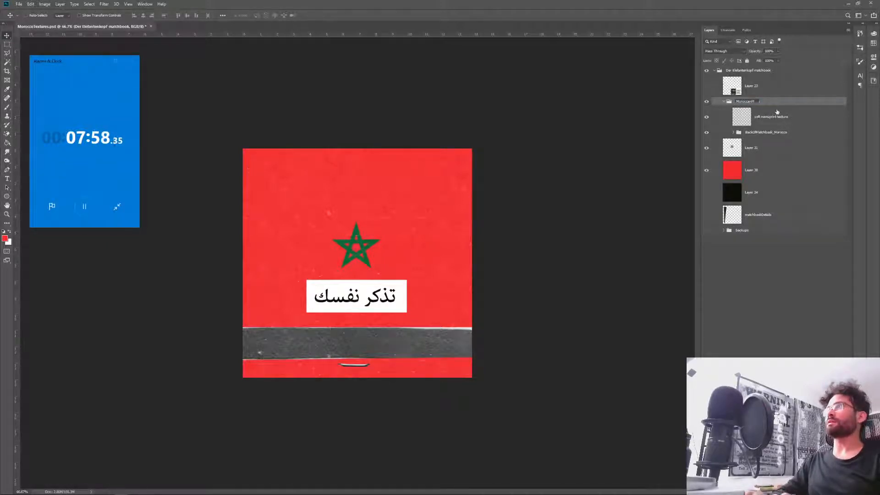
{"action": "type", "text": "atchbook"}
{"action": "key", "text": "Return"}
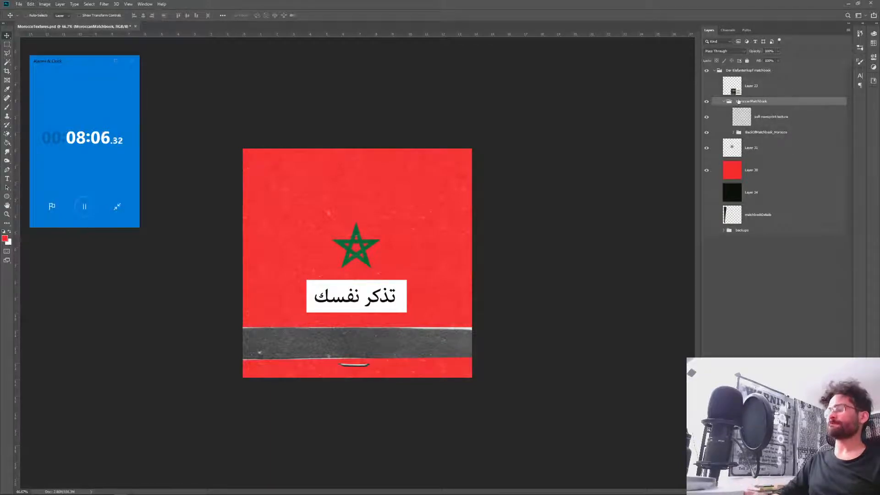
- Move the green star layer into the BackOfMatchbook_Morocco group
{"action": "left_click", "coordinate": [752, 133]}
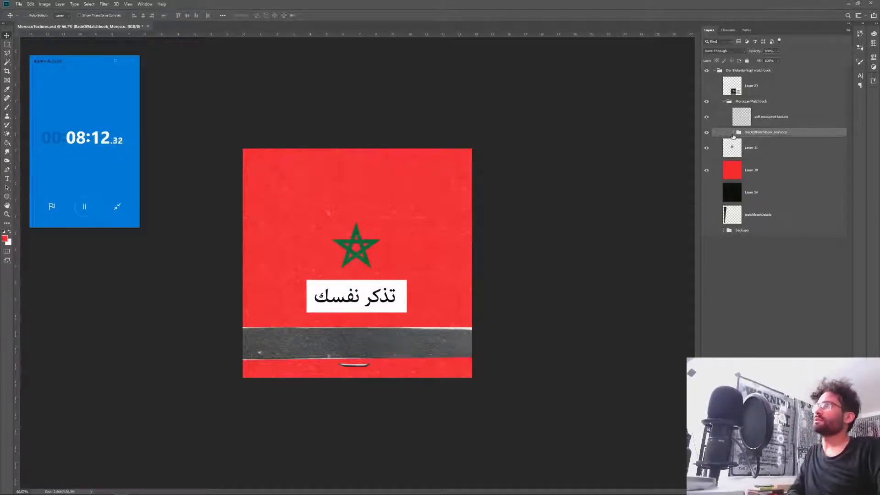
{"action": "left_click", "coordinate": [733, 132]}
{"action": "left_click_drag", "start_coordinate": [765, 209], "coordinate": [742, 135]}
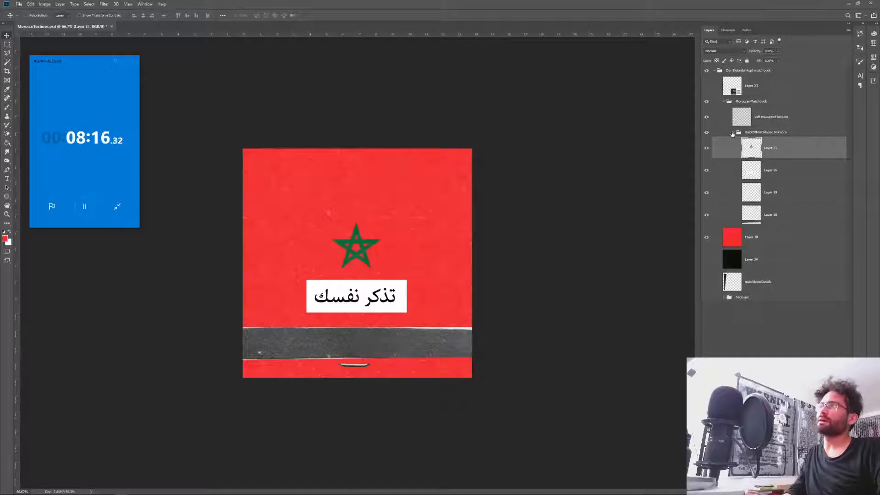
- Duplicate the BackOfMatchbook_Morocco group and collapse the original
{"action": "left_click", "coordinate": [754, 133]}
{"action": "key", "text": "ctrl+j"}
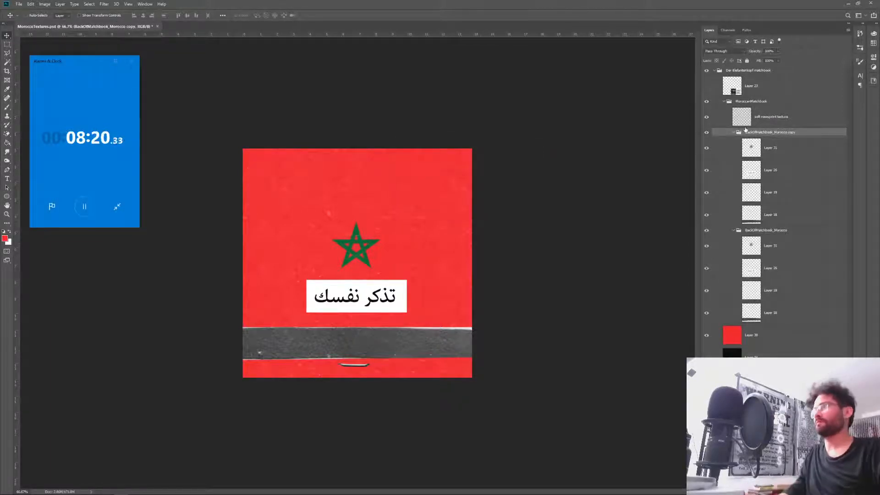
{"action": "left_click", "coordinate": [733, 231]}
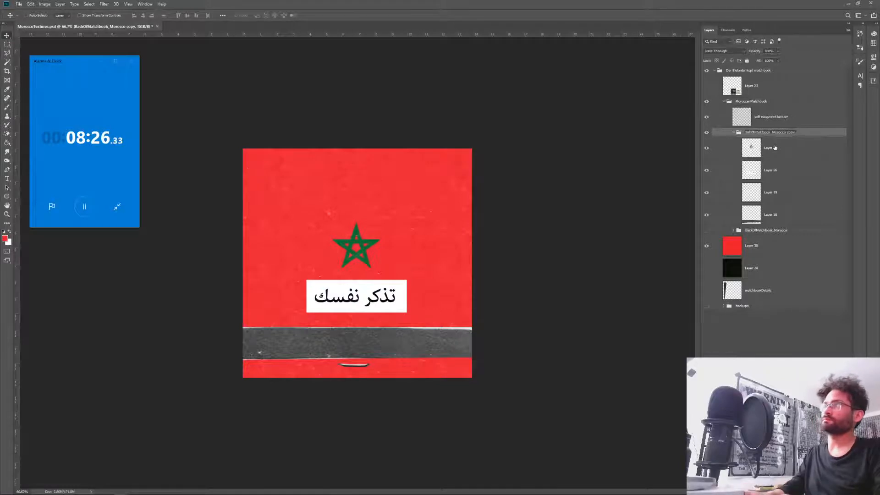
- Rename the duplicated BackOfMatchbook_Morocco group as FrontOfMatchbook_Morocco
{"action": "type", "text": "Front"}
{"action": "key", "text": "Return"}
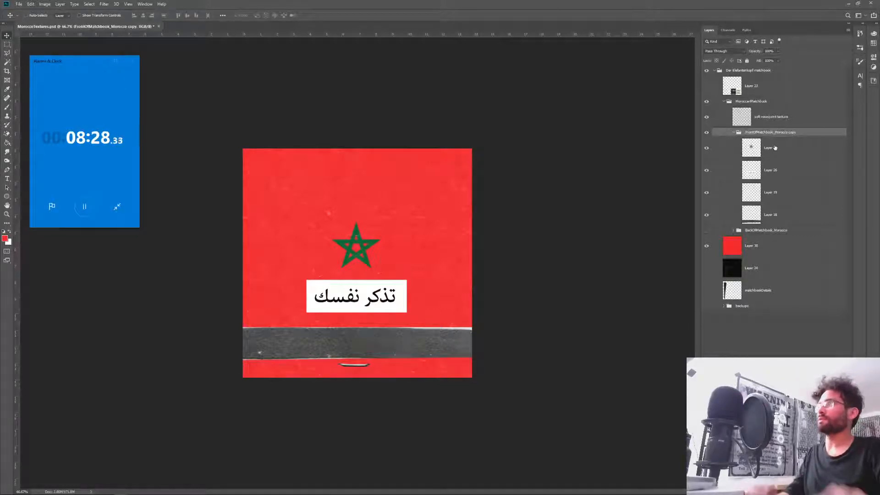
{"action": "left_click", "coordinate": [799, 131]}
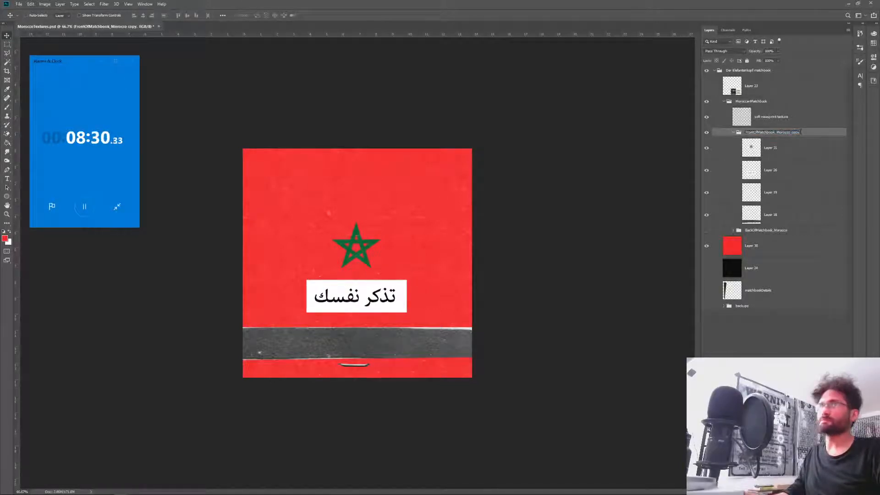
{"action": "key", "text": "BackSpace"}
{"action": "key", "text": "BackSpace"}
{"action": "key", "text": "BackSpace"}
{"action": "key", "text": "BackSpace"}
{"action": "key", "text": "BackSpace"}
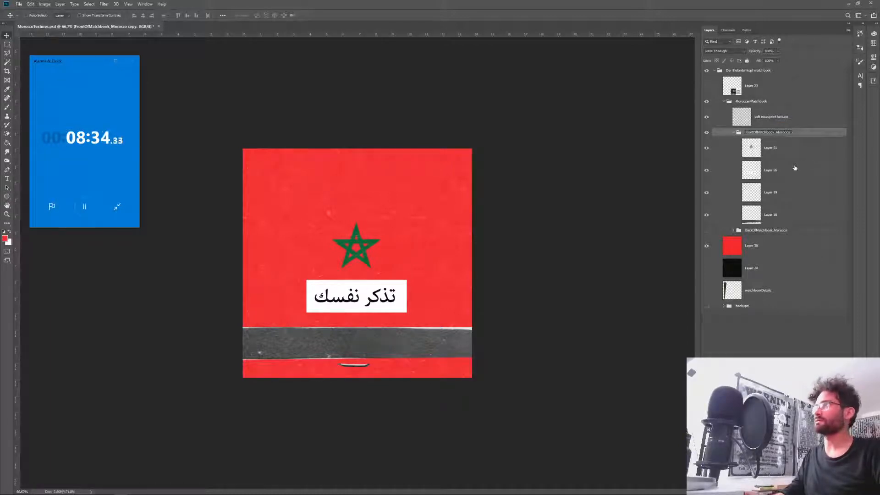
{"action": "key", "text": "Return"}
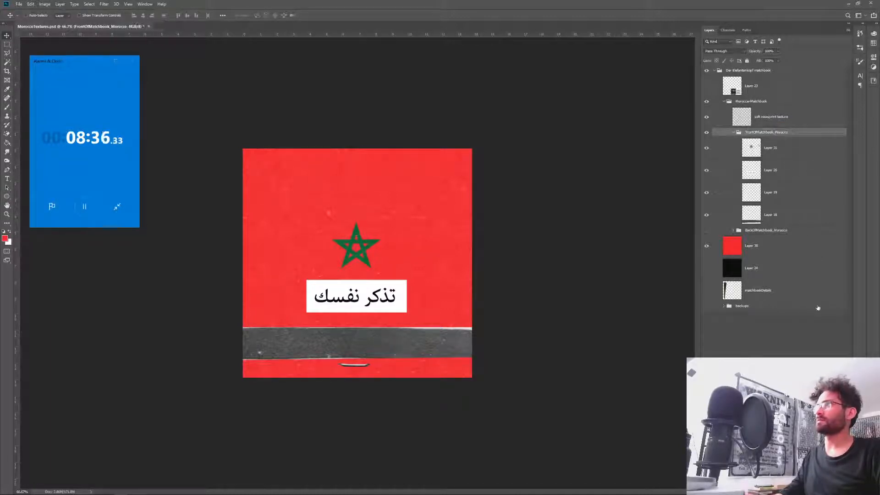
- Delete the Arabic text layer from the FrontOfMatchbook_Morocco group
{"action": "left_click", "coordinate": [777, 158]}
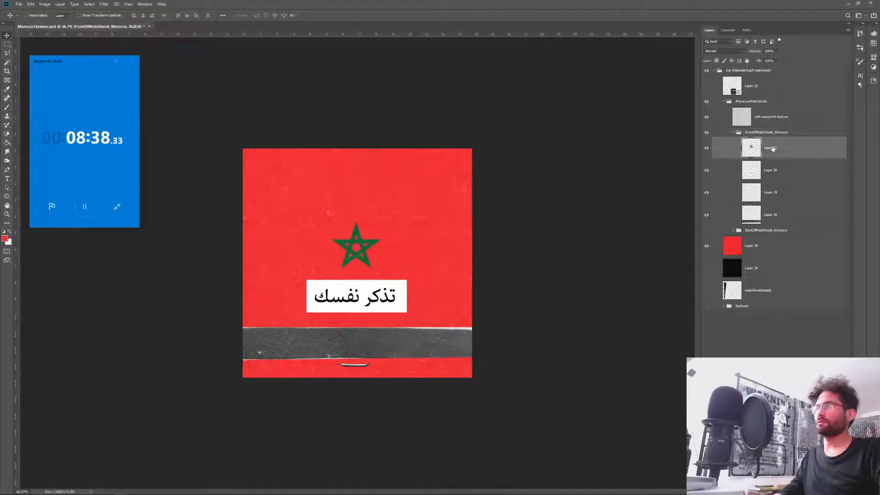
{"action": "left_click", "coordinate": [765, 171]}
{"action": "key", "text": "Delete"}
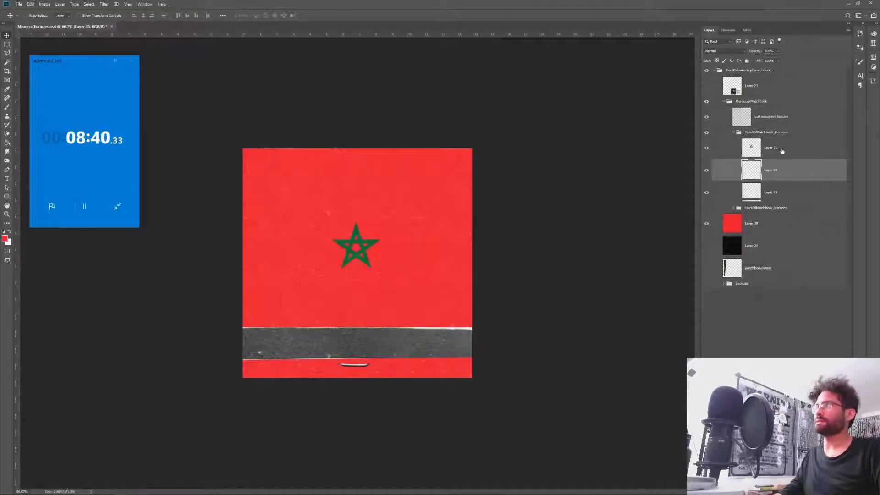
- Try to enlarge the green star from its centre in the front group, and undo the scaling
{"action": "left_click", "coordinate": [781, 151]}
{"action": "key", "text": "ctrl+t"}
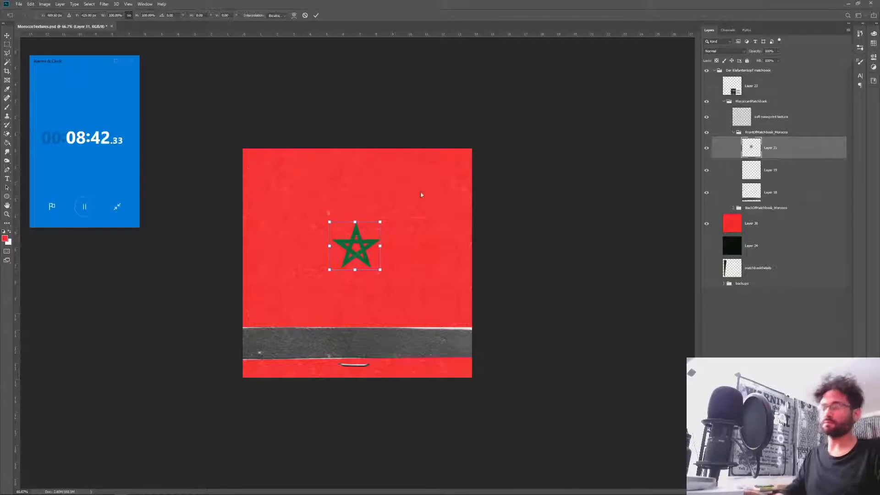
{"action": "left_click_drag", "start_coordinate": [380, 228], "coordinate": [413, 226], "text": "alt"}
{"action": "key", "text": "Return"}
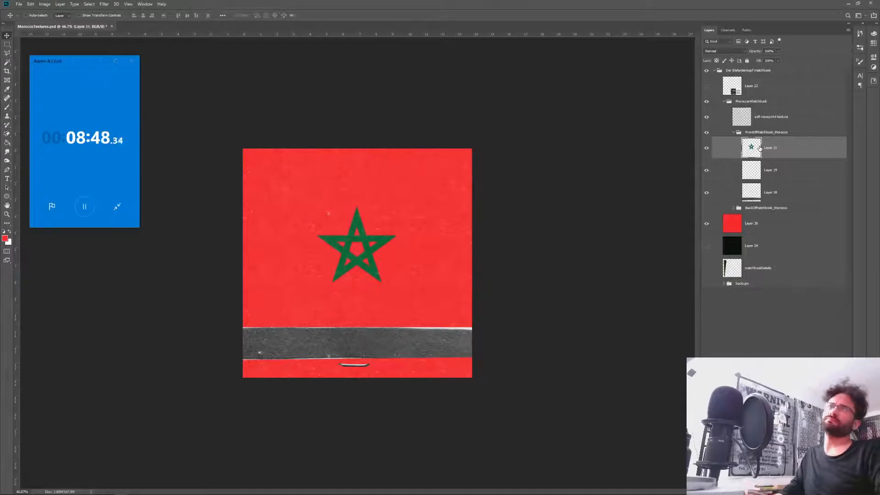
{"action": "key", "text": "ctrl+shift+z"}
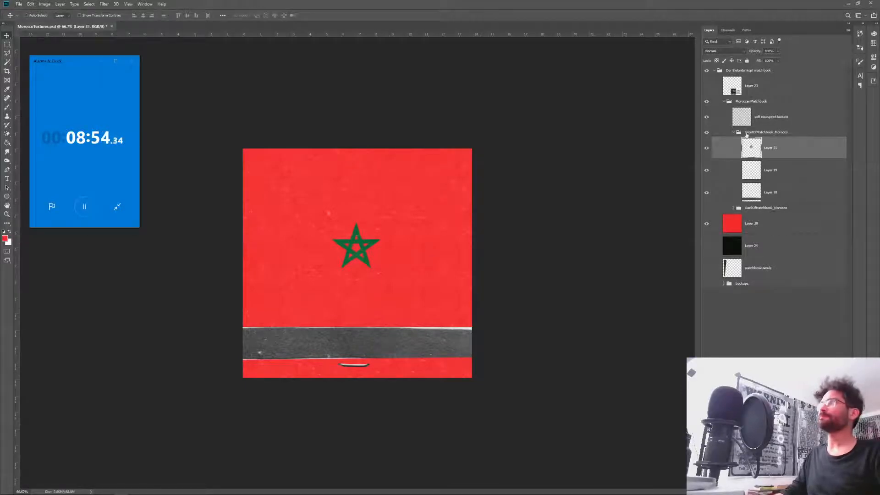
- Collapse the FrontOfMatchbook_Morocco group and start saving the matchbook image in PNG format
{"action": "left_click", "coordinate": [733, 132]}
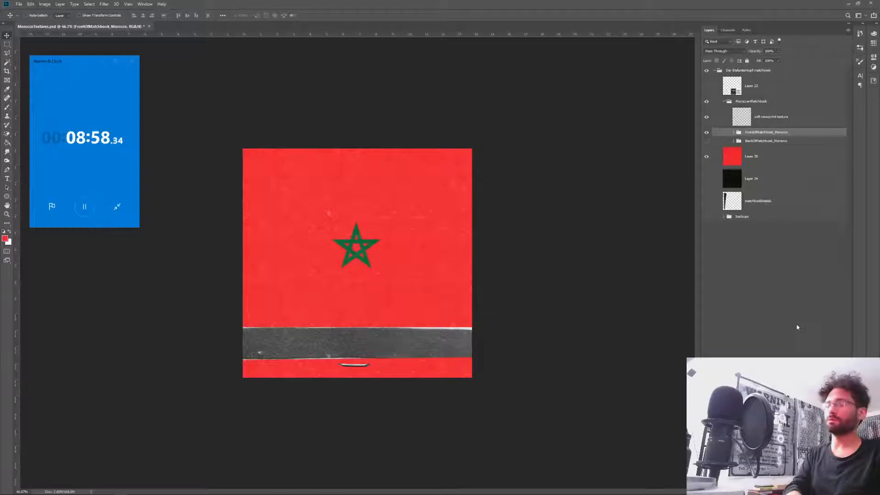
{"action": "key", "text": "ctrl+shift+s"}
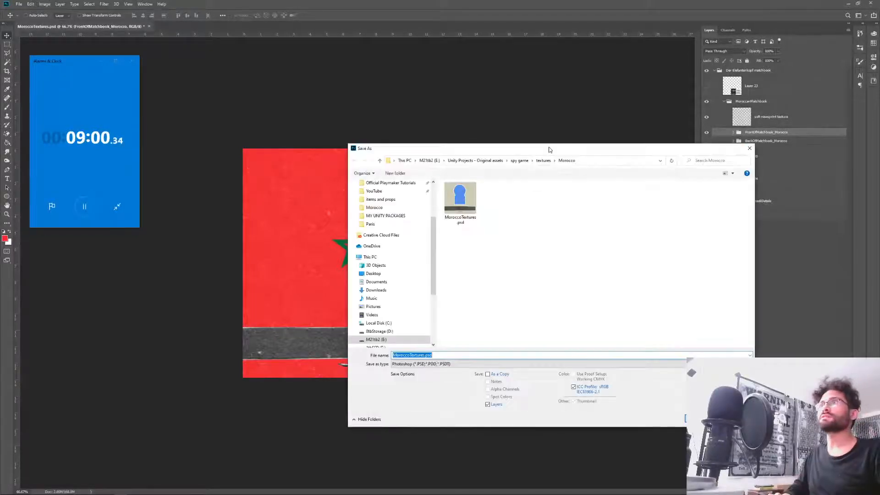
{"action": "left_click_drag", "start_coordinate": [519, 147], "coordinate": [601, 135]}
{"action": "left_click", "coordinate": [515, 349]}
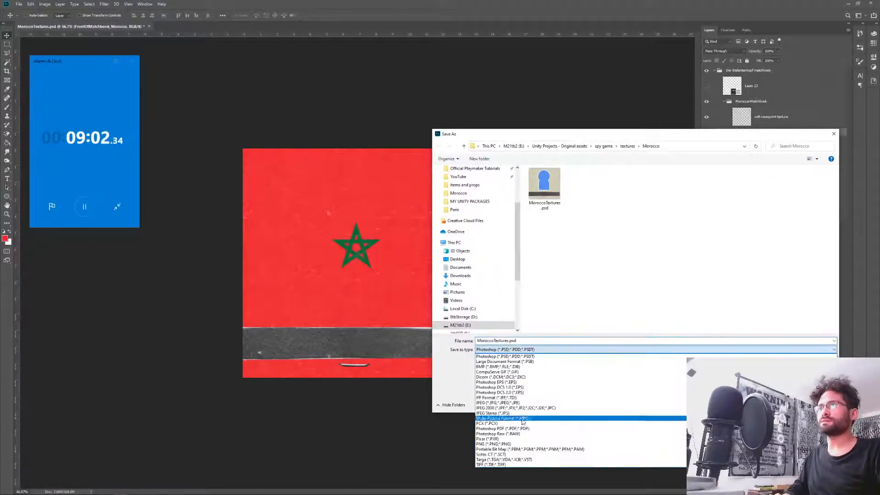
{"action": "left_click", "coordinate": [504, 443]}
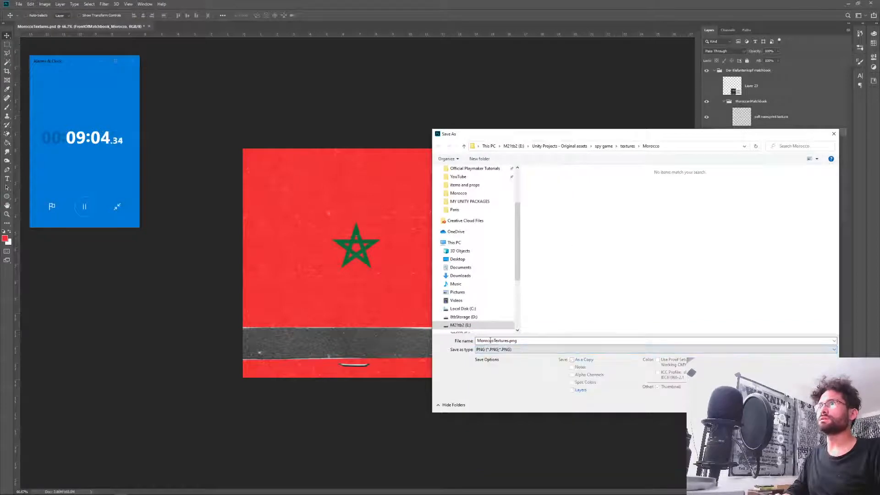
- Take over the file name BackOfMatchbook_Paris.png from the Paris textures folder as the naming pattern
{"action": "double_click", "coordinate": [527, 339]}
{"action": "left_click", "coordinate": [627, 146]}
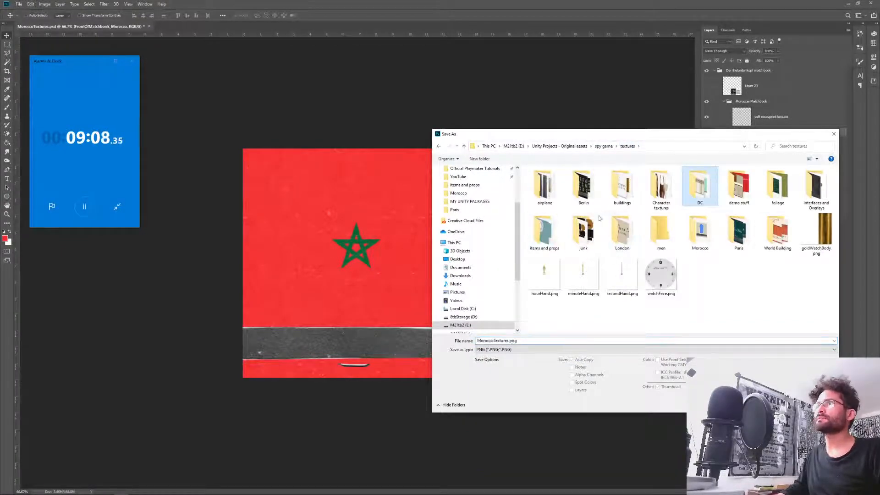
{"action": "double_click", "coordinate": [750, 236]}
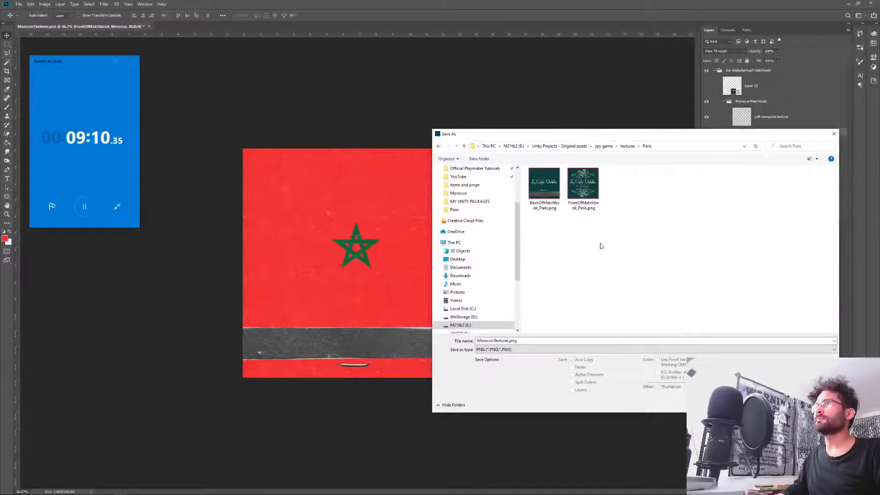
{"action": "left_click", "coordinate": [539, 196]}
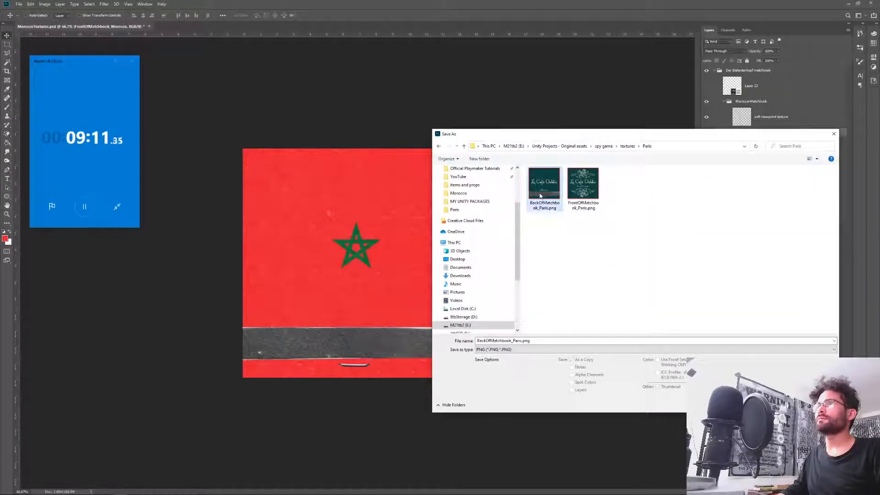
- Save the PNG in the Morocco textures folder as BackOfMatchbook_Morocco.png with the large file size option
{"action": "left_click", "coordinate": [627, 146]}
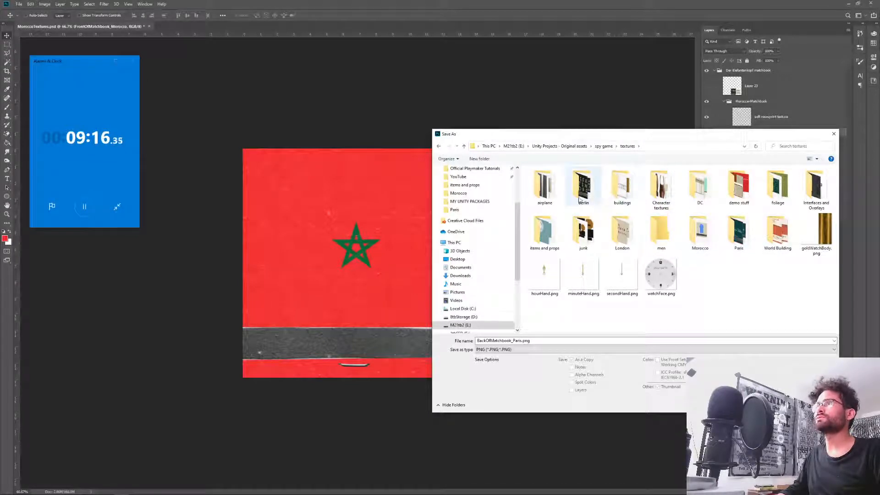
{"action": "double_click", "coordinate": [700, 231]}
{"action": "left_click", "coordinate": [518, 340]}
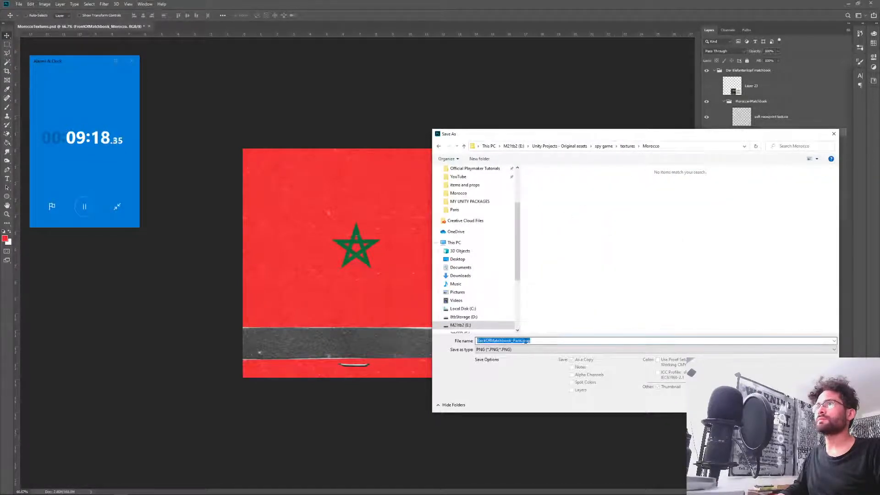
{"action": "left_click", "coordinate": [512, 341]}
{"action": "key", "text": "Delete"}
{"action": "key", "text": "Delete"}
{"action": "key", "text": "Delete"}
{"action": "key", "text": "Delete"}
{"action": "key", "text": "Delete"}
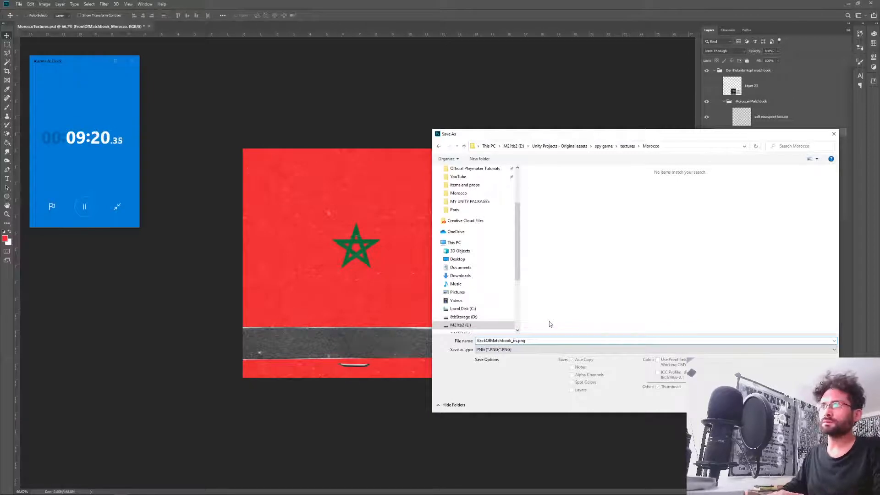
{"action": "type", "text": "Morocco"}
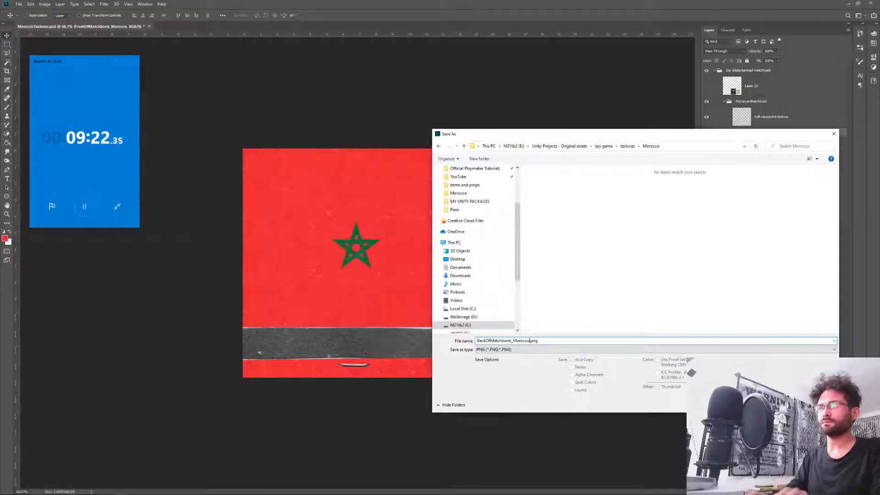
{"action": "key", "text": "Return"}
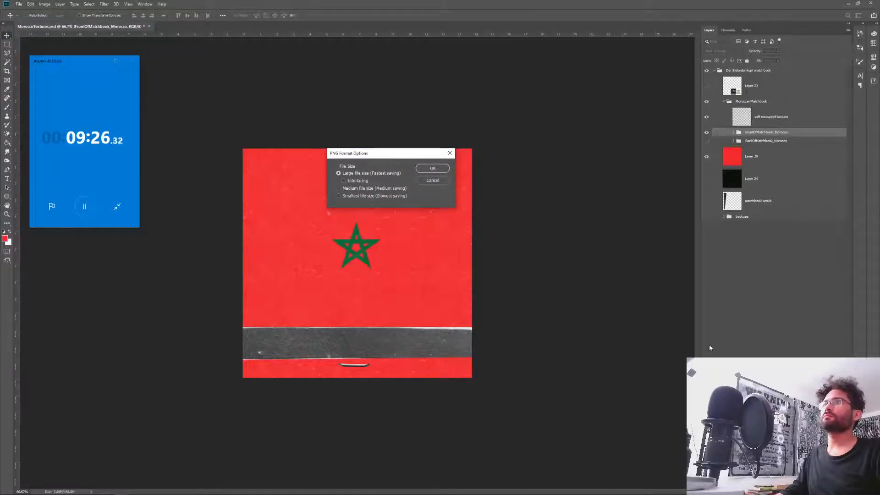
{"action": "key", "text": "Return"}
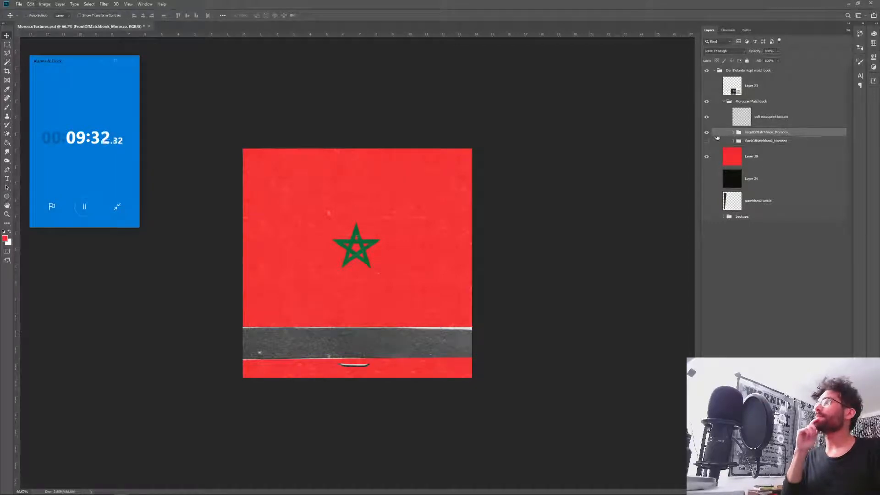
- Delete the dark striker strip and staple layers from the FrontOfMatchbook_Morocco group
{"action": "left_click", "coordinate": [733, 132]}
{"action": "left_click", "coordinate": [771, 195]}
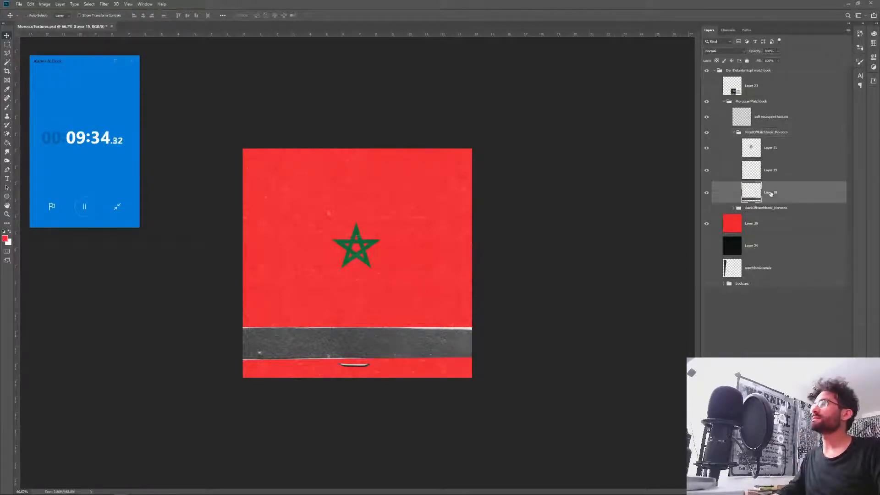
{"action": "key", "text": "Delete"}
{"action": "key", "text": "Delete"}
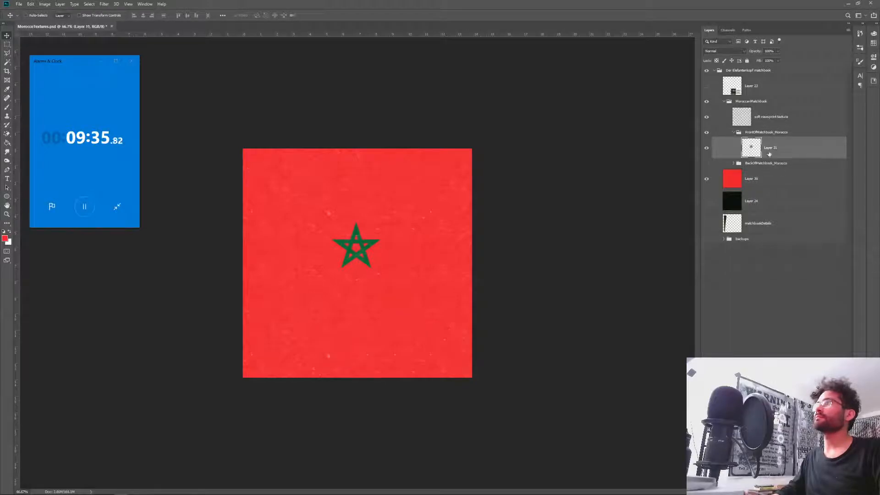
{"action": "left_click", "coordinate": [733, 132]}
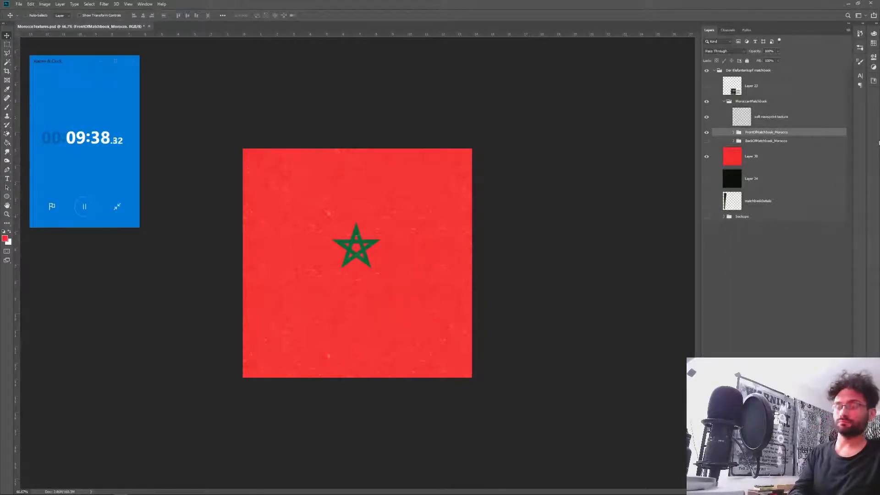
{"action": "key", "text": "ctrl+shift+s"}
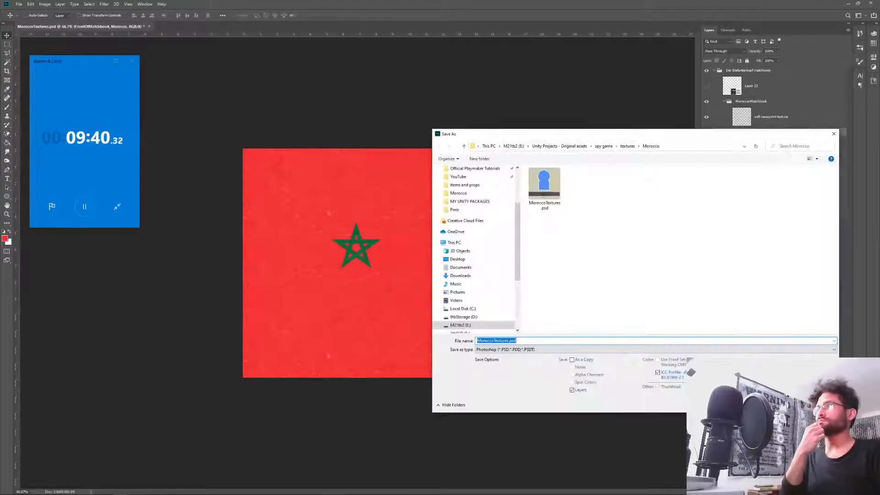
{"action": "key", "text": "Return"}
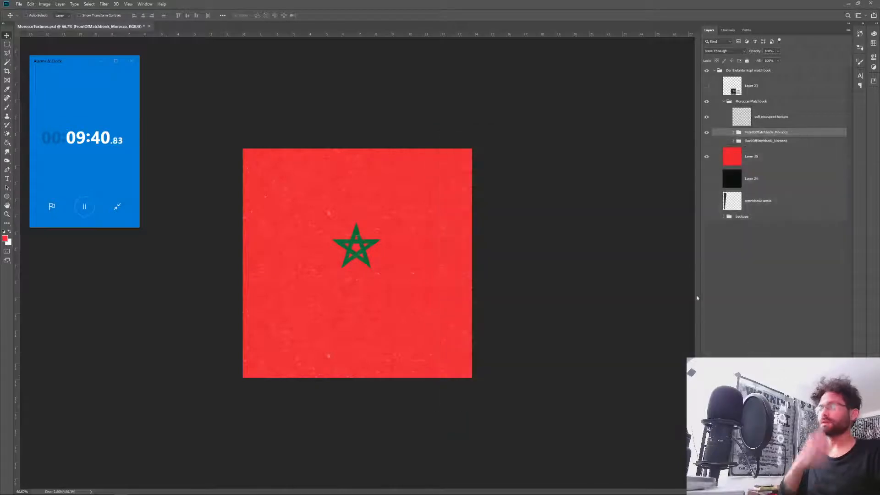
- Move the green star in the front group straight down to about the canvas centre, and select the whole canvas
{"action": "left_click", "coordinate": [733, 132]}
{"action": "left_click", "coordinate": [753, 146]}
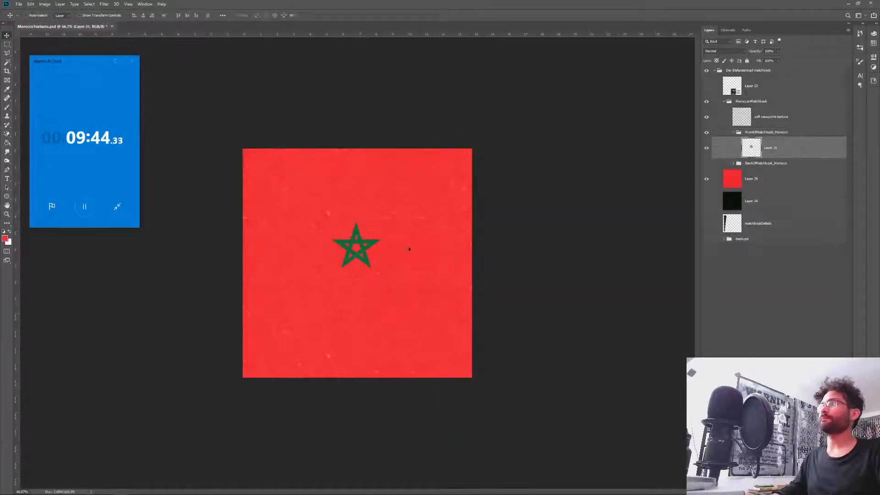
{"action": "left_click_drag", "start_coordinate": [357, 259], "coordinate": [356, 272]}
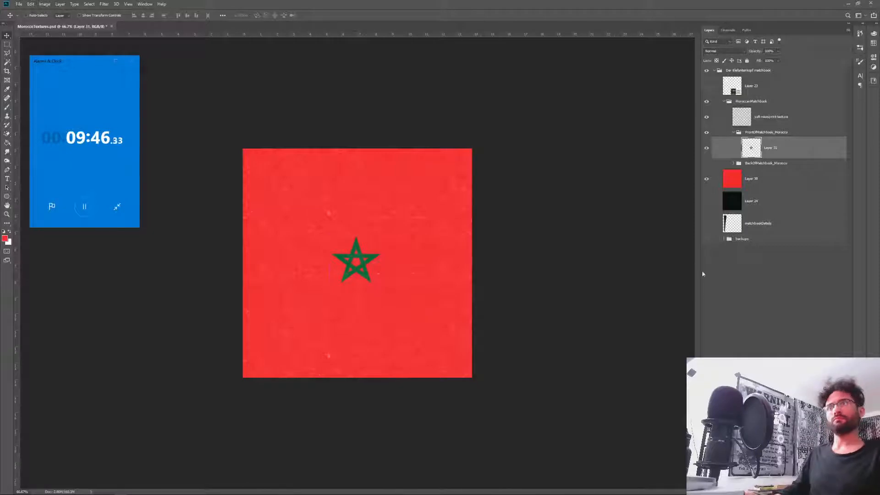
{"action": "key", "text": "ctrl+a"}
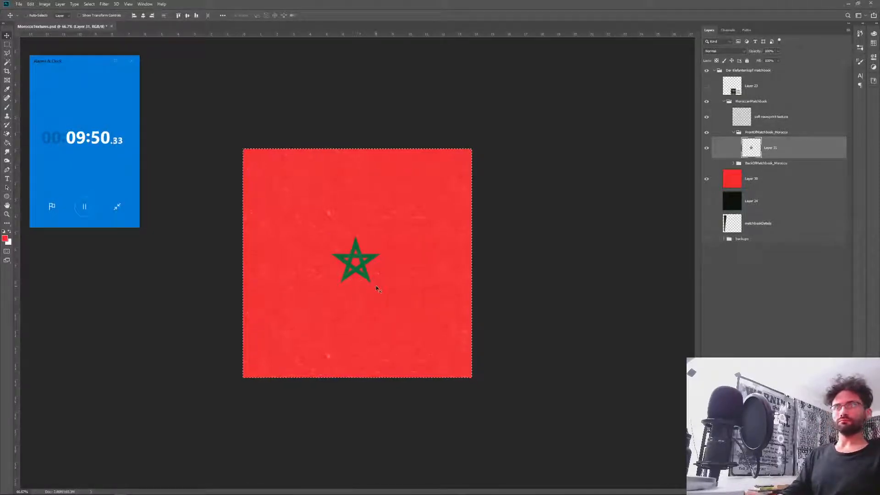
- Outline the green star with the lasso, cut and paste it onto a new layer, and delete the emptied layer
{"action": "key", "text": "l"}
{"action": "key", "text": "ctrl+d"}
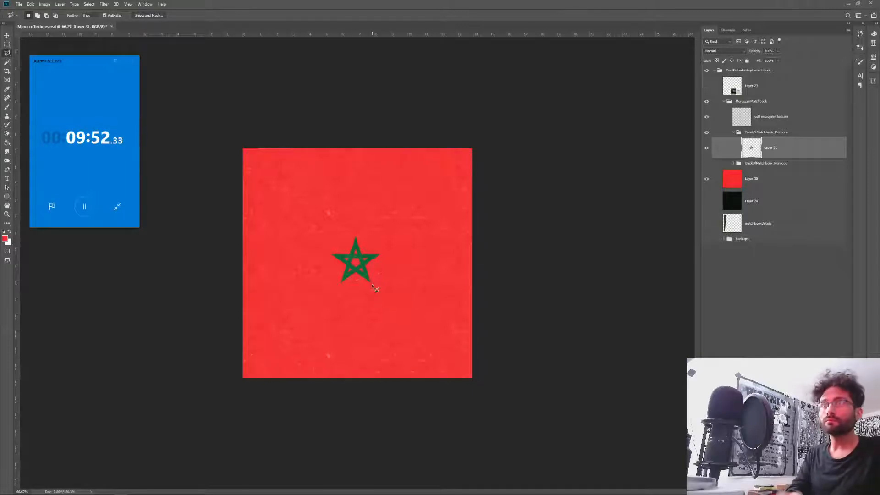
{"action": "mouse_move", "coordinate": [374, 288]}
{"action": "left_mouse_down"}
{"action": "mouse_move", "coordinate": [341, 285]}
{"action": "mouse_move", "coordinate": [332, 258]}
{"action": "mouse_move", "coordinate": [349, 240]}
{"action": "mouse_move", "coordinate": [331, 255]}
{"action": "mouse_move", "coordinate": [356, 237]}
{"action": "left_mouse_up"}
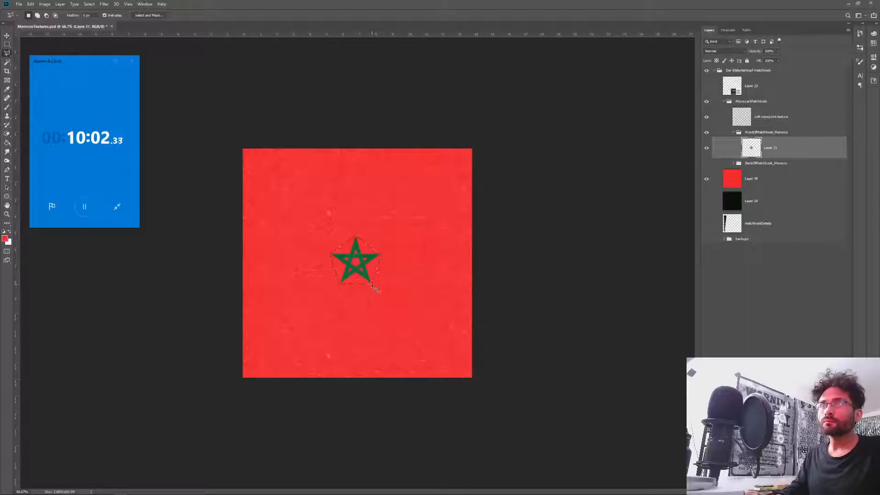
{"action": "key", "text": "ctrl+x"}
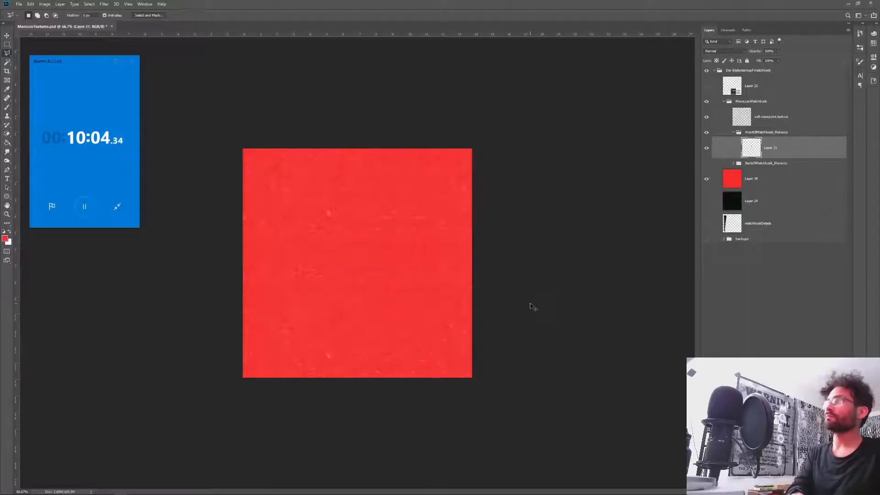
{"action": "key", "text": "ctrl+v"}
{"action": "left_click", "coordinate": [770, 173]}
{"action": "key", "text": "Delete"}
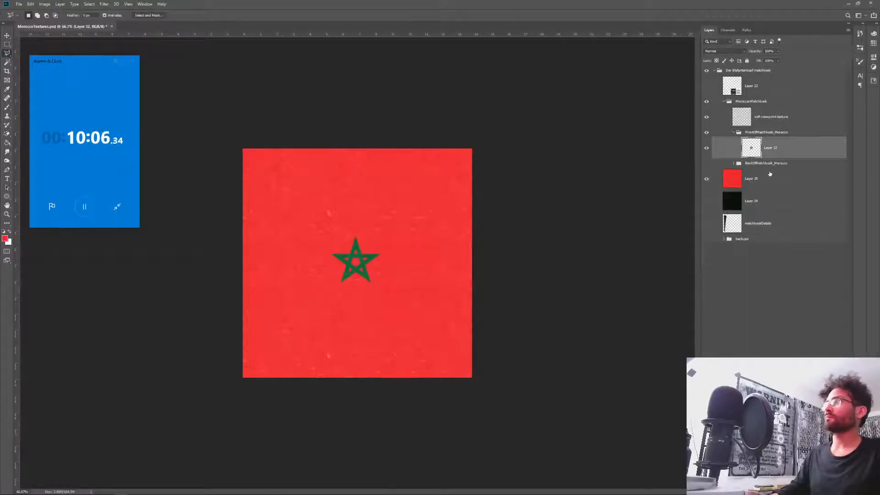
- Centre the green star horizontally and vertically on the whole canvas, and clear the selection
{"action": "key", "text": "ctrl+a"}
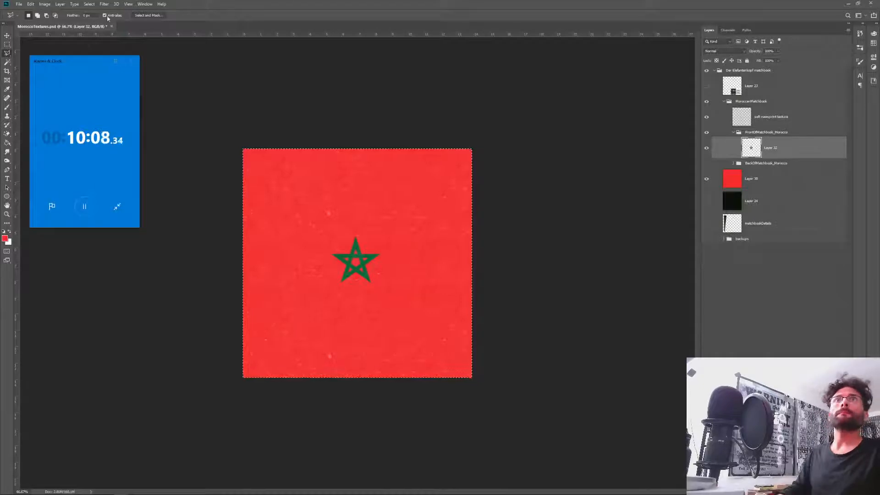
{"action": "key", "text": "v"}
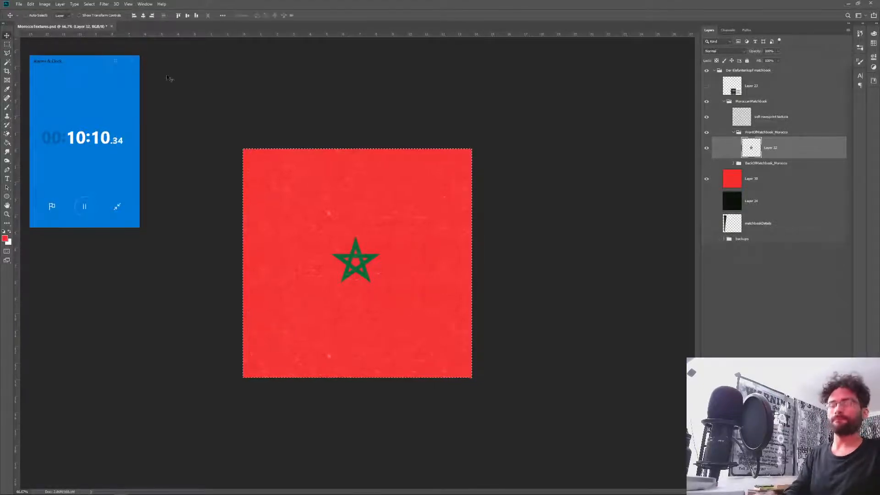
{"action": "left_click", "coordinate": [144, 16]}
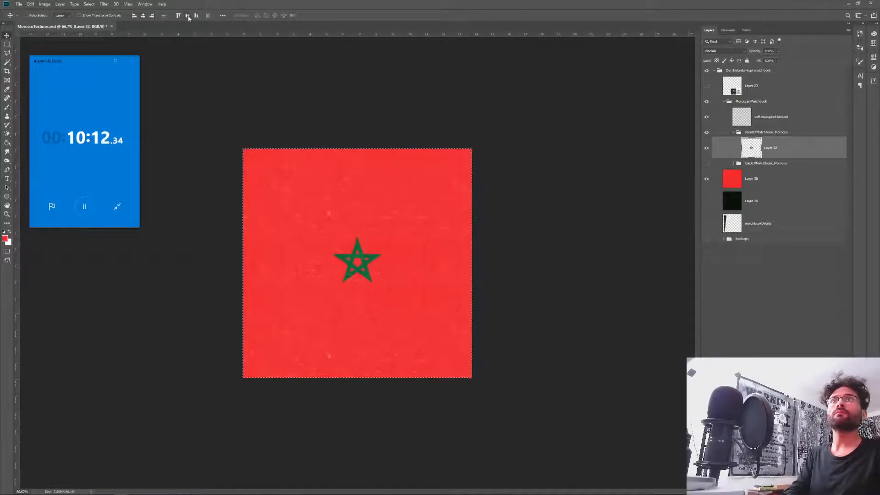
{"action": "left_click", "coordinate": [188, 16]}
{"action": "key", "text": "ctrl+d"}
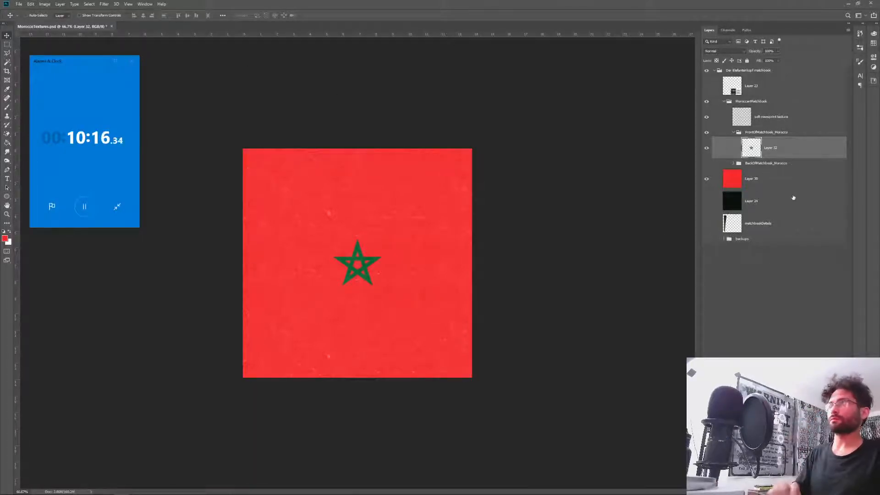
- Duplicate the centred star layer and move the original into the BackOfMatchbook_Morocco group above its old star
{"action": "key", "text": "ctrl+j"}
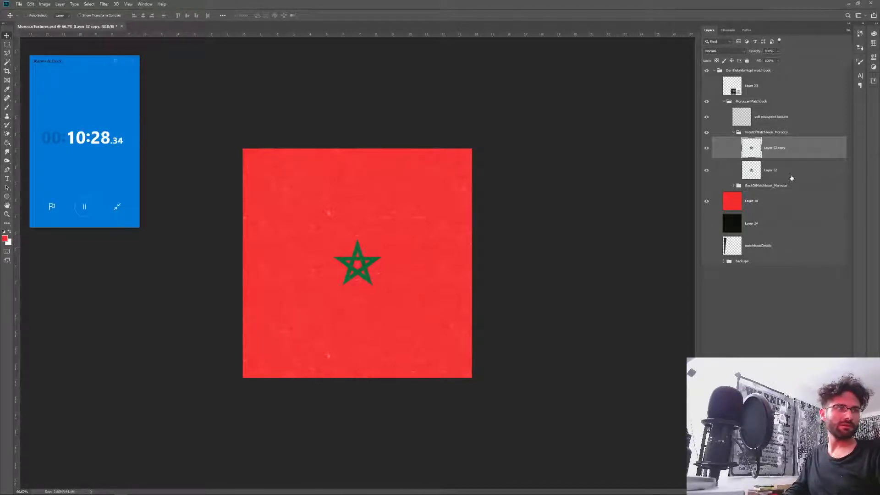
{"action": "left_click", "coordinate": [734, 186]}
{"action": "left_click", "coordinate": [761, 207]}
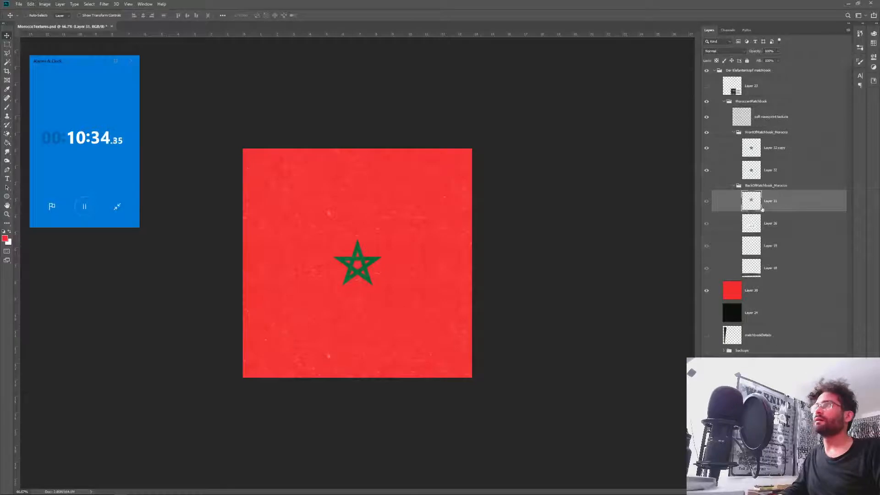
{"action": "left_click", "coordinate": [706, 131]}
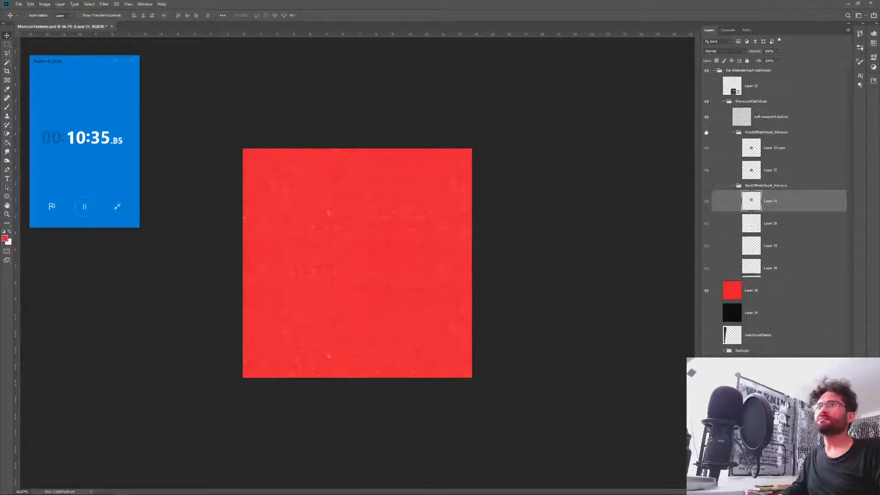
{"action": "left_click", "coordinate": [706, 186]}
{"action": "left_click", "coordinate": [706, 186]}
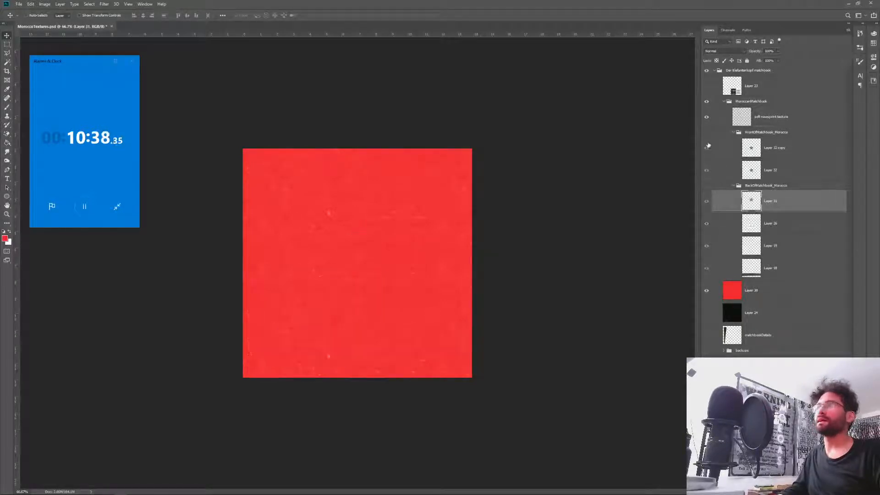
{"action": "left_click", "coordinate": [706, 133]}
{"action": "left_click_drag", "start_coordinate": [769, 171], "coordinate": [774, 196]}
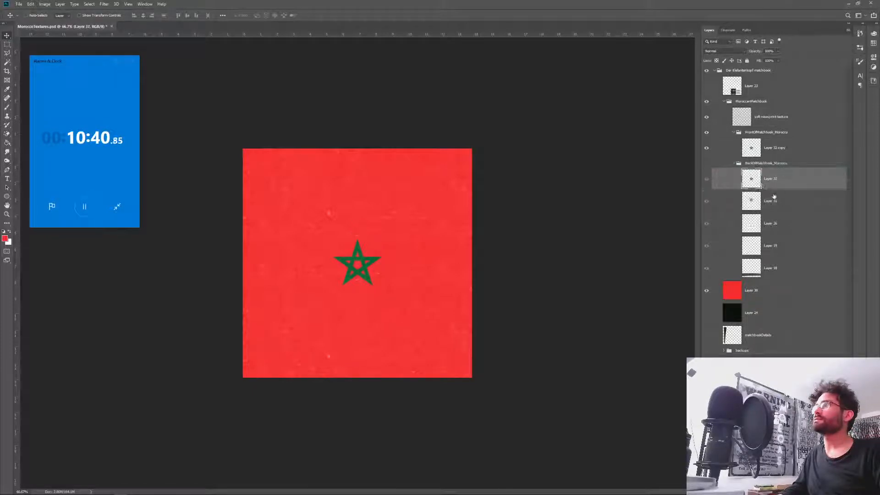
- With only the back group showing, move the new star up over the old star and delete the old star's layer
{"action": "left_click", "coordinate": [706, 132]}
{"action": "left_click", "coordinate": [706, 164]}
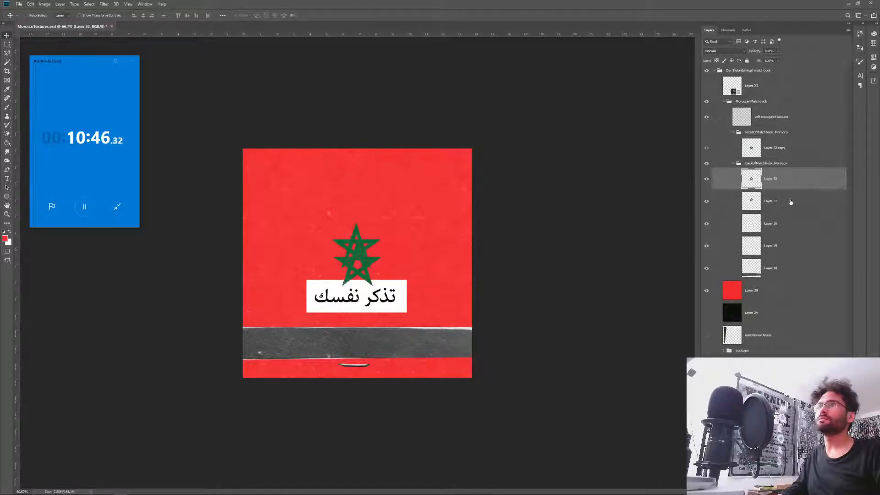
{"action": "left_click", "coordinate": [705, 179]}
{"action": "left_click", "coordinate": [706, 179]}
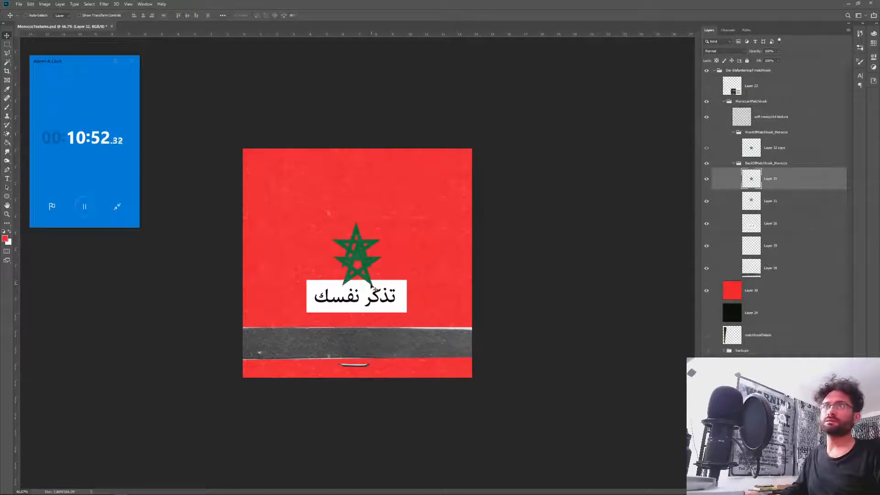
{"action": "left_click_drag", "start_coordinate": [370, 285], "coordinate": [372, 268]}
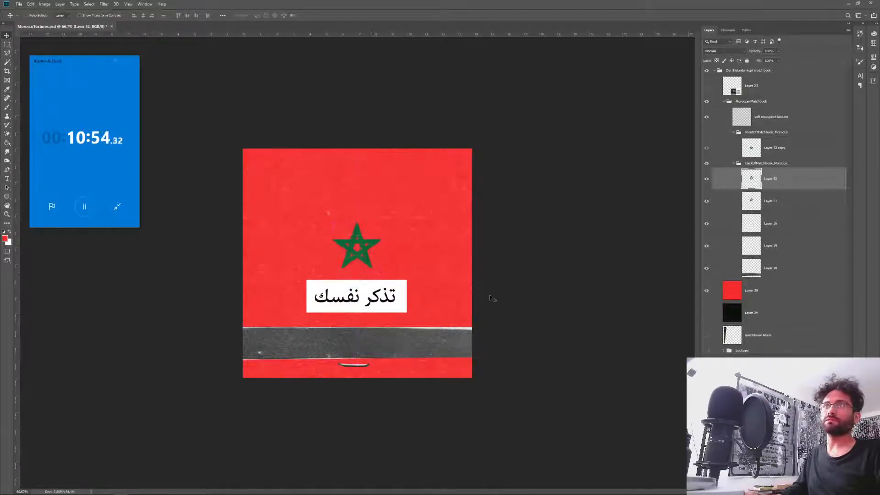
{"action": "left_click", "coordinate": [832, 202]}
{"action": "key", "text": "Delete"}
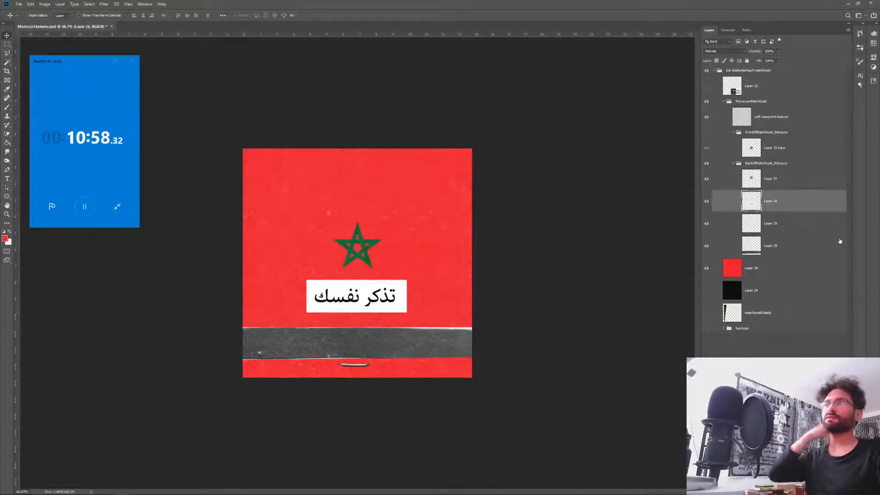
- Collapse the front and back matchbook groups, show FrontOfMatchbook_Morocco and hide BackOfMatchbook_Morocco
{"action": "left_click", "coordinate": [733, 164]}
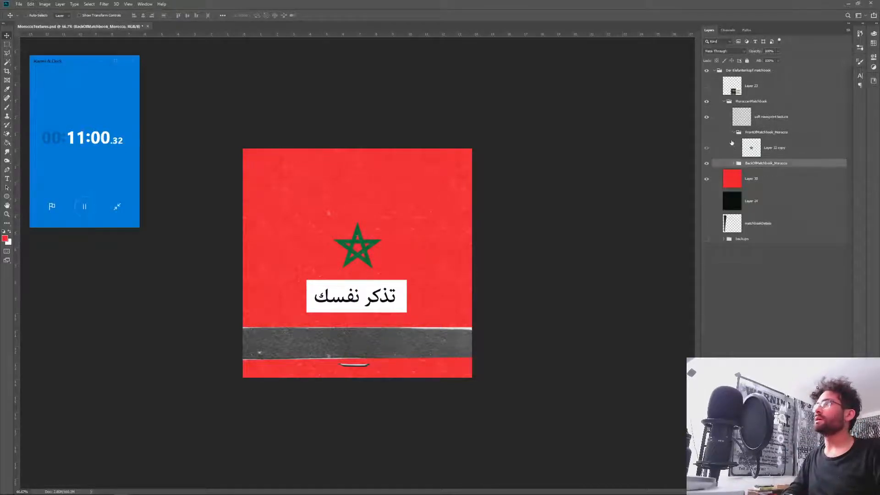
{"action": "left_click", "coordinate": [734, 133]}
{"action": "left_click", "coordinate": [706, 132]}
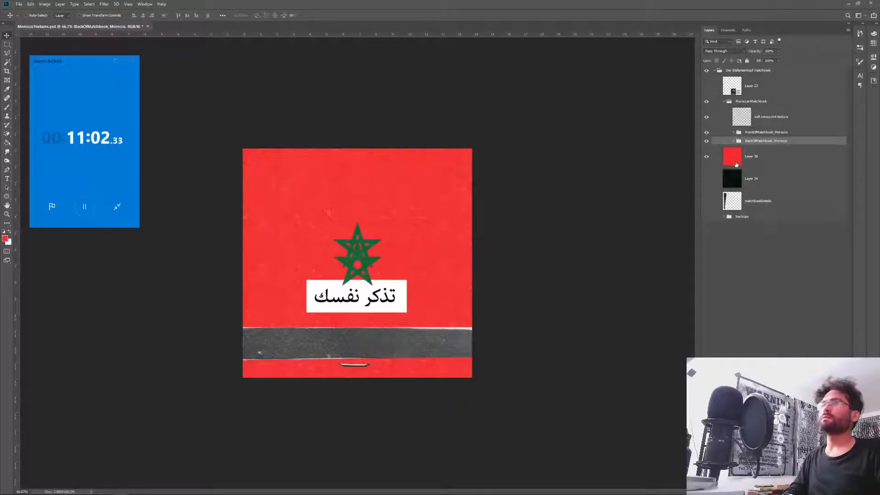
{"action": "left_click", "coordinate": [706, 132]}
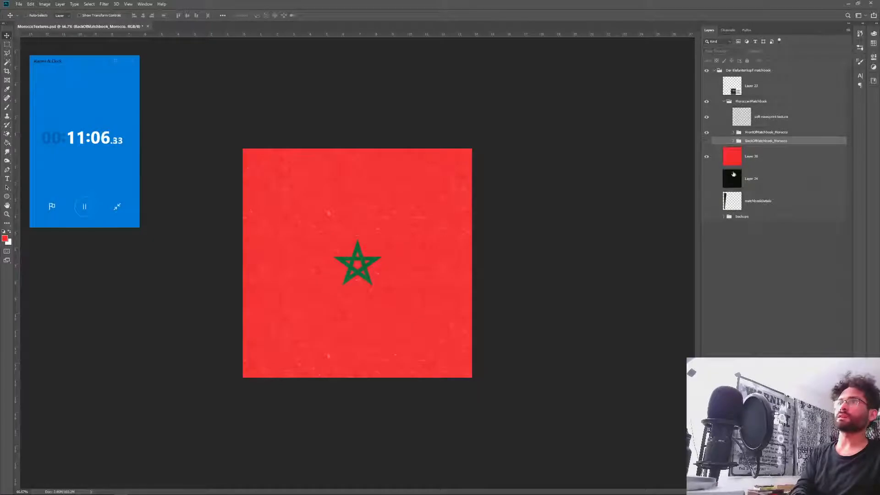
- Save the front design as FrontOfMatchbook_Morocco.png in the Morocco textures folder with the large file size option
{"action": "key", "text": "ctrl+shift+s"}
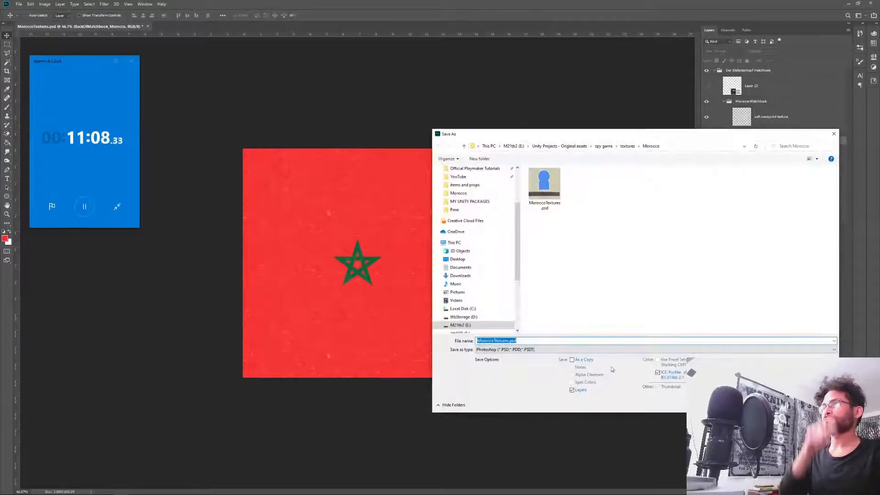
{"action": "left_click", "coordinate": [571, 349]}
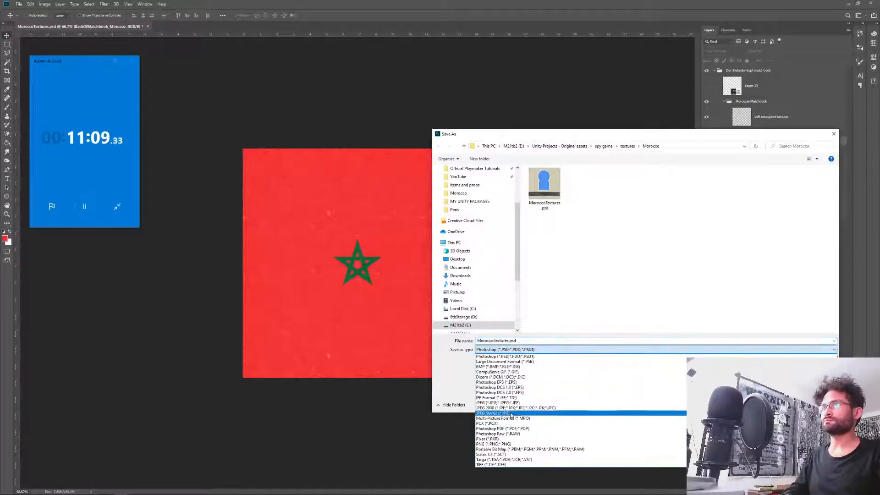
{"action": "left_click", "coordinate": [503, 443]}
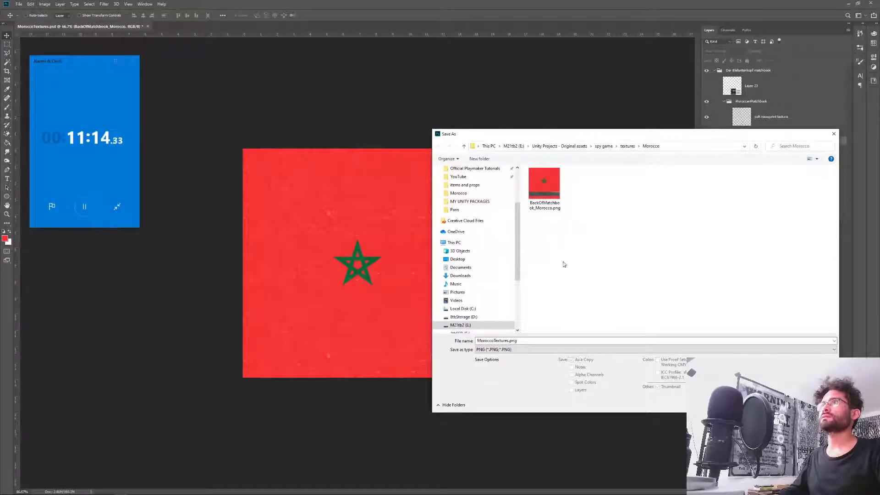
{"action": "left_click", "coordinate": [544, 185]}
{"action": "left_click", "coordinate": [494, 341]}
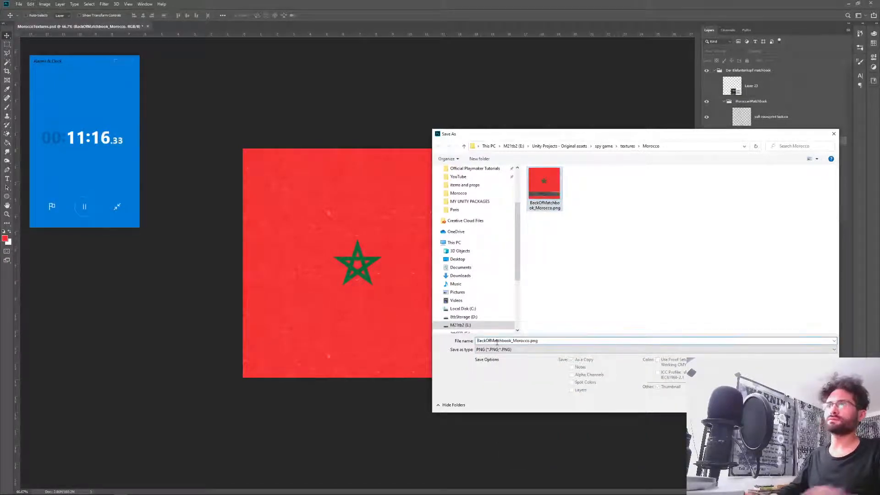
{"action": "key", "text": "Delete"}
{"action": "key", "text": "Delete"}
{"action": "key", "text": "Delete"}
{"action": "key", "text": "Delete"}
{"action": "type", "text": "Front"}
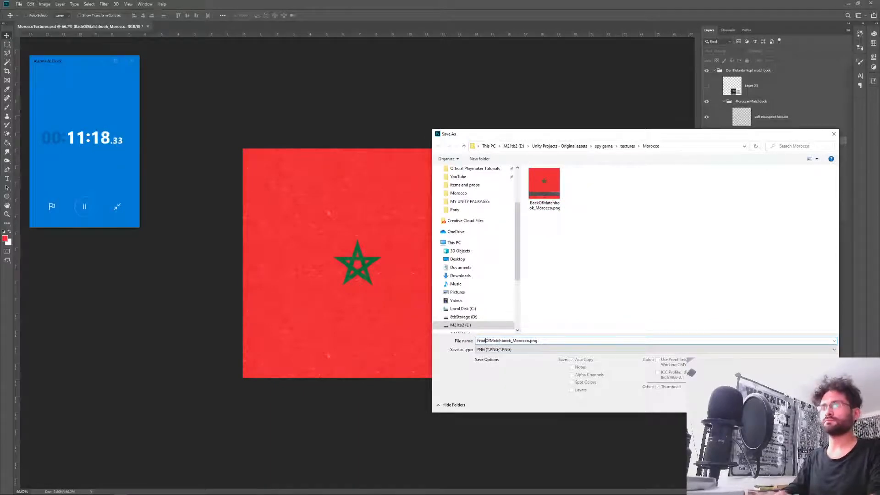
{"action": "key", "text": "Return"}
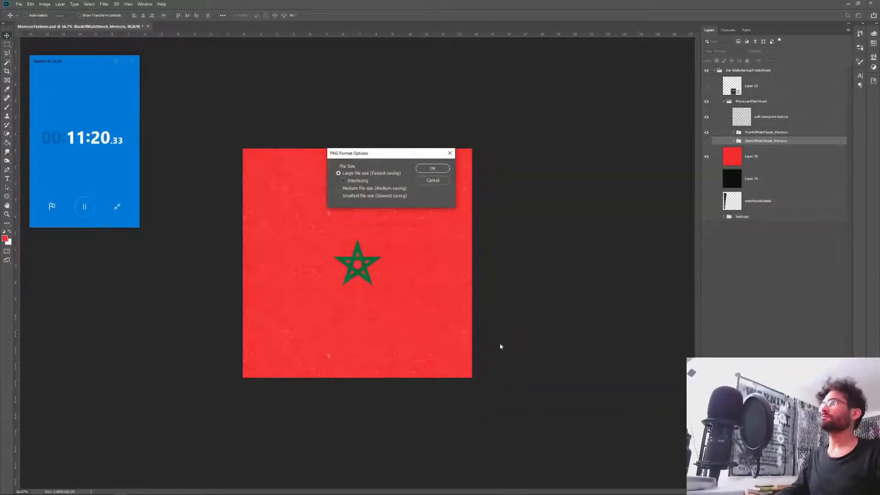
{"action": "key", "text": "Return"}
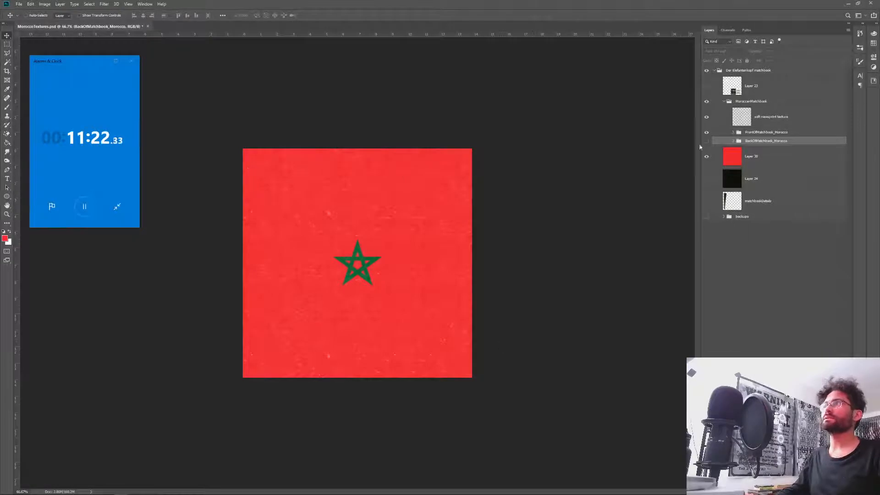
- Show only the back group and save it as PNG over the existing BackOfMatchbook_Morocco.png
{"action": "left_click", "coordinate": [706, 141]}
{"action": "left_click", "coordinate": [706, 132]}
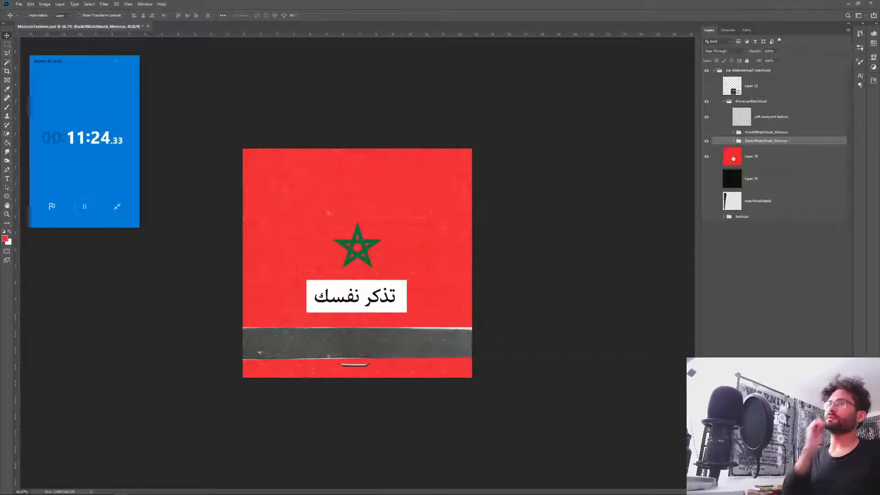
{"action": "key", "text": "ctrl+shift+s"}
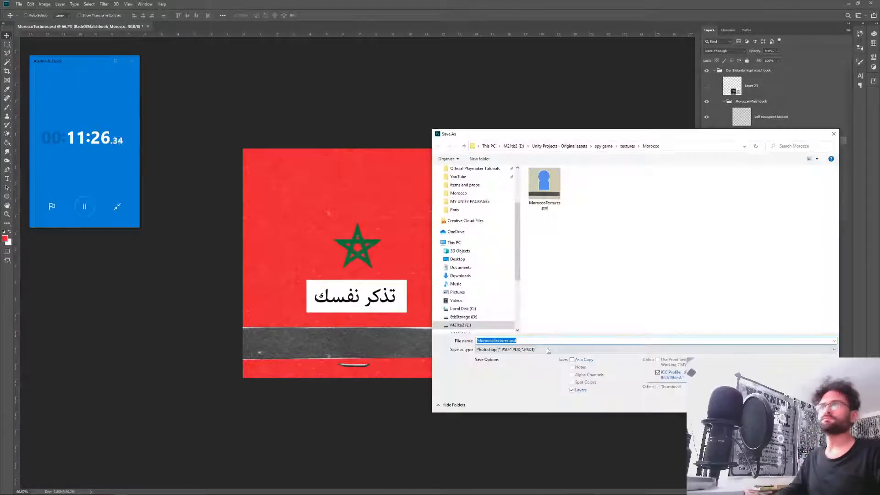
{"action": "left_click", "coordinate": [504, 349]}
{"action": "left_click", "coordinate": [507, 444]}
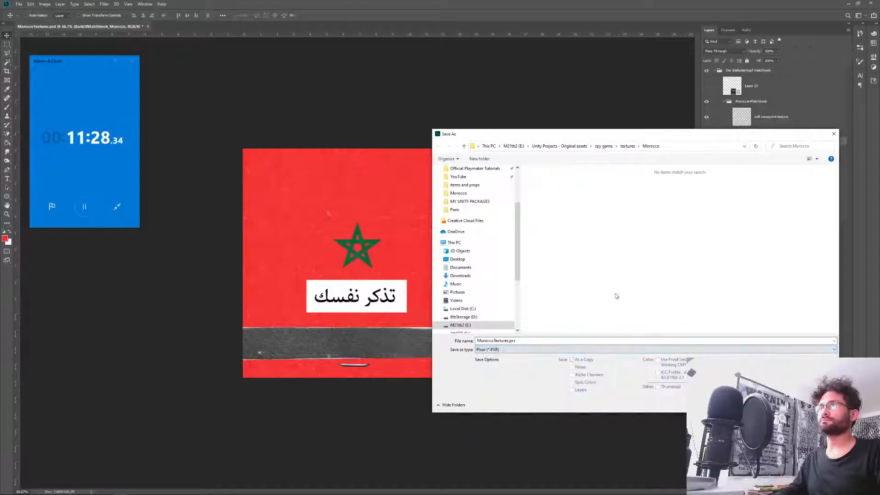
{"action": "left_click", "coordinate": [486, 350]}
{"action": "left_click", "coordinate": [504, 448]}
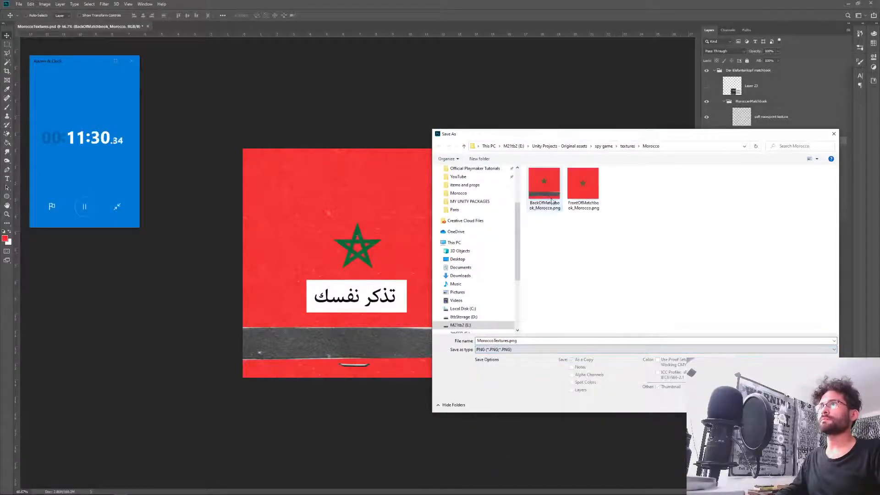
{"action": "double_click", "coordinate": [544, 185]}
{"action": "left_click", "coordinate": [464, 253]}
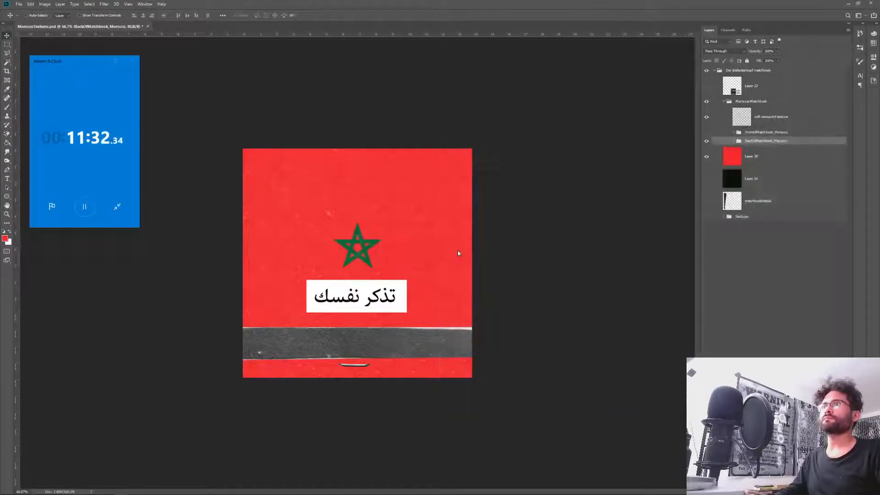
{"action": "left_click", "coordinate": [433, 171]}
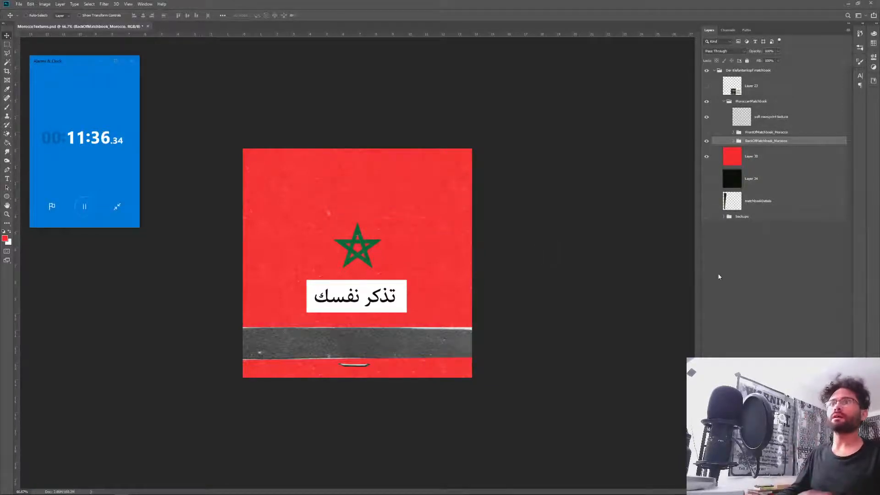
- Switch to the Memories of a Spy project in Unity
{"action": "key", "text": "alt+Tab"}
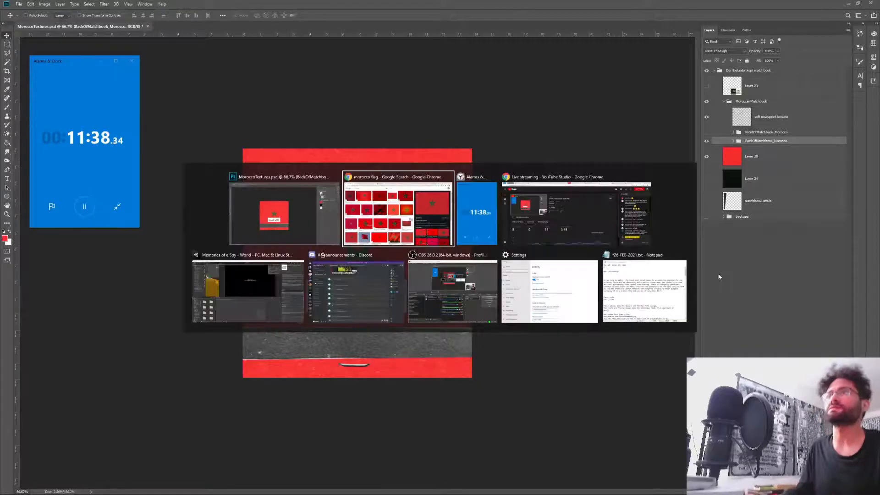
{"action": "key", "text": "Down"}
{"action": "key", "text": "Left"}
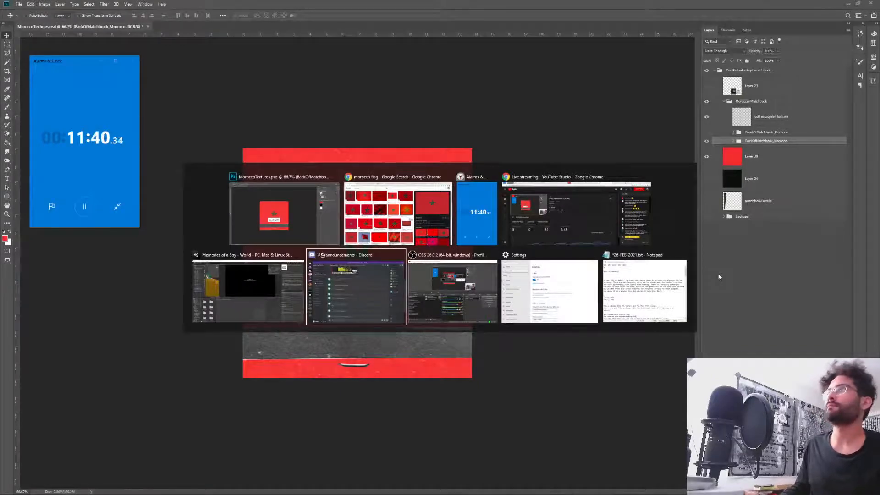
{"action": "key", "text": "Up"}
{"action": "key", "text": "Down"}
{"action": "key", "text": "Left"}
{"action": "key", "text": "Left"}
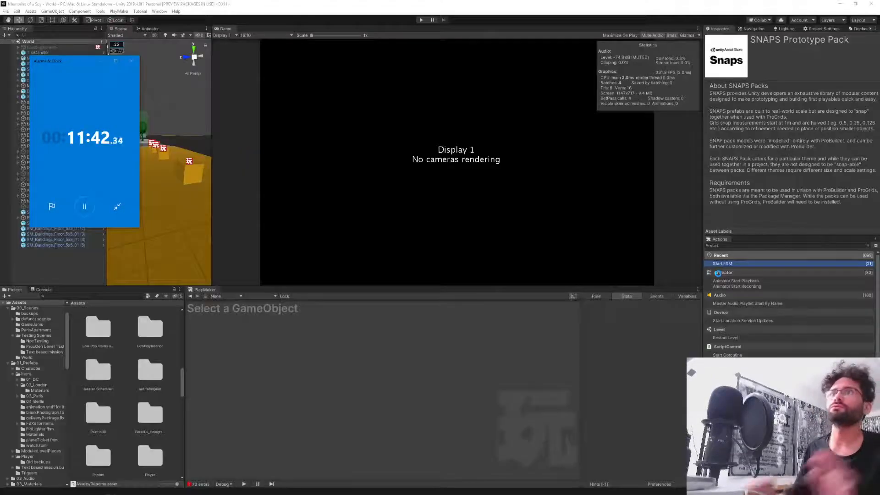
- Move the stopwatch window off the scene hierarchy and open the 04_Berlin folder among the item prefabs
{"action": "left_click_drag", "start_coordinate": [82, 61], "coordinate": [775, 270]}
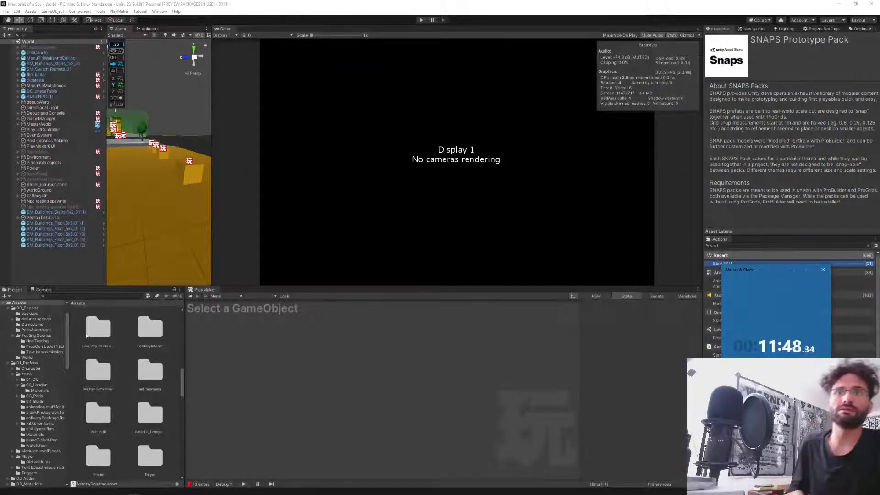
{"action": "left_click", "coordinate": [39, 390]}
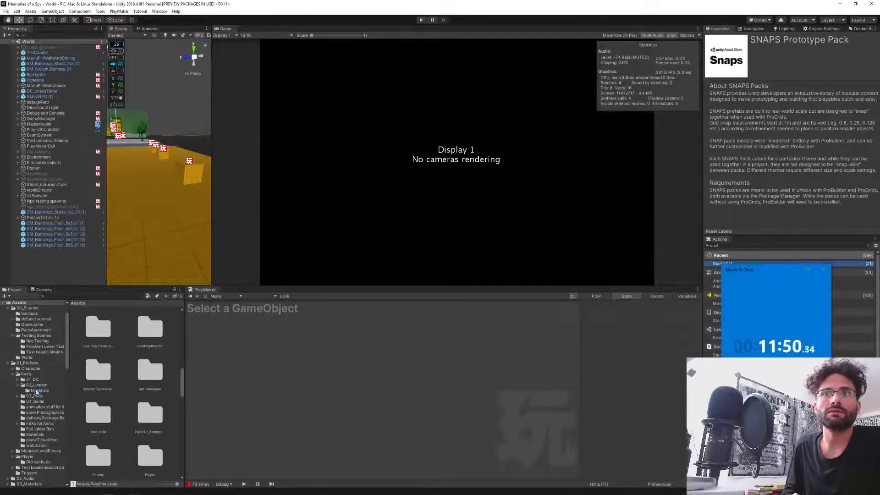
{"action": "left_click", "coordinate": [36, 401]}
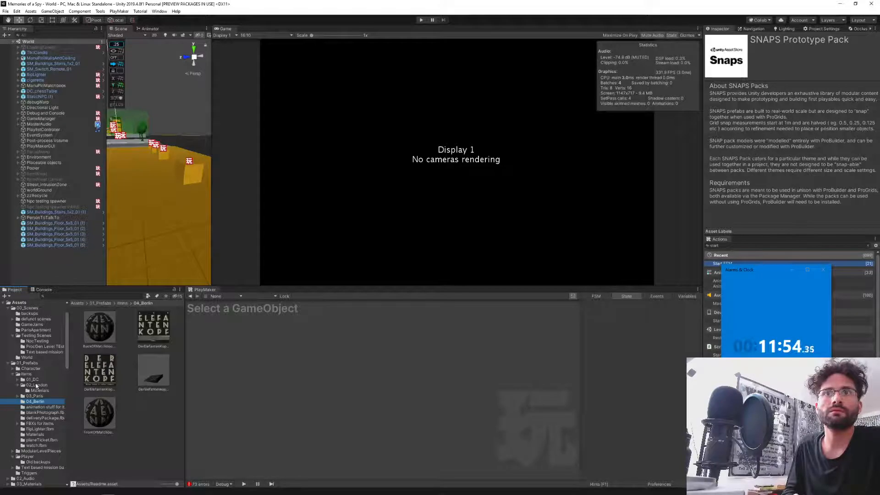
- Create a folder named 05_Morocco inside the Items prefabs folder, with the assets shown as a compact list
{"action": "left_click", "coordinate": [26, 374]}
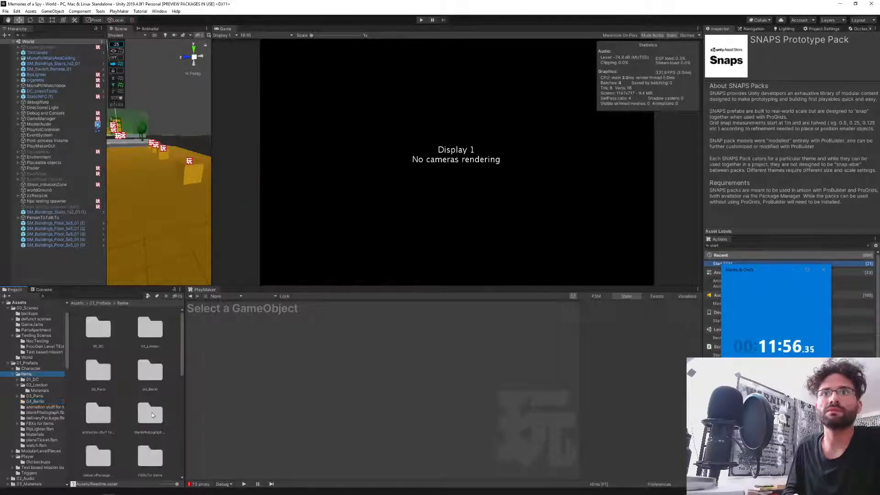
{"action": "scroll", "coordinate": [152, 415], "scroll_direction": "down", "scroll_amount": 2}
{"action": "left_click_drag", "start_coordinate": [172, 483], "coordinate": [161, 484]}
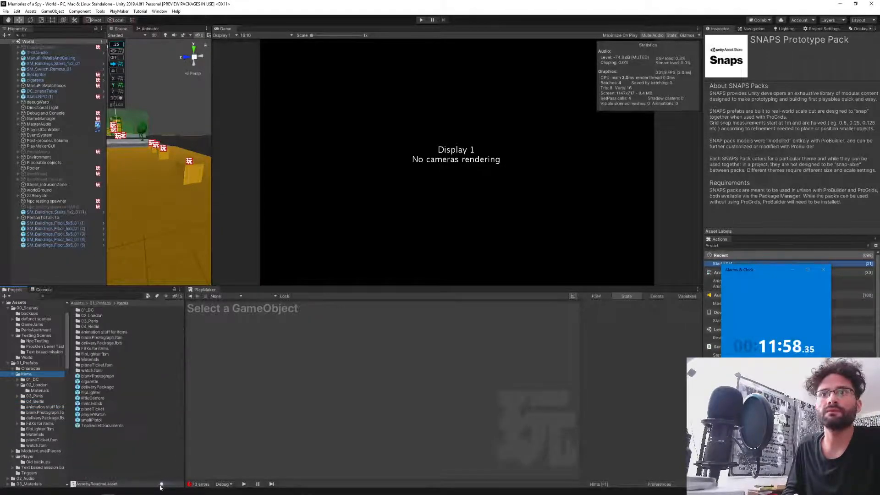
{"action": "left_click", "coordinate": [115, 445]}
{"action": "right_click", "coordinate": [116, 441]}
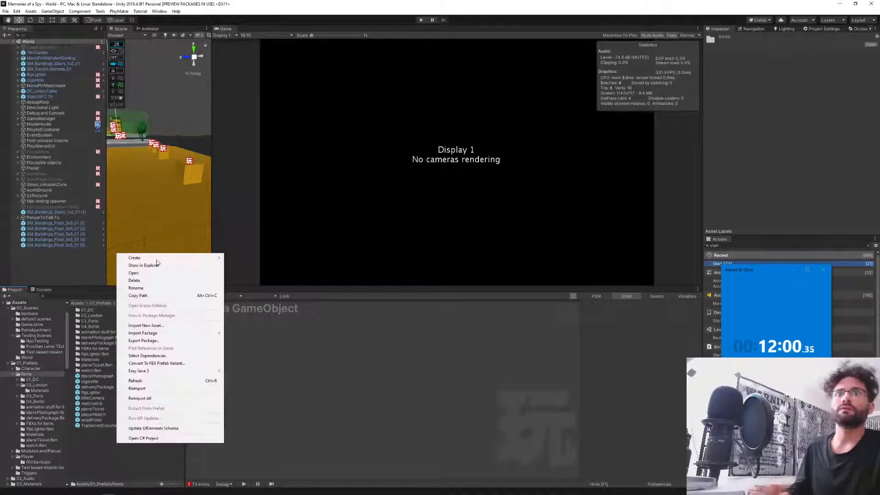
{"action": "mouse_move", "coordinate": [137, 258]}
{"action": "left_click", "coordinate": [259, 198]}
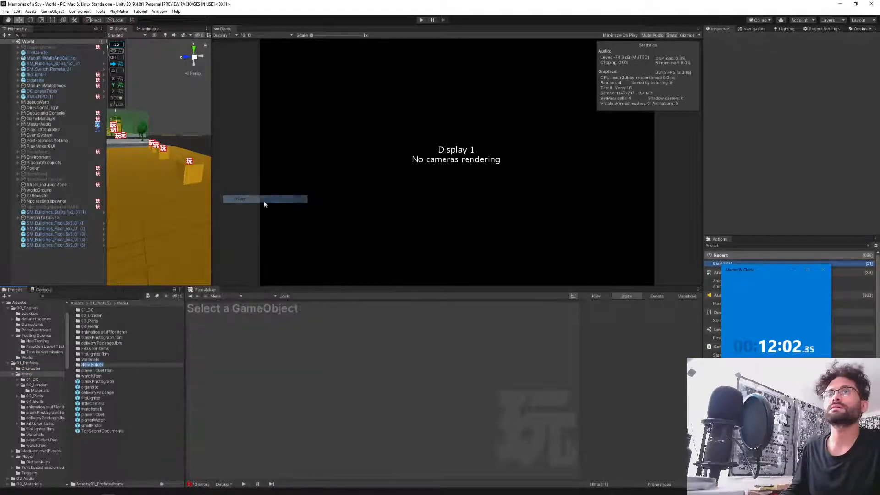
{"action": "type", "text": "05"}
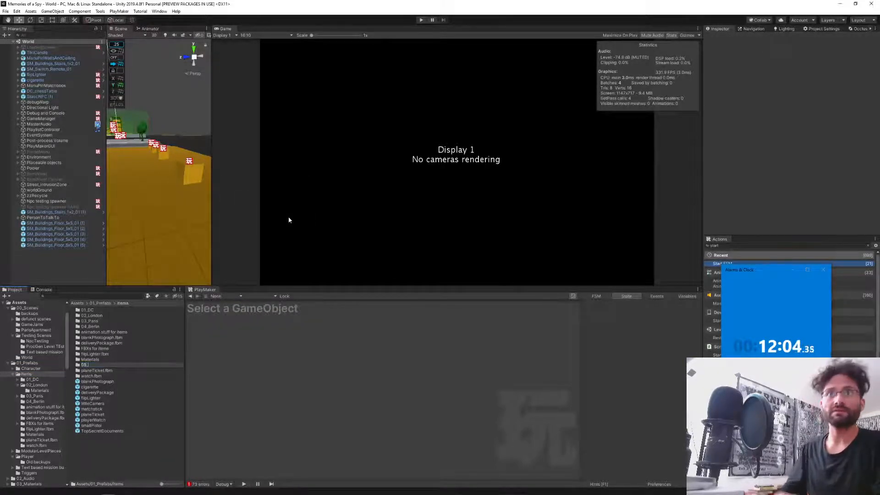
{"action": "type", "text": "_Morocco"}
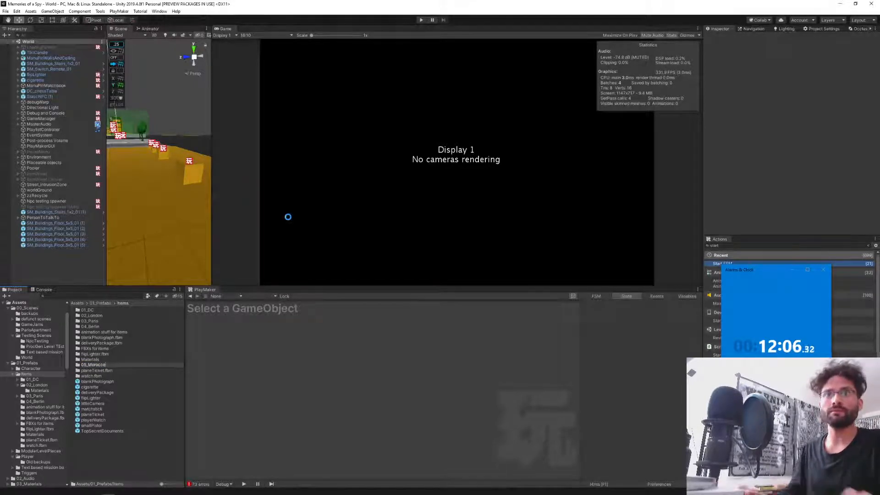
{"action": "key", "text": "Return"}
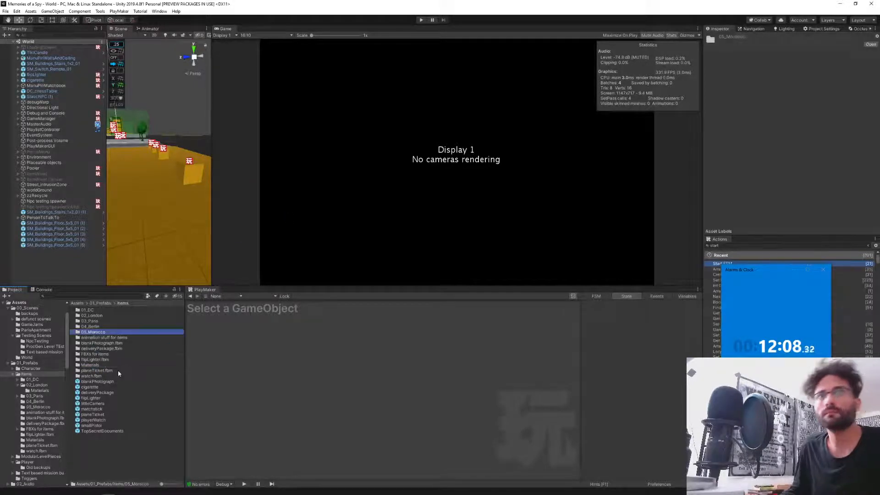
- Open the 05_Morocco folder and import BackOfMatchbook_Morocco.png and FrontOfMatchbook_Morocco.png into it from File Explorer
{"action": "key", "text": "Return"}
{"action": "key", "text": "alt+Tab"}
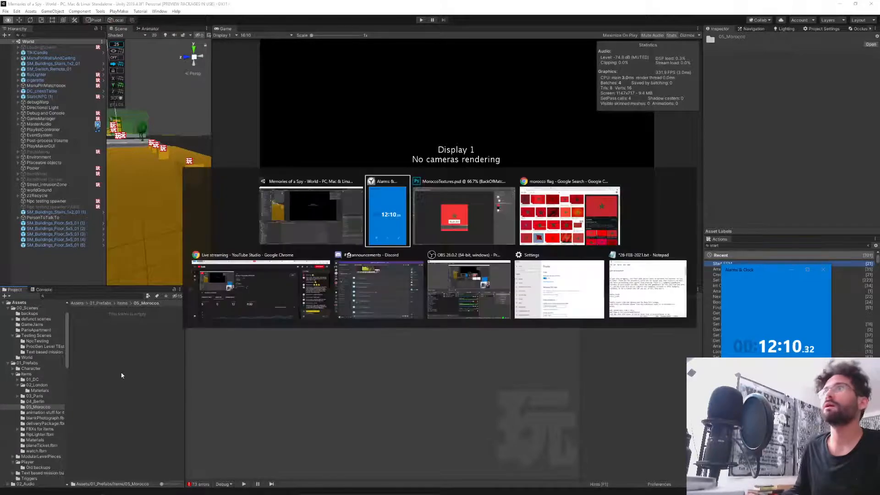
{"action": "key", "text": "alt+shift+Tab"}
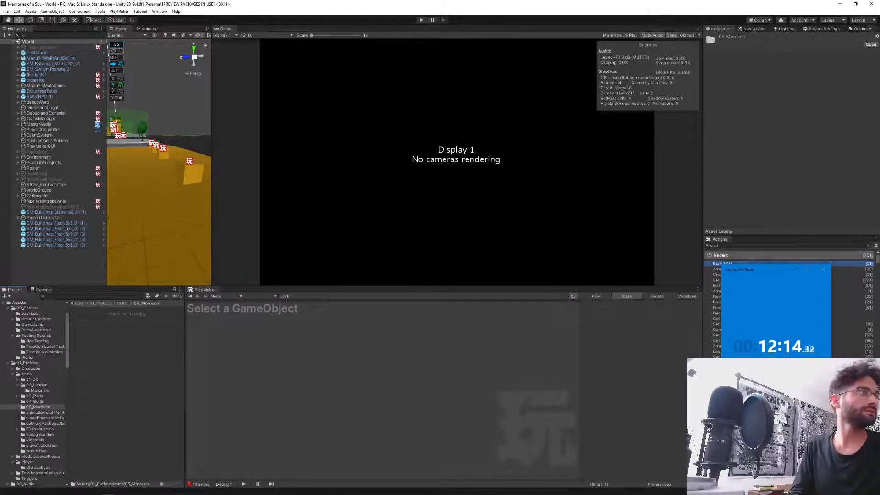
{"action": "key", "text": "super+e"}
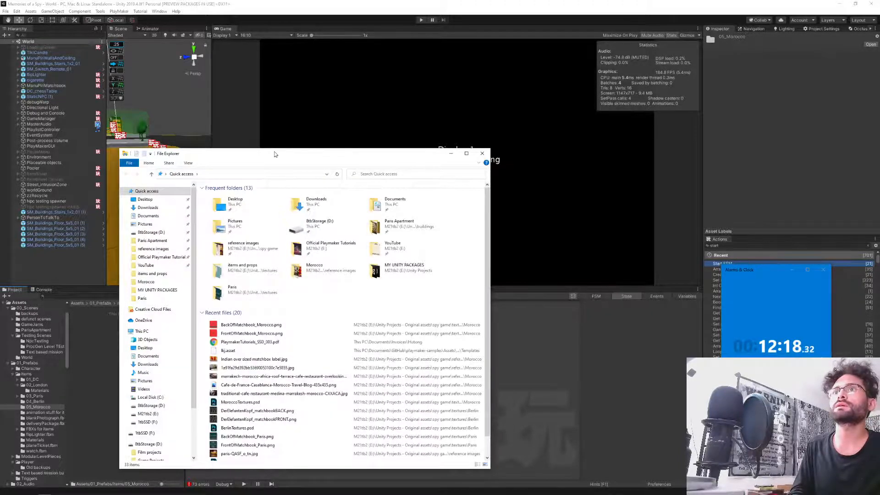
{"action": "key", "text": "alt+F4"}
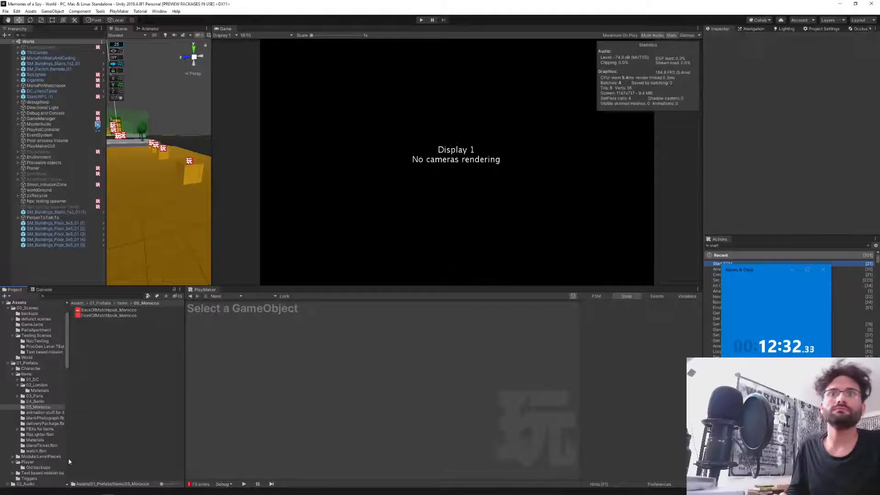
- Duplicate the FrontOfMatchbook_Berlin material, move the copy into the 05_Morocco folder and rename it FrontOfMatchbook_Morocco
{"action": "left_click", "coordinate": [32, 402]}
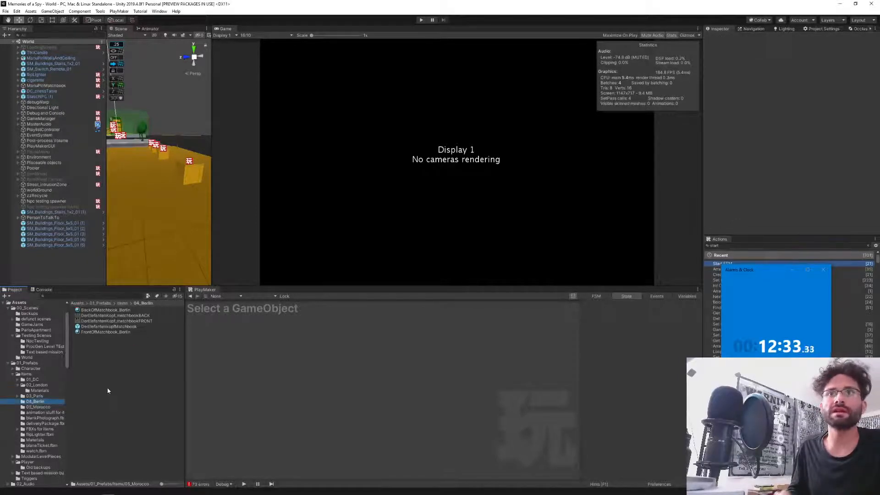
{"action": "left_click", "coordinate": [103, 333]}
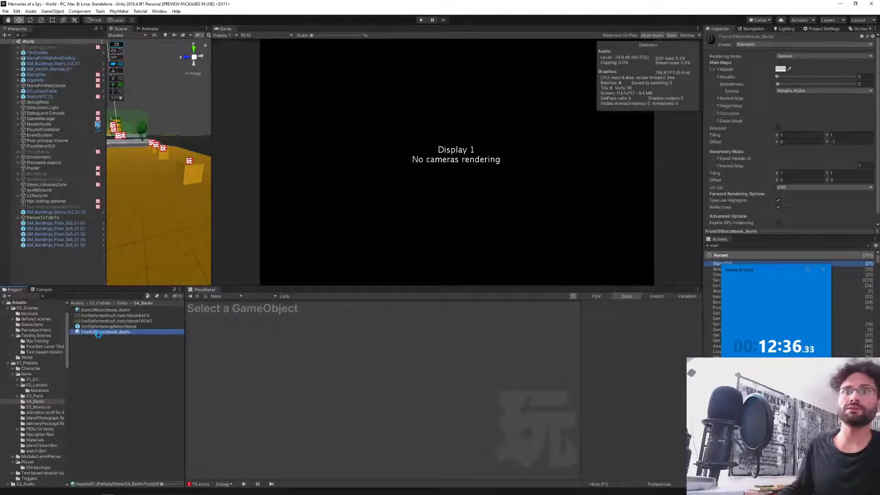
{"action": "key", "text": "ctrl+d"}
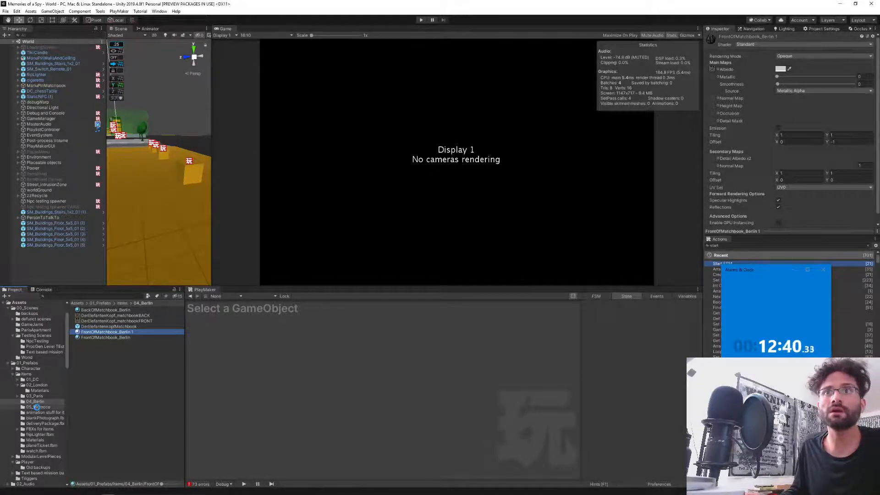
{"action": "left_click", "coordinate": [38, 407]}
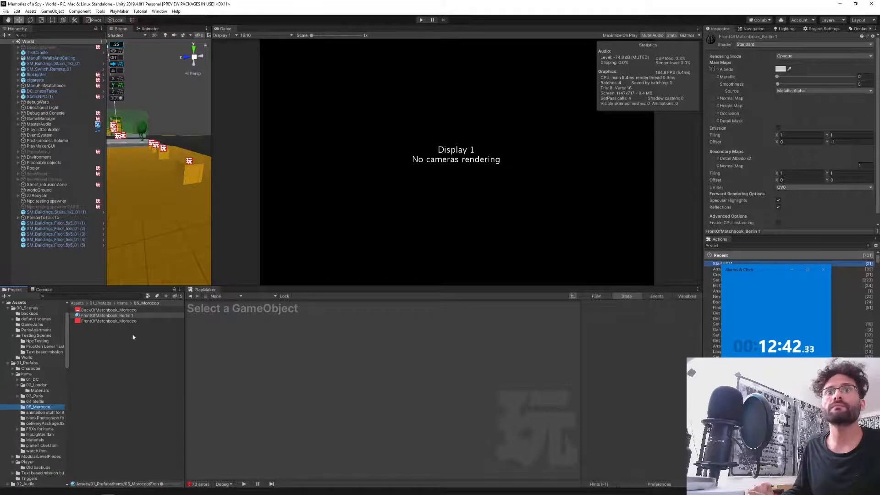
{"action": "left_click", "coordinate": [106, 316]}
{"action": "left_click", "coordinate": [117, 314]}
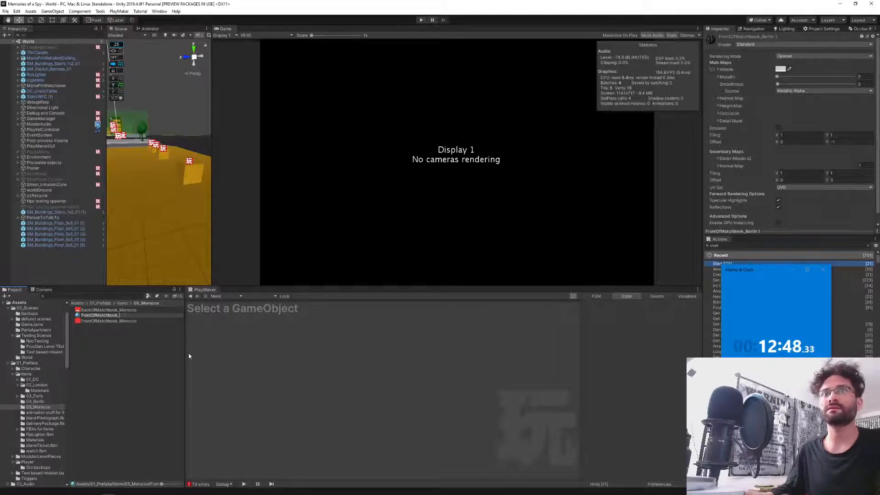
{"action": "type", "text": "Morocco"}
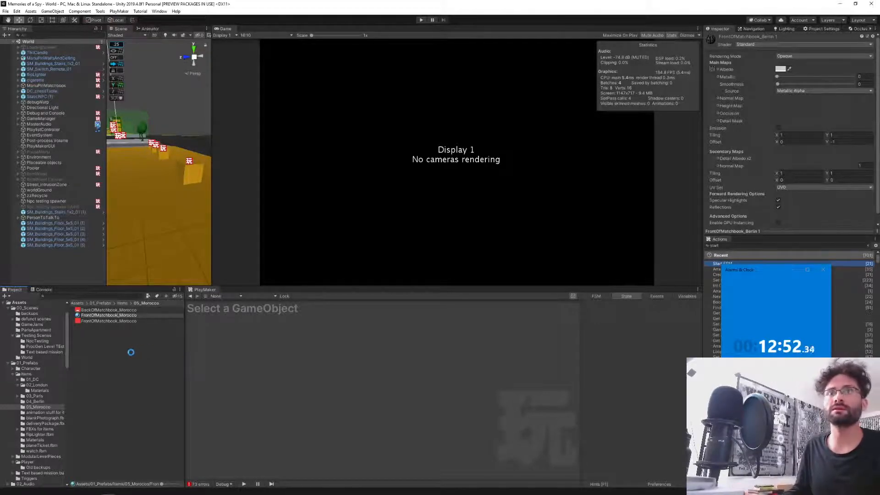
{"action": "key", "text": "Return"}
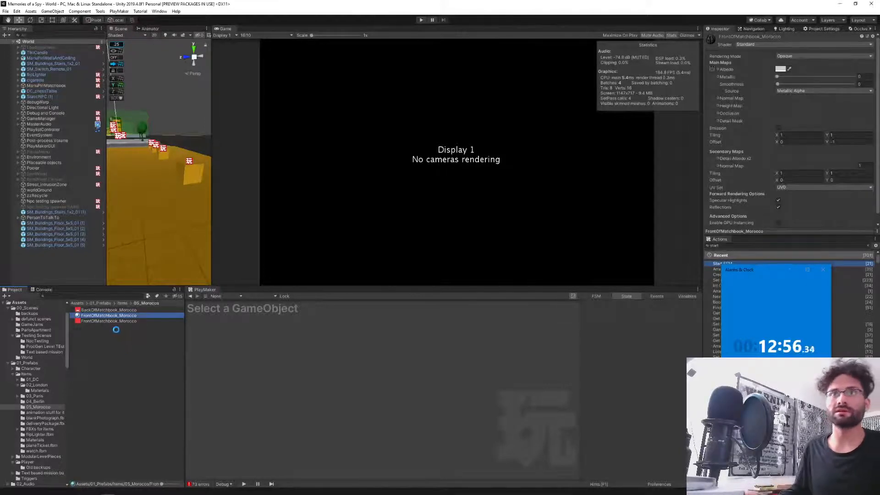
- Duplicate the FrontOfMatchbook_Morocco material and rename the copy BackOfMatchbook_Morocco
{"action": "key", "text": "ctrl+d"}
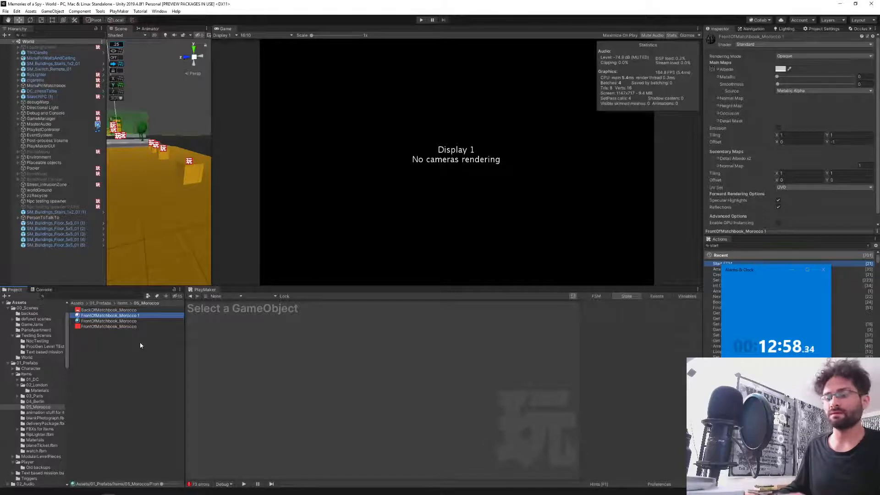
{"action": "key", "text": "F2"}
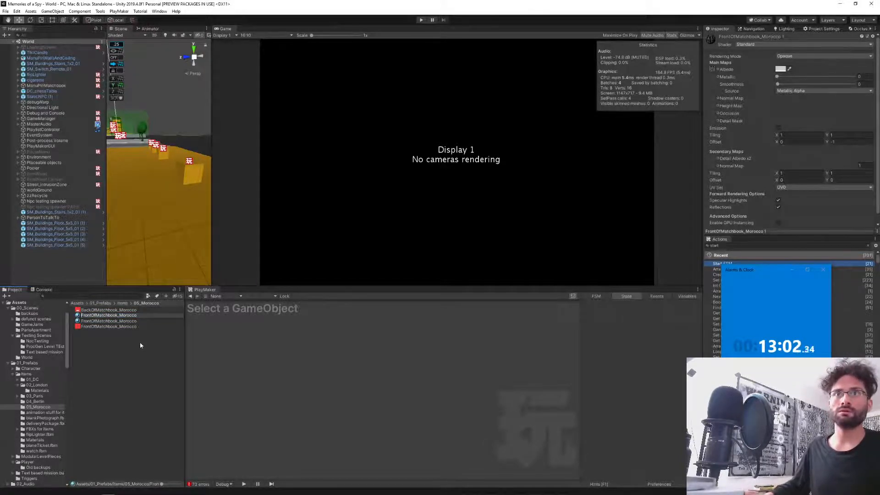
{"action": "key", "text": "Home"}
{"action": "key", "text": "Delete"}
{"action": "key", "text": "Delete"}
{"action": "key", "text": "Delete"}
{"action": "key", "text": "Delete"}
{"action": "key", "text": "Delete"}
{"action": "type", "text": "B"}
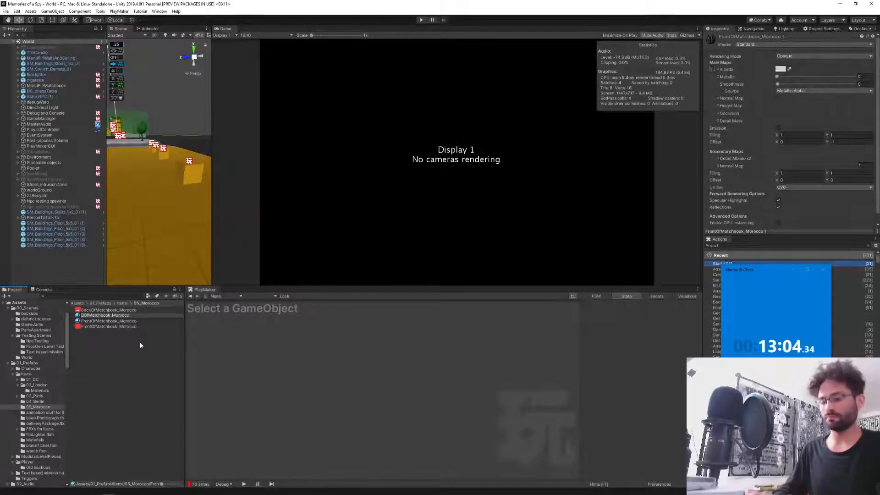
{"action": "type", "text": "ack"}
{"action": "key", "text": "Return"}
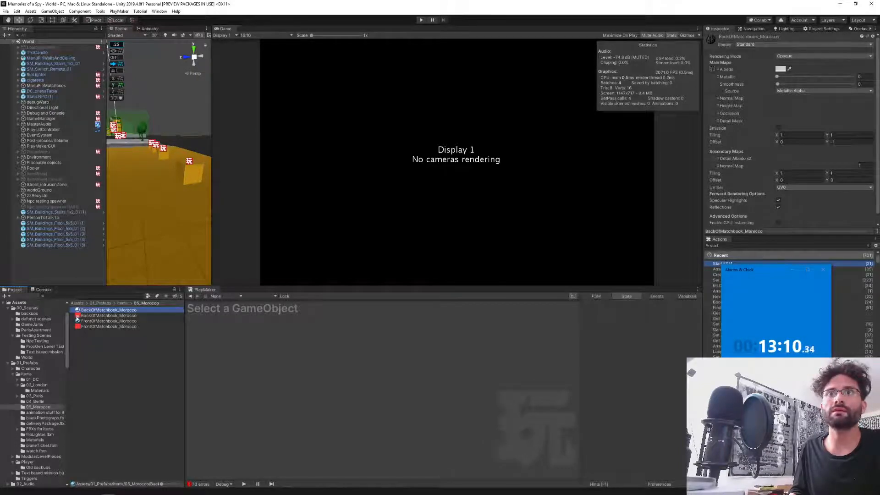
- Assign the back and front Morocco matchbook textures as the Albedo maps of their matching materials
{"action": "left_click", "coordinate": [718, 68]}
{"action": "left_click_drag", "start_coordinate": [718, 68], "coordinate": [712, 69]}
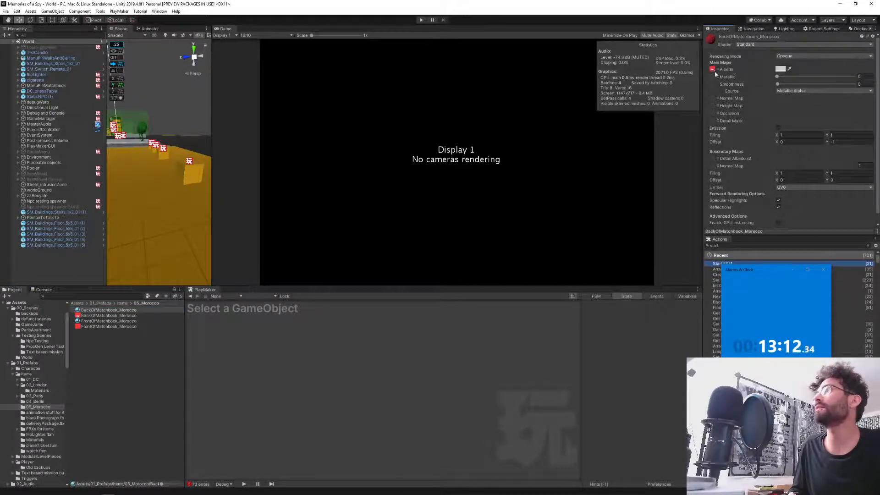
{"action": "left_click", "coordinate": [84, 320]}
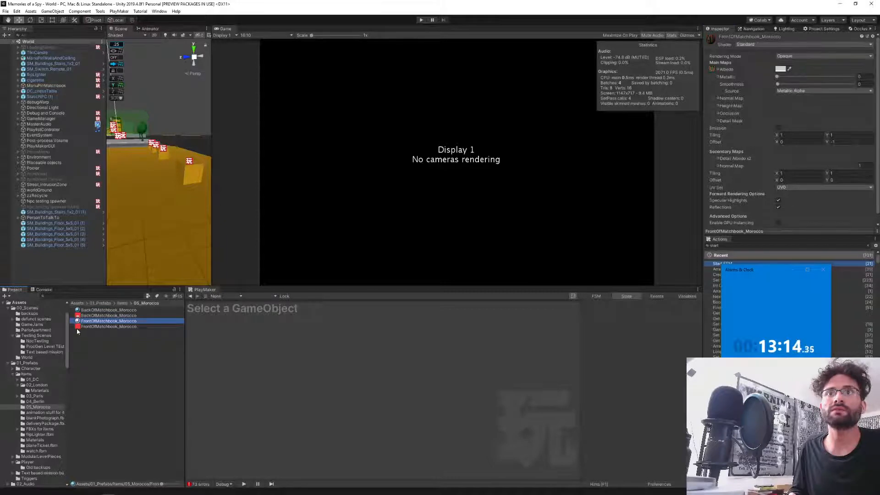
{"action": "left_click", "coordinate": [418, 235]}
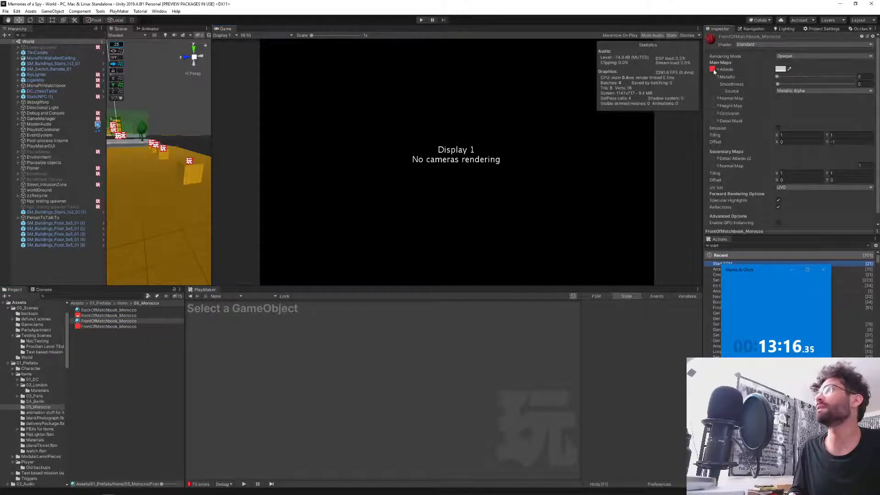
- Duplicate the DerElefantenkopfMatchbook prefab in 04_Berlin and move the copy into the 05_Morocco folder
{"action": "left_click", "coordinate": [35, 402]}
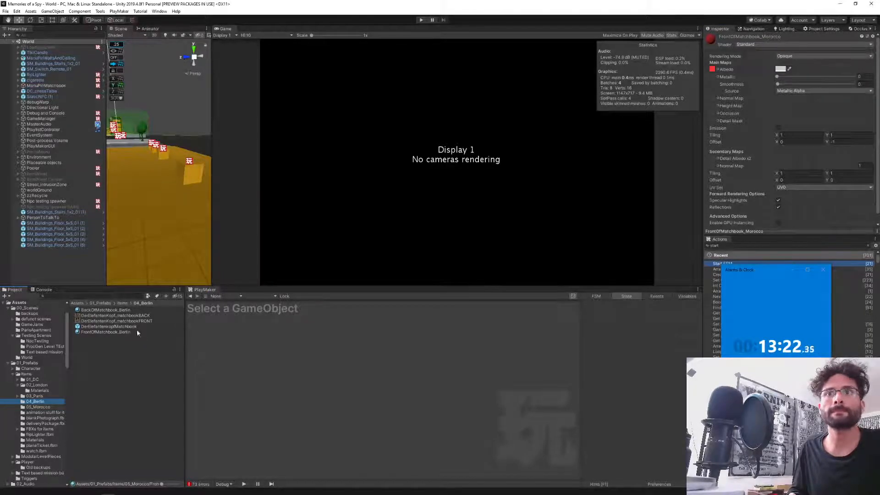
{"action": "left_click", "coordinate": [117, 326]}
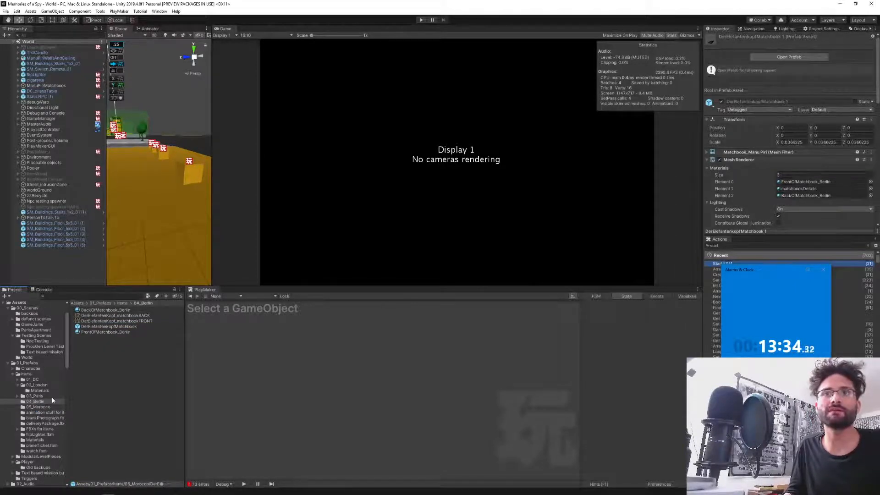
{"action": "left_click", "coordinate": [39, 407]}
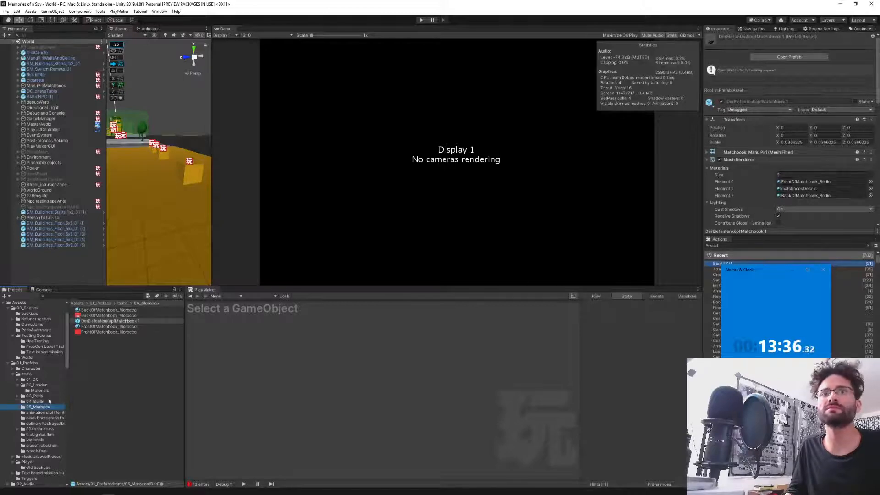
{"action": "left_click", "coordinate": [88, 277]}
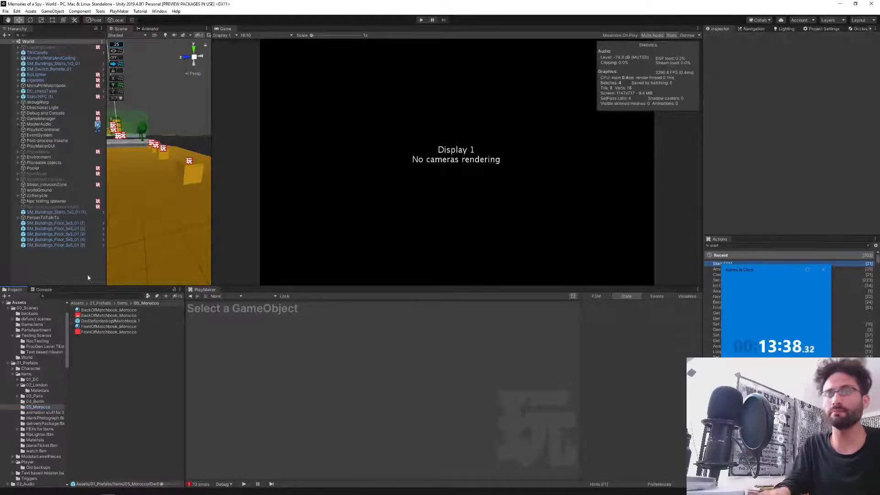
- Rename the copied matchbook prefab in 05_Morocco to MoroccoMatchbook and open it for editing
{"action": "left_click", "coordinate": [91, 321]}
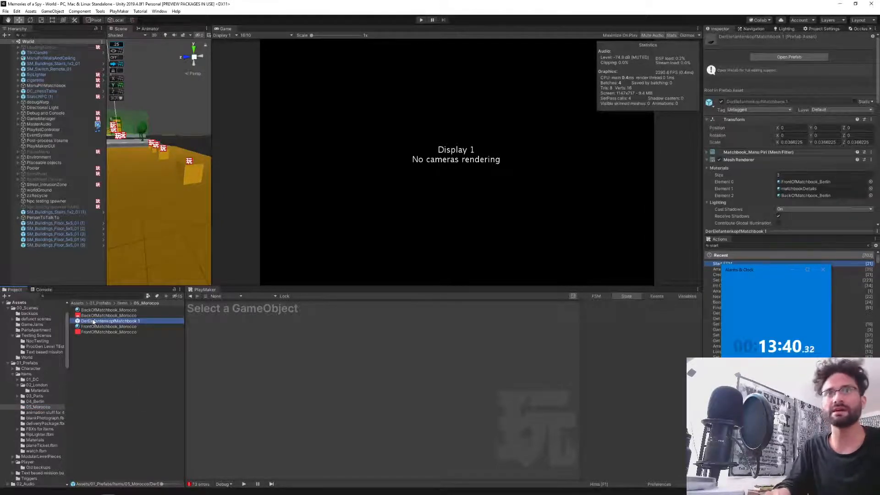
{"action": "left_click", "coordinate": [93, 321]}
{"action": "key", "text": "End"}
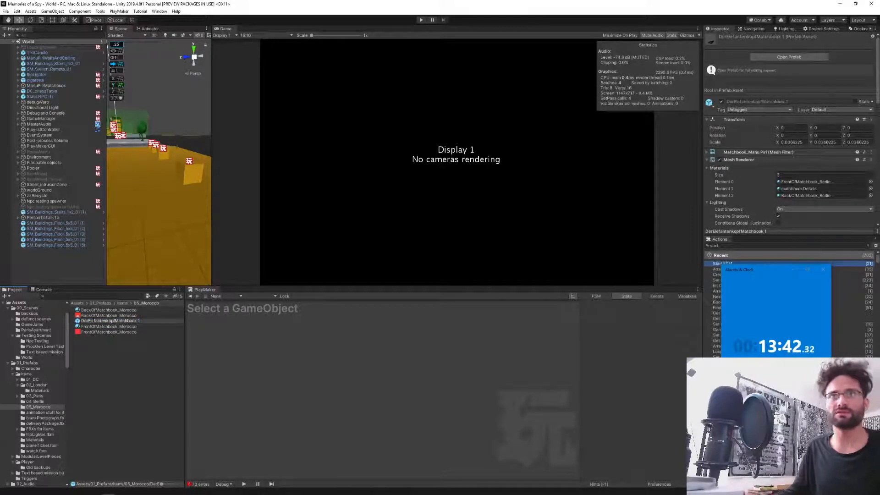
{"action": "key", "text": "BackSpace"}
{"action": "key", "text": "BackSpace"}
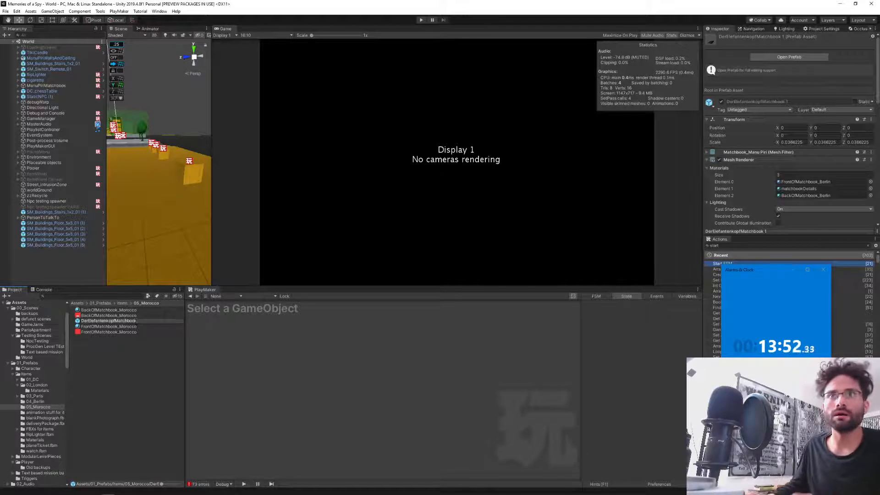
{"action": "type", "text": "Morocco"}
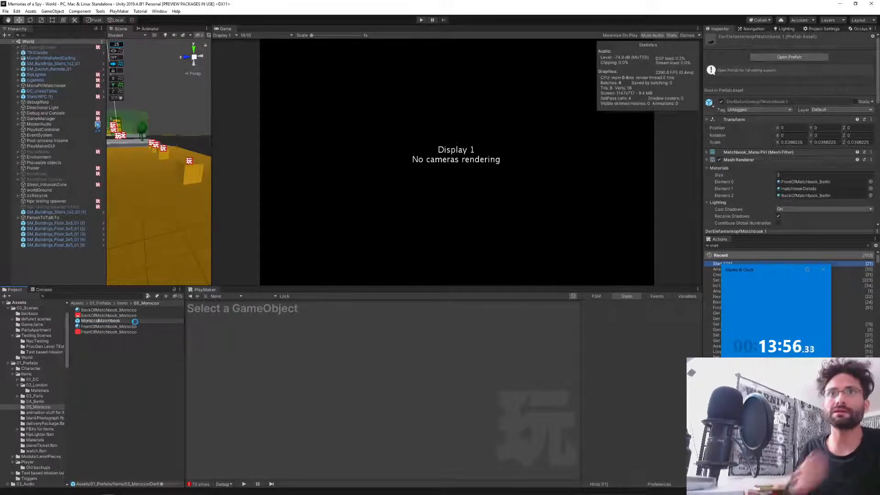
{"action": "key", "text": "Return"}
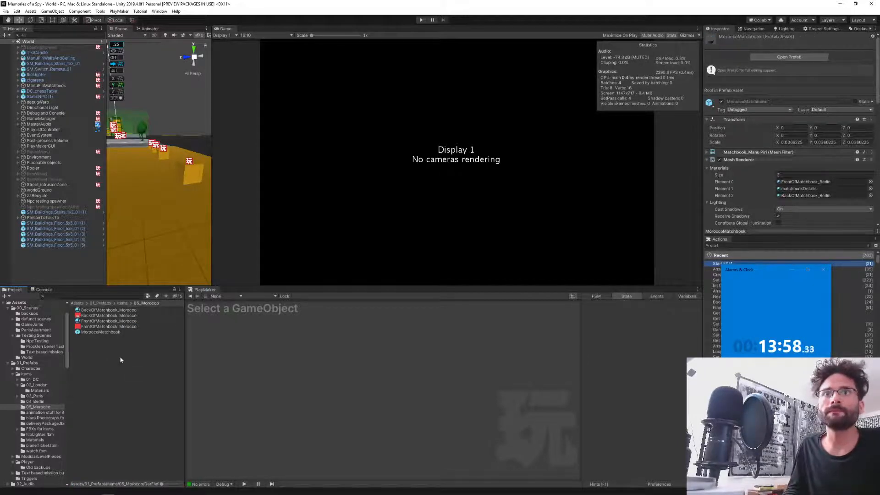
{"action": "double_click", "coordinate": [100, 332]}
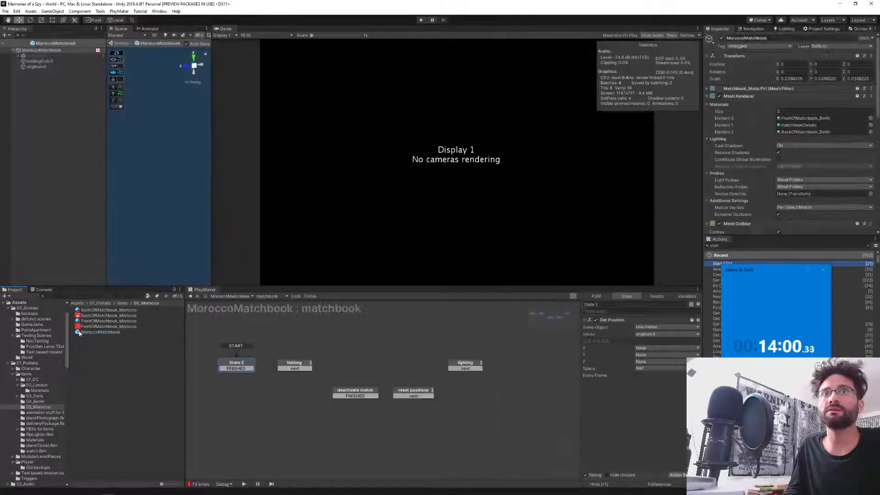
- Assign FrontOfMatchbook_Morocco to Element 0 and BackOfMatchbook_Morocco to Element 2 of the MoroccoMatchbook mesh renderer's materials
{"action": "left_click", "coordinate": [30, 51]}
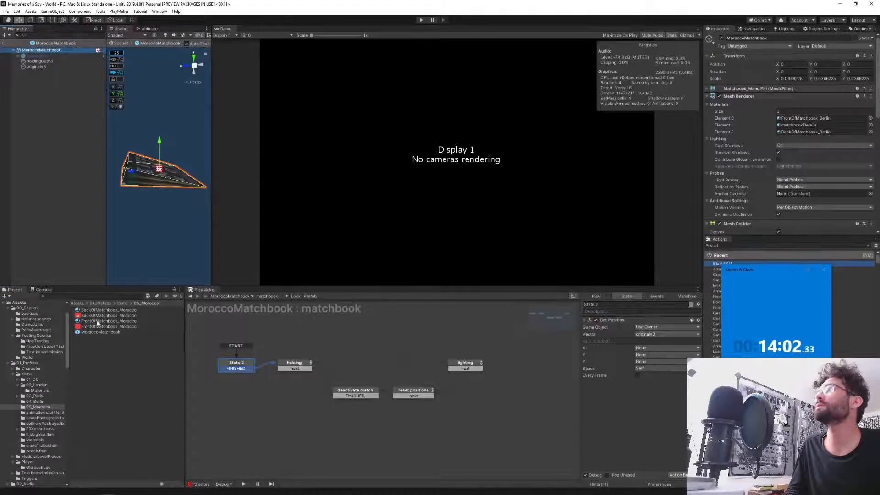
{"action": "left_click_drag", "start_coordinate": [97, 321], "coordinate": [796, 120]}
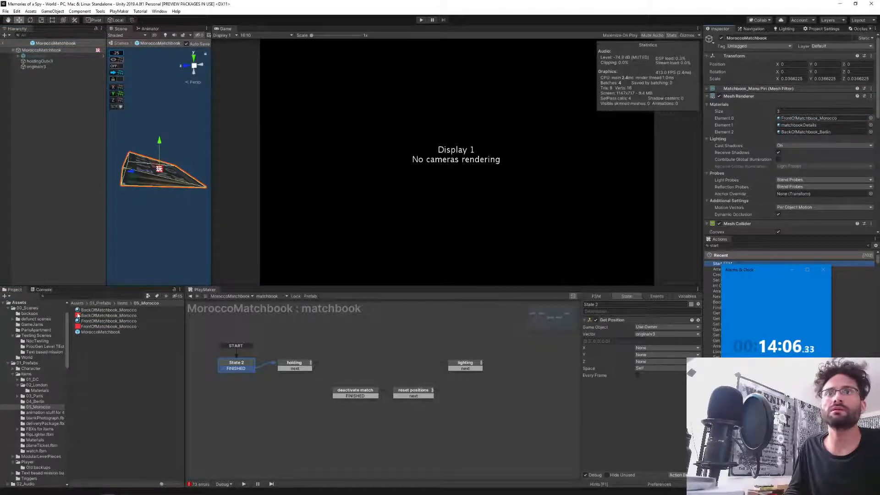
{"action": "left_click_drag", "start_coordinate": [78, 311], "coordinate": [801, 132]}
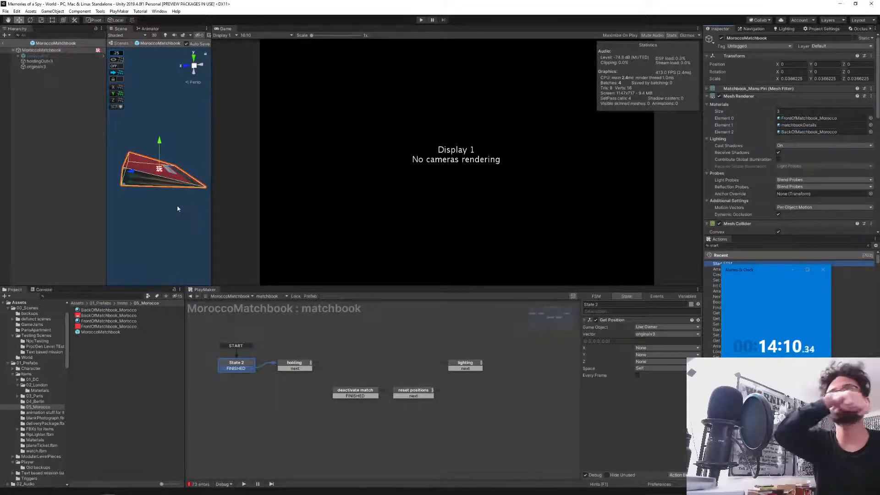
{"action": "mouse_move", "coordinate": [171, 173]}
{"action": "left_mouse_down", "text": "alt"}
{"action": "mouse_move", "coordinate": [156, 225]}
{"action": "mouse_move", "coordinate": [166, 231]}
{"action": "mouse_move", "coordinate": [206, 74]}
{"action": "mouse_move", "coordinate": [172, 183]}
{"action": "mouse_move", "coordinate": [183, 136]}
{"action": "mouse_move", "coordinate": [174, 168]}
{"action": "mouse_move", "coordinate": [183, 173]}
{"action": "left_mouse_up", "text": "alt"}
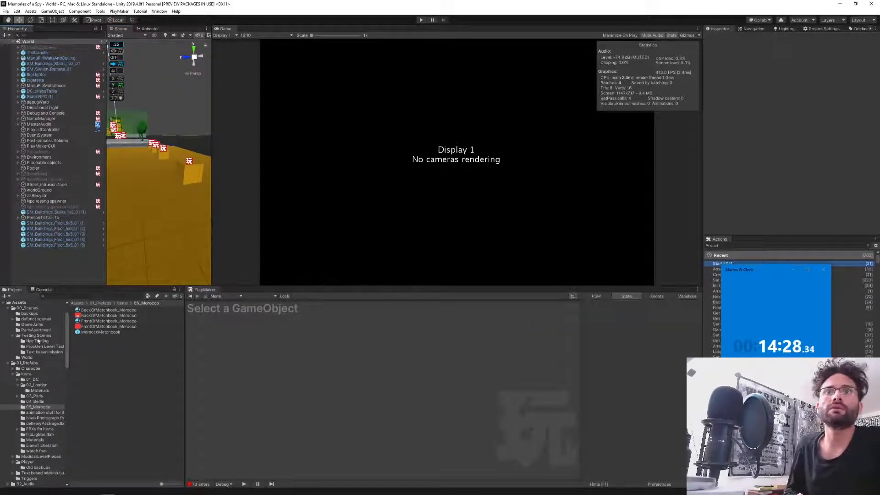
- Open the Npc prefab in 01_Prefabs/Character for editing and check its list of FSMs
{"action": "left_click", "coordinate": [30, 368]}
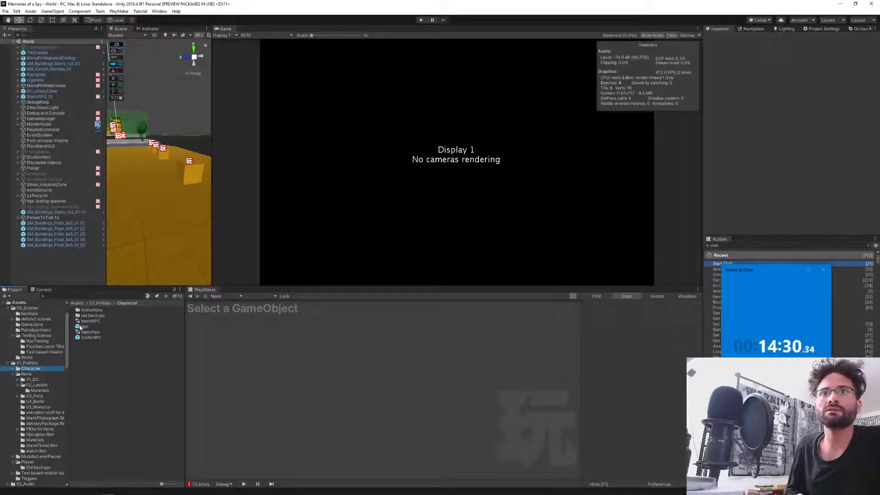
{"action": "left_click", "coordinate": [81, 326]}
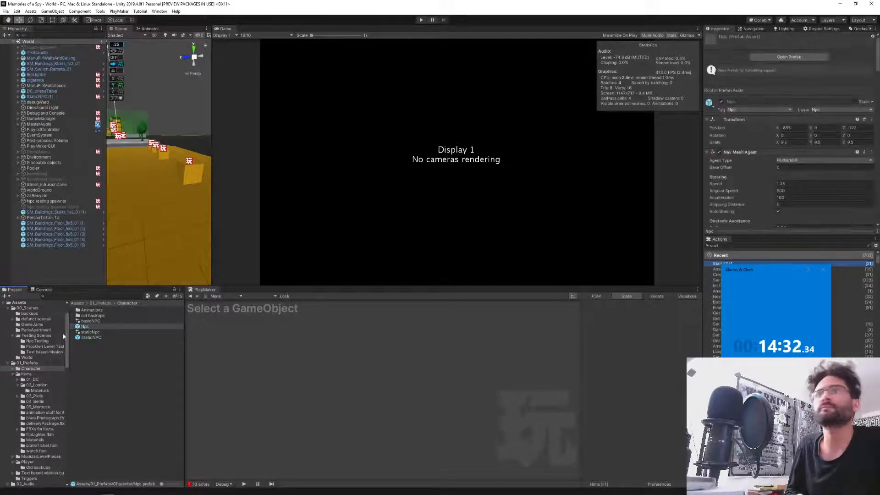
{"action": "double_click", "coordinate": [79, 326]}
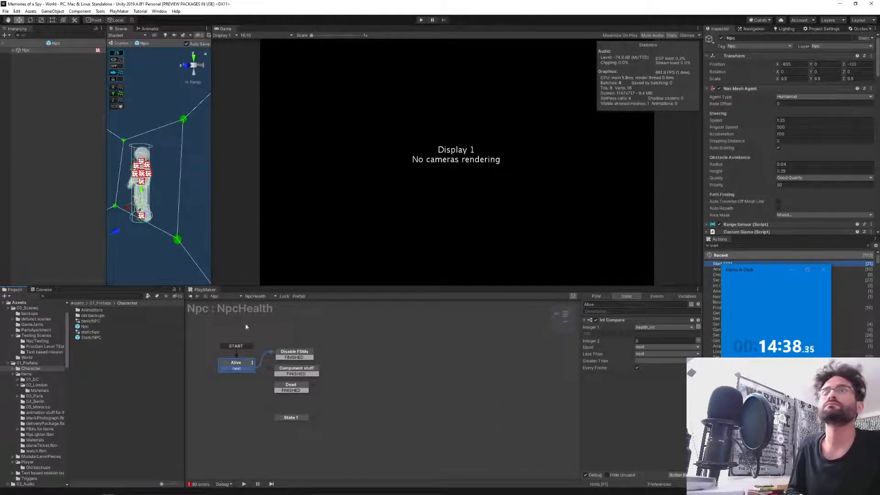
{"action": "left_click", "coordinate": [254, 297]}
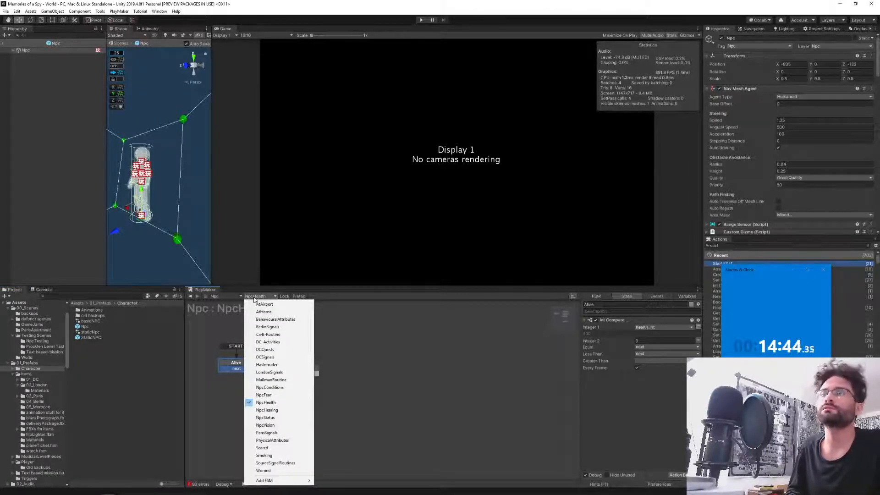
{"action": "key", "text": "Escape"}
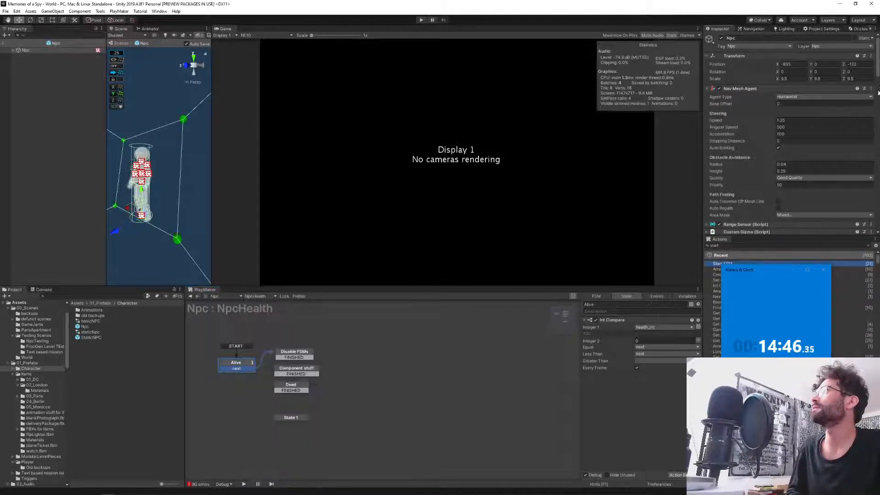
- Copy the BerlinSignals PlayMakerFSM component on the Npc prefab and paste it as a new component
{"action": "left_click_drag", "start_coordinate": [878, 73], "coordinate": [875, 231]}
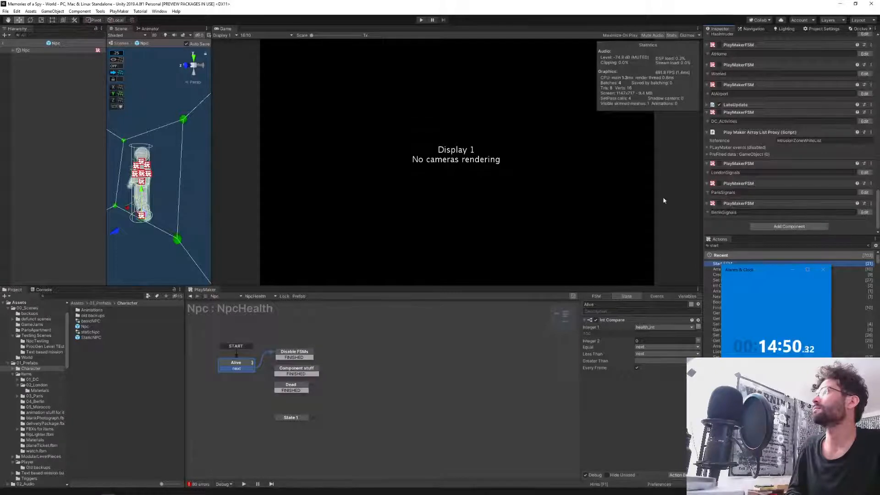
{"action": "right_click", "coordinate": [738, 205]}
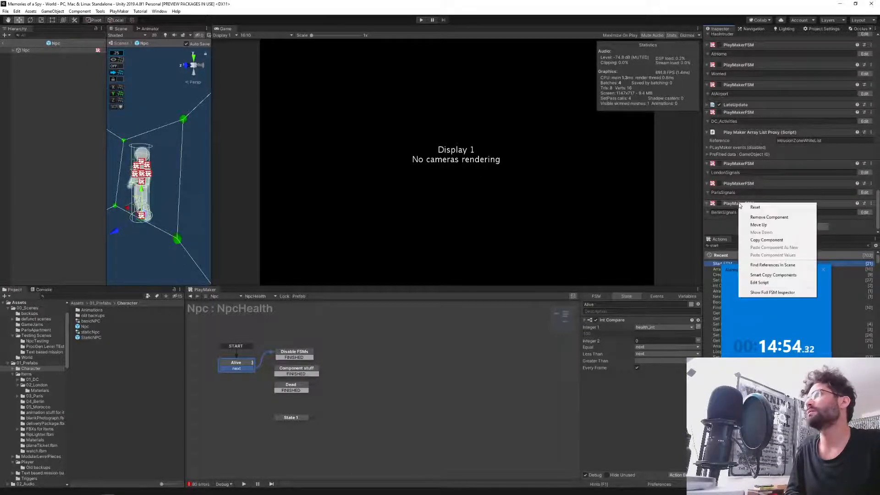
{"action": "left_click", "coordinate": [779, 242]}
{"action": "right_click", "coordinate": [746, 203]}
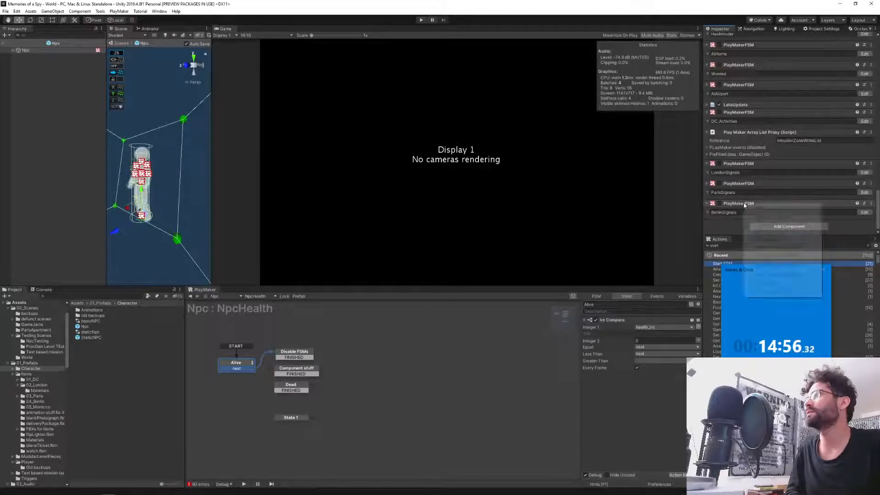
{"action": "left_click", "coordinate": [791, 247]}
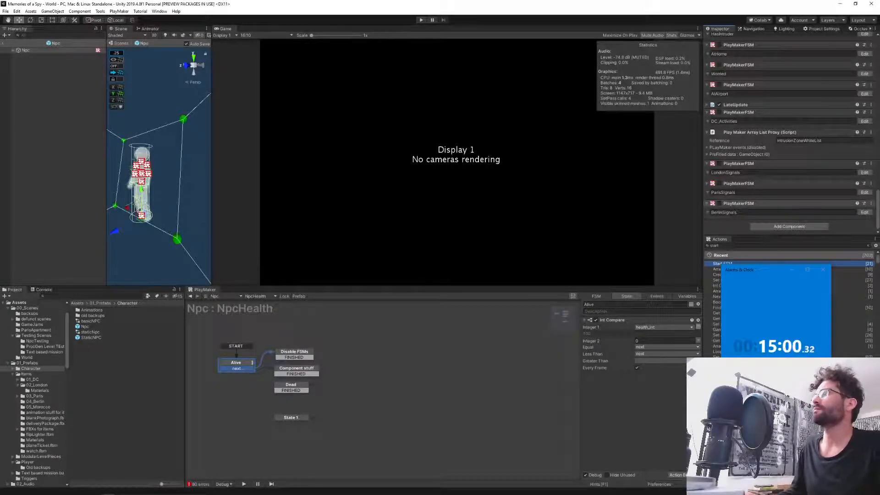
{"action": "scroll", "coordinate": [788, 137], "scroll_direction": "down", "scroll_amount": 1}
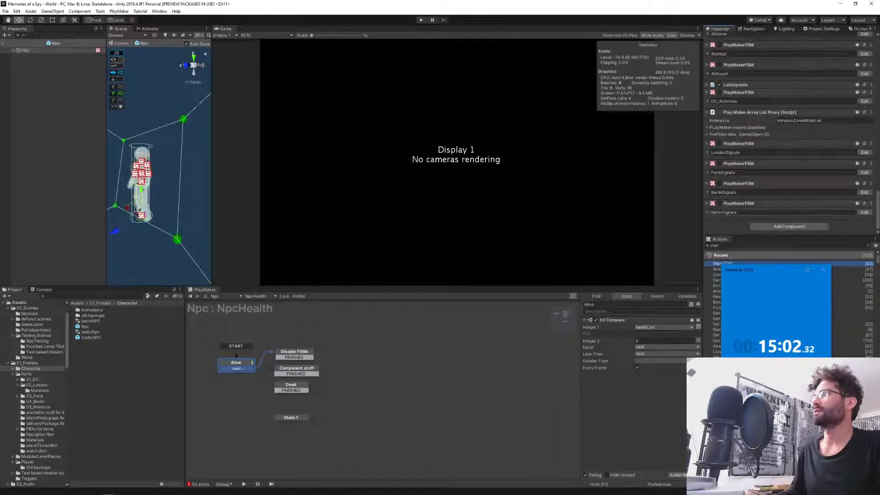
- Rename the pasted BerlinSignals FSM copy to MoroccoSignals
{"action": "left_click", "coordinate": [724, 213]}
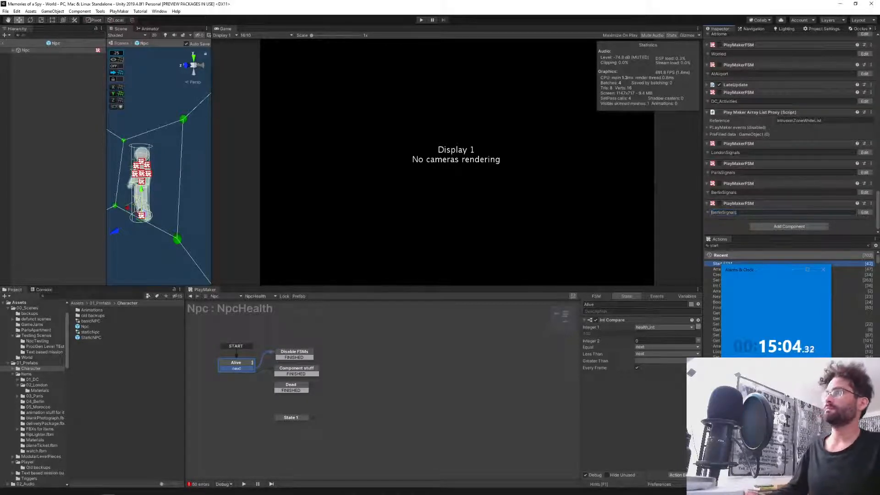
{"action": "key", "text": "Delete"}
{"action": "key", "text": "Delete"}
{"action": "key", "text": "Delete"}
{"action": "key", "text": "Delete"}
{"action": "key", "text": "Delete"}
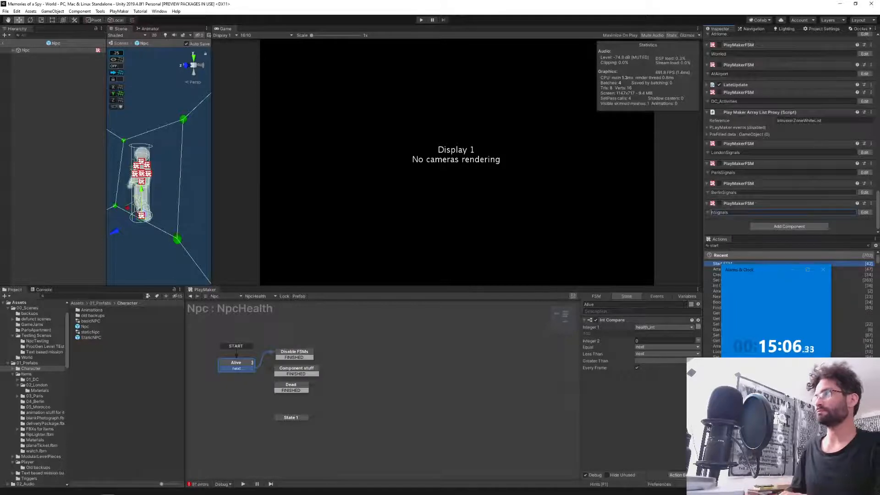
{"action": "type", "text": "Morocco"}
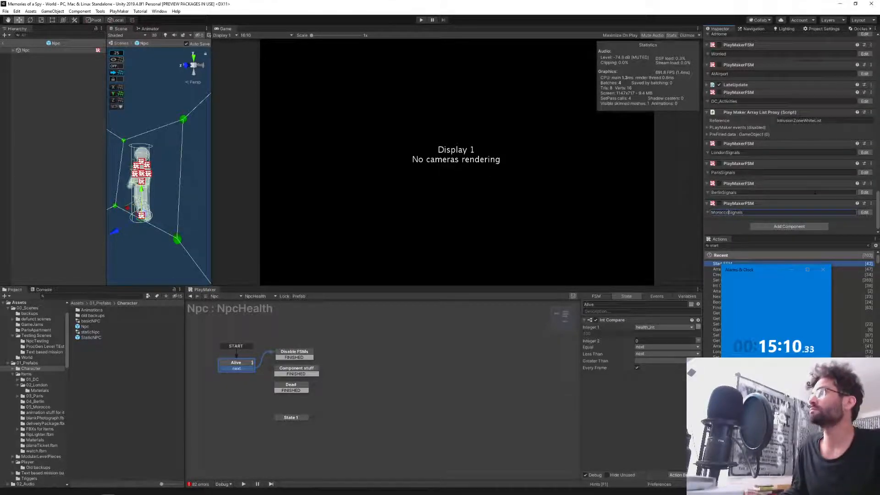
{"action": "left_click", "coordinate": [680, 226]}
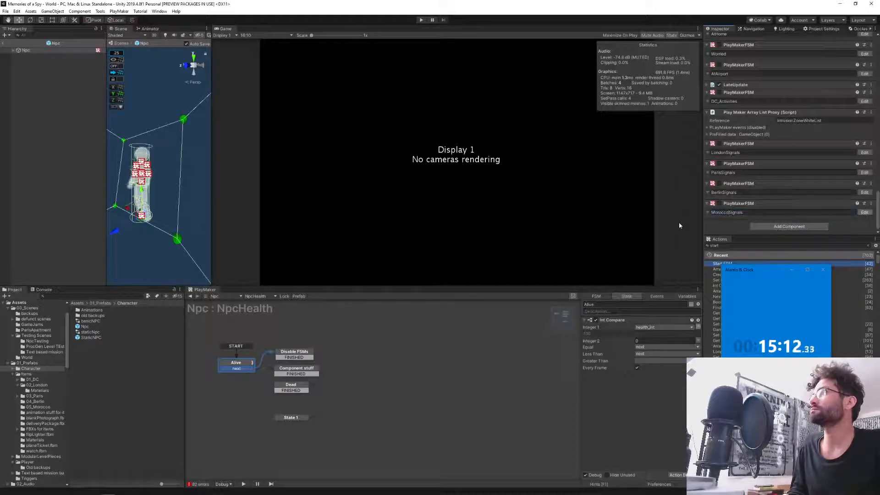
- Review the MoroccoSignals FSM's place switch and its derElefantenkopf compare string, and return to the World scene
{"action": "left_click", "coordinate": [864, 213]}
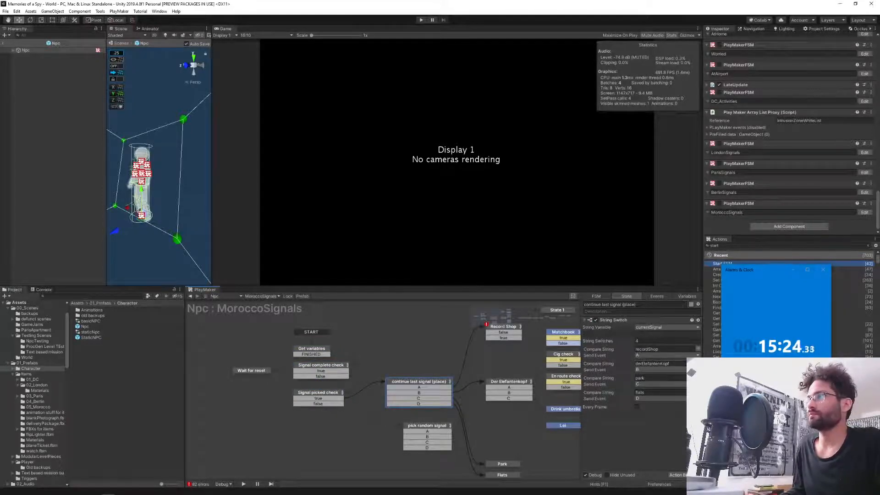
{"action": "left_click", "coordinate": [655, 363]}
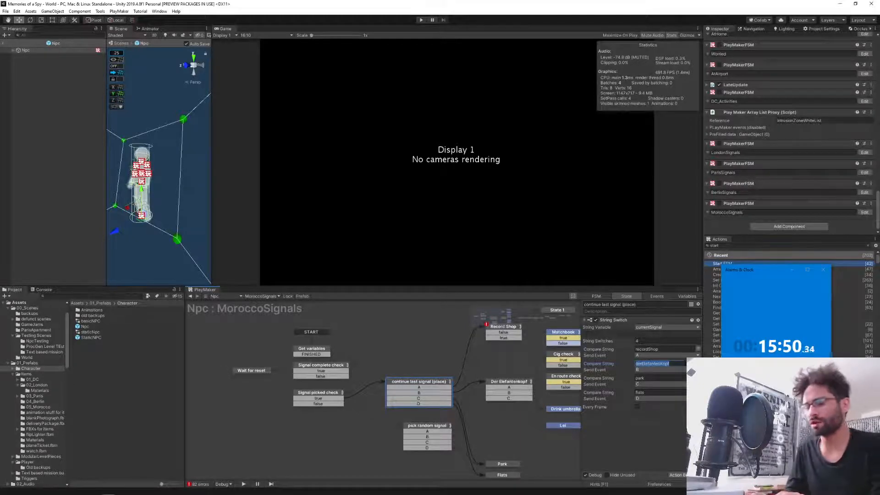
{"action": "left_click", "coordinate": [4, 43]}
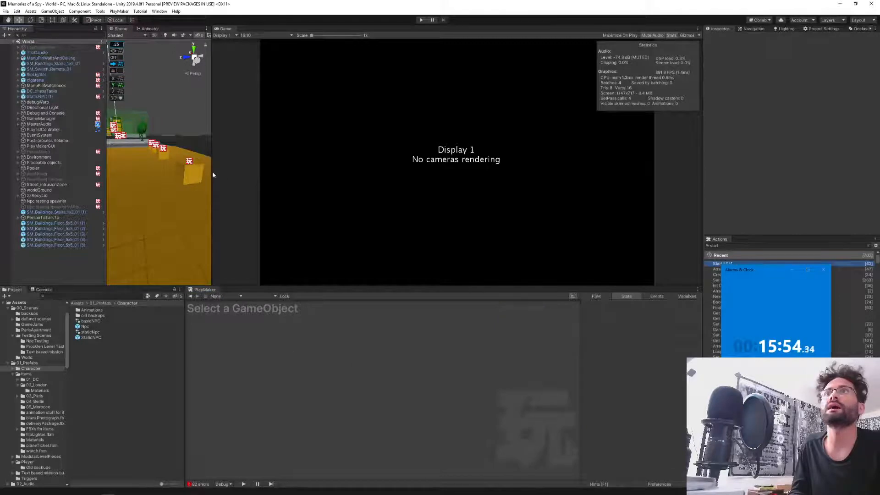
- Widen the scene view and focus it on the Morocco object inside the Environment group
{"action": "left_click_drag", "start_coordinate": [211, 171], "coordinate": [583, 171]}
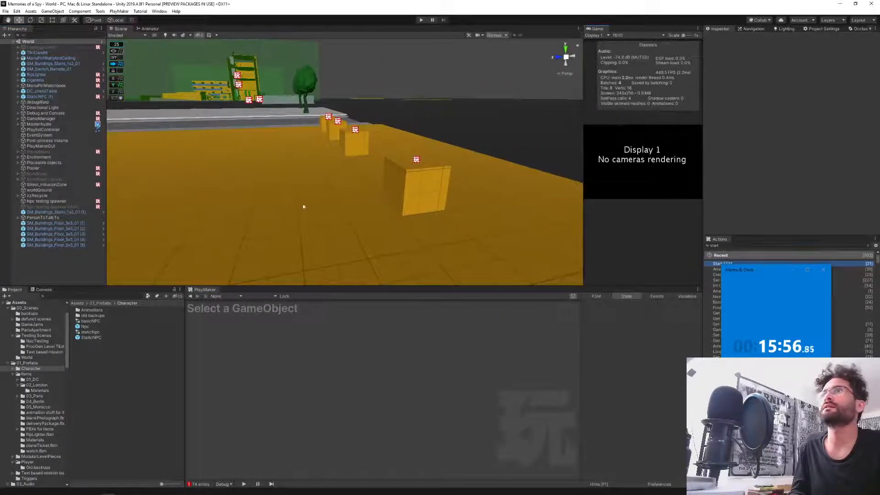
{"action": "left_click", "coordinate": [18, 119]}
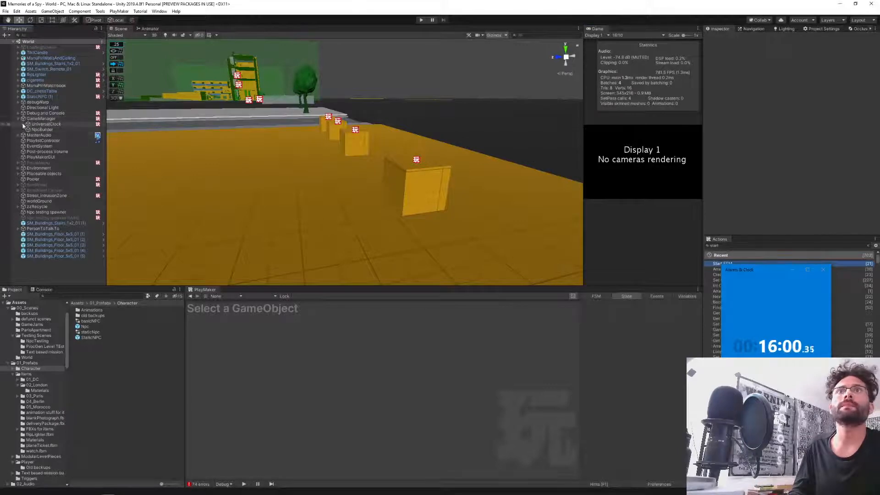
{"action": "left_click", "coordinate": [18, 119]}
{"action": "left_click", "coordinate": [18, 157]}
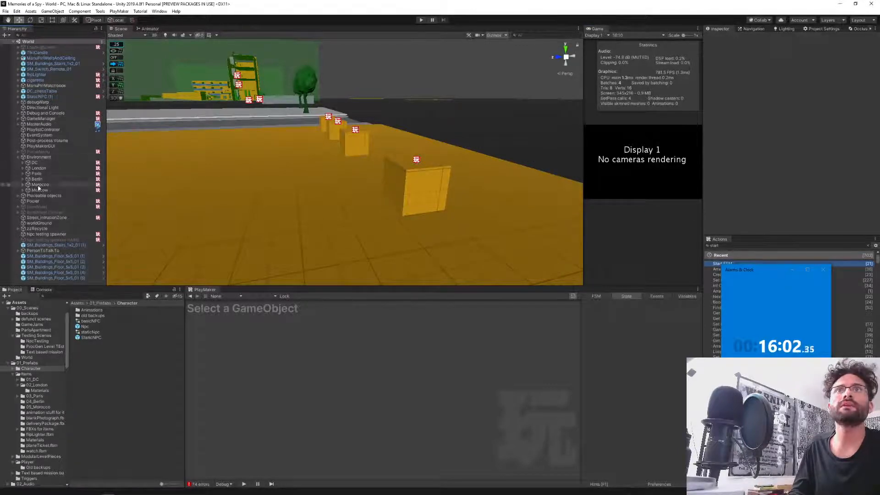
{"action": "left_click", "coordinate": [40, 185]}
{"action": "key", "text": "f"}
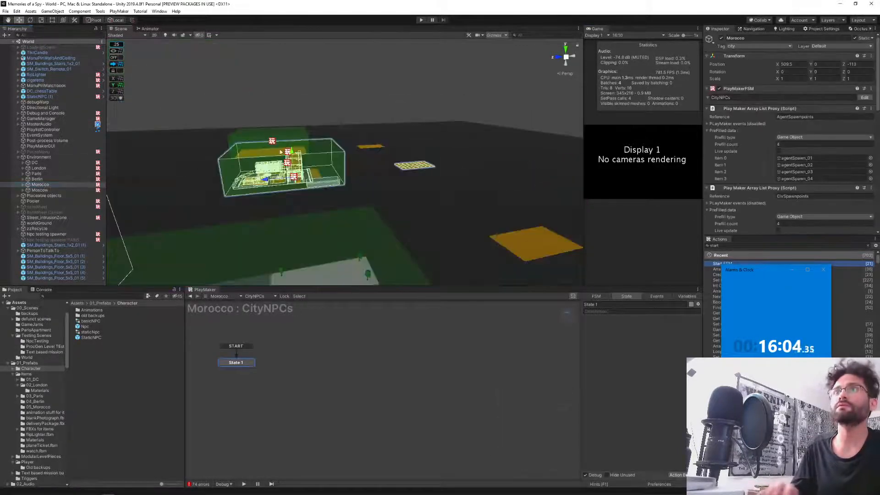
- Examine the blocked-out Morocco level, including its streets, building entrances, covered seating area and raised platforms
{"action": "scroll", "coordinate": [304, 176], "scroll_direction": "up", "scroll_amount": 15}
{"action": "right_click_drag", "start_coordinate": [304, 176], "coordinate": [304, 197]}
{"action": "right_click_drag", "start_coordinate": [91, 197], "coordinate": [44, 199]}
{"action": "right_click_drag", "start_coordinate": [217, 157], "coordinate": [215, 231]}
{"action": "right_click_drag", "start_coordinate": [313, 175], "coordinate": [497, 205]}
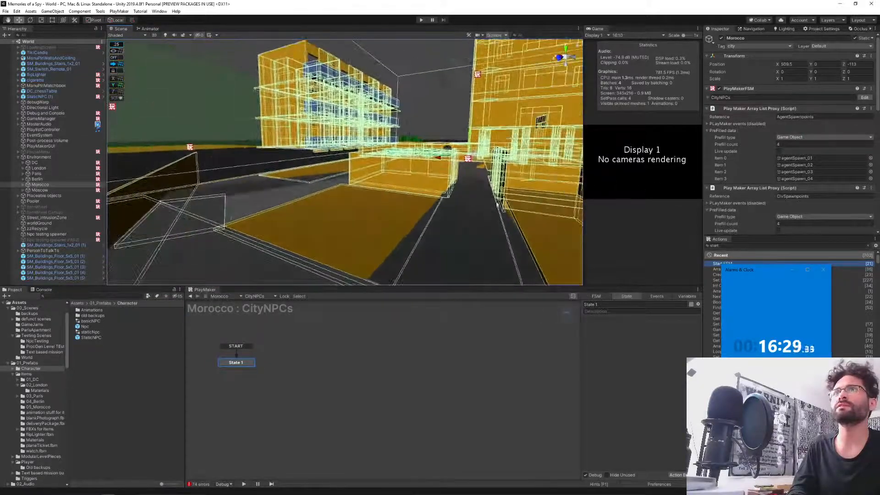
{"action": "left_click", "coordinate": [139, 371]}
{"action": "right_click_drag", "start_coordinate": [412, 192], "coordinate": [142, 223]}
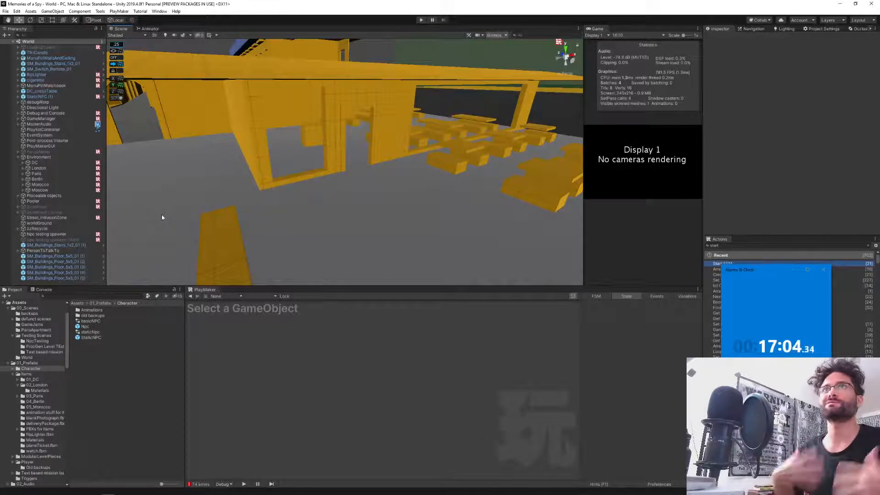
{"action": "right_click_drag", "start_coordinate": [348, 181], "coordinate": [399, 174]}
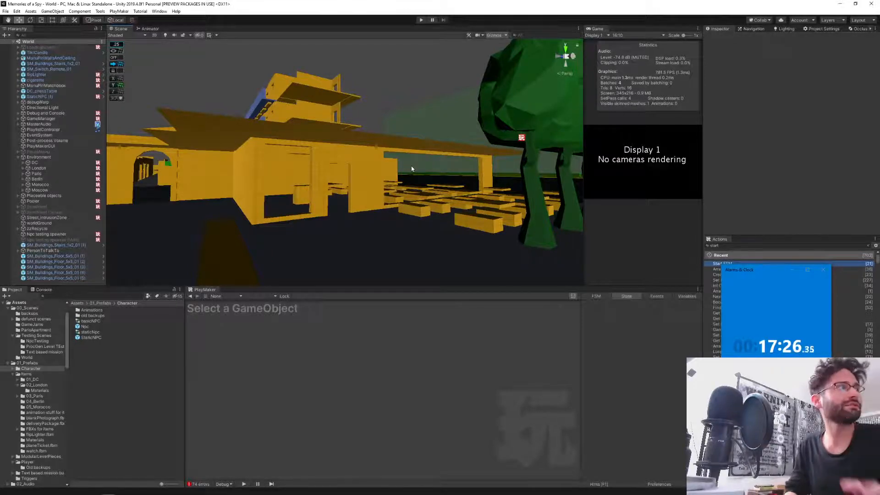
{"action": "right_click_drag", "start_coordinate": [355, 216], "coordinate": [306, 218]}
{"action": "right_click_drag", "start_coordinate": [149, 237], "coordinate": [106, 243]}
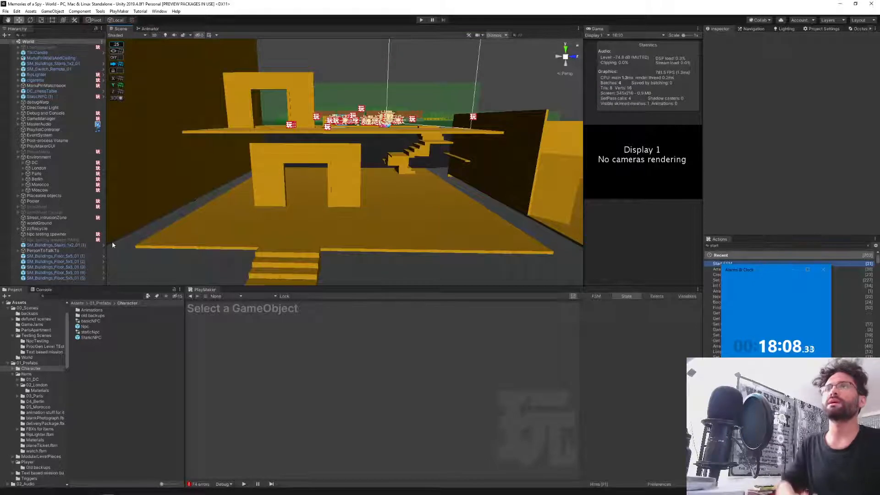
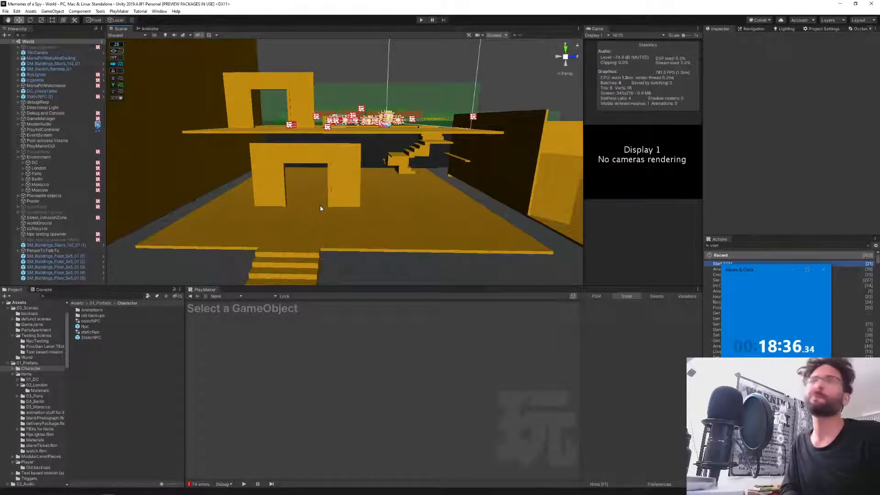
{"action": "right_click_drag", "start_coordinate": [353, 197], "coordinate": [347, 187]}
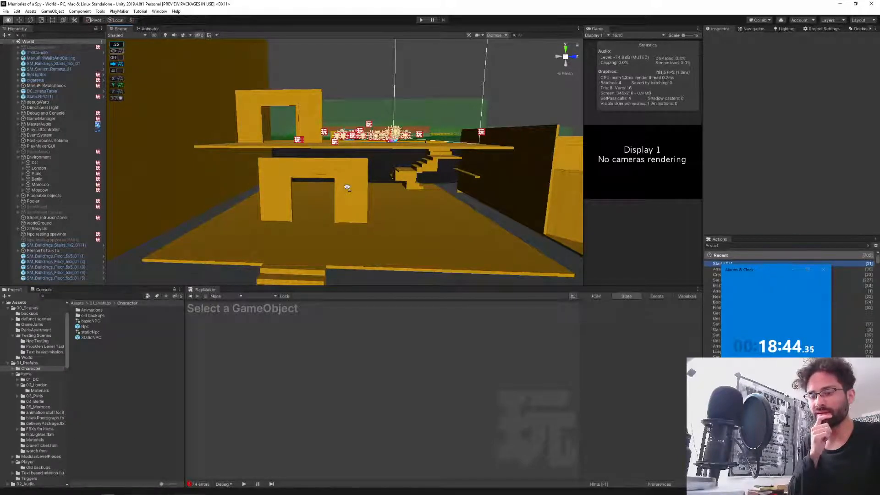
{"action": "right_click_drag", "start_coordinate": [347, 187], "coordinate": [400, 182]}
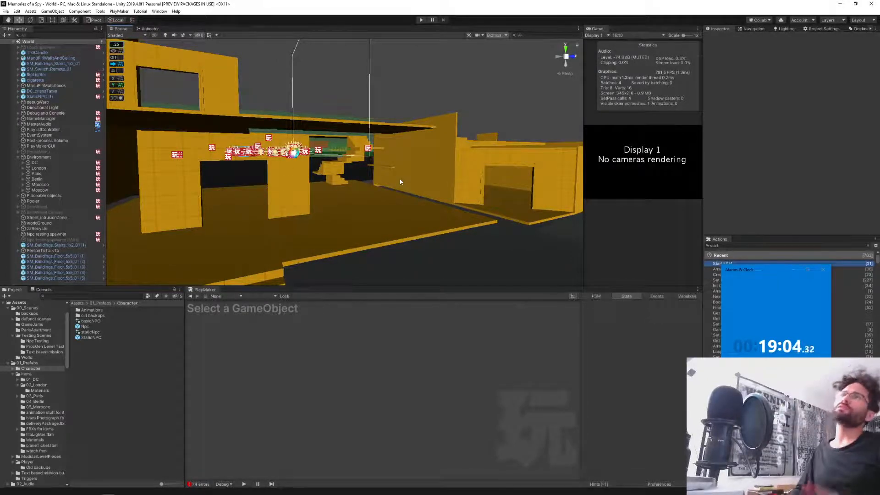
- Open the Gran Cafe de Paris photo from the Morocco subfolder of the reference images, and reposition its window over the scene
{"action": "key", "text": "alt+Tab"}
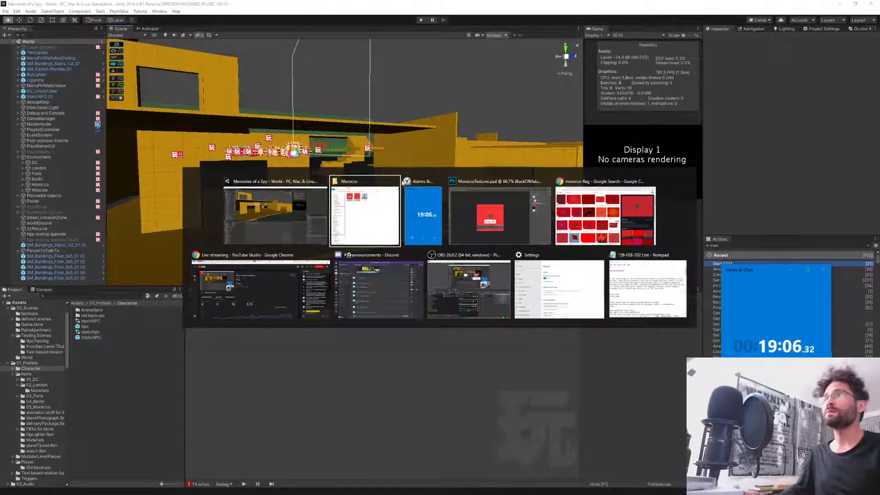
{"action": "key", "text": "Escape"}
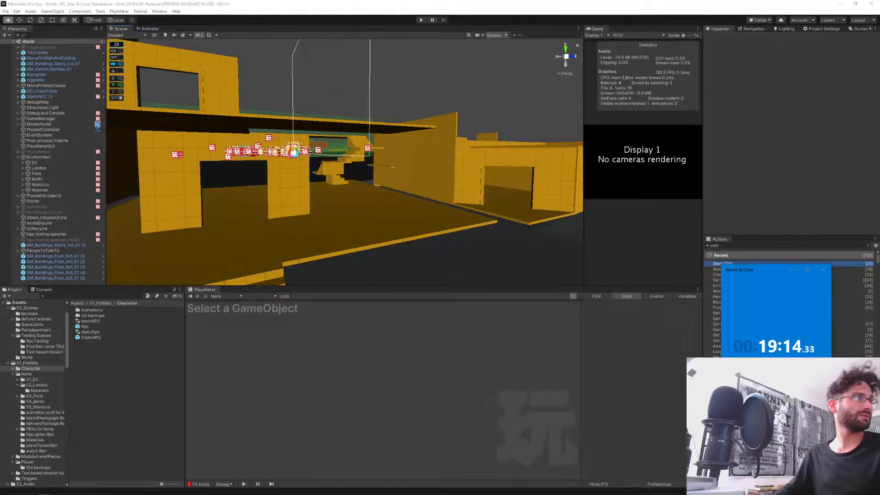
{"action": "left_click_drag", "start_coordinate": [0, 28], "coordinate": [491, 89]}
{"action": "scroll", "coordinate": [633, 298], "scroll_direction": "down", "scroll_amount": 10}
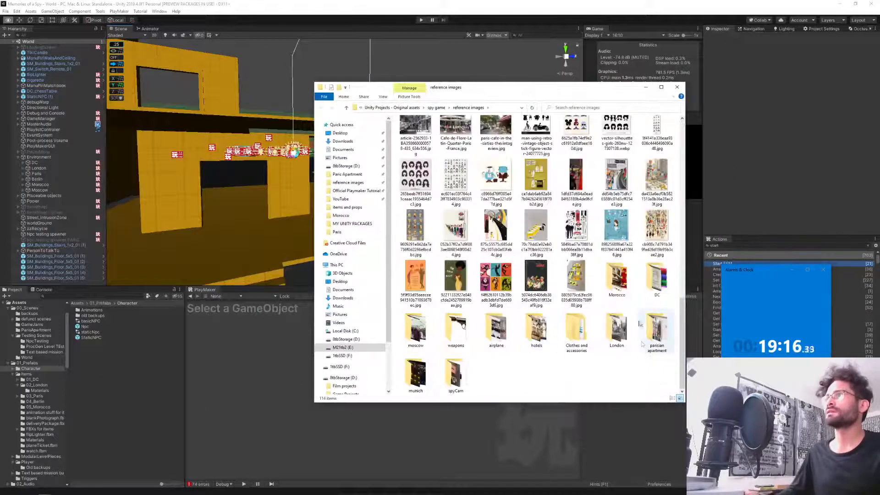
{"action": "double_click", "coordinate": [616, 279]}
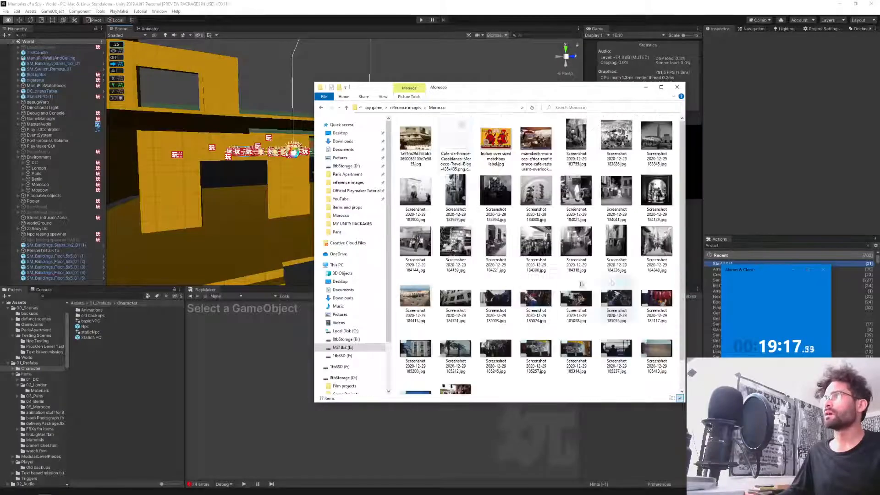
{"action": "double_click", "coordinate": [418, 131]}
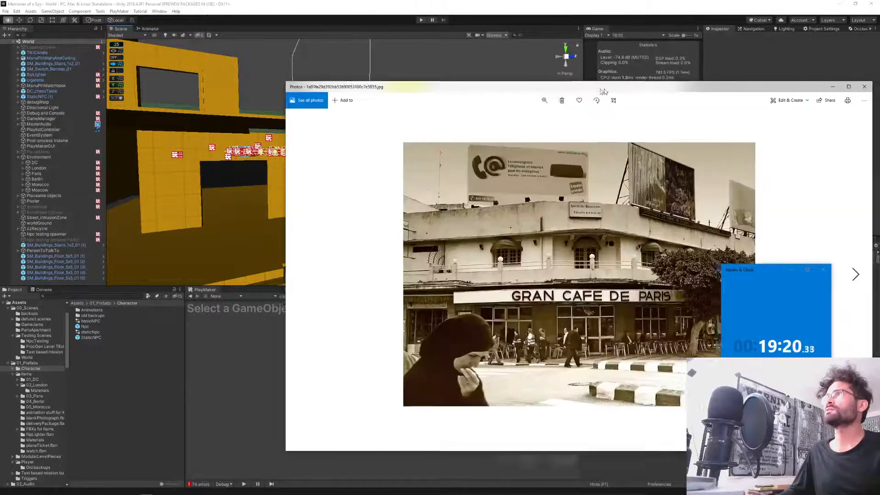
{"action": "left_click_drag", "start_coordinate": [603, 92], "coordinate": [392, 64]}
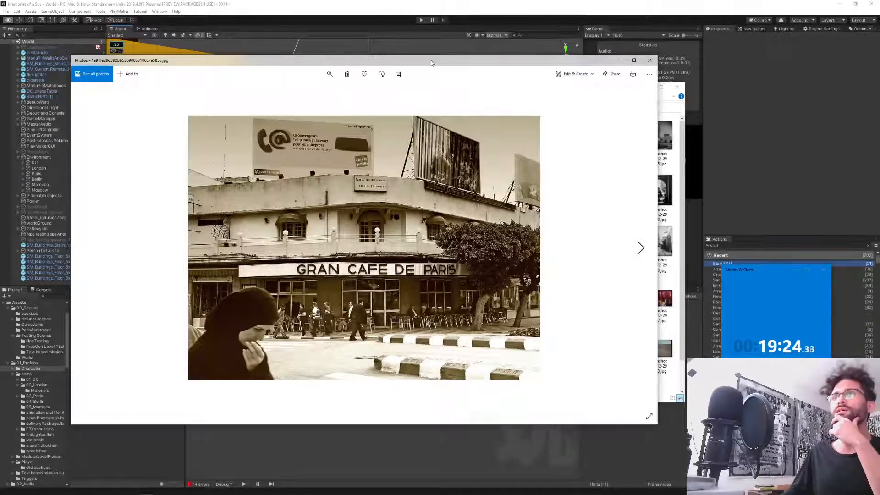
- Look through the matchbox label, rooftop terrace cafe and alley cafe reference photos, and compare them with the blocked-out Morocco level
{"action": "key", "text": "Right"}
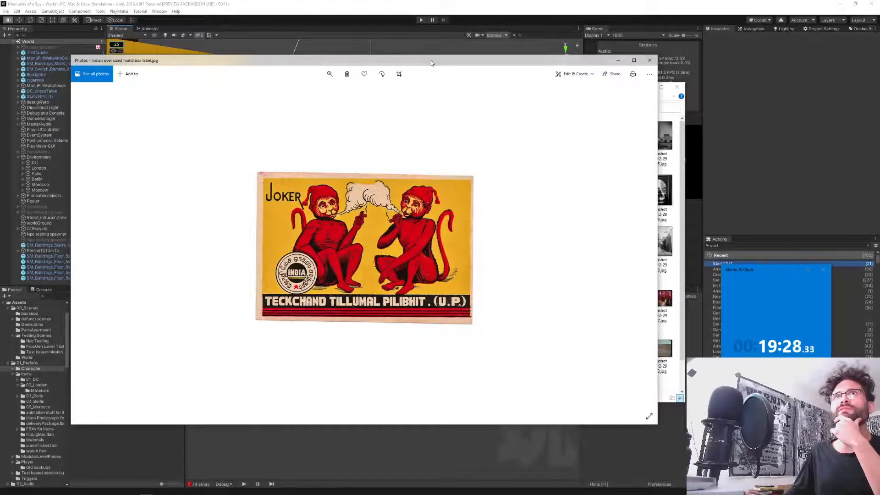
{"action": "key", "text": "Left"}
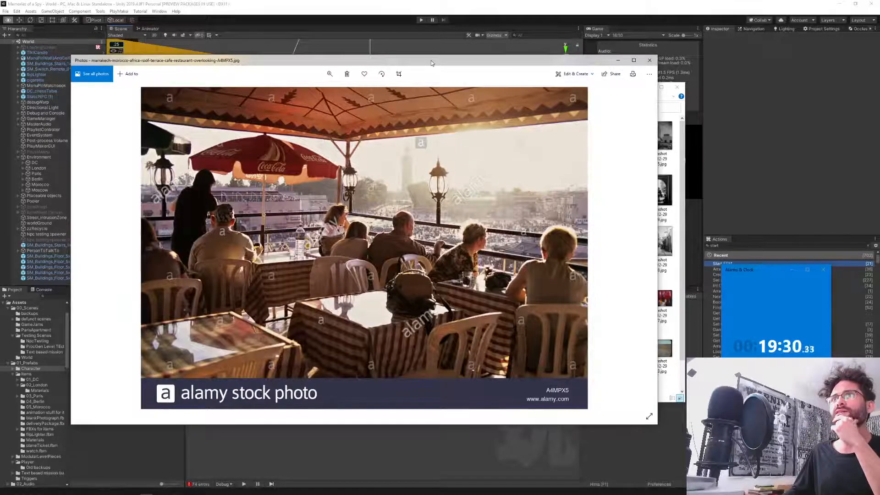
{"action": "key", "text": "Right"}
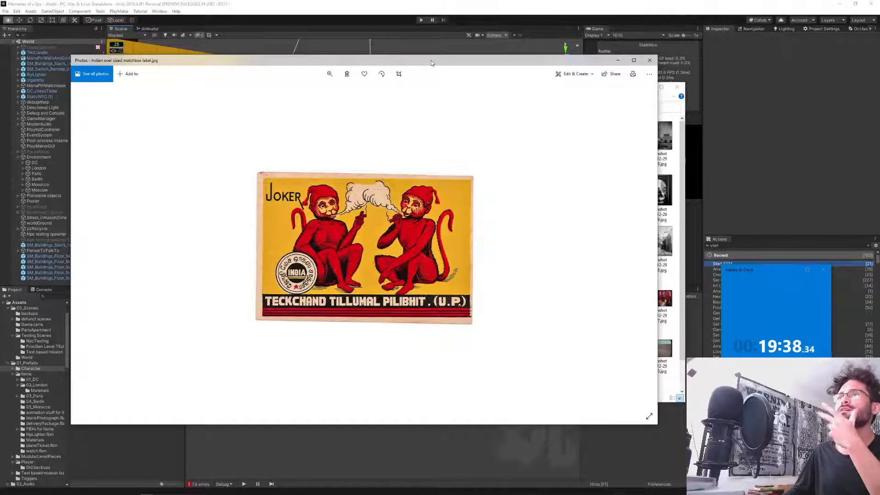
{"action": "key", "text": "Left"}
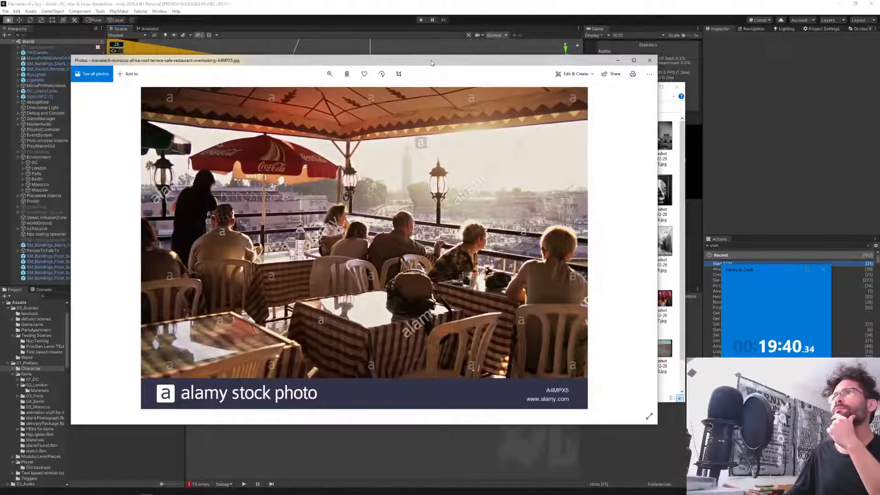
{"action": "key", "text": "Left"}
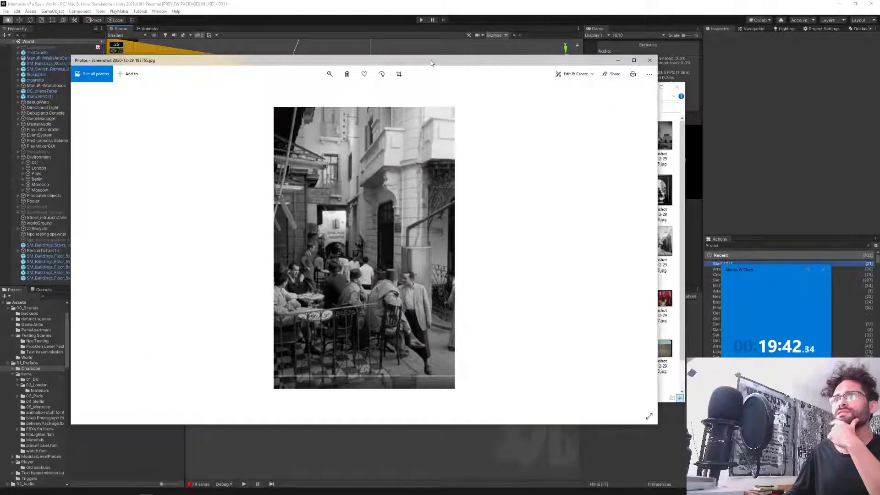
{"action": "key", "text": "alt+Tab"}
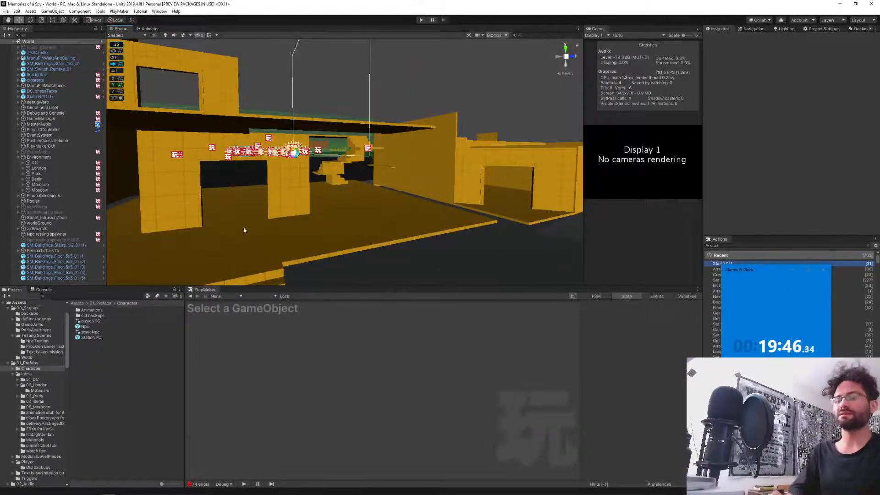
{"action": "right_click_drag", "start_coordinate": [356, 183], "coordinate": [242, 241]}
{"action": "key", "text": "alt+Tab"}
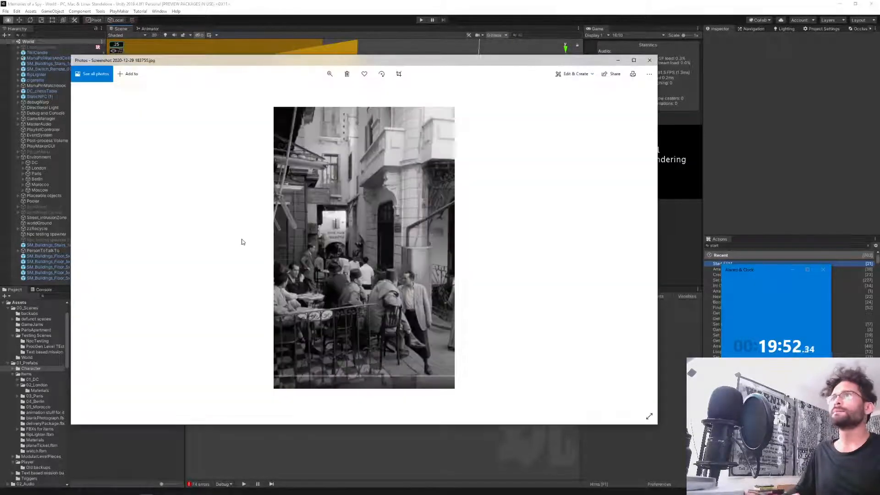
- Zoom in on the alley cafe photo to inspect the archway sign and the seating area in front of it
{"action": "key", "text": "Right"}
{"action": "key", "text": "Left"}
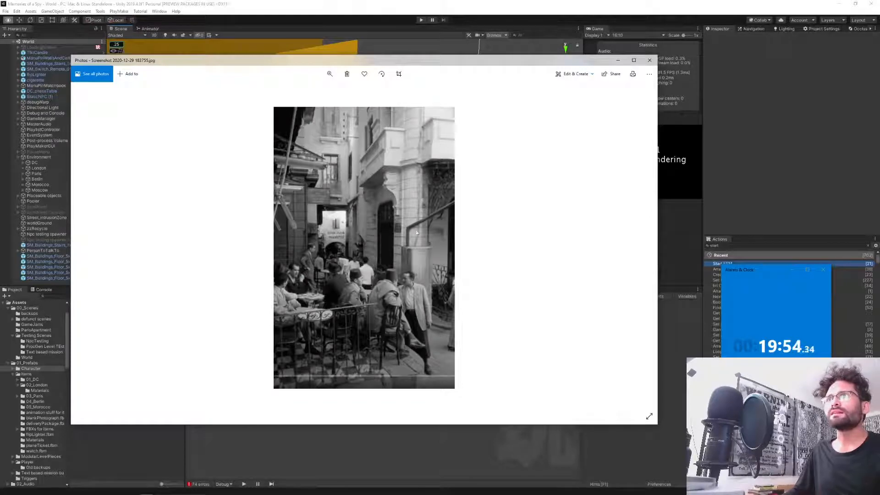
{"action": "left_click", "coordinate": [330, 74]}
{"action": "left_click_drag", "start_coordinate": [298, 92], "coordinate": [362, 98]}
{"action": "left_click_drag", "start_coordinate": [229, 206], "coordinate": [298, 218]}
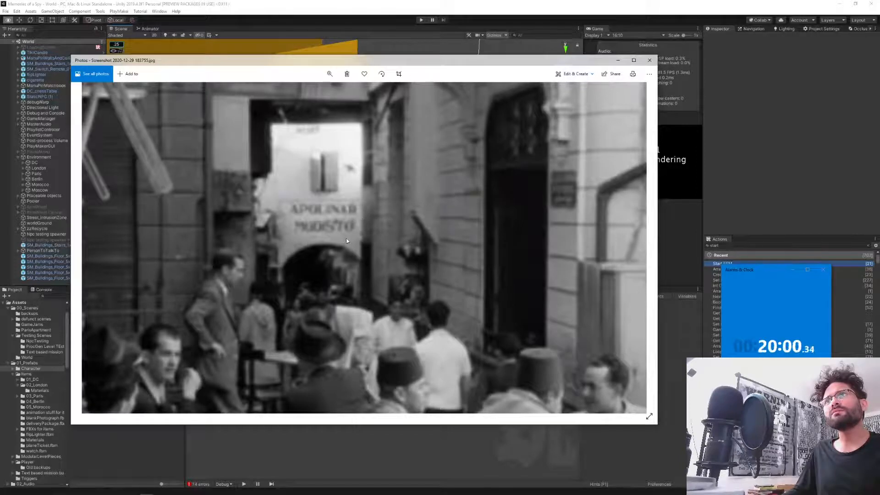
- Browse the black-and-white Tangier photos for location ideas, including the minaret square, wall fountain, money changers, bar, Hotel Tanger and street archway
{"action": "scroll", "coordinate": [353, 238], "scroll_direction": "down", "scroll_amount": 4}
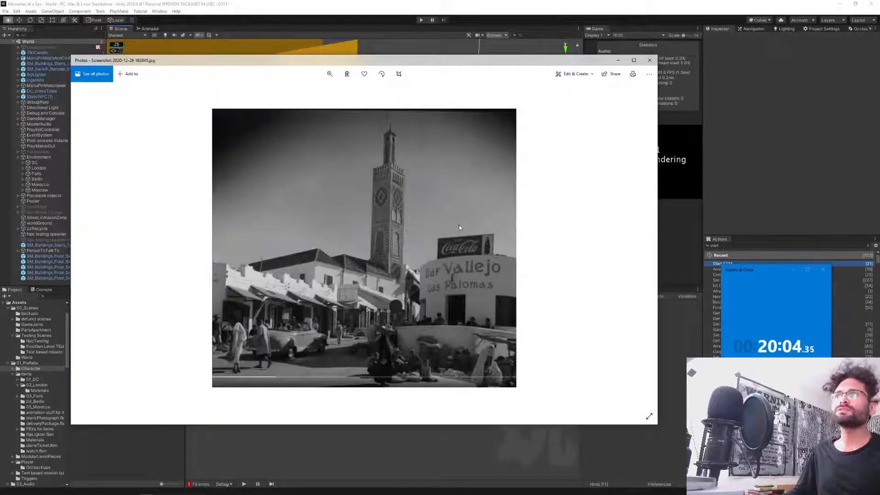
{"action": "scroll", "coordinate": [460, 227], "scroll_direction": "down", "scroll_amount": 1}
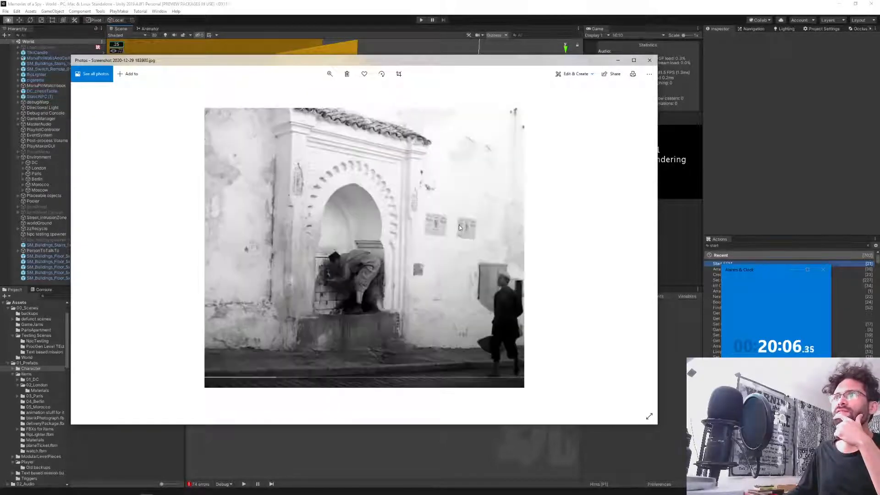
{"action": "scroll", "coordinate": [460, 228], "scroll_direction": "down", "scroll_amount": 1}
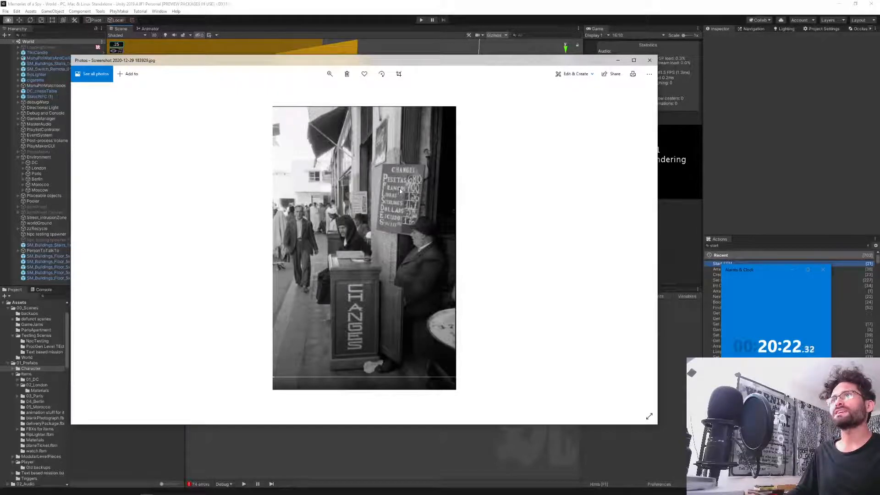
{"action": "key", "text": "Right"}
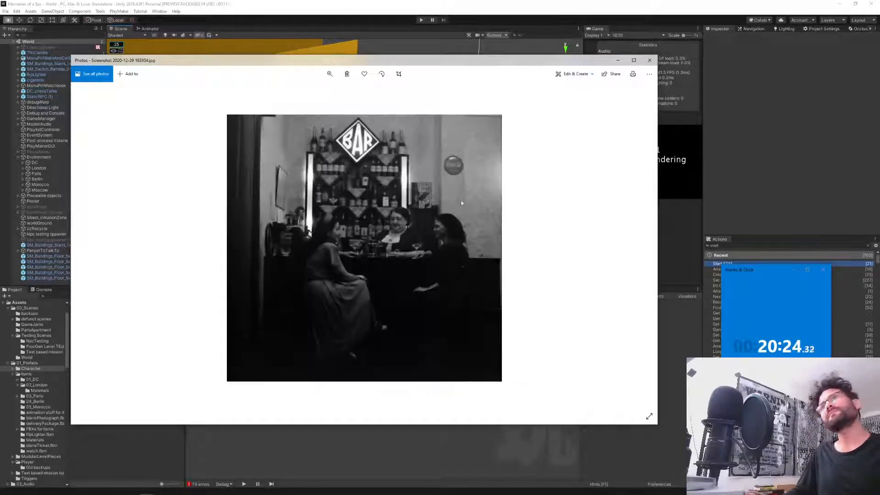
{"action": "key", "text": "Right"}
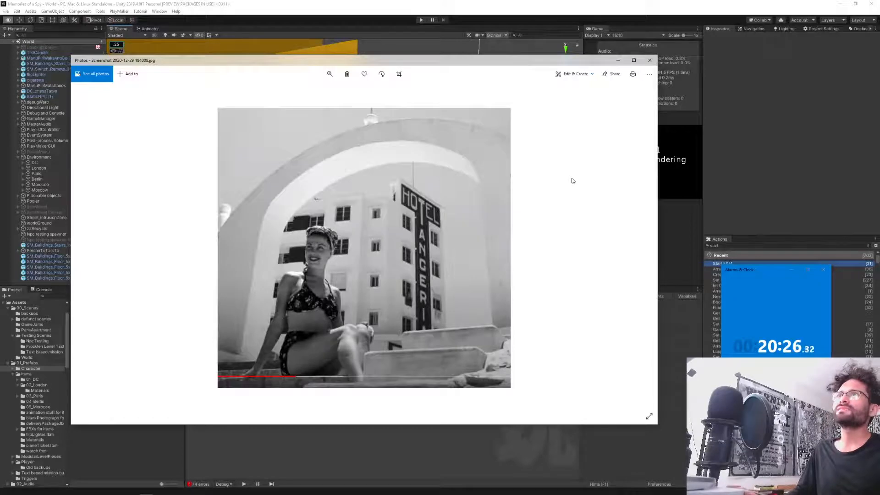
{"action": "key", "text": "Right"}
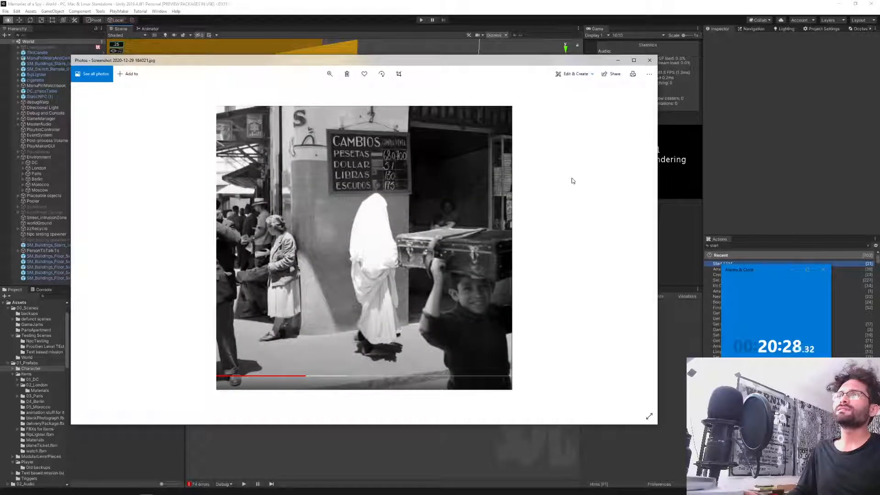
{"action": "key", "text": "Right"}
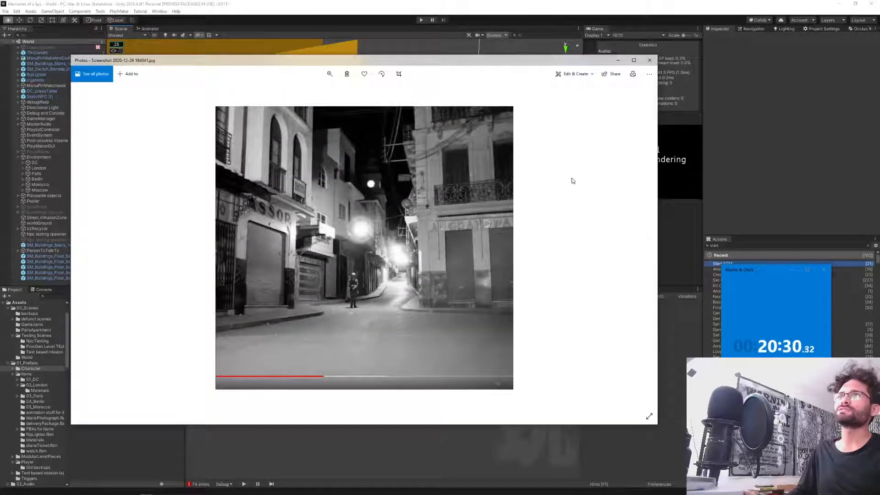
{"action": "key", "text": "Right"}
{"action": "key", "text": "Right"}
{"action": "key", "text": "Right"}
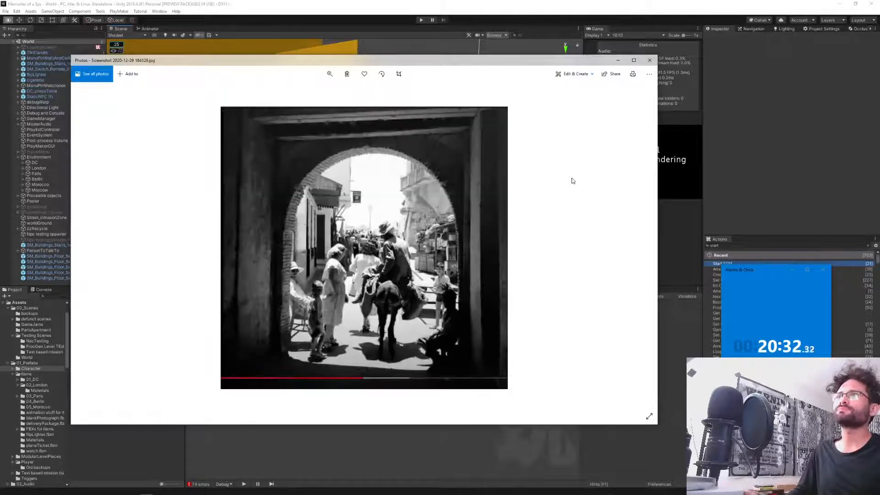
{"action": "key", "text": "Left"}
{"action": "key", "text": "Right"}
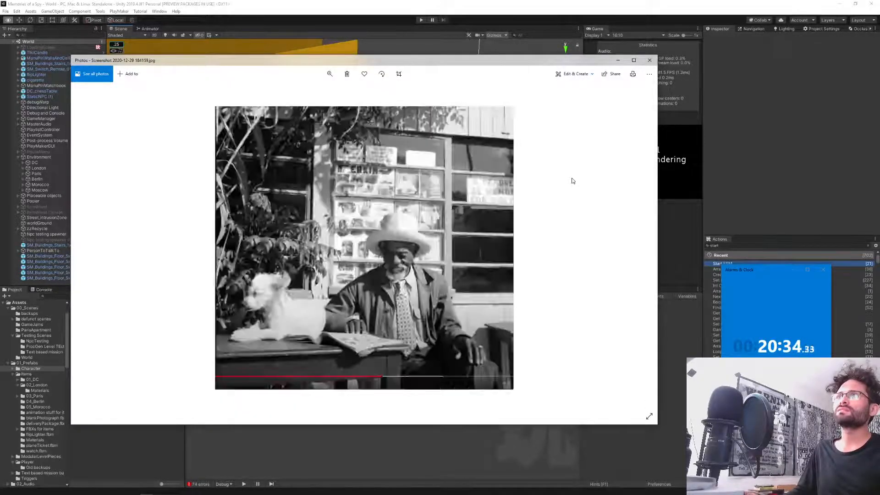
- Study the remaining Morocco reference photos, from the Cerveceria Española and narrow bar streets to the hotel balconies, metalware shop and palm-lined avenue
{"action": "key", "text": "Right"}
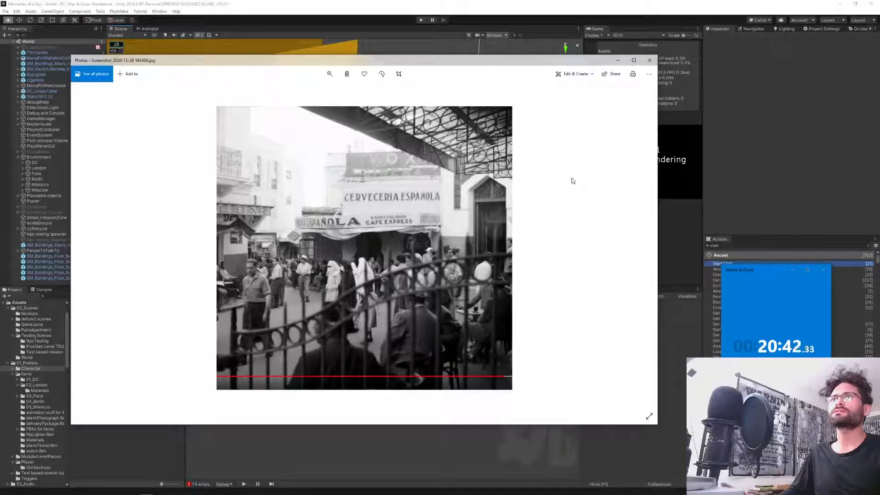
{"action": "key", "text": "Right"}
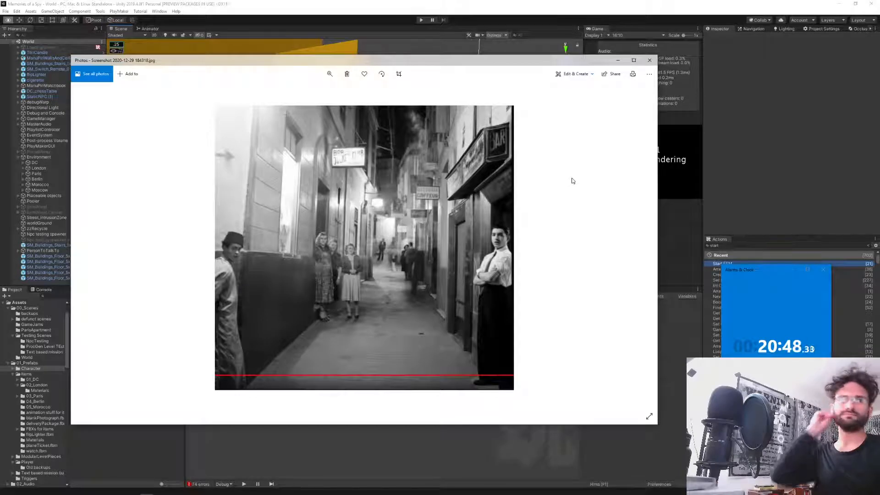
{"action": "key", "text": "Right"}
{"action": "key", "text": "Right"}
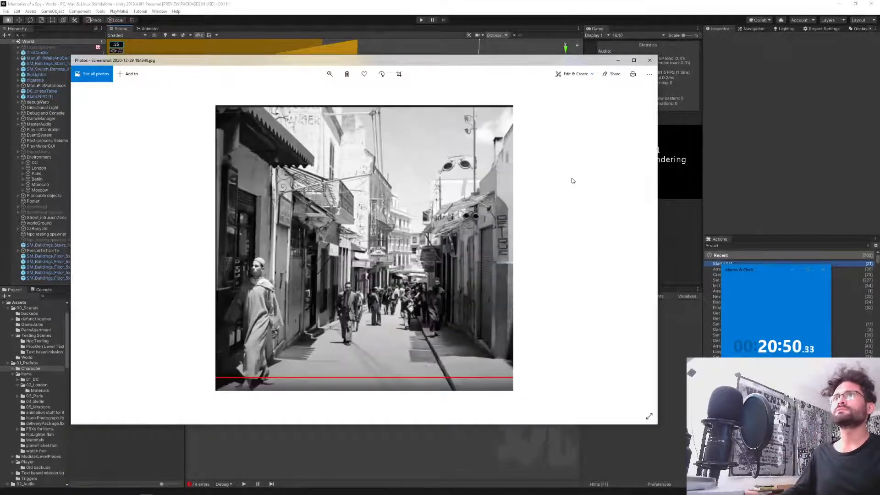
{"action": "key", "text": "Right"}
{"action": "key", "text": "Right"}
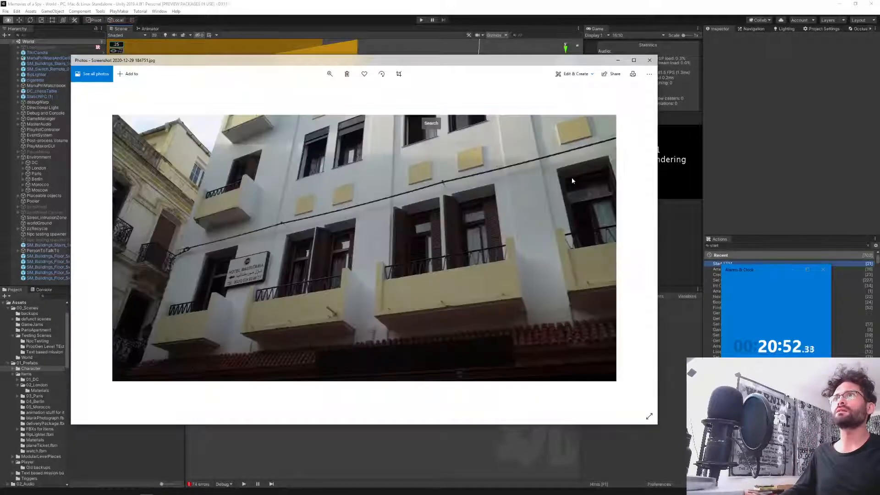
{"action": "key", "text": "Right"}
{"action": "key", "text": "Right"}
{"action": "key", "text": "Right"}
{"action": "key", "text": "Right"}
{"action": "key", "text": "Right"}
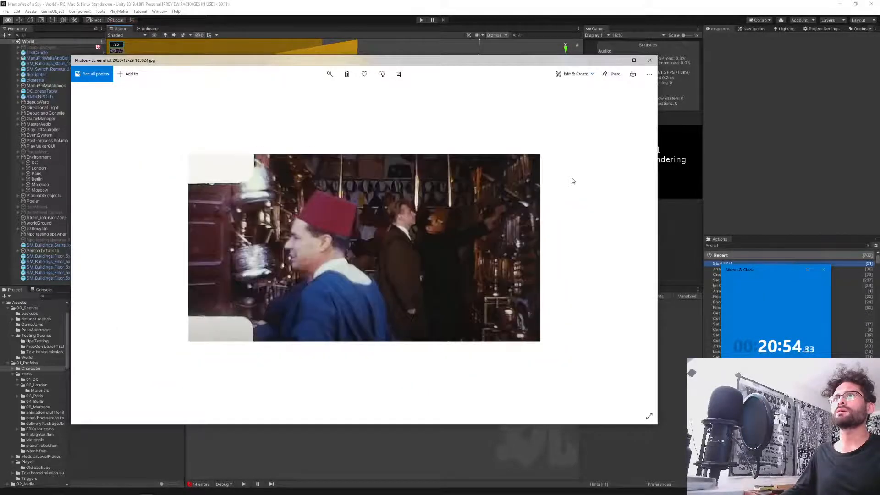
{"action": "key", "text": "Right"}
{"action": "key", "text": "Right"}
{"action": "key", "text": "Right"}
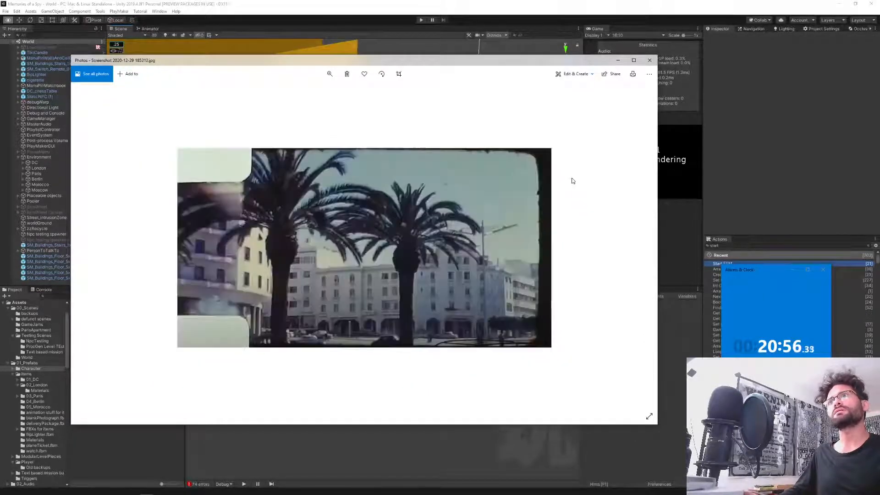
{"action": "key", "text": "Left"}
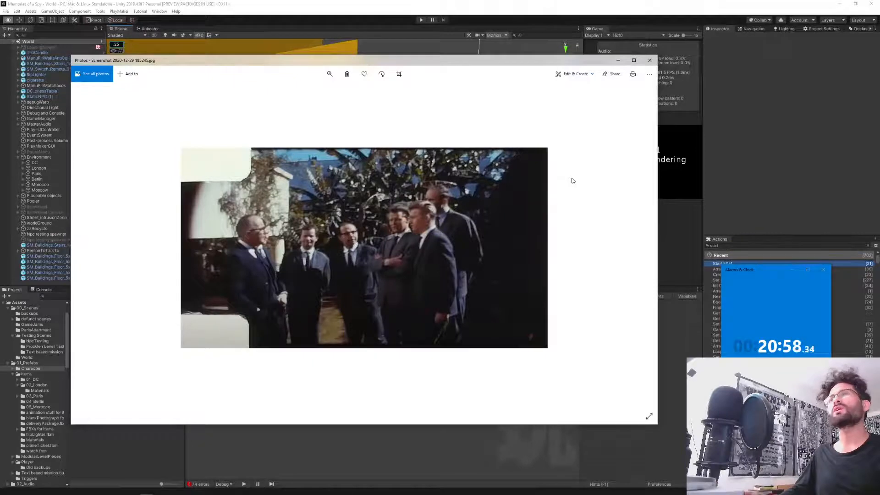
- Return to Unity, expand the Morocco object and its Level group in the hierarchy, and select the bar building
{"action": "key", "text": "alt+Tab"}
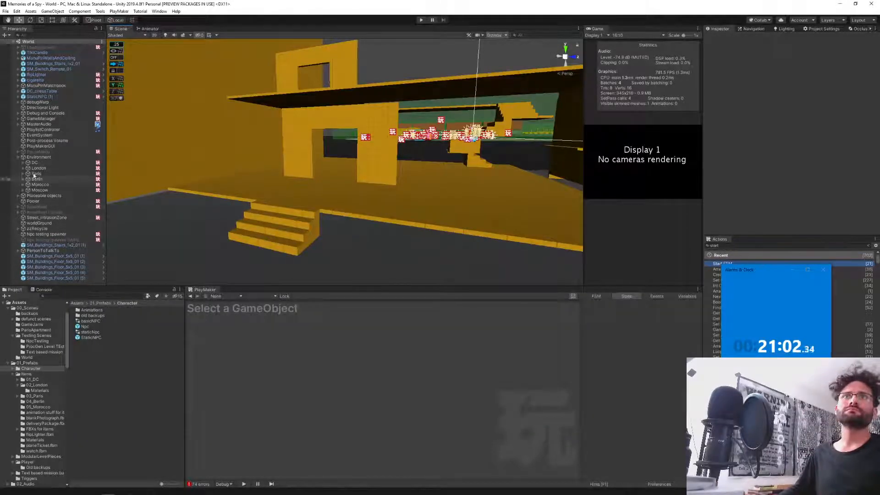
{"action": "left_click", "coordinate": [23, 185]}
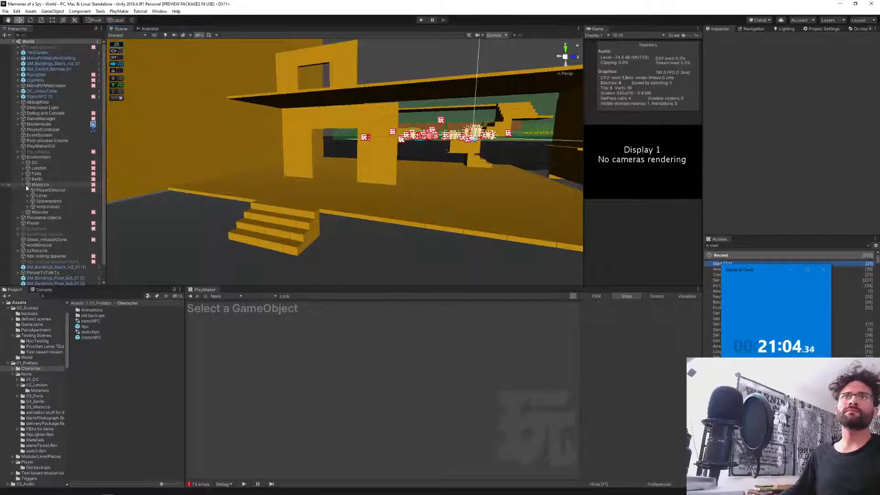
{"action": "left_click", "coordinate": [27, 196]}
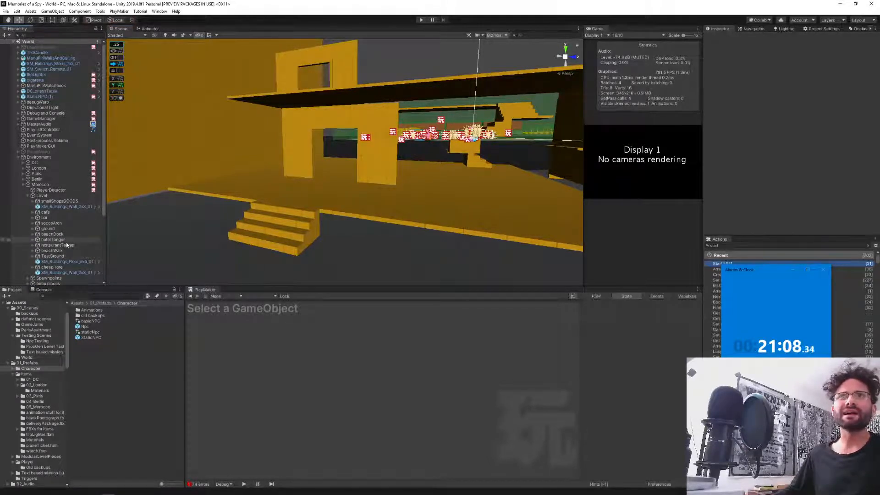
{"action": "left_click", "coordinate": [45, 218]}
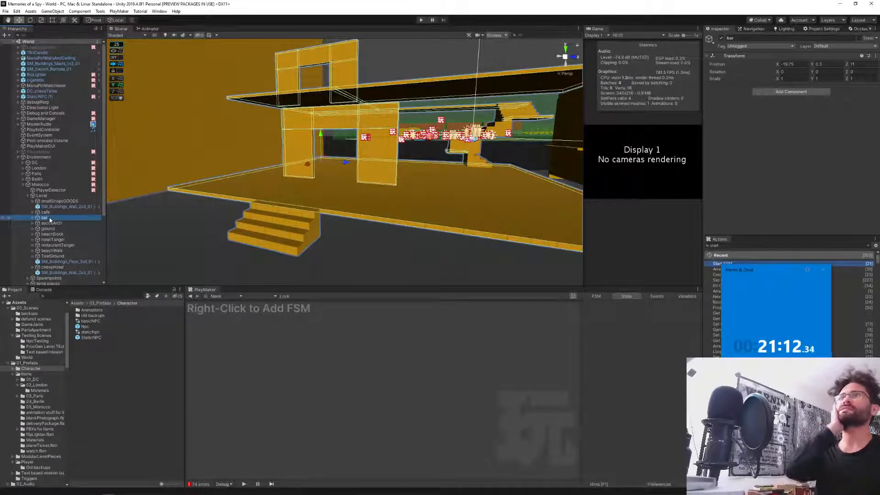
- Rename the bar object in Morocco's Level group as BarTangier
{"action": "left_click", "coordinate": [50, 220]}
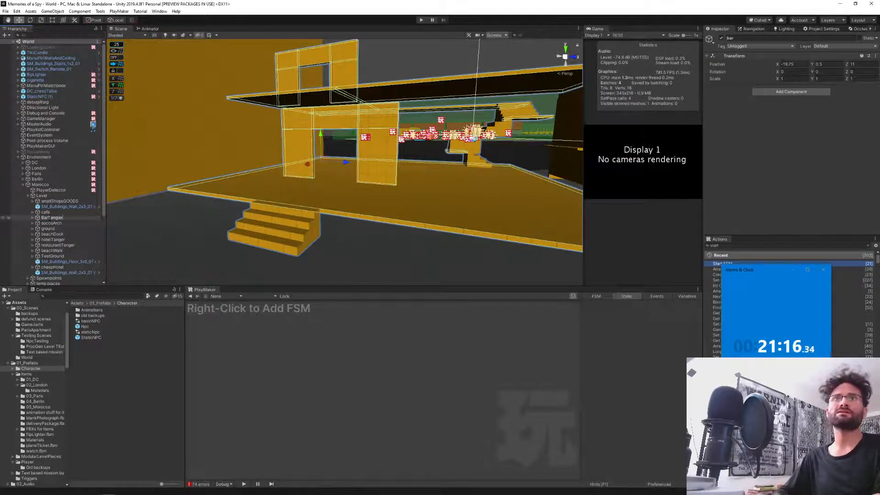
{"action": "key", "text": "Return"}
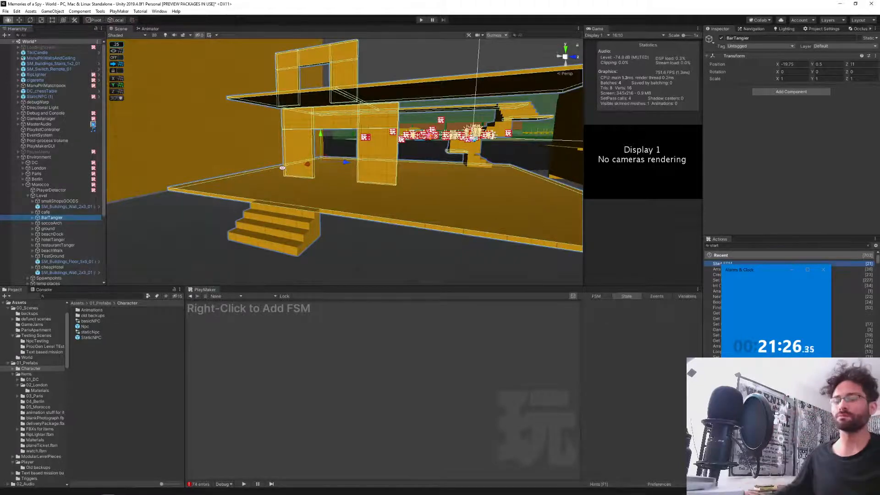
- Switch to the Photos window and browse back through the Morocco reference photos to the black-and-white interior with the BAR sign
{"action": "key", "text": "alt+Tab"}
{"action": "key", "text": "Left"}
{"action": "key", "text": "Left"}
{"action": "key", "text": "Left"}
{"action": "key", "text": "Left"}
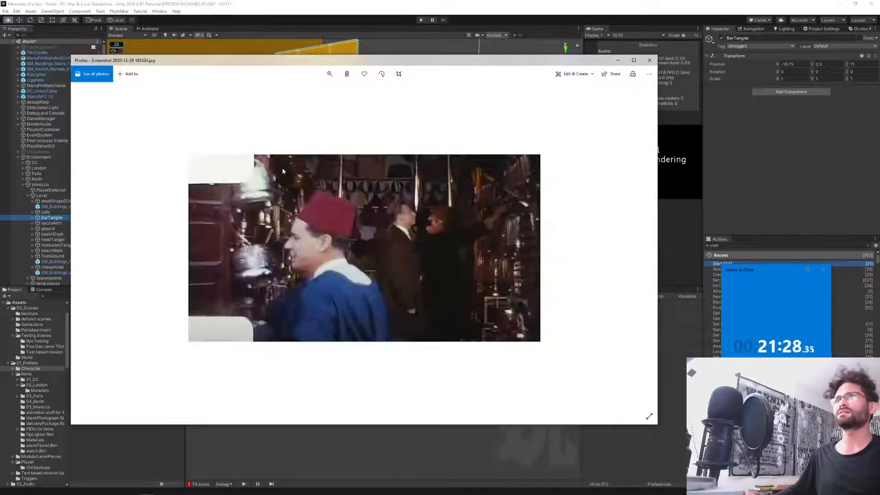
{"action": "key", "text": "Left"}
{"action": "key", "text": "Left"}
{"action": "key", "text": "Left"}
{"action": "key", "text": "Left"}
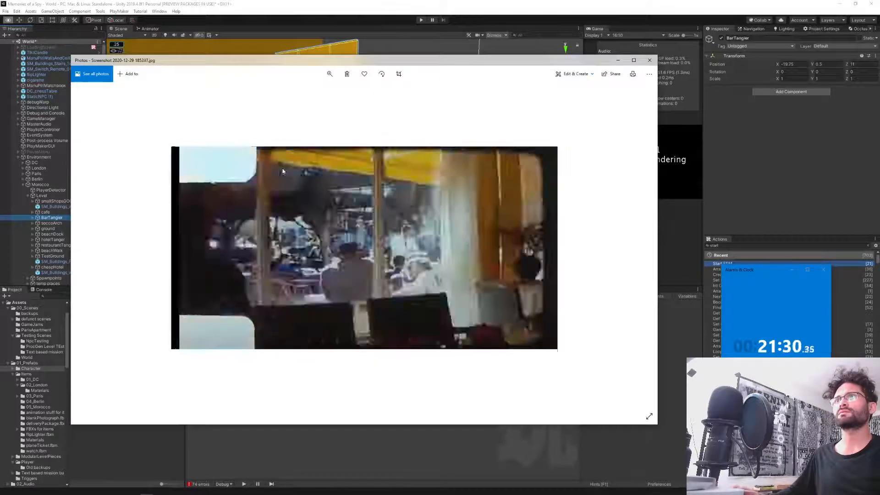
{"action": "key", "text": "Left"}
{"action": "key", "text": "Left"}
{"action": "key", "text": "Left"}
{"action": "key", "text": "Left"}
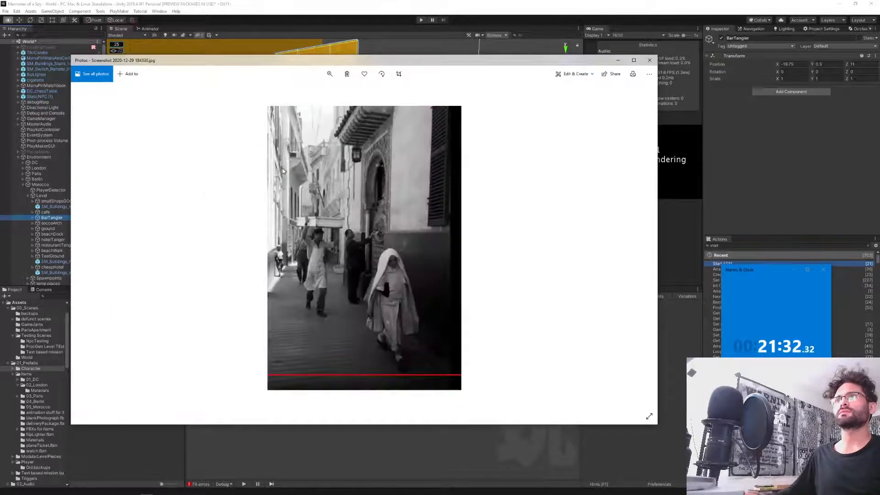
{"action": "key", "text": "Left"}
{"action": "key", "text": "Left"}
{"action": "key", "text": "Left"}
{"action": "key", "text": "Left"}
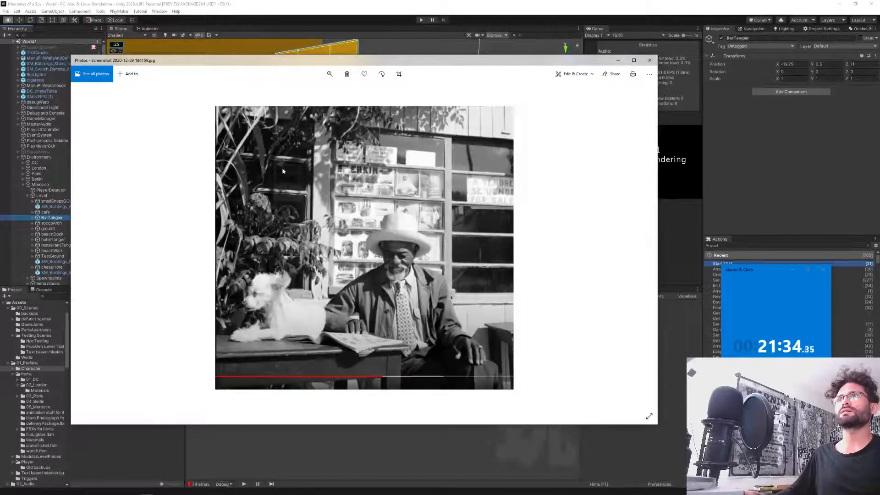
{"action": "key", "text": "Left"}
{"action": "key", "text": "Right"}
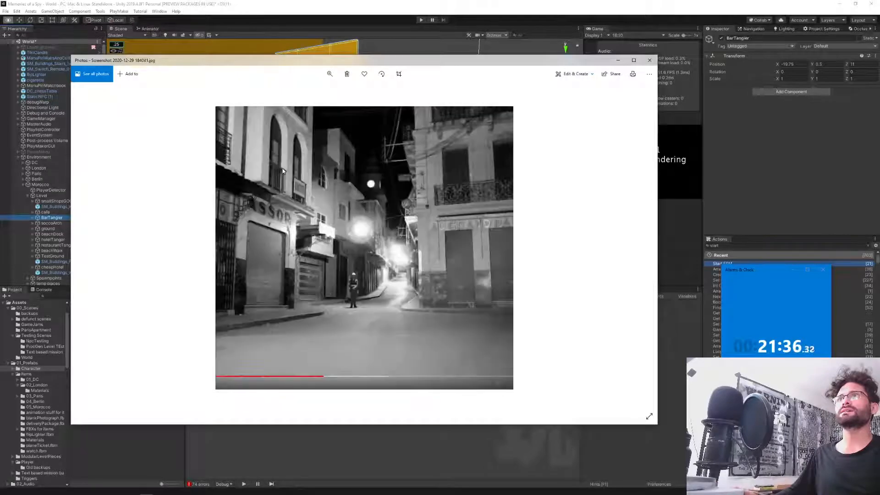
{"action": "key", "text": "Left"}
{"action": "key", "text": "Left"}
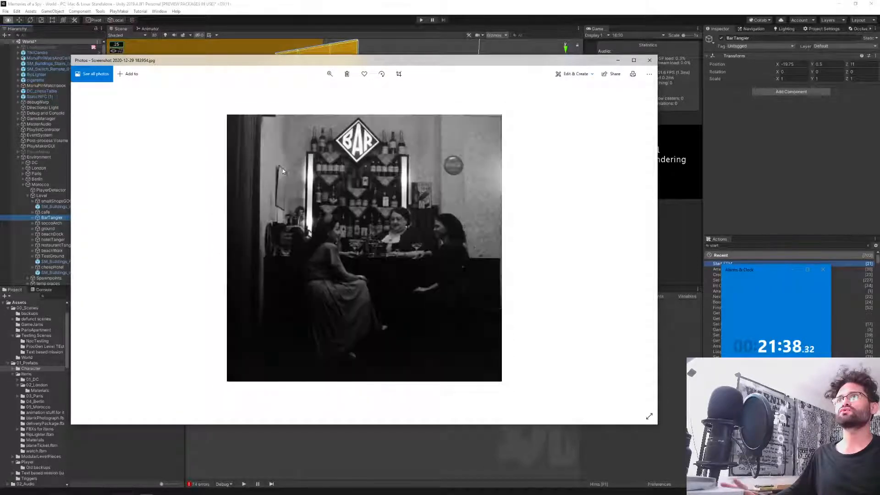
- Zoom in on the bar photo to inspect the bottle shelves and counter, and return to Unity
{"action": "left_click", "coordinate": [329, 75]}
{"action": "scroll", "coordinate": [353, 259], "scroll_direction": "up", "scroll_amount": 5}
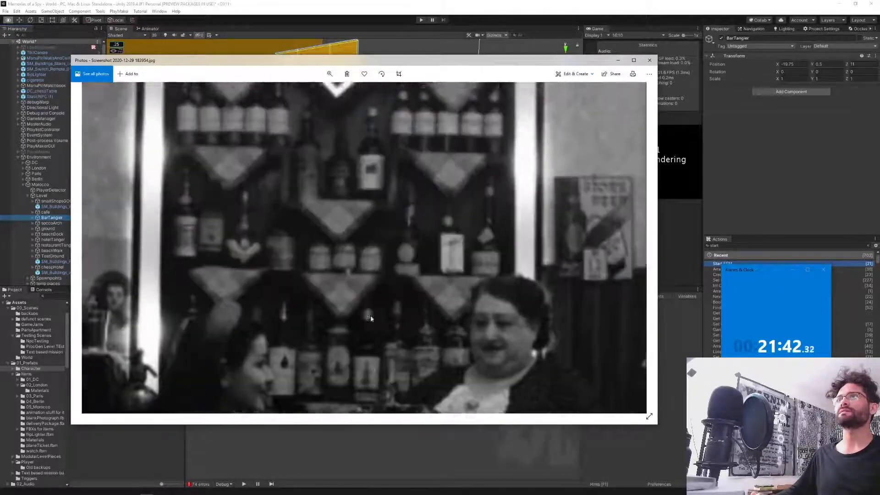
{"action": "scroll", "coordinate": [352, 259], "scroll_direction": "down", "scroll_amount": 5}
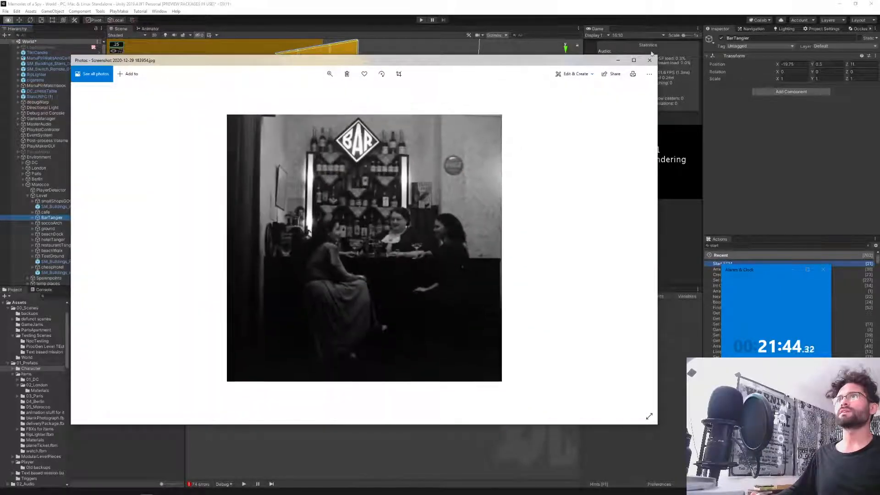
{"action": "left_click", "coordinate": [617, 62]}
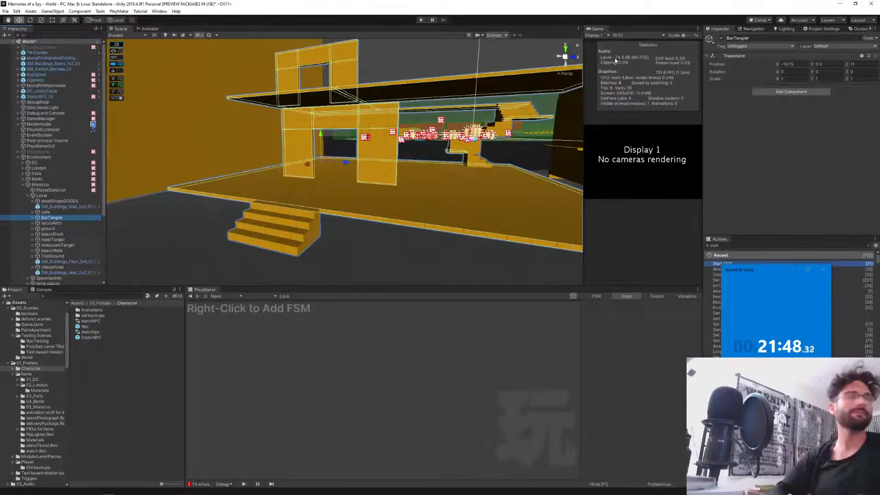
- Copy the BarTangier object name to the first line of the 26-FEB-2021.txt notes in Notepad, save them and return to Unity
{"action": "left_click", "coordinate": [48, 218]}
{"action": "key", "text": "ctrl+c"}
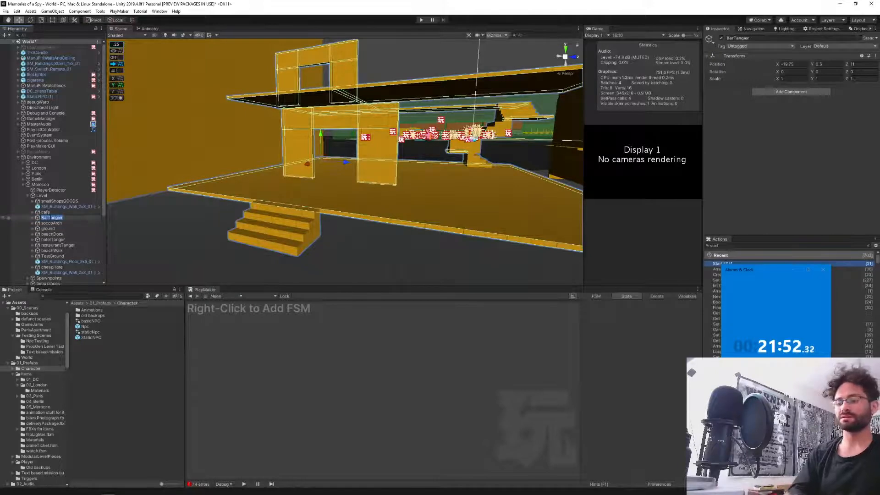
{"action": "key", "text": "alt+Tab"}
{"action": "key", "text": "alt+Tab"}
{"action": "key", "text": "alt+Tab"}
{"action": "key", "text": "alt+Tab"}
{"action": "key", "text": "alt+Tab"}
{"action": "key", "text": "alt+Tab"}
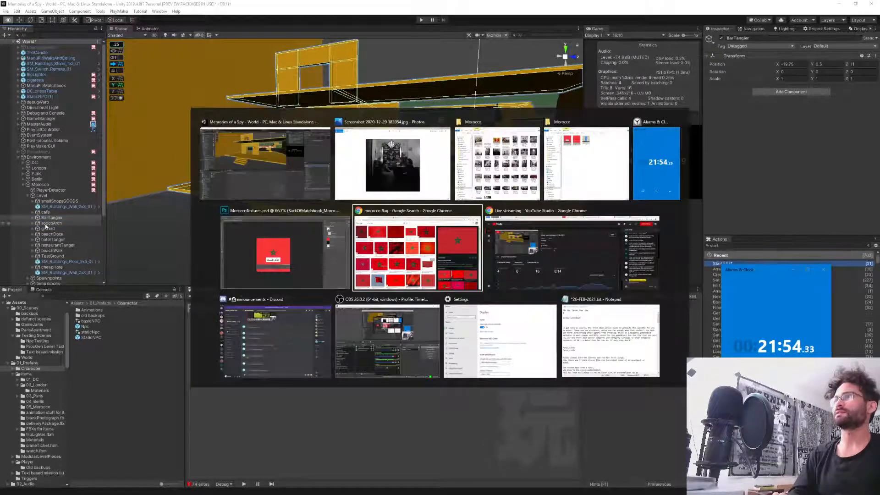
{"action": "key", "text": "alt+Tab"}
{"action": "key", "text": "alt+Tab"}
{"action": "key", "text": "alt+Tab"}
{"action": "key", "text": "alt+Tab"}
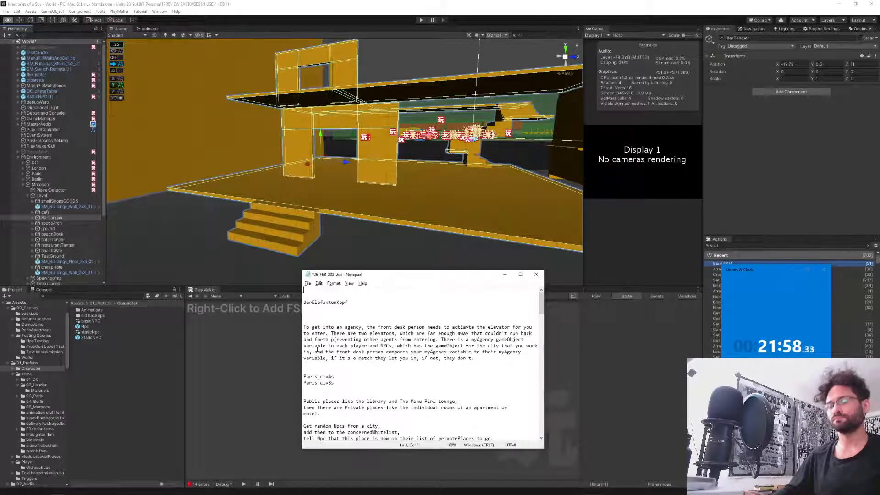
{"action": "key", "text": "ctrl+v"}
{"action": "key", "text": "Return"}
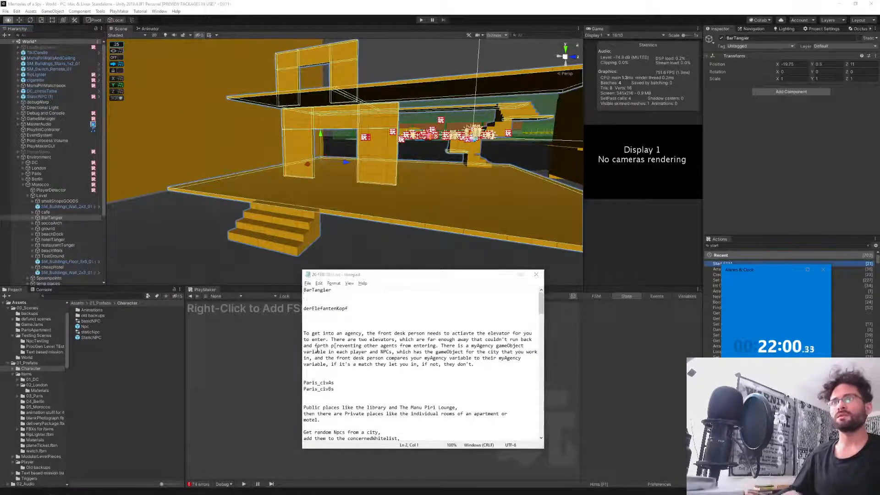
{"action": "key", "text": "alt+Tab"}
{"action": "left_click", "coordinate": [489, 275]}
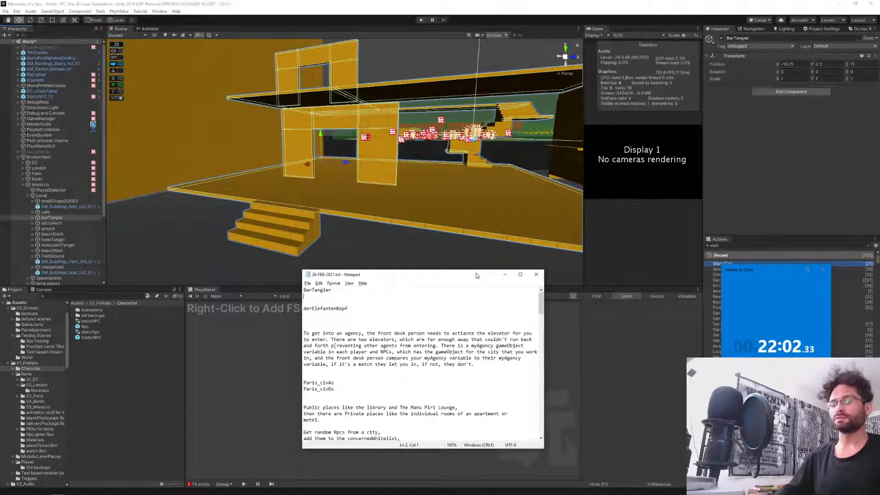
{"action": "key", "text": "alt+Tab"}
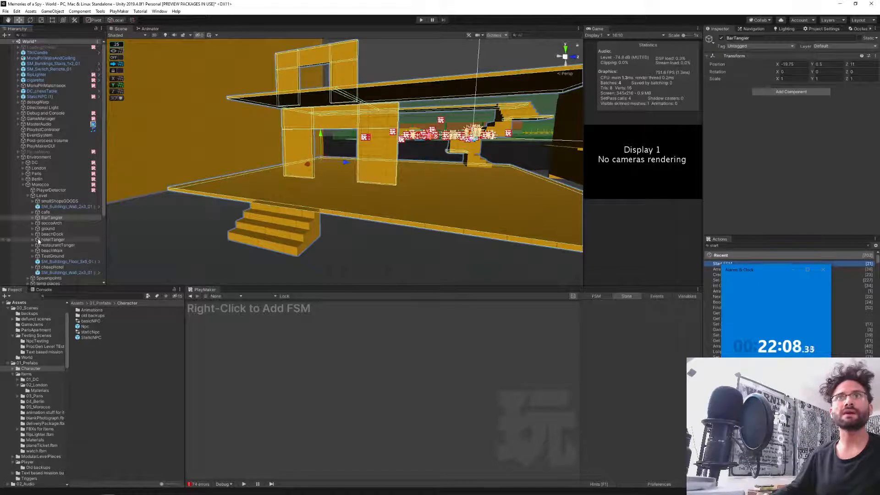
- Add a Play Maker Array List Proxy component to BarTangier and set its reference to Seats
{"action": "left_click", "coordinate": [52, 218]}
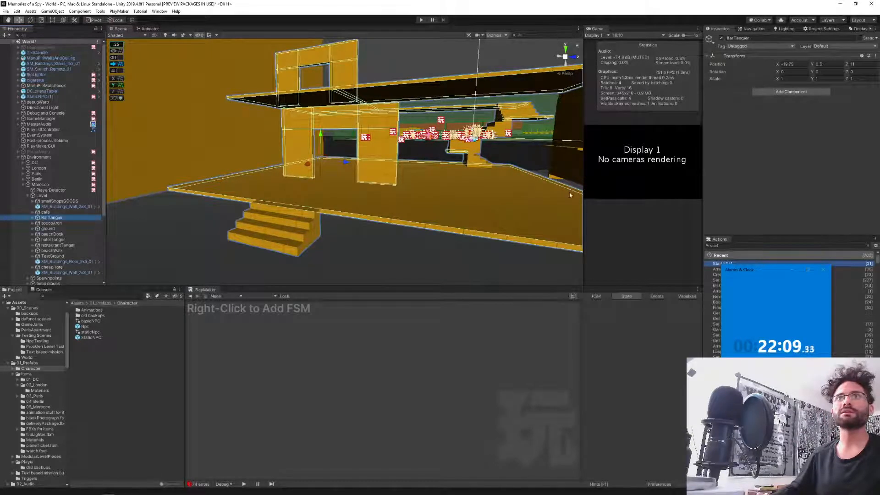
{"action": "left_click", "coordinate": [778, 92]}
{"action": "type", "text": "array"}
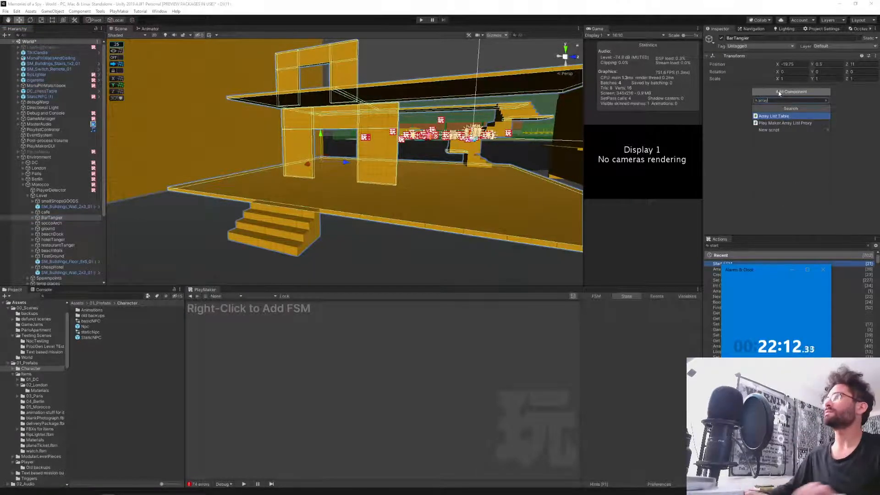
{"action": "key", "text": "Down"}
{"action": "key", "text": "Return"}
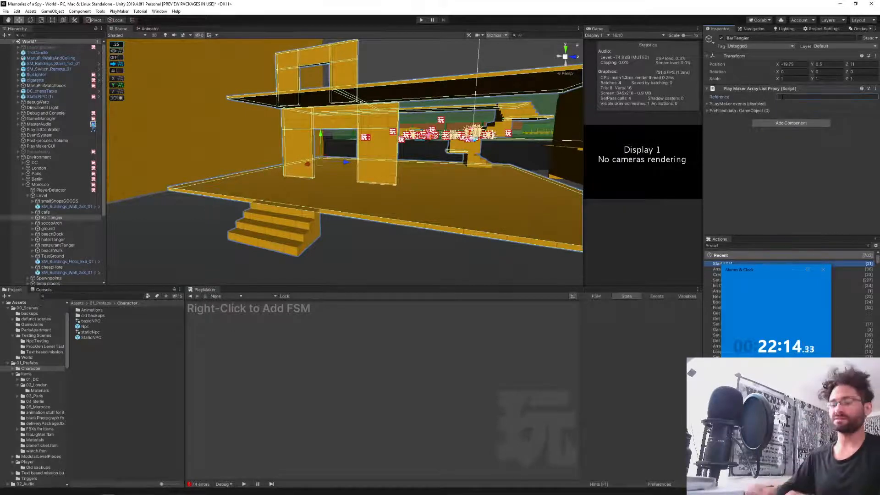
{"action": "type", "text": "Seats"}
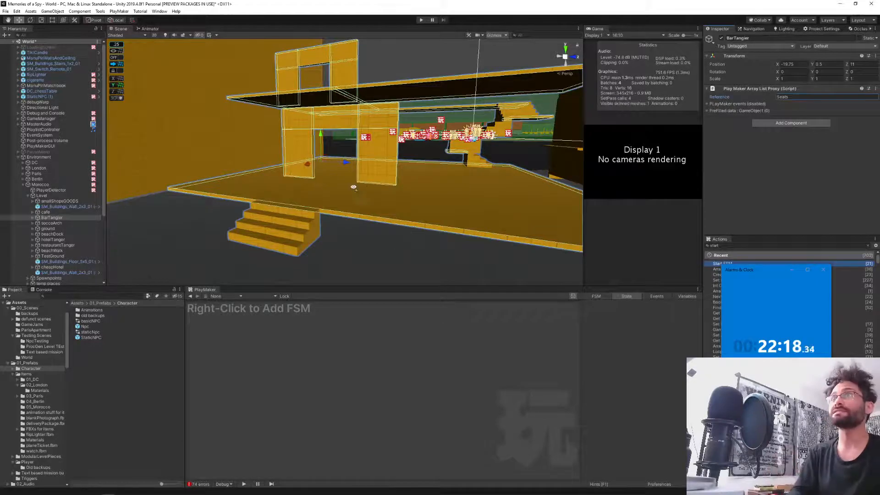
- Place an SM_Buildings_Block_1x1_01 prefab from PolygonPrototype's Simple buildings folder on the bar floor and scale it down uniformly to about 0.9
{"action": "right_click_drag", "start_coordinate": [353, 187], "coordinate": [323, 282]}
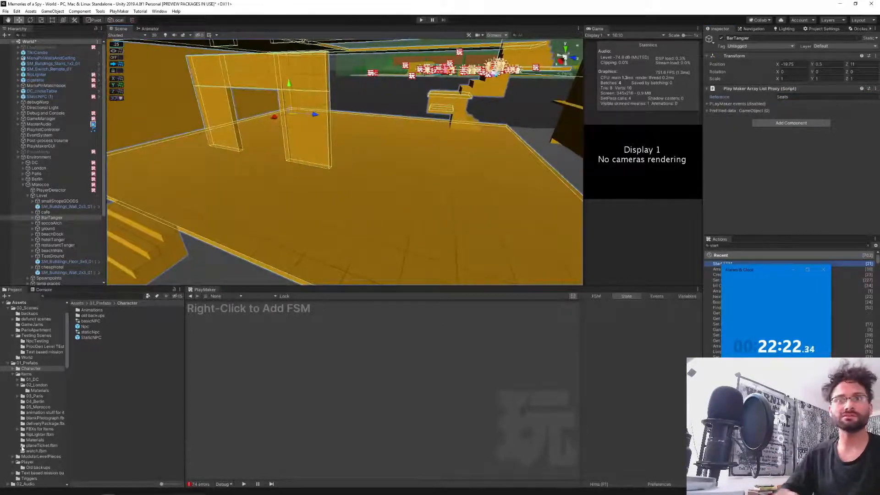
{"action": "scroll", "coordinate": [23, 445], "scroll_direction": "down", "scroll_amount": 20}
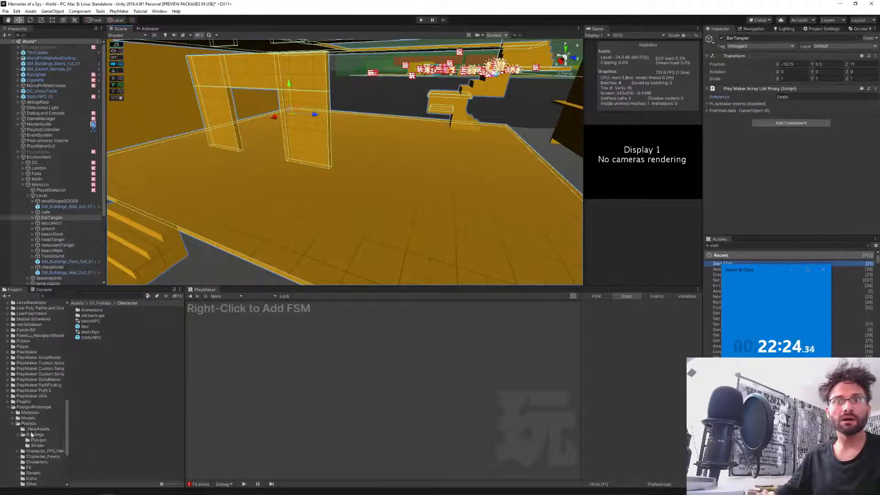
{"action": "left_click", "coordinate": [37, 444]}
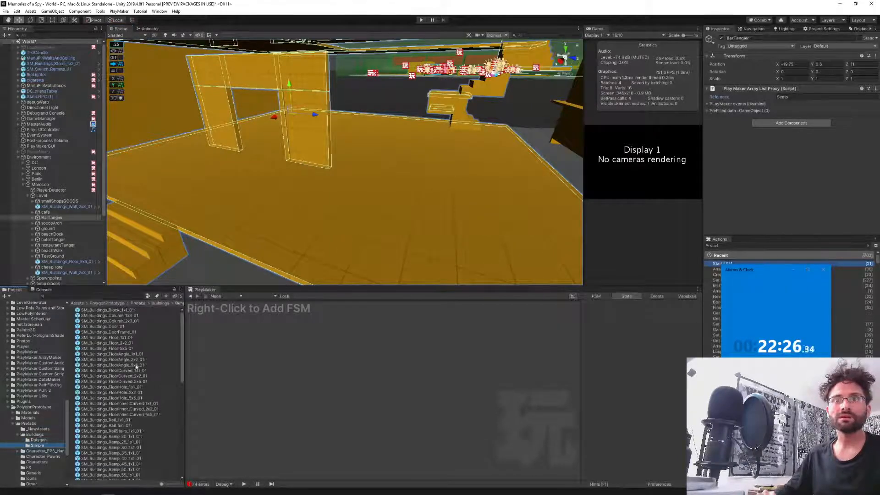
{"action": "left_click_drag", "start_coordinate": [166, 483], "coordinate": [177, 484]}
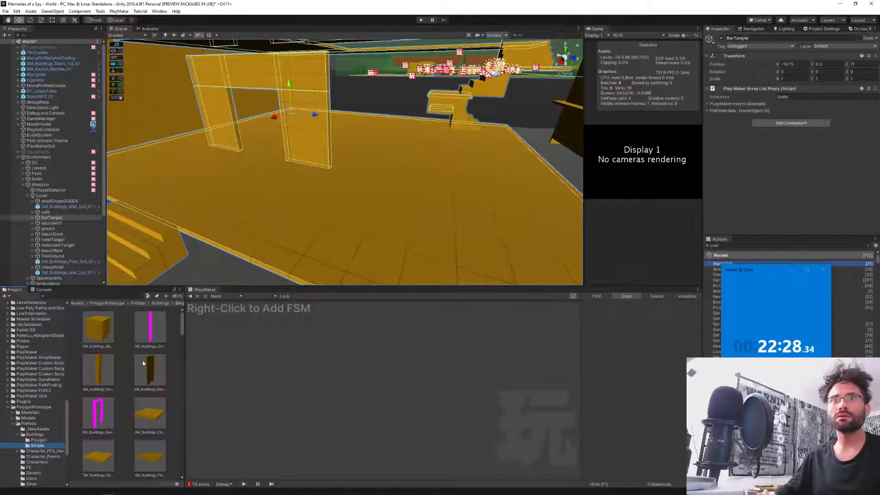
{"action": "left_click_drag", "start_coordinate": [98, 326], "coordinate": [346, 202]}
{"action": "key", "text": "r"}
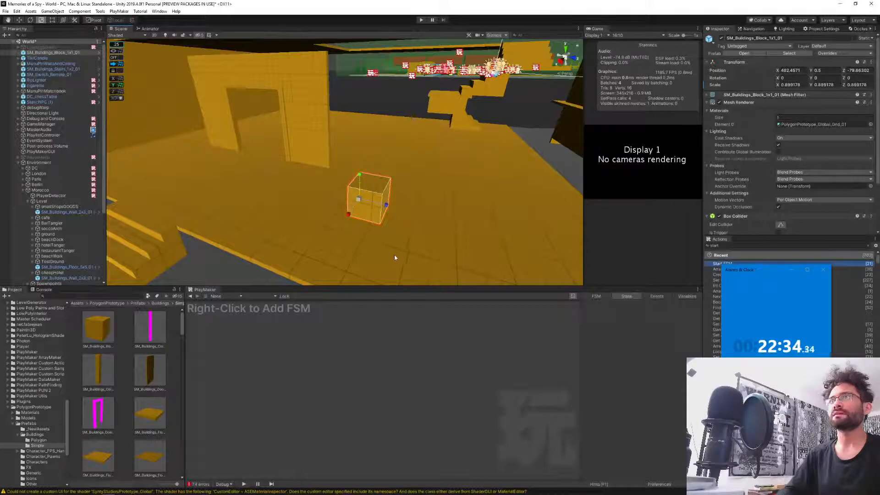
- Completely unpack the SM_Buildings_Block_1x1_01 prefab instance in the scene
{"action": "right_click", "coordinate": [23, 54]}
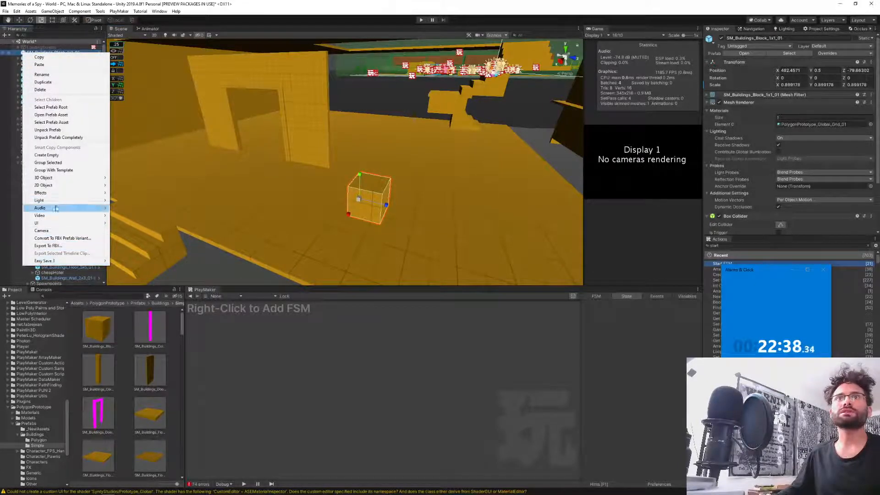
{"action": "left_click", "coordinate": [58, 137]}
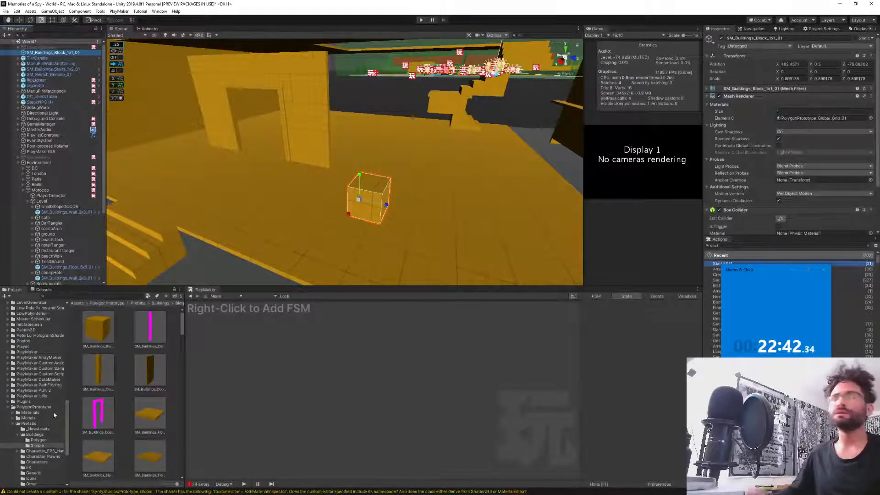
- Create a folder named Morocco inside the 05_Environment assets folder and open it
{"action": "scroll", "coordinate": [41, 397], "scroll_direction": "up", "scroll_amount": 5}
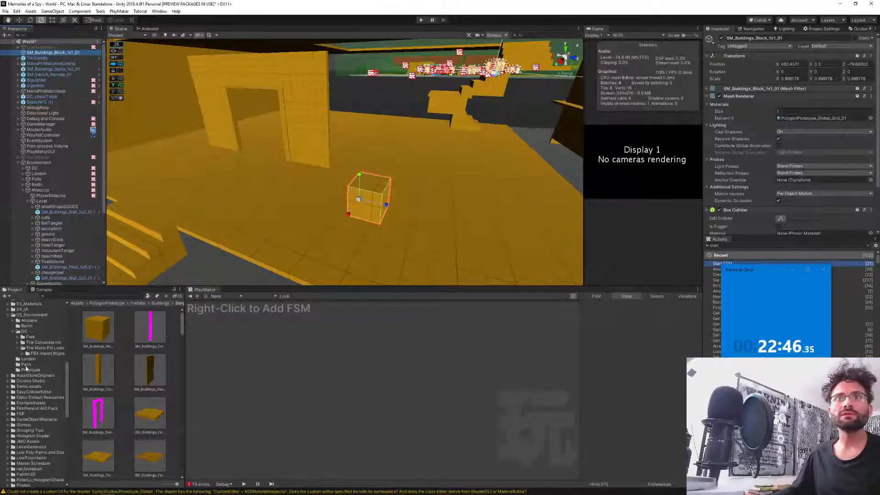
{"action": "left_click", "coordinate": [32, 315]}
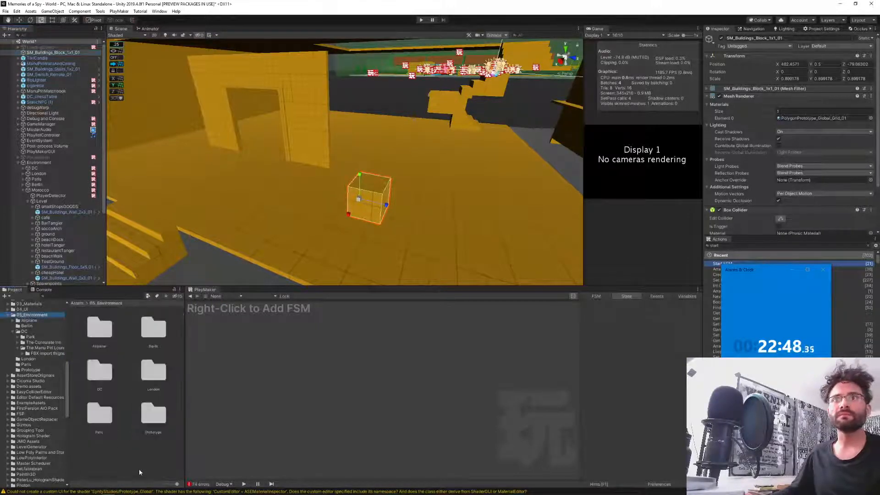
{"action": "right_click", "coordinate": [140, 471]}
{"action": "mouse_move", "coordinate": [196, 281]}
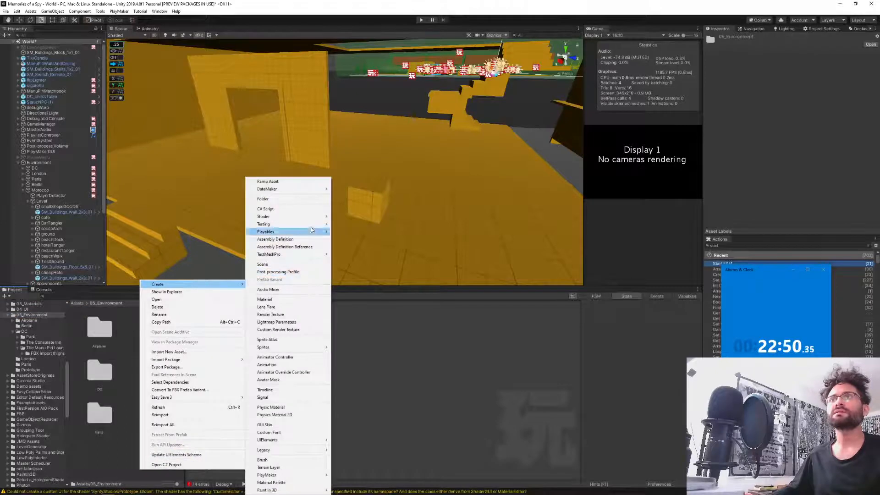
{"action": "left_click", "coordinate": [290, 199]}
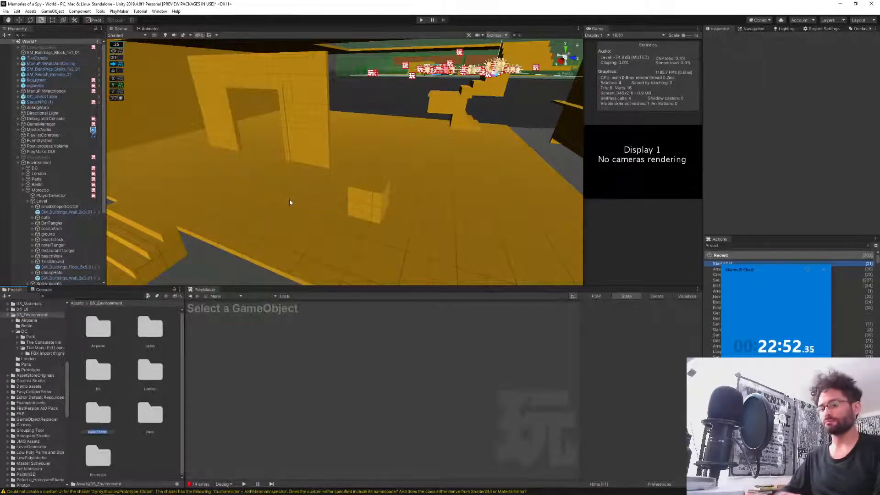
{"action": "type", "text": "Morocco"}
{"action": "key", "text": "Return"}
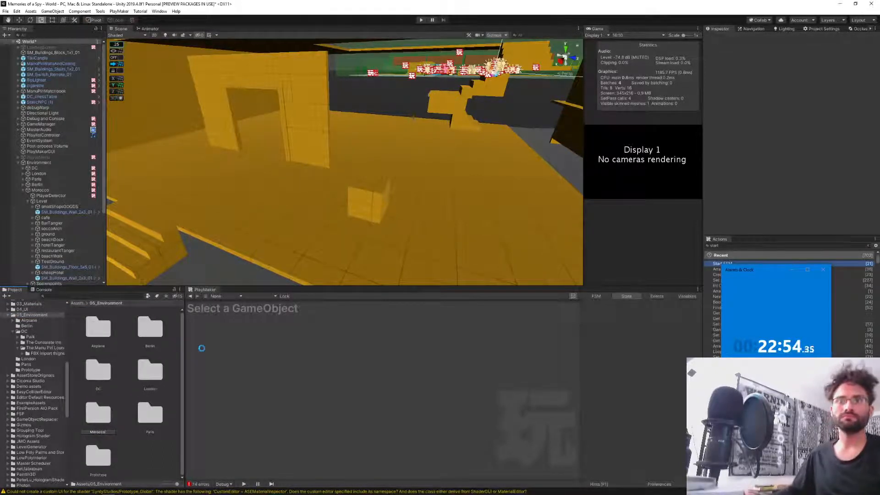
{"action": "key", "text": "Return"}
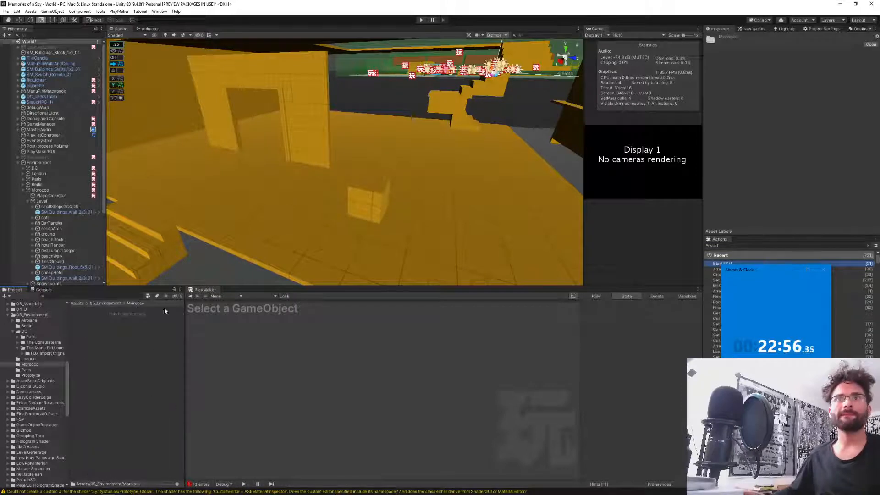
- Save the SM_Buildings_Block_1x1_01 block as a prefab in the Morocco folder and name it BarTangier_chair
{"action": "left_click", "coordinate": [28, 359]}
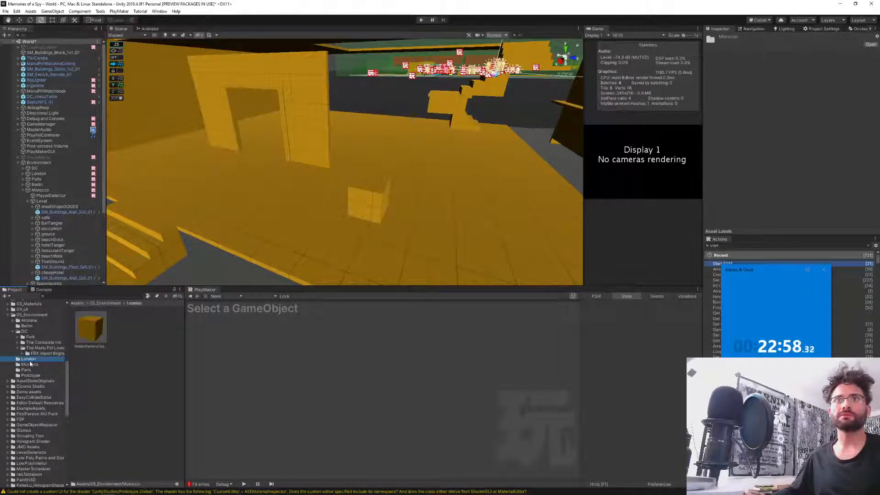
{"action": "left_click", "coordinate": [30, 365]}
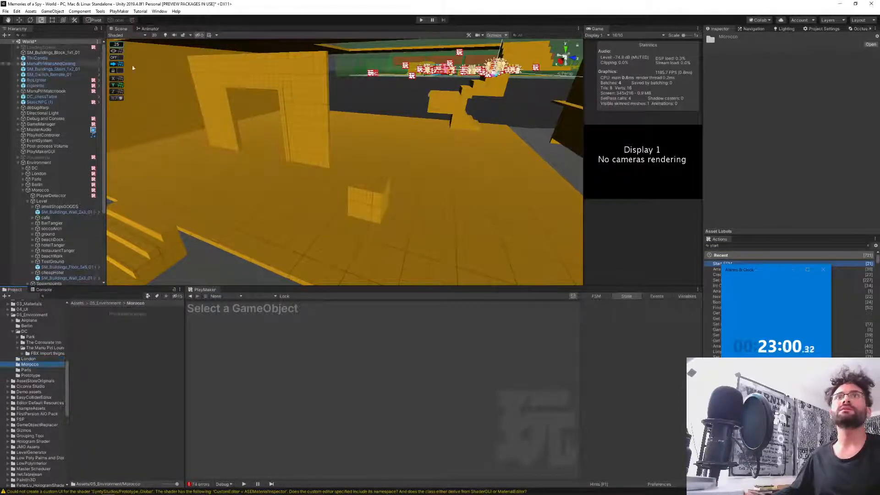
{"action": "left_click", "coordinate": [54, 53]}
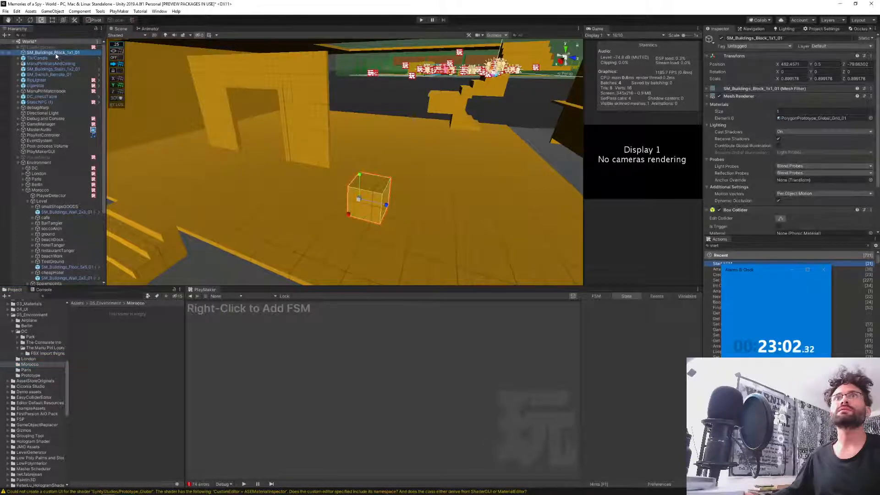
{"action": "left_click", "coordinate": [127, 353]}
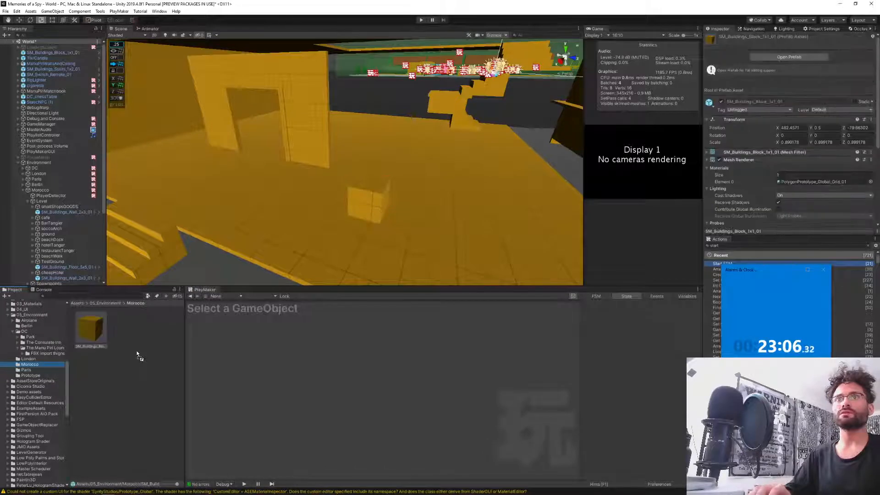
{"action": "left_click", "coordinate": [91, 345]}
{"action": "type", "text": "BarTangier"}
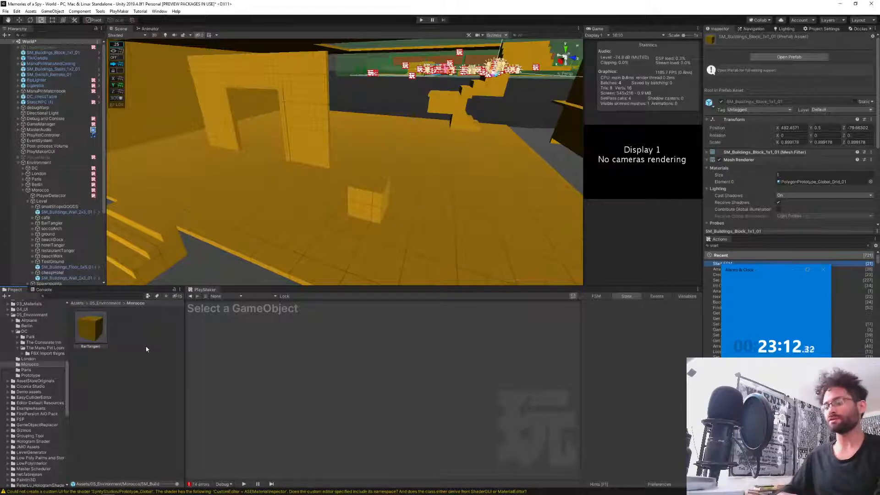
{"action": "type", "text": "_chair"}
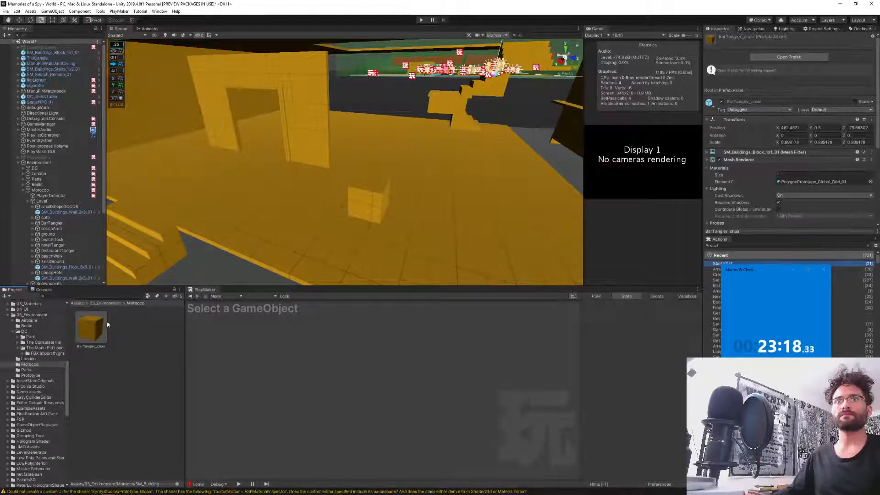
- Open the BarTangier_chair prefab for editing and add a copy of its block as a child of the root object
{"action": "double_click", "coordinate": [91, 326]}
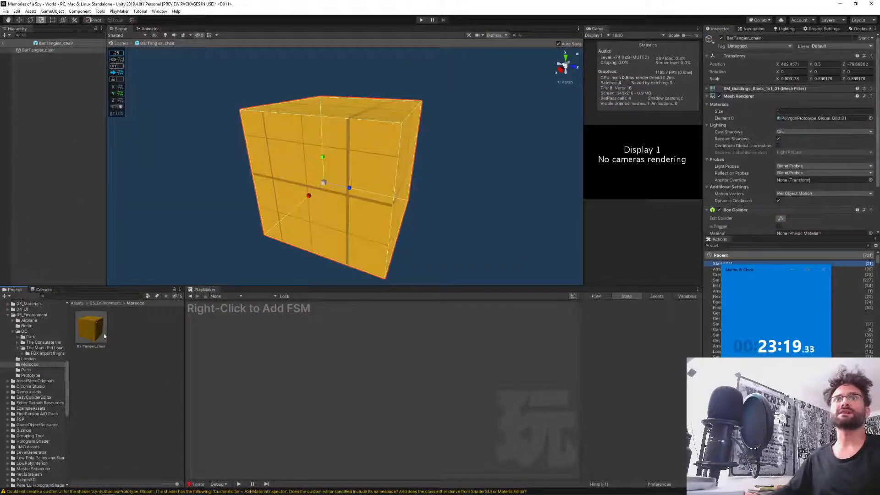
{"action": "left_click", "coordinate": [38, 51]}
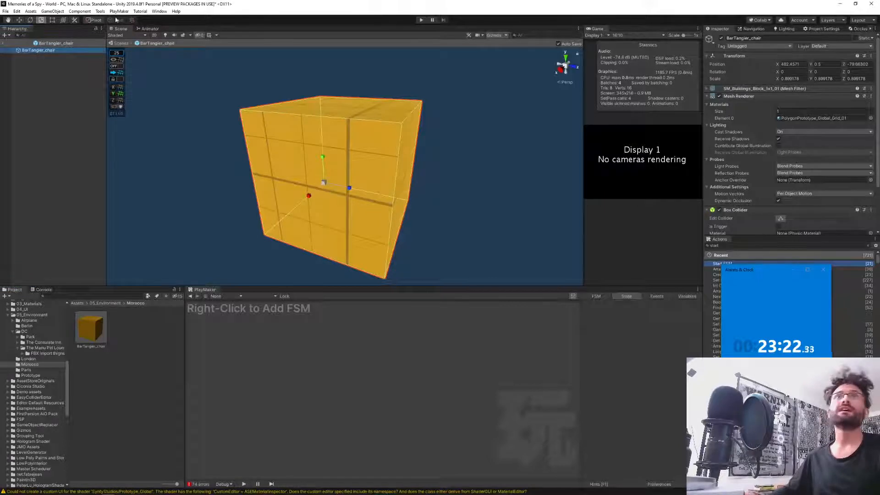
{"action": "key", "text": "ctrl+d"}
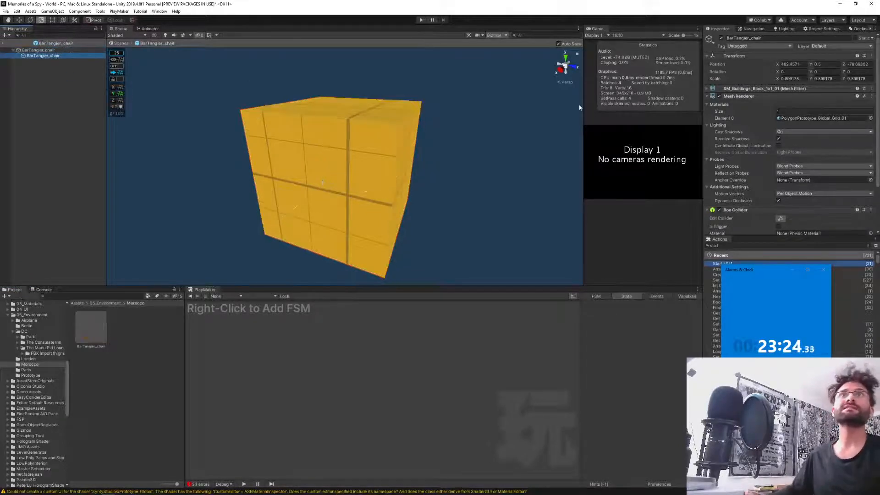
- Remove the Mesh Renderer, Mesh Filter and Box Collider components from the BarTangier_chair root object
{"action": "left_click", "coordinate": [38, 50]}
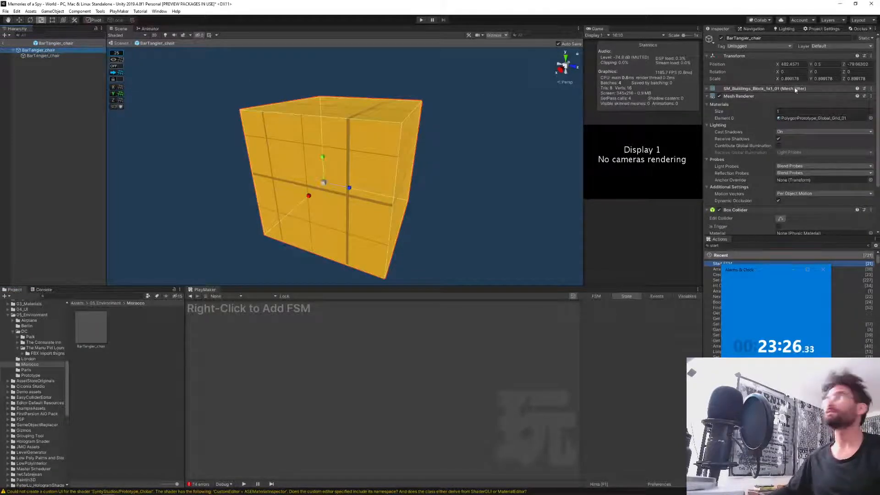
{"action": "right_click", "coordinate": [748, 94]}
{"action": "left_click", "coordinate": [774, 103]}
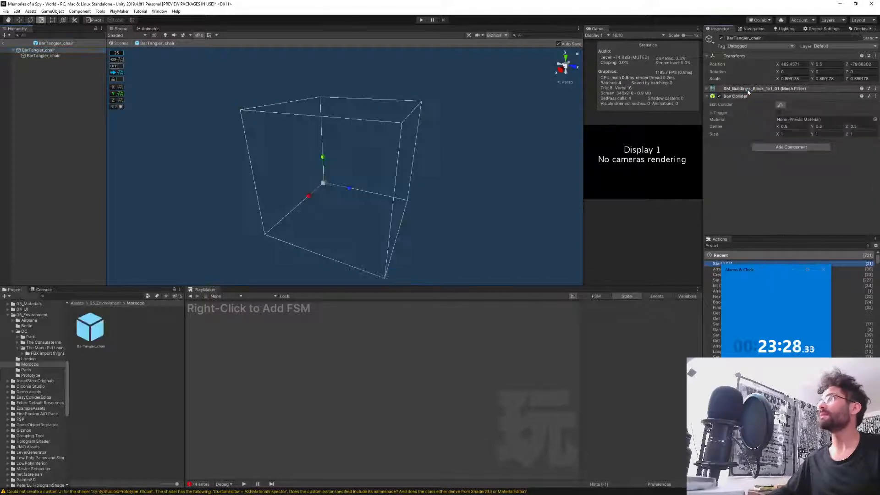
{"action": "right_click", "coordinate": [747, 94]}
{"action": "left_click", "coordinate": [774, 103]}
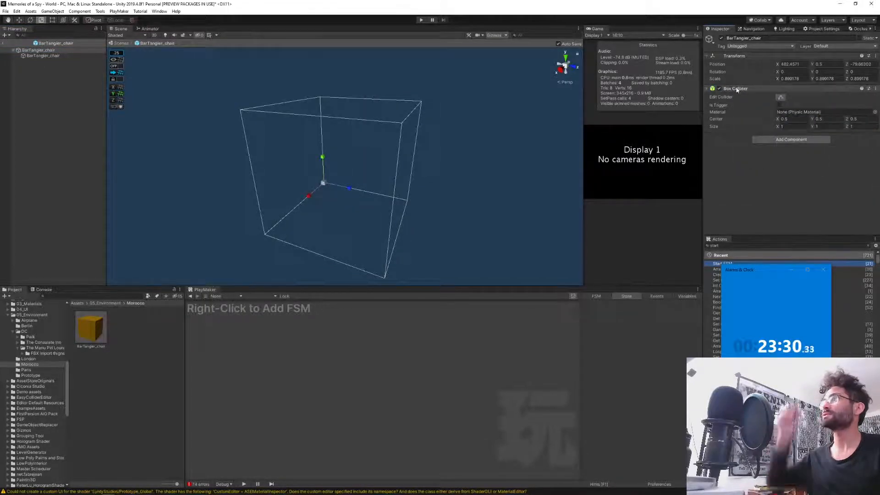
{"action": "right_click", "coordinate": [738, 88]}
{"action": "left_click", "coordinate": [765, 104]}
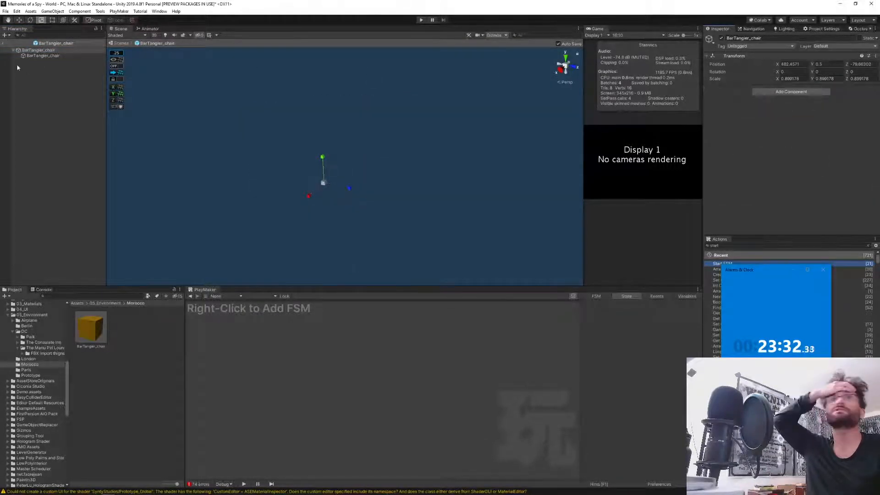
- Rename the child block BarTangier_chairMesh and frame it in the scene
{"action": "left_click", "coordinate": [42, 56]}
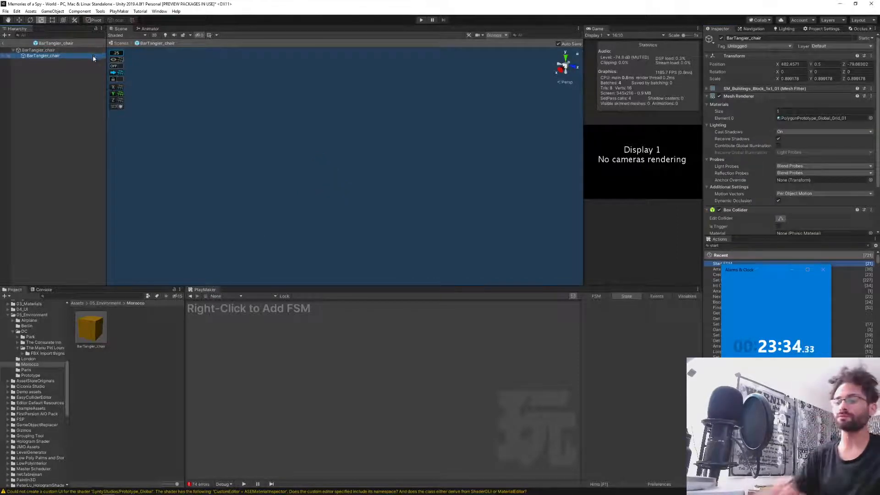
{"action": "key", "text": "F2"}
{"action": "key", "text": "Right"}
{"action": "type", "text": "M"}
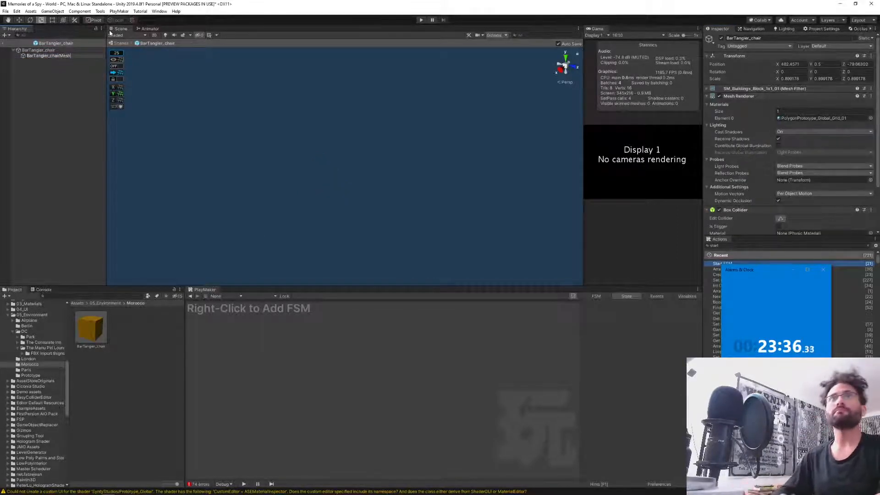
{"action": "key", "text": "Return"}
{"action": "left_click", "coordinate": [23, 56]}
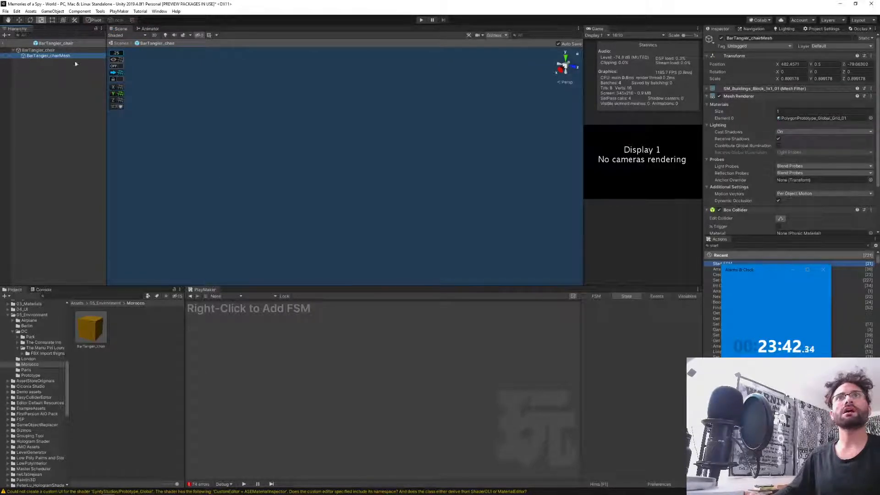
{"action": "key", "text": "f"}
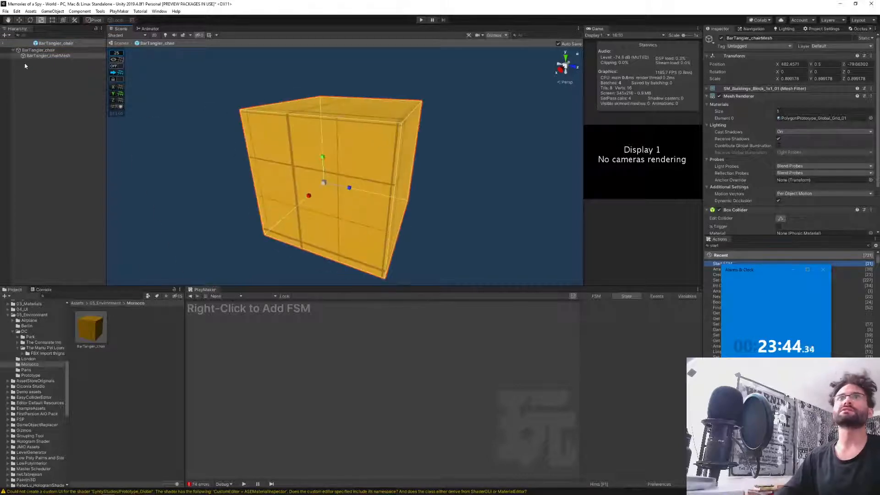
- Set the BarTangier_chair root object's position to X 0, Y 0, Z 0
{"action": "left_click", "coordinate": [23, 49]}
{"action": "left_click", "coordinate": [41, 55]}
{"action": "left_click", "coordinate": [27, 49]}
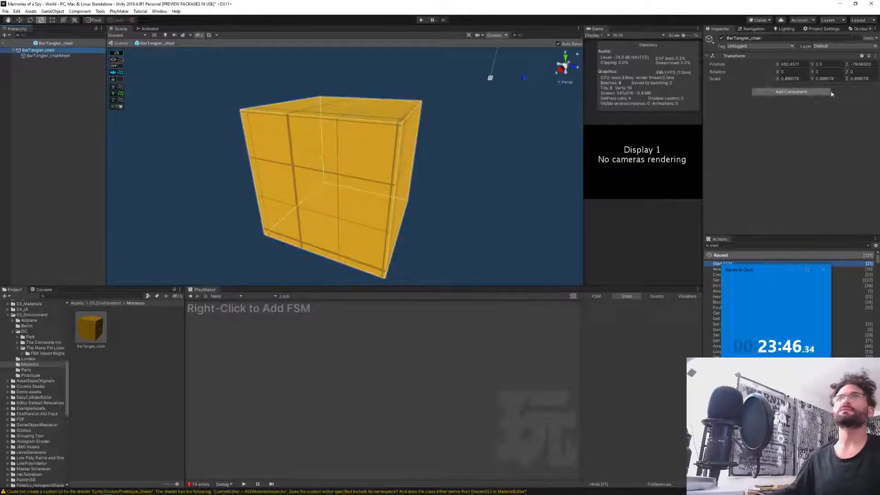
{"action": "left_click", "coordinate": [790, 64]}
{"action": "type", "text": "0"}
{"action": "key", "text": "Tab"}
{"action": "type", "text": "0"}
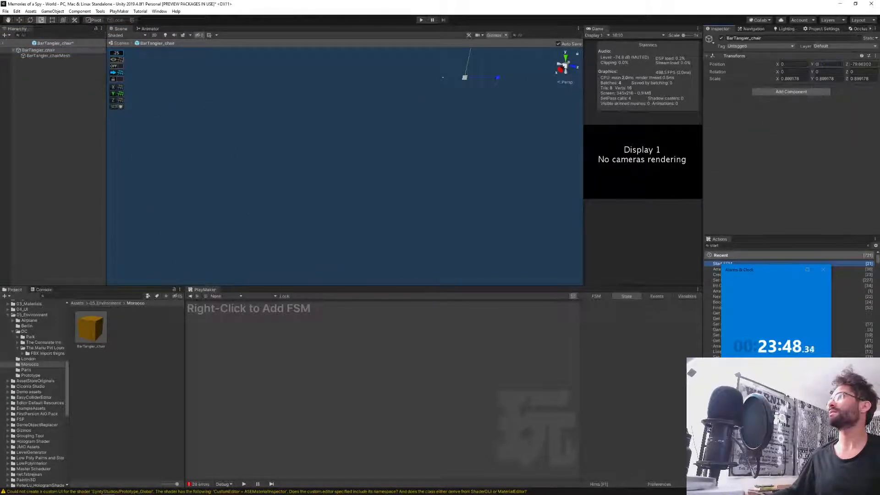
{"action": "key", "text": "Tab"}
{"action": "type", "text": "0"}
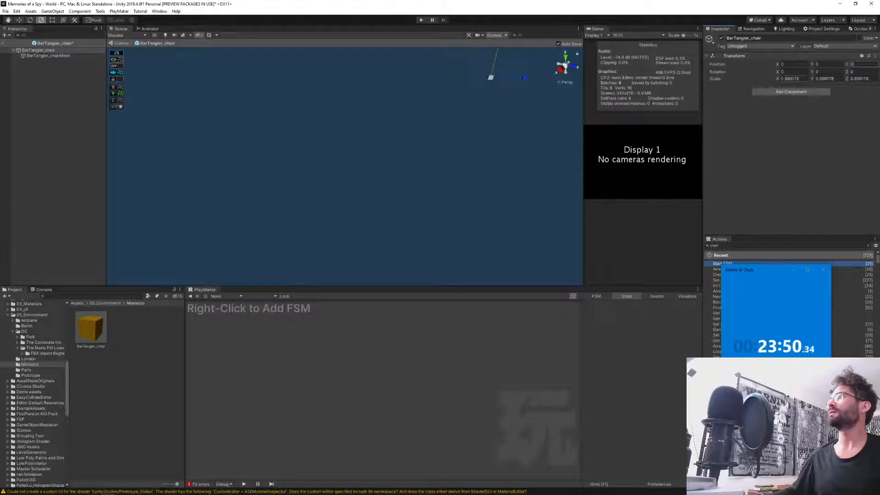
- Set the BarTangier_chairMesh child's position to X 0, Y 0, Z 0
{"action": "left_click", "coordinate": [50, 56]}
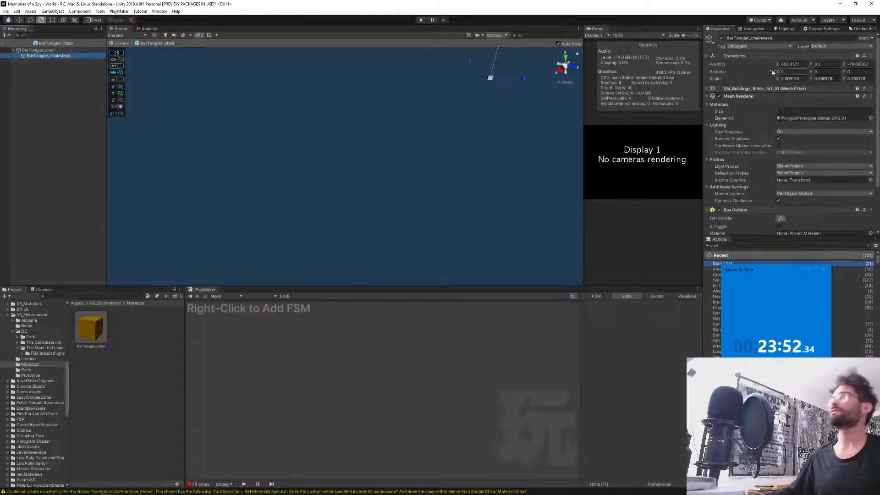
{"action": "left_click", "coordinate": [792, 65]}
{"action": "type", "text": "0"}
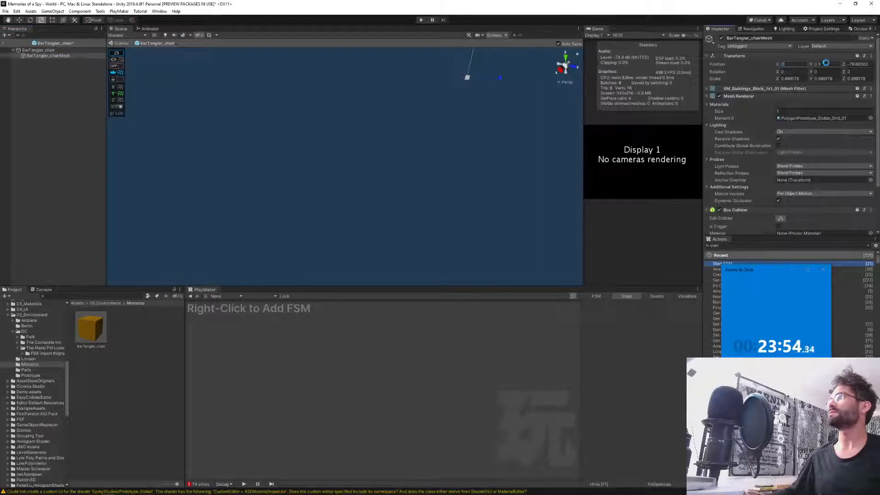
{"action": "key", "text": "Tab"}
{"action": "type", "text": "0"}
{"action": "key", "text": "Tab"}
{"action": "type", "text": "0"}
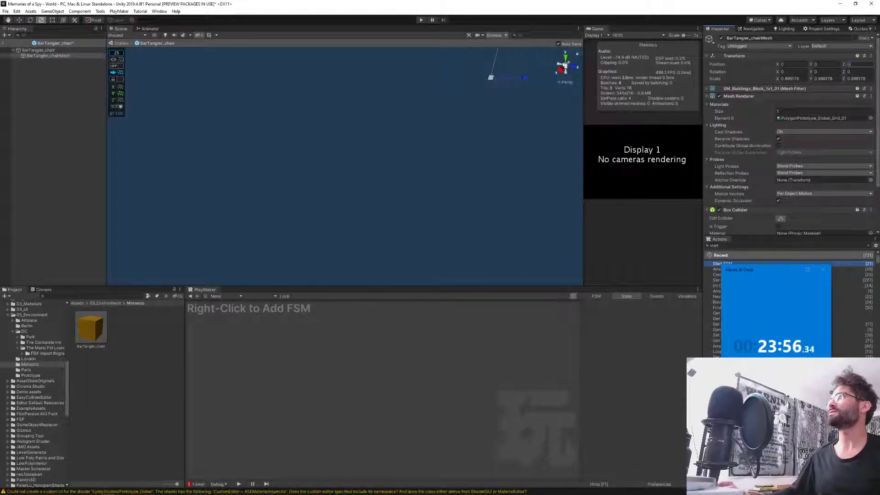
- Inspect the chair prefab's root and mesh child in the scene, and open the London assets folder
{"action": "left_click", "coordinate": [38, 50]}
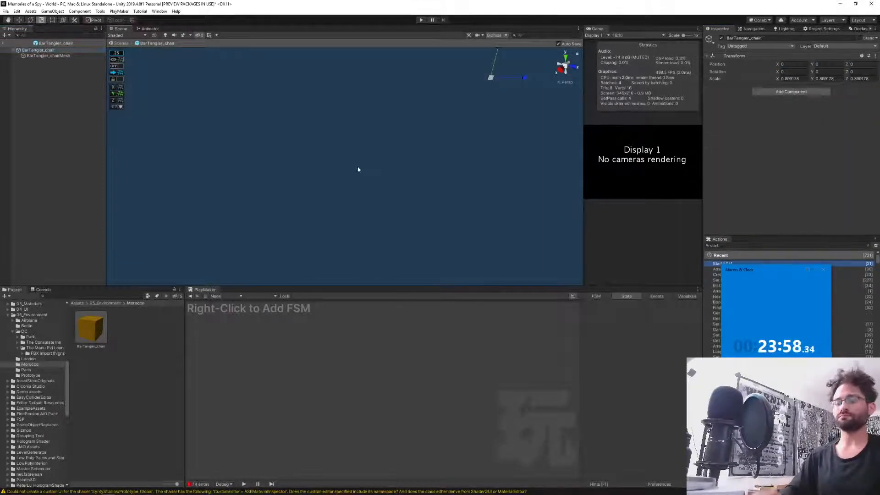
{"action": "key", "text": "f"}
{"action": "left_click", "coordinate": [31, 76]}
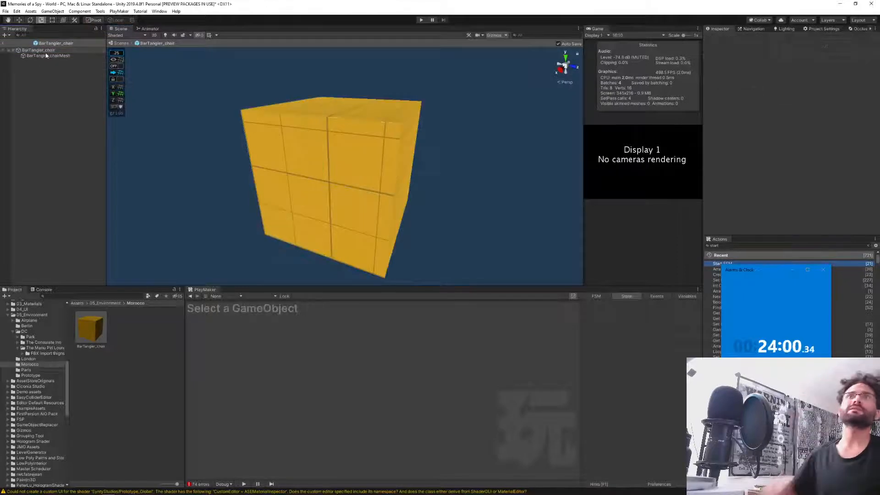
{"action": "left_click", "coordinate": [44, 56]}
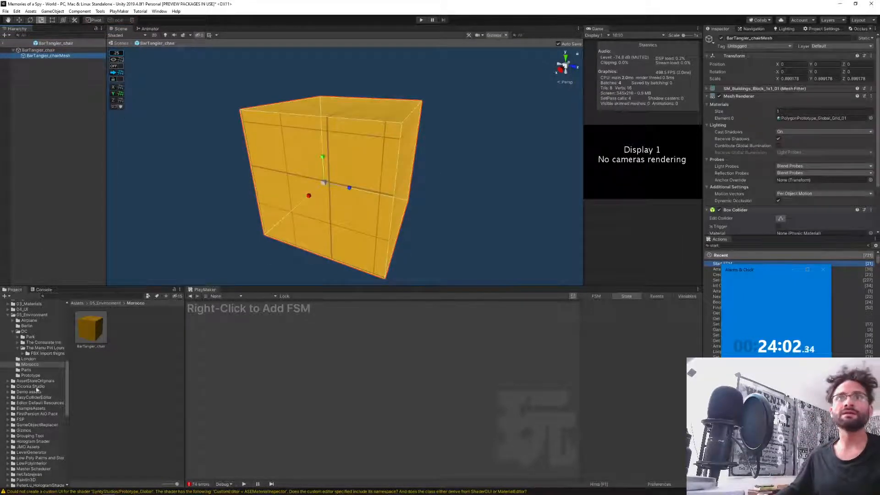
{"action": "left_click", "coordinate": [28, 359]}
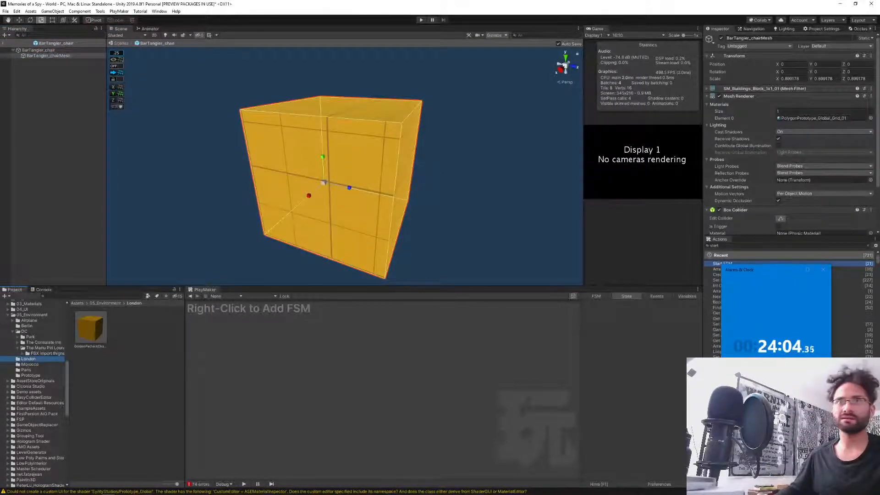
- Add the TikiChair prefab from the DC environment's Manu Piri Lounge folder to the open BarTangier_chair prefab
{"action": "left_click", "coordinate": [13, 331]}
{"action": "left_click", "coordinate": [24, 331]}
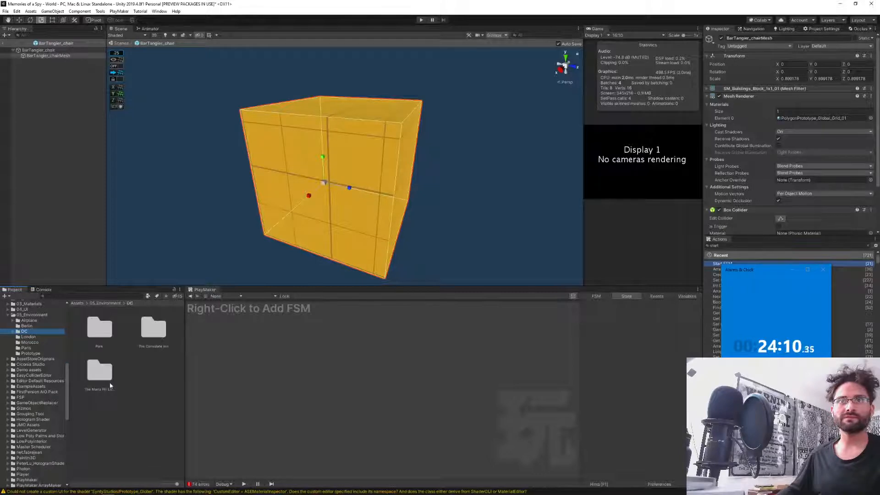
{"action": "double_click", "coordinate": [99, 370]}
{"action": "left_click", "coordinate": [120, 460]}
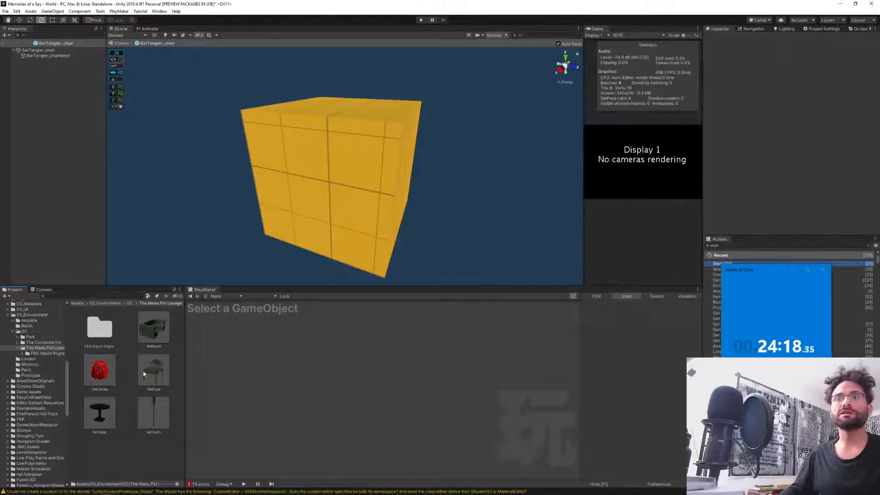
{"action": "left_click_drag", "start_coordinate": [156, 375], "coordinate": [62, 177]}
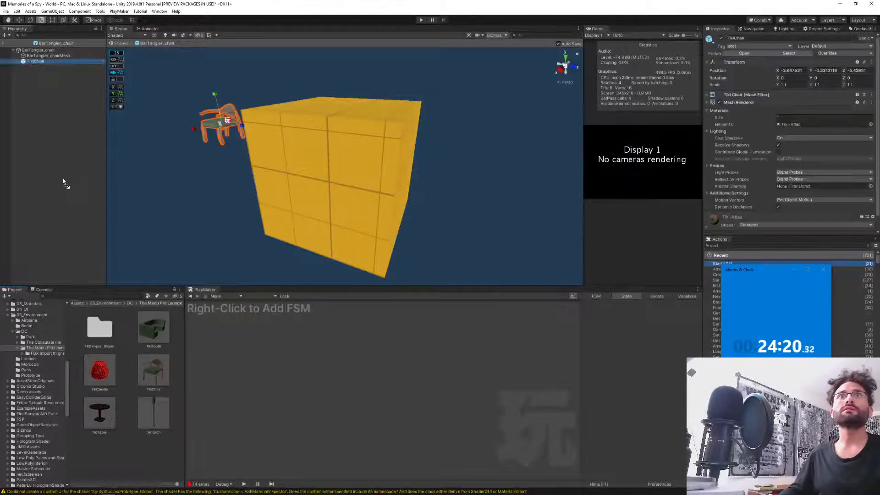
- Completely unpack the TikiChair prefab instance inside the BarTangier_chair prefab
{"action": "left_click", "coordinate": [18, 62]}
{"action": "left_click", "coordinate": [36, 67]}
{"action": "key", "text": "Delete"}
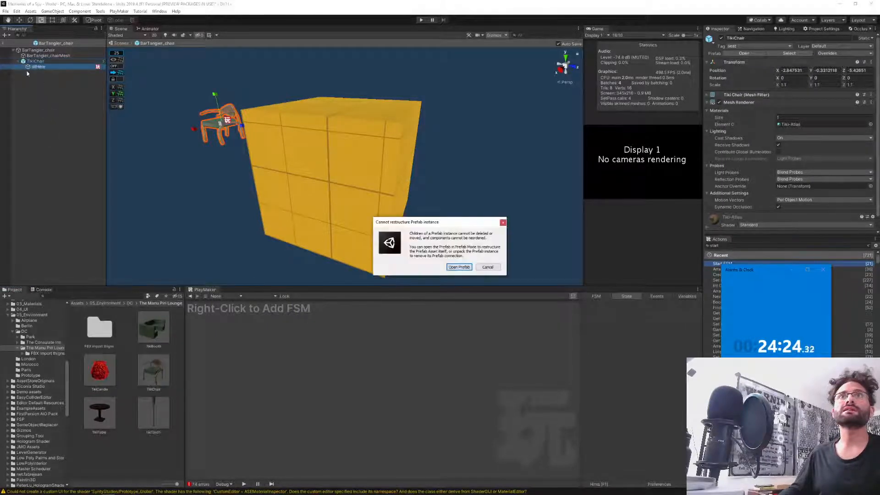
{"action": "left_click", "coordinate": [36, 61]}
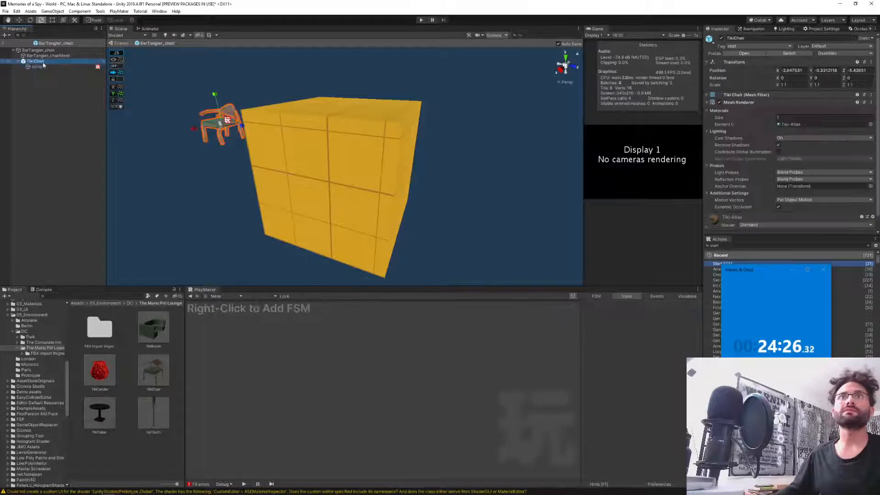
{"action": "right_click", "coordinate": [42, 63]}
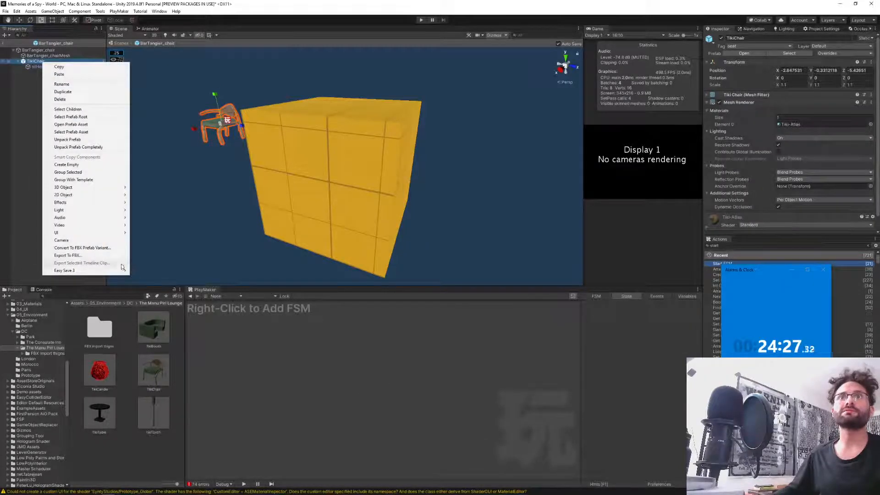
{"action": "left_click", "coordinate": [87, 147]}
- Move the sitHere object out of TikiChair to sit directly under the BarTangier_chair root, and delete TikiChair
{"action": "left_click", "coordinate": [32, 66]}
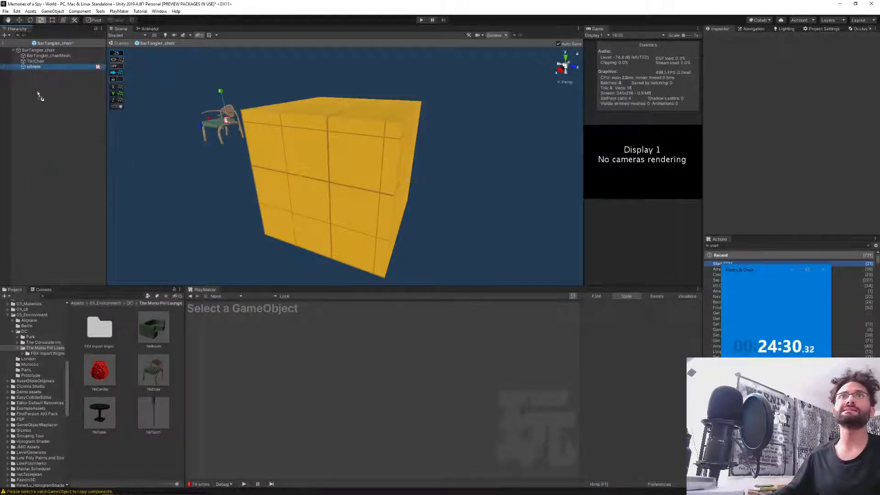
{"action": "left_click", "coordinate": [31, 62]}
{"action": "key", "text": "Delete"}
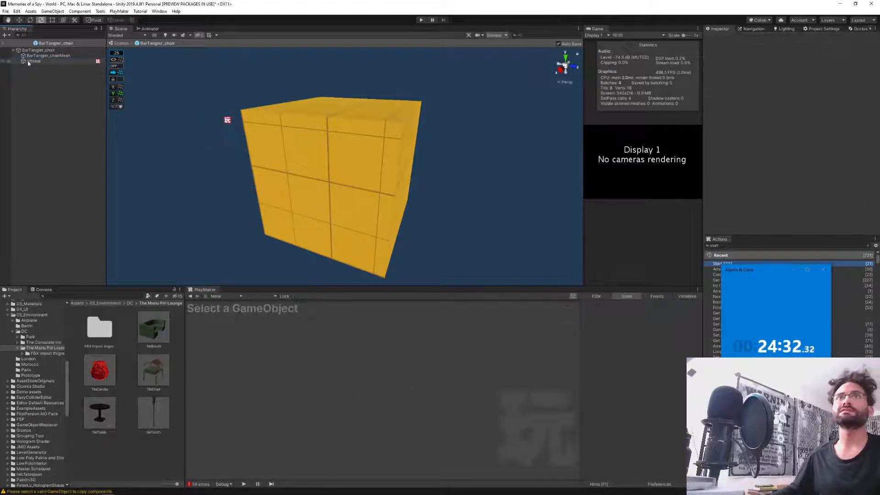
- Reset the sitHere object's position to X 0, Y 0, Z 0
{"action": "left_click", "coordinate": [227, 109]}
{"action": "left_click", "coordinate": [792, 64]}
{"action": "type", "text": "0"}
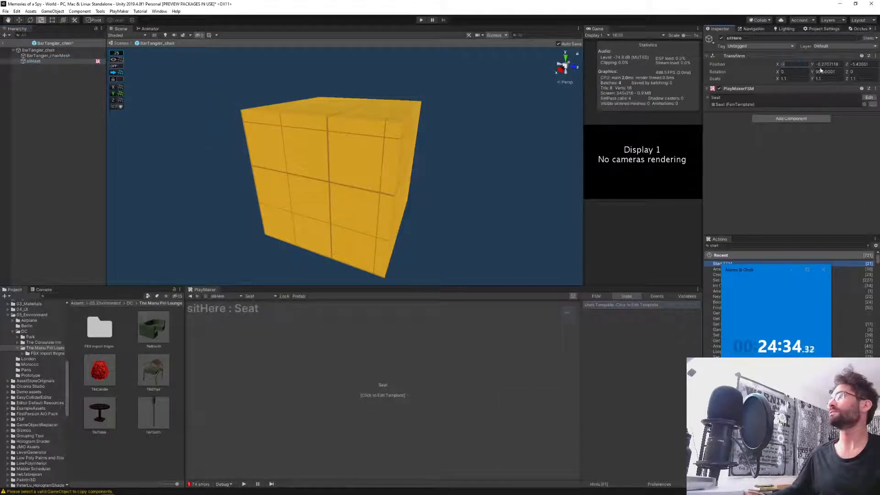
{"action": "left_click", "coordinate": [825, 65]}
{"action": "type", "text": "0"}
{"action": "left_click", "coordinate": [865, 65]}
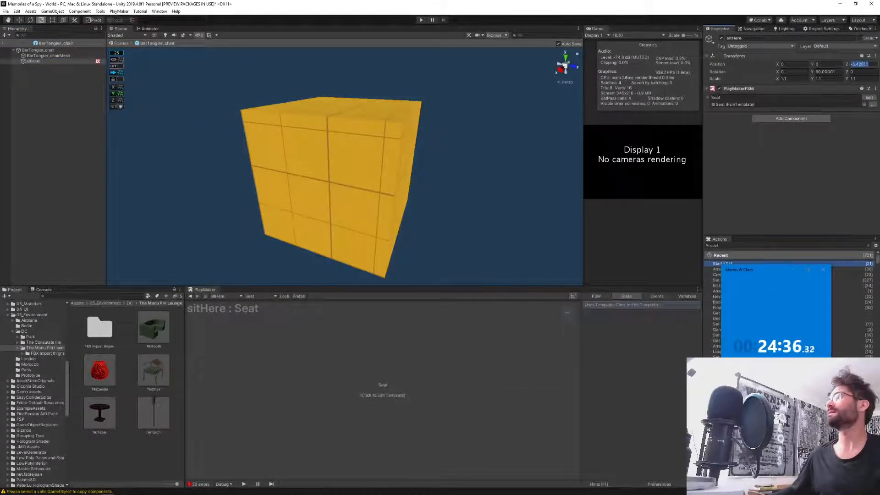
{"action": "type", "text": "0w"}
- Move sitHere to the upper part of the chair block, at about X 0.284, Y 0.862, Z 0.449
{"action": "right_click_drag", "start_coordinate": [359, 180], "coordinate": [297, 183]}
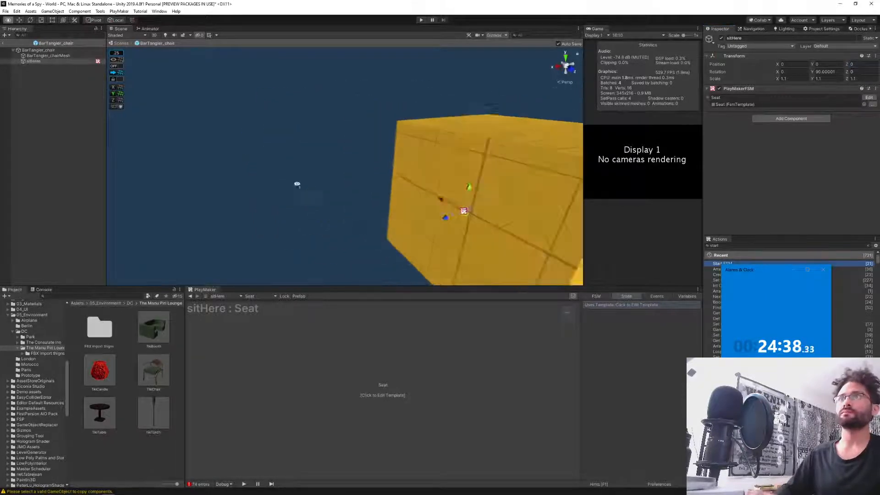
{"action": "middle_click_drag", "start_coordinate": [296, 183], "coordinate": [133, 220]}
{"action": "left_click", "coordinate": [566, 67]}
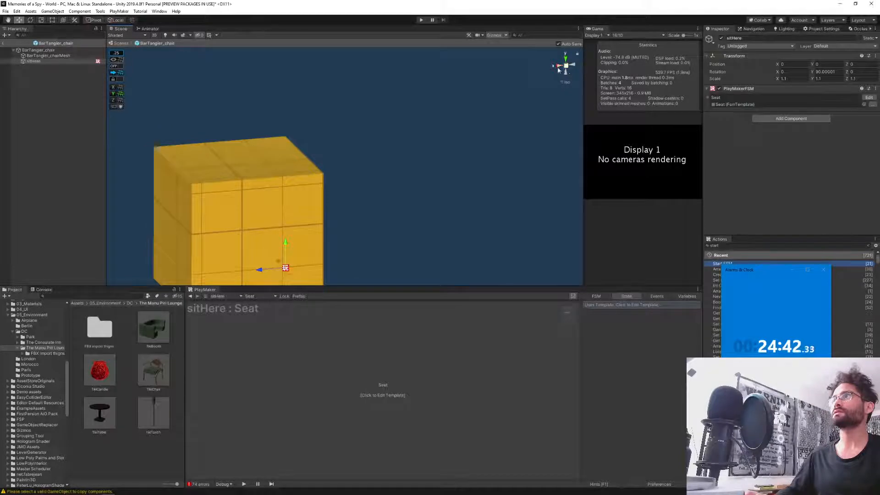
{"action": "left_click", "coordinate": [556, 66]}
{"action": "left_click_drag", "start_coordinate": [305, 269], "coordinate": [375, 258]}
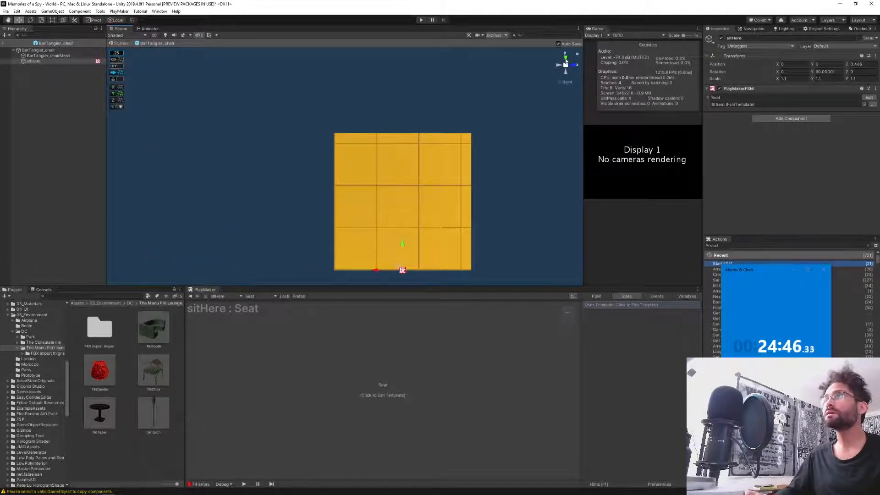
{"action": "left_click", "coordinate": [566, 60]}
{"action": "left_click_drag", "start_coordinate": [427, 108], "coordinate": [459, 114]}
{"action": "left_click", "coordinate": [565, 54]}
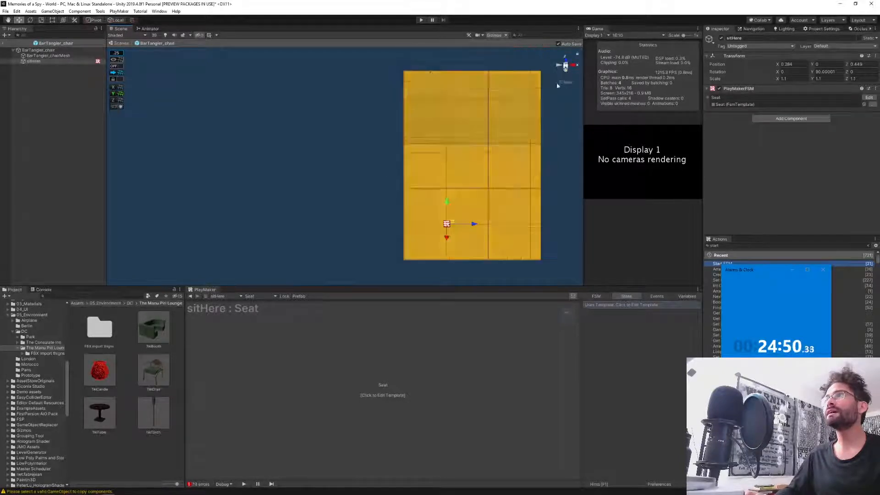
{"action": "left_click_drag", "start_coordinate": [447, 244], "coordinate": [439, 115]}
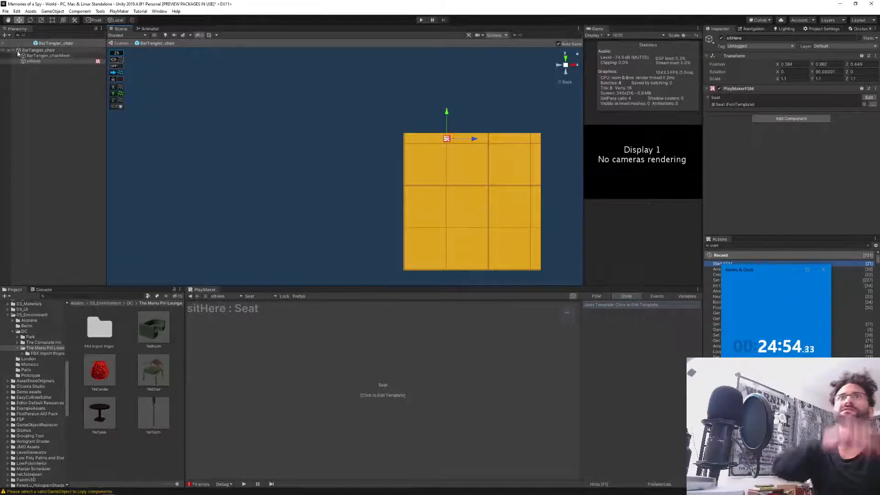
- Open sitHere's Seat FSM template for editing and set the Find Game Object action's object name to BarTangier
{"action": "left_click", "coordinate": [869, 97]}
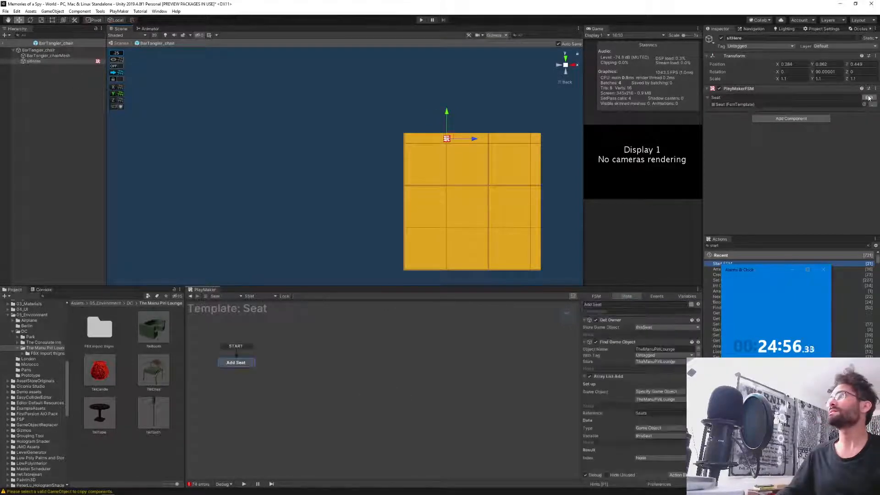
{"action": "left_click", "coordinate": [673, 349]}
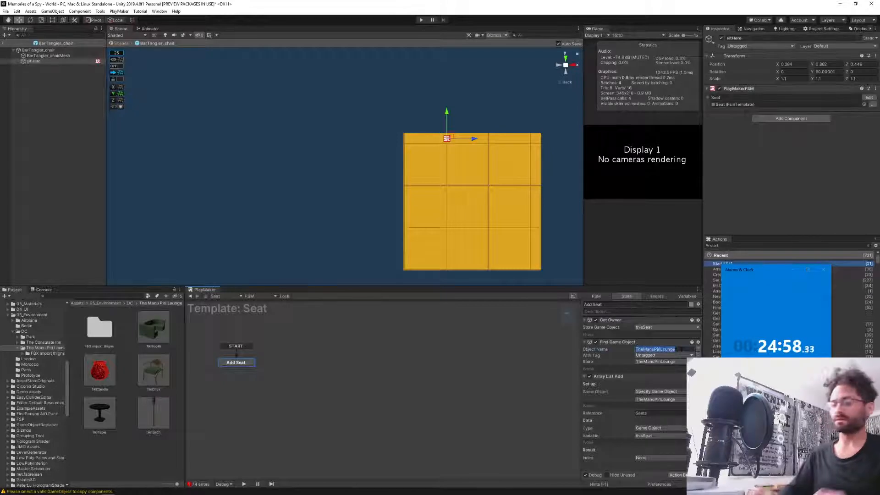
{"action": "type", "text": "BarTangier"}
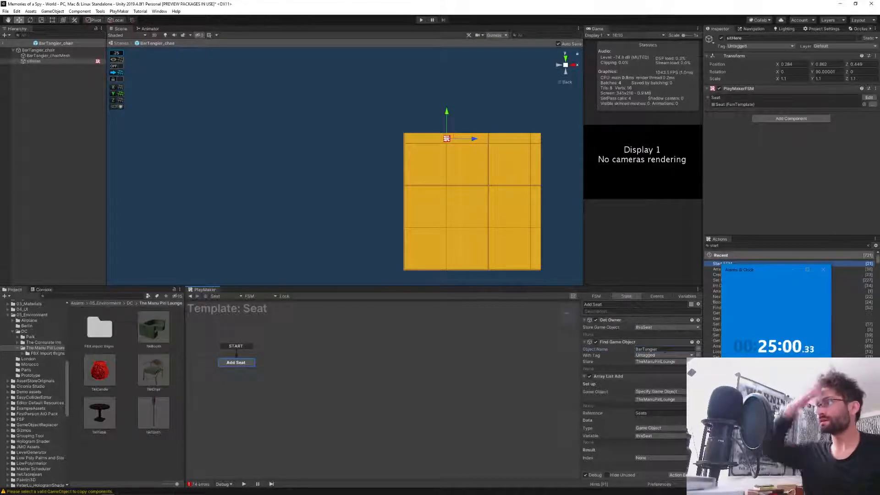
- Rename the Seat template's lounge GameObject variable to BarTangier
{"action": "left_click", "coordinate": [687, 296]}
{"action": "left_click", "coordinate": [596, 326]}
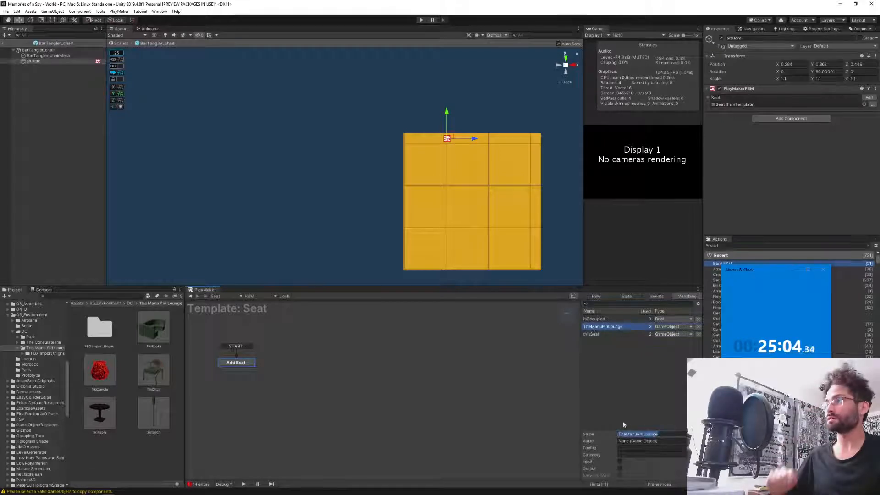
{"action": "type", "text": "BarTangier"}
{"action": "key", "text": "Return"}
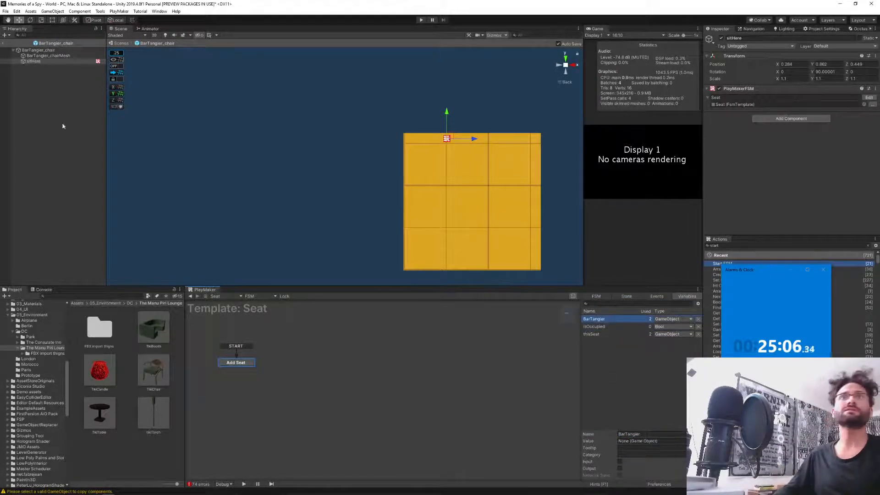
- Leave the chair prefab and open the Npc prefab from the Character folder in 01_Prefabs
{"action": "left_click", "coordinate": [46, 51]}
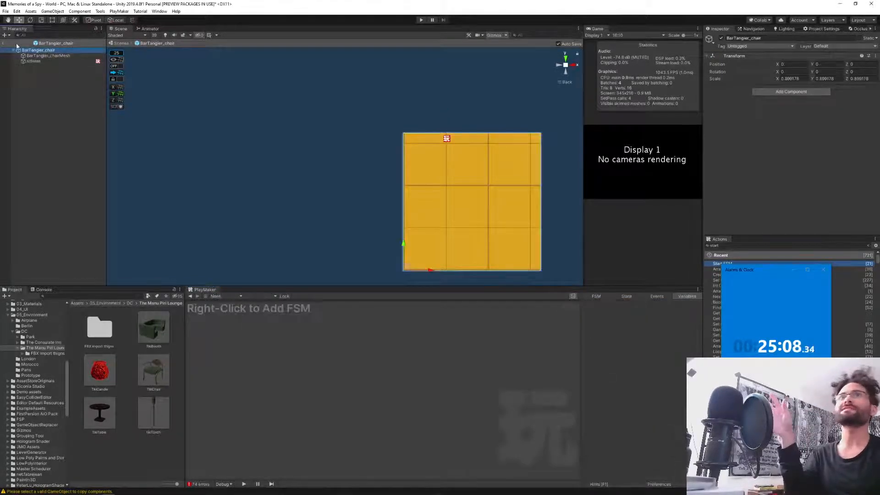
{"action": "left_click", "coordinate": [2, 43]}
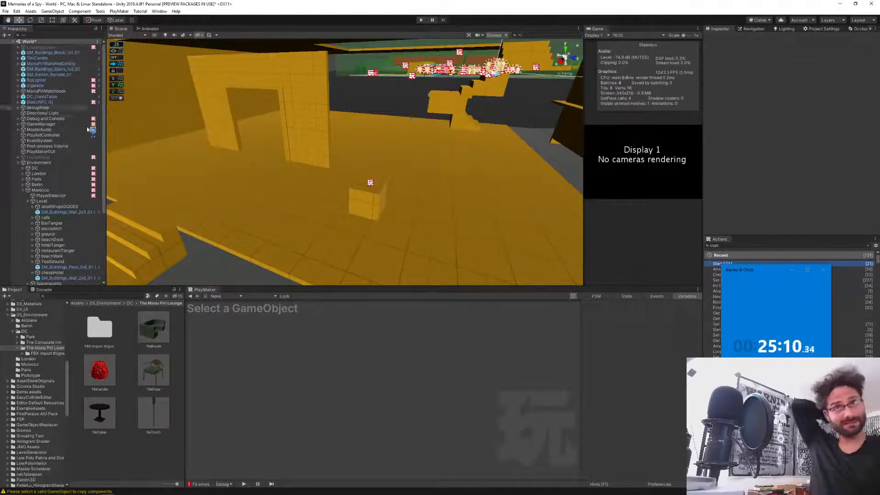
{"action": "scroll", "coordinate": [45, 380], "scroll_direction": "up", "scroll_amount": 10}
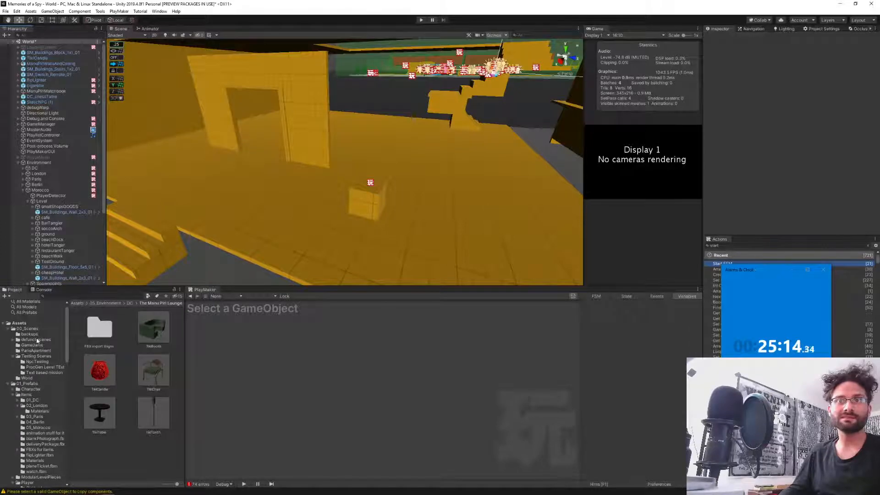
{"action": "scroll", "coordinate": [52, 433], "scroll_direction": "down", "scroll_amount": 3}
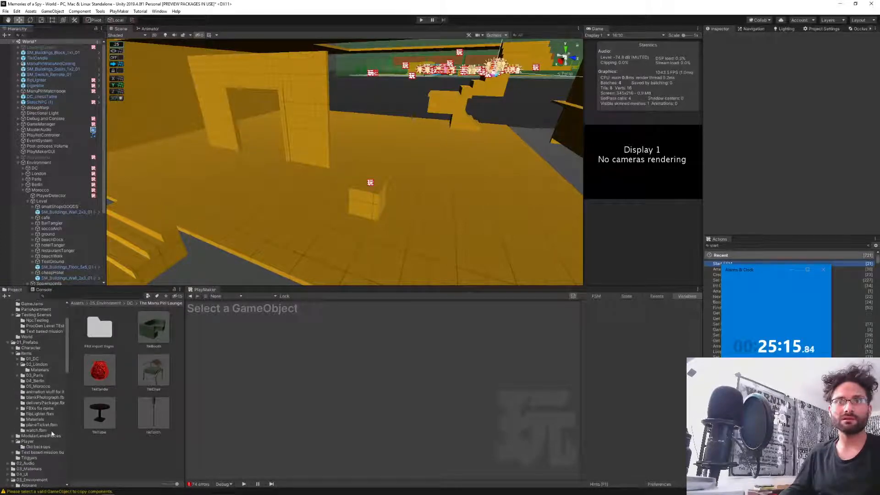
{"action": "left_click", "coordinate": [30, 347]}
{"action": "double_click", "coordinate": [154, 372]}
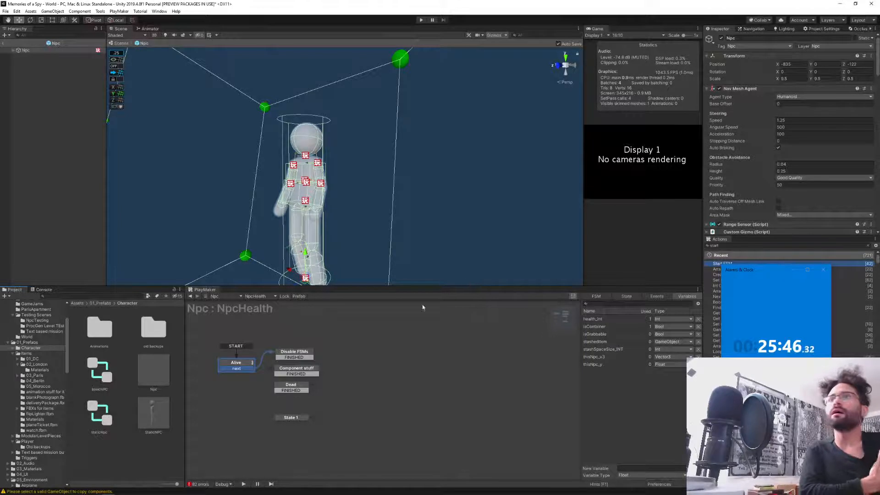
- In the Npc's MoroccoSignals FSM, set the second compare string of the "continue last signal (place)" state to BarTangier
{"action": "left_click", "coordinate": [251, 297]}
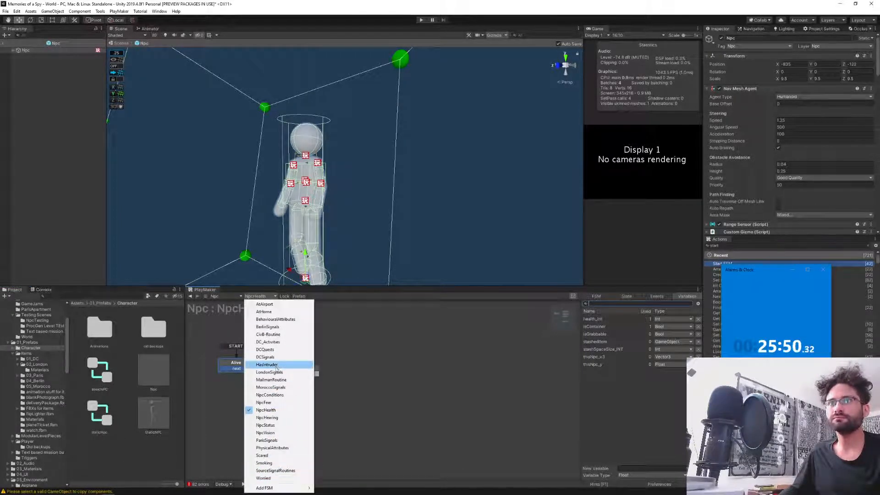
{"action": "left_click", "coordinate": [270, 387]}
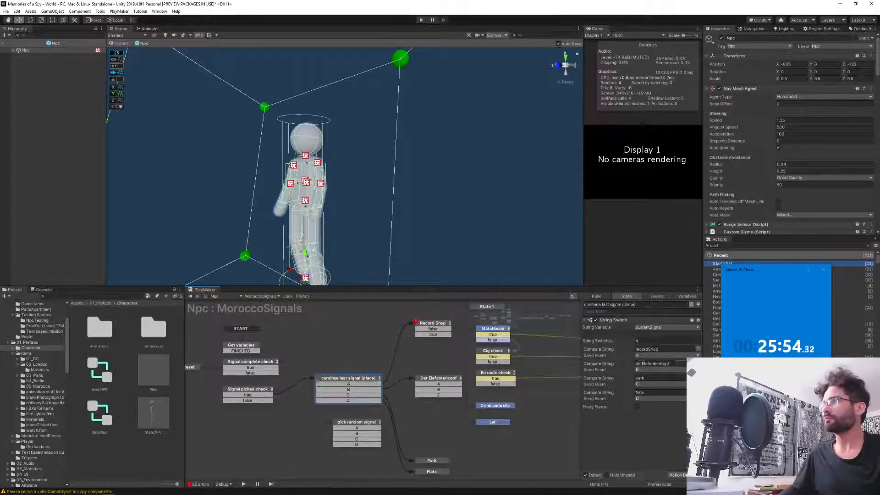
{"action": "left_click", "coordinate": [660, 364]}
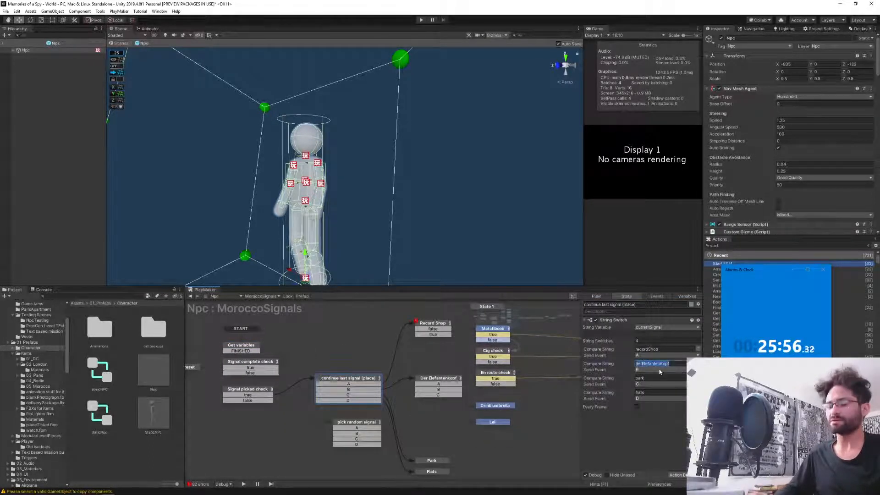
{"action": "type", "text": "BarTangier"}
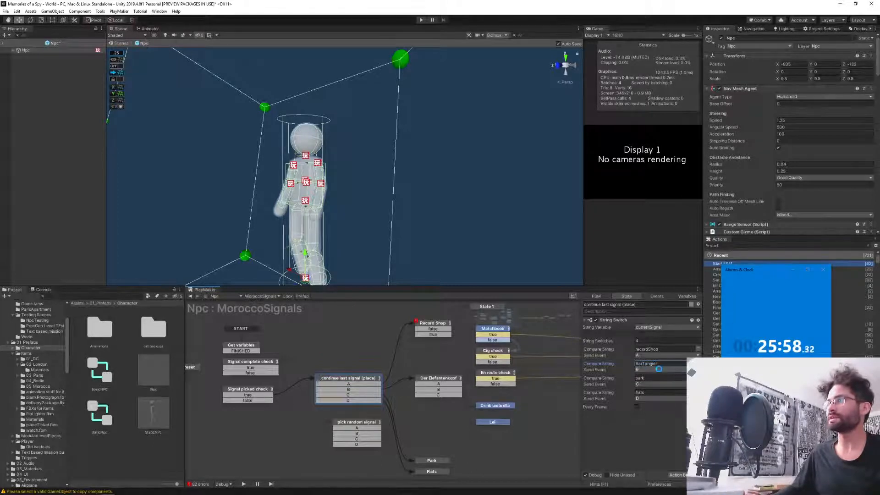
- Rename the Der Elefantenkopf state to BarTangier and set its currentSignal string value to BarTangier
{"action": "left_click", "coordinate": [434, 378]}
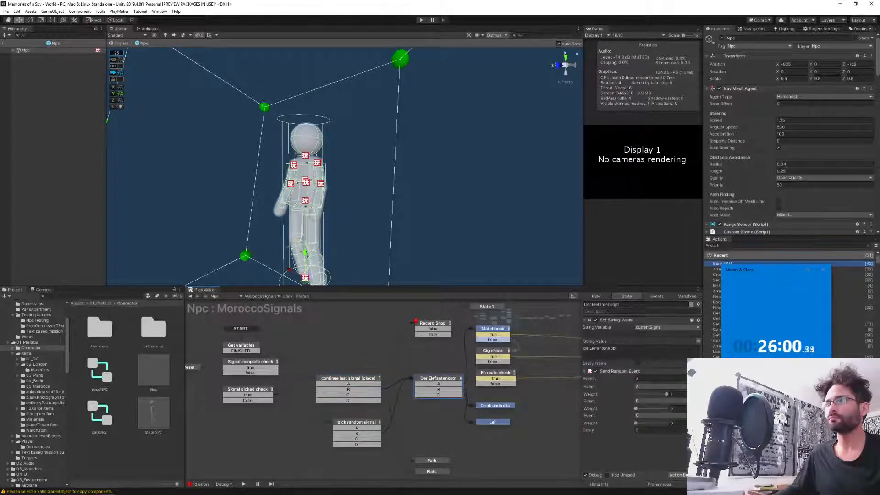
{"action": "type", "text": "BarTangier"}
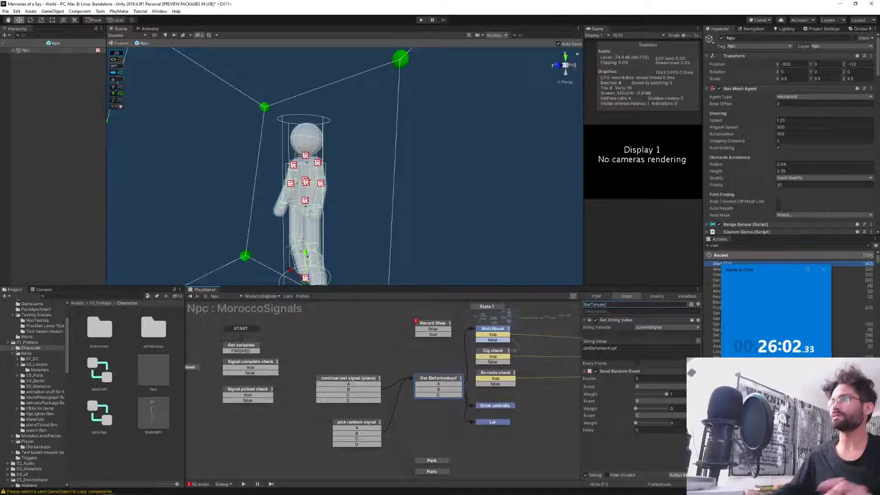
{"action": "left_click", "coordinate": [636, 347]}
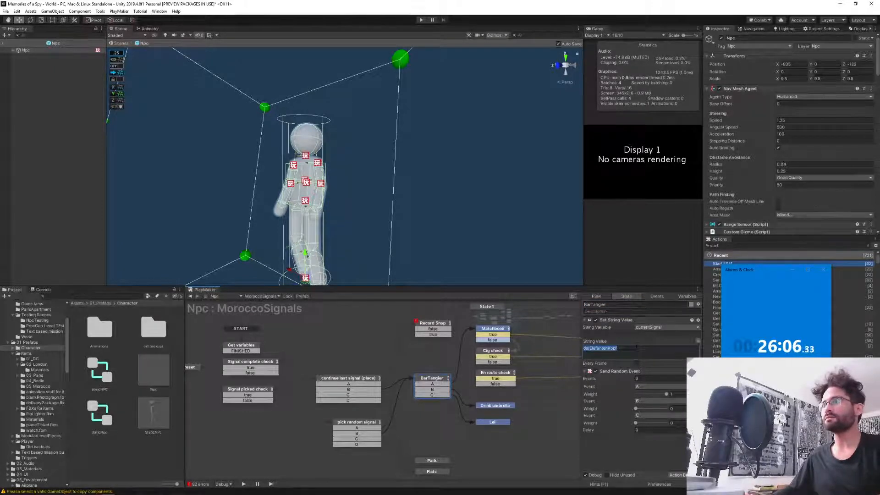
{"action": "type", "text": "BarTangier"}
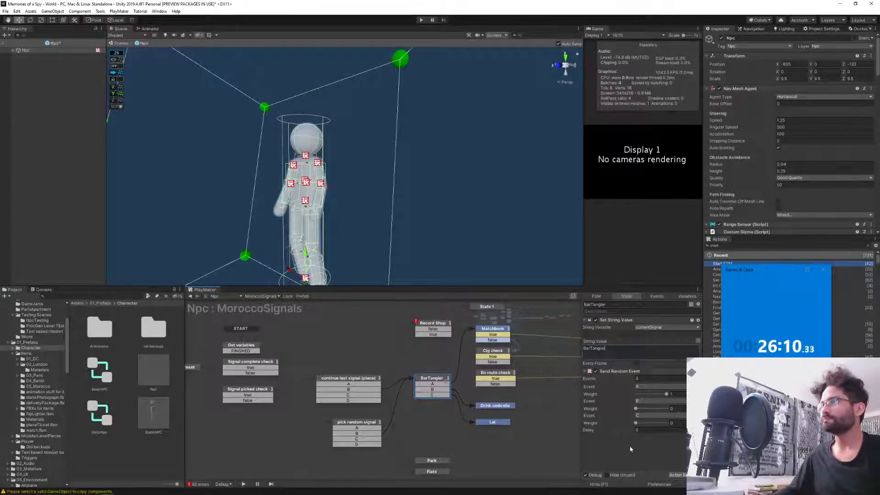
{"action": "key", "text": "Return"}
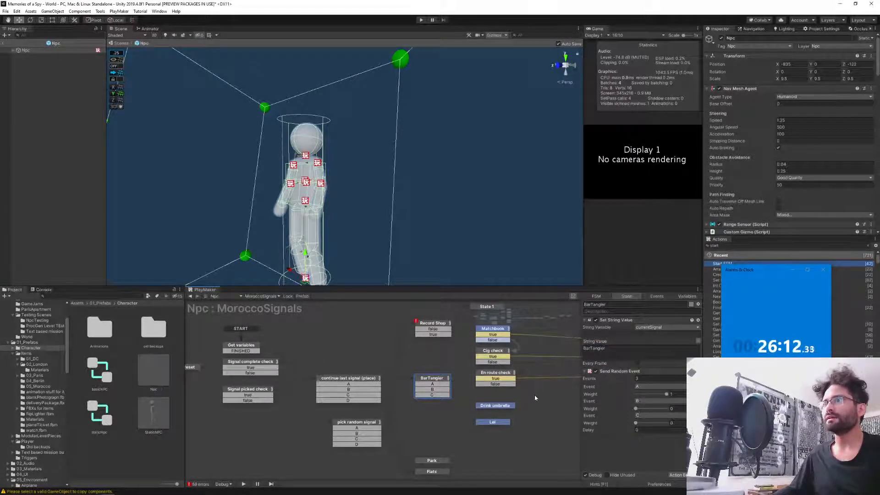
{"action": "middle_click_drag", "start_coordinate": [534, 402], "coordinate": [461, 392]}
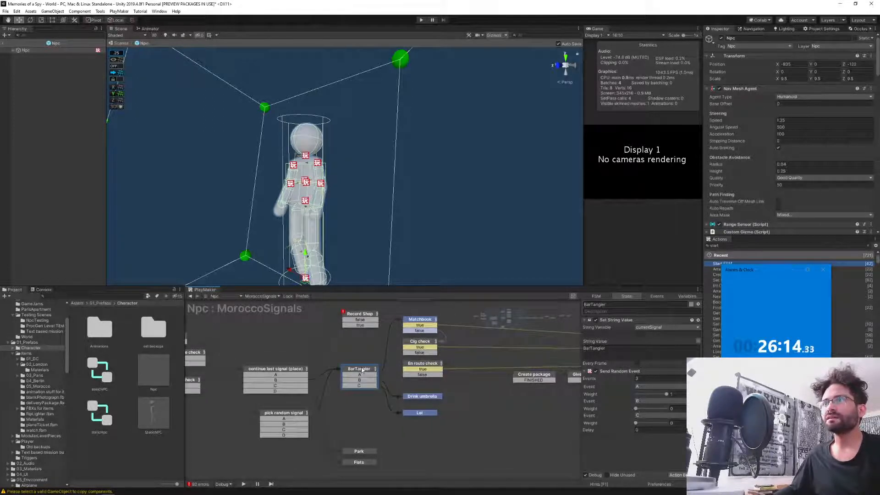
- In the Create package state, set the second Create Object action's game object to MoroccoMatchbook from the 05_Morocco items folder
{"action": "left_click", "coordinate": [420, 319]}
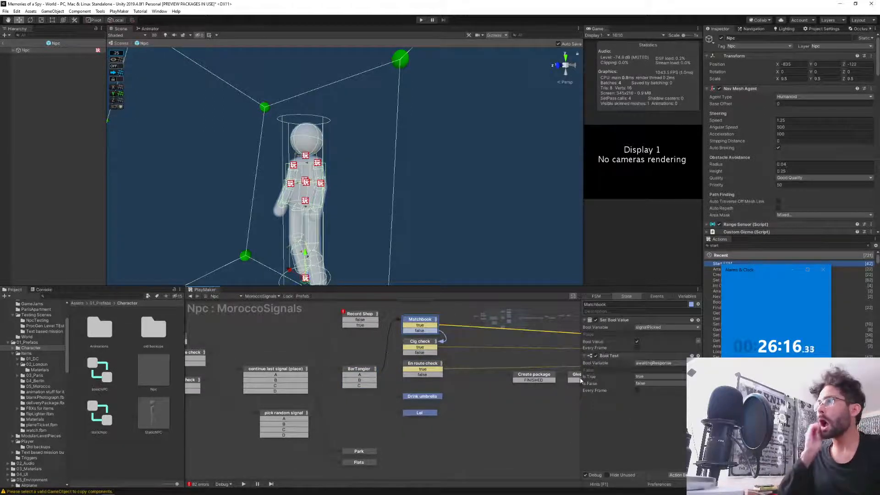
{"action": "left_click", "coordinate": [580, 374]}
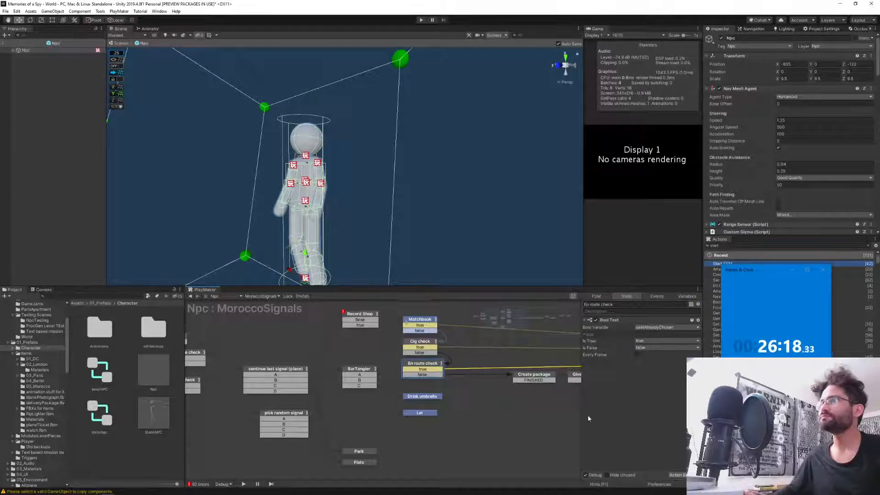
{"action": "middle_click_drag", "start_coordinate": [499, 421], "coordinate": [316, 413]}
{"action": "left_click", "coordinate": [351, 368]}
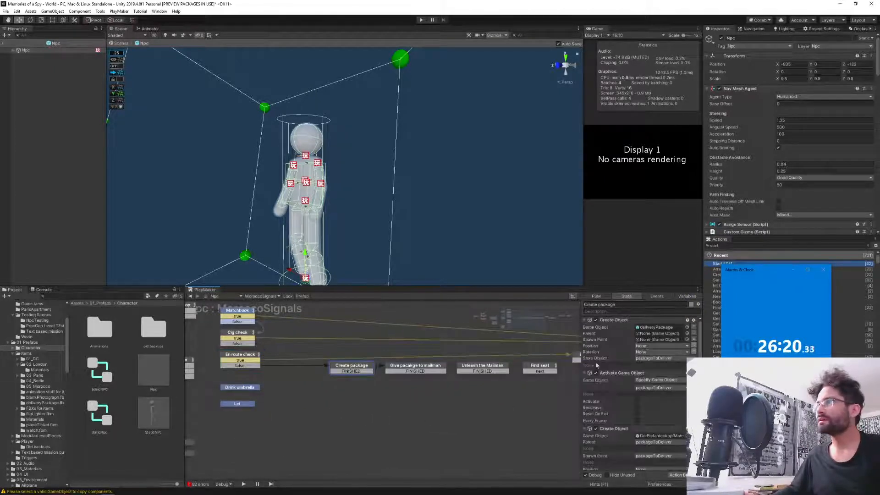
{"action": "scroll", "coordinate": [615, 393], "scroll_direction": "down", "scroll_amount": 3}
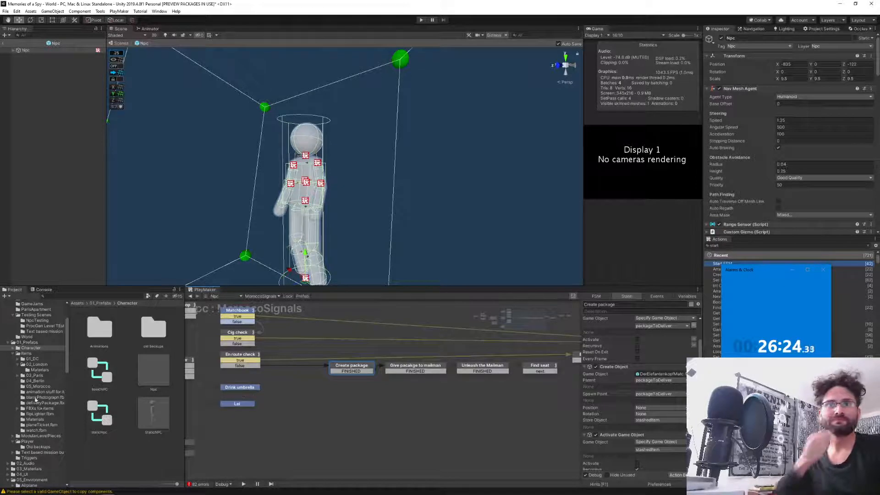
{"action": "scroll", "coordinate": [35, 426], "scroll_direction": "down", "scroll_amount": 3}
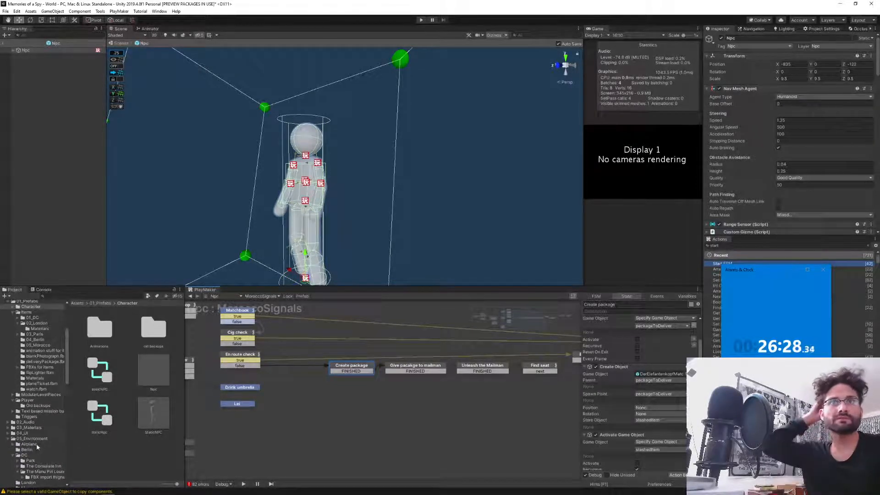
{"action": "left_click", "coordinate": [26, 312]}
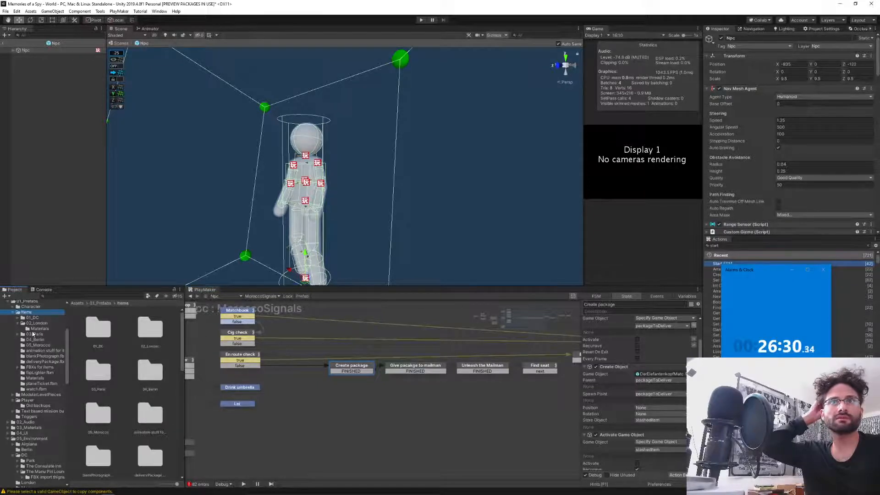
{"action": "left_click", "coordinate": [36, 345]}
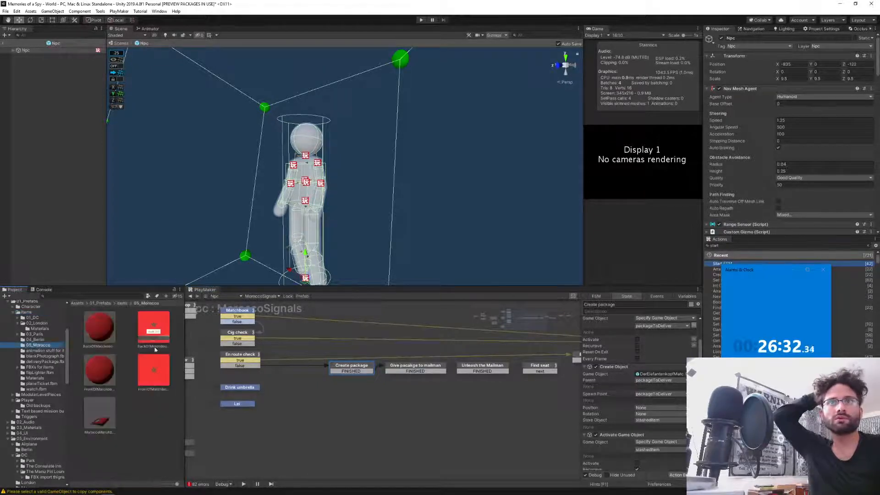
{"action": "left_click_drag", "start_coordinate": [104, 413], "coordinate": [661, 376]}
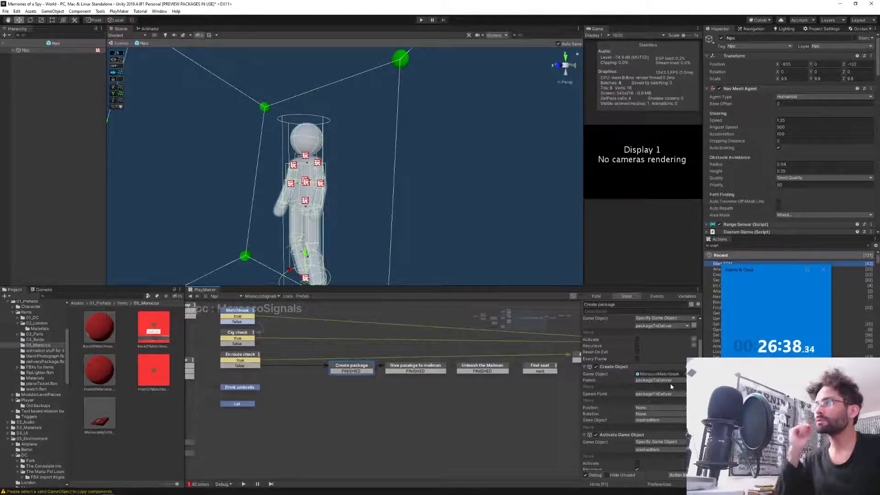
- Replace the German stamp in the Create package state's Set Material action with the mailStamp_MOROCCO material from the deliveryPackage folder
{"action": "scroll", "coordinate": [628, 400], "scroll_direction": "down", "scroll_amount": 5}
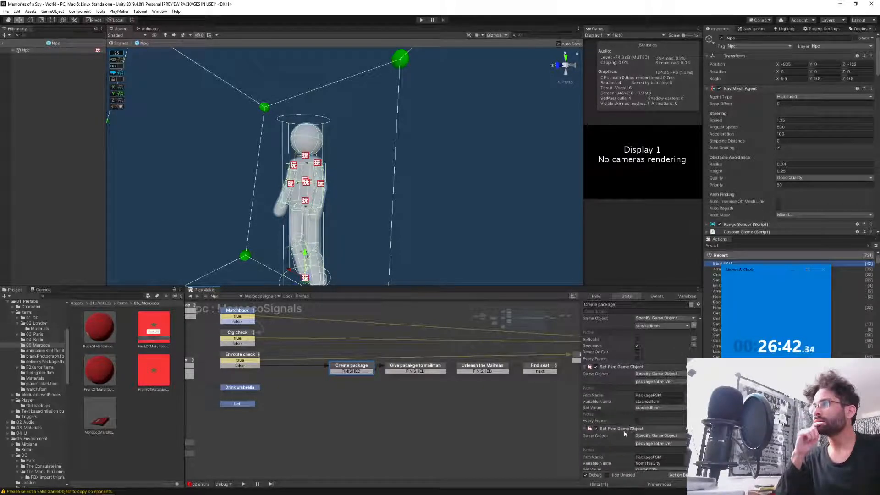
{"action": "scroll", "coordinate": [624, 429], "scroll_direction": "down", "scroll_amount": 5}
{"action": "scroll", "coordinate": [627, 427], "scroll_direction": "down", "scroll_amount": 1}
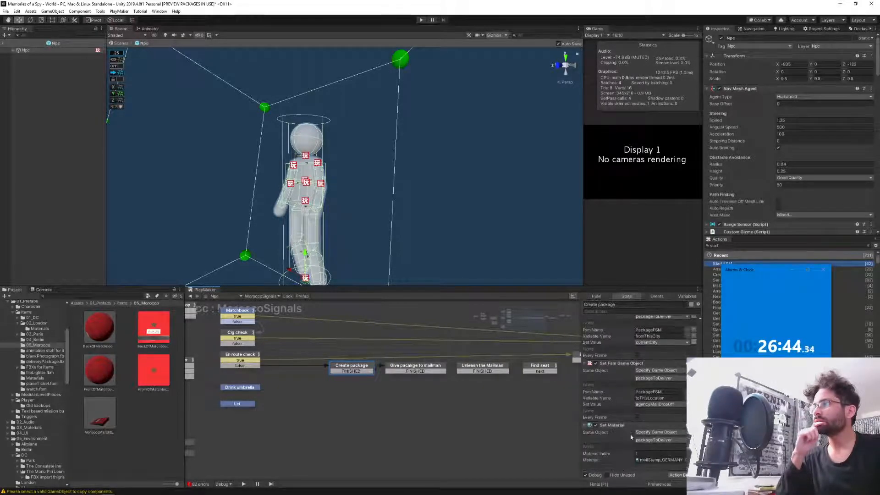
{"action": "left_click", "coordinate": [659, 459]}
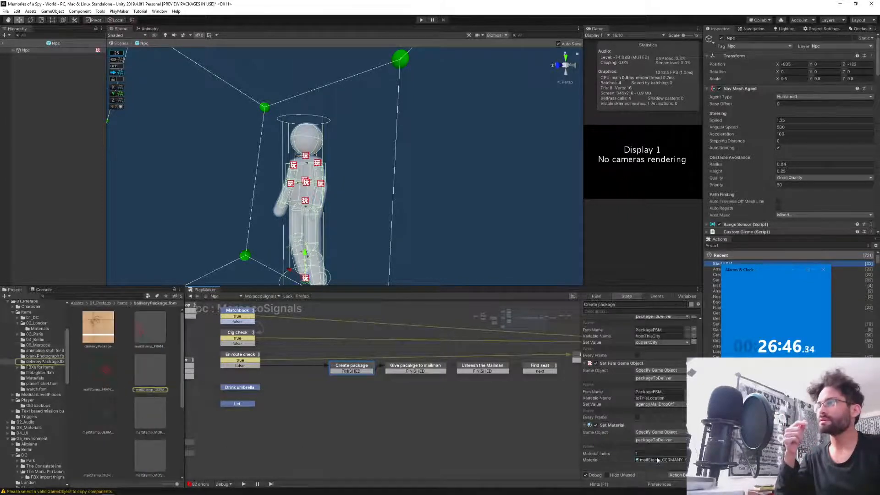
{"action": "scroll", "coordinate": [151, 414], "scroll_direction": "down", "scroll_amount": 1}
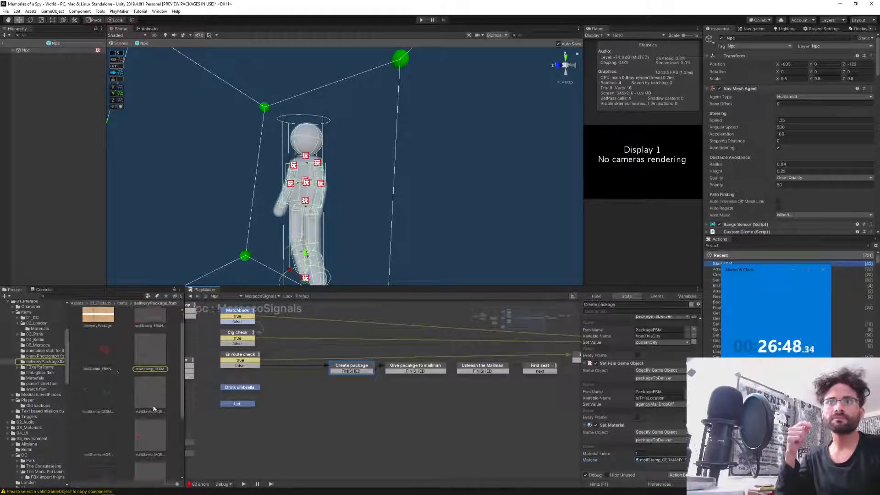
{"action": "left_click_drag", "start_coordinate": [151, 403], "coordinate": [661, 463]}
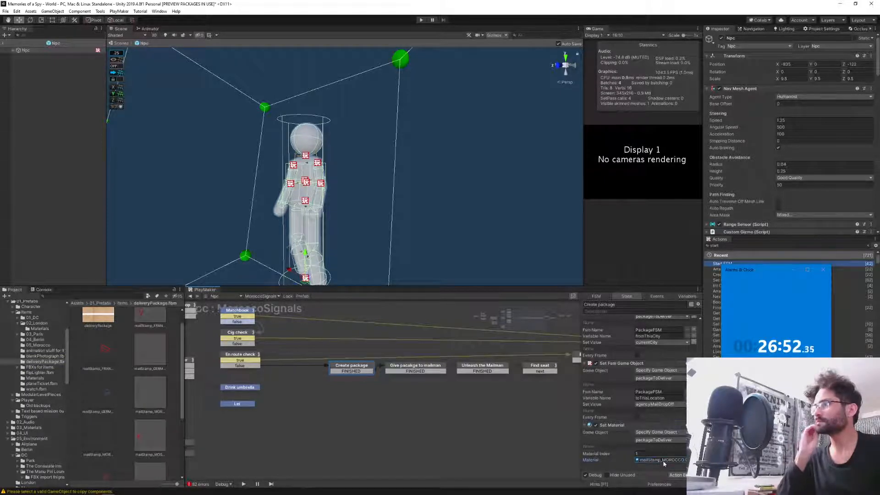
- In the Find seat state, set the Find Game Object action's object name to BarTangier
{"action": "left_click", "coordinate": [388, 371]}
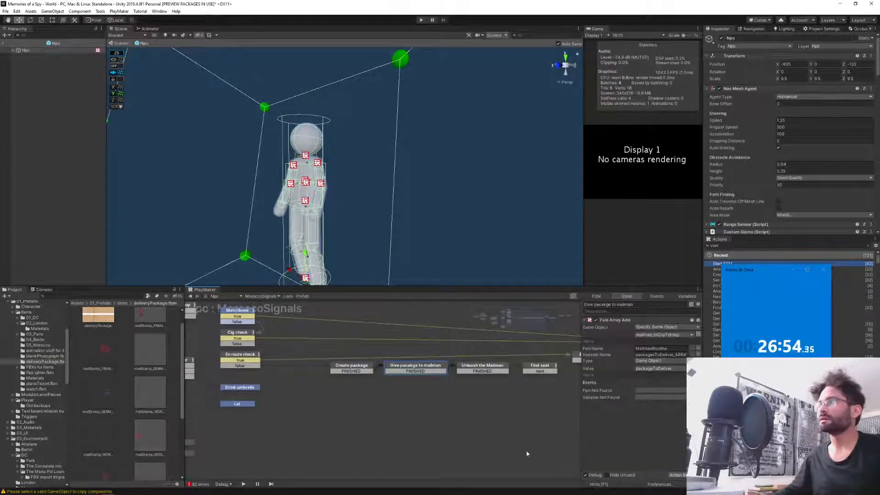
{"action": "left_click", "coordinate": [482, 371]}
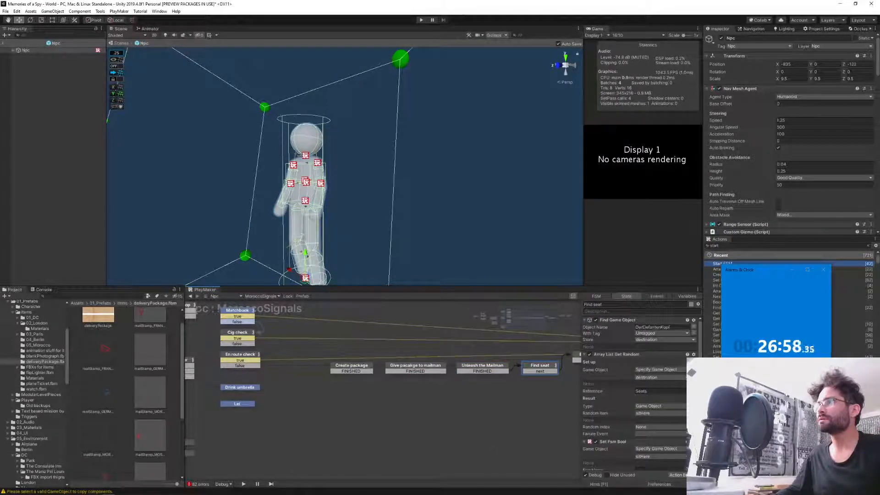
{"action": "left_click", "coordinate": [669, 326]}
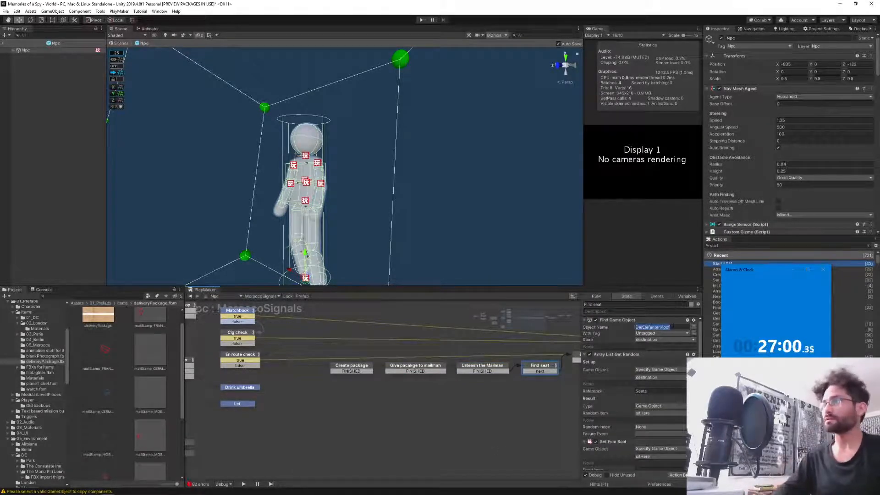
{"action": "type", "text": "BarTangier"}
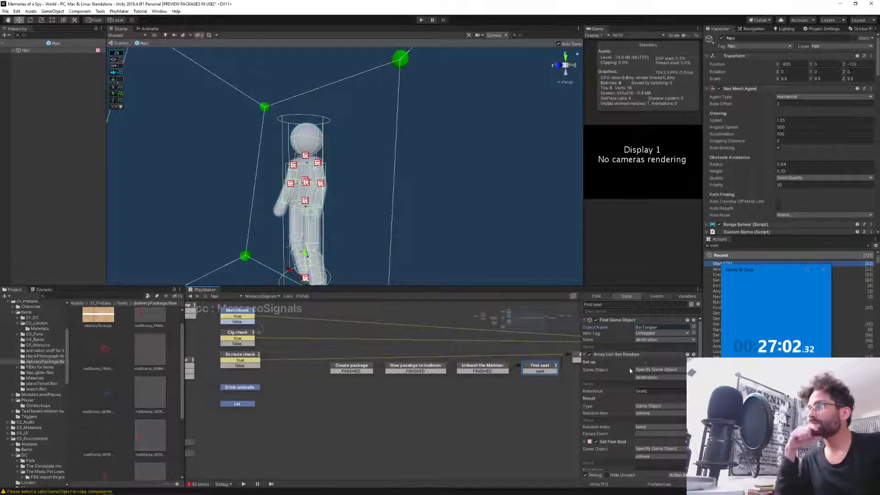
- Review the actions of the En route 2, Sit and put cig in mouth, and Begin meeting states for remaining location references
{"action": "scroll", "coordinate": [612, 385], "scroll_direction": "down", "scroll_amount": 6}
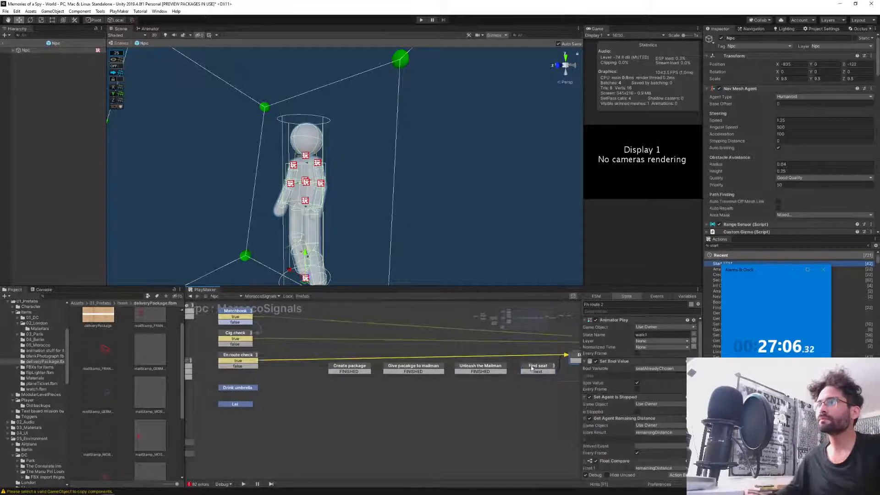
{"action": "scroll", "coordinate": [609, 386], "scroll_direction": "down", "scroll_amount": 3}
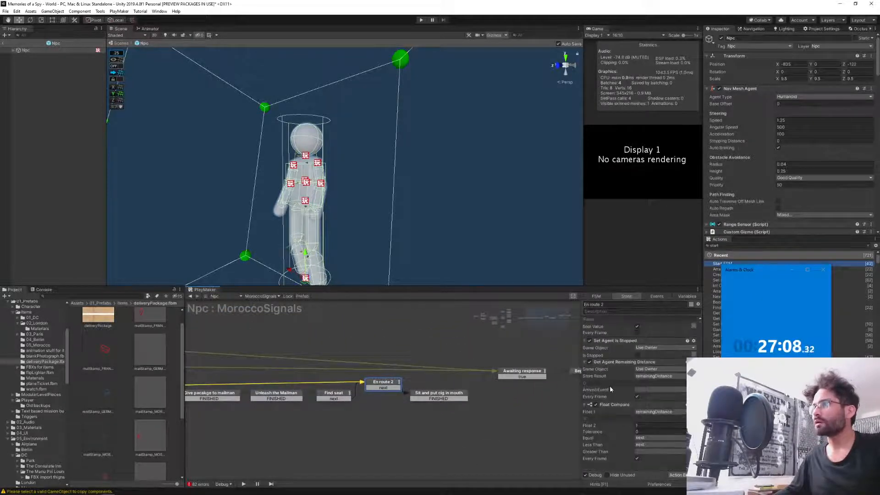
{"action": "scroll", "coordinate": [596, 385], "scroll_direction": "down", "scroll_amount": 5}
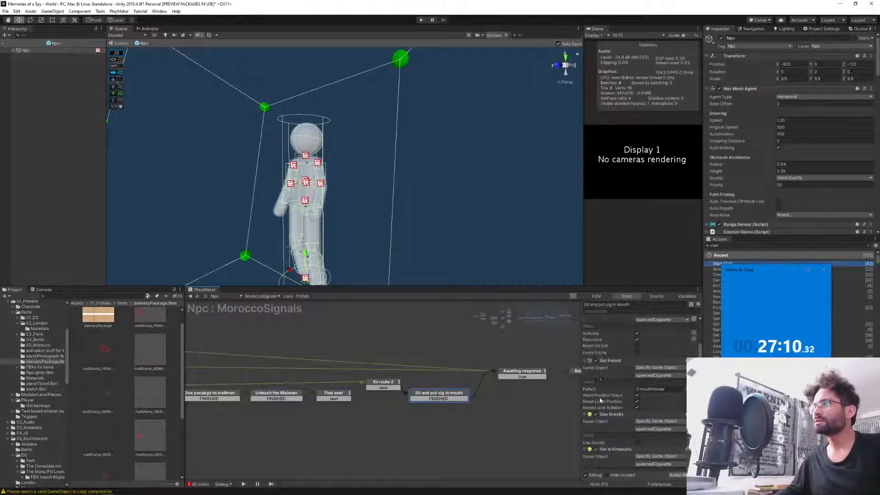
{"action": "scroll", "coordinate": [600, 401], "scroll_direction": "down", "scroll_amount": 3}
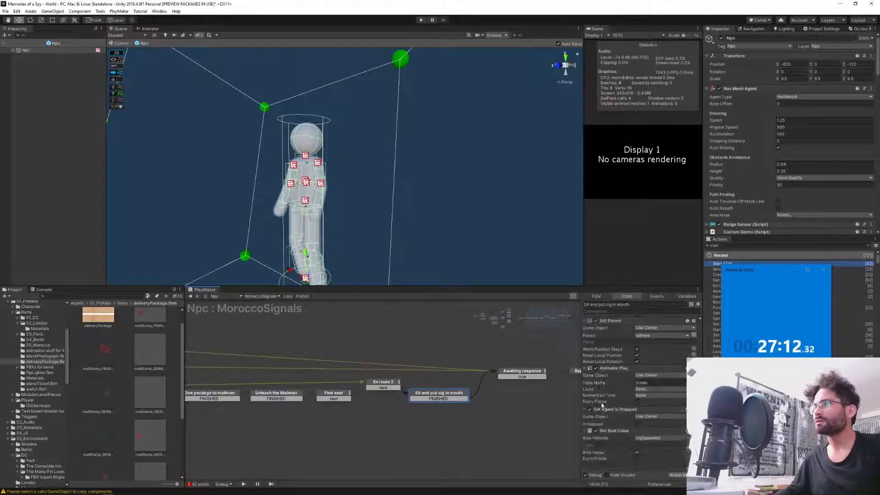
{"action": "scroll", "coordinate": [603, 388], "scroll_direction": "down", "scroll_amount": 5}
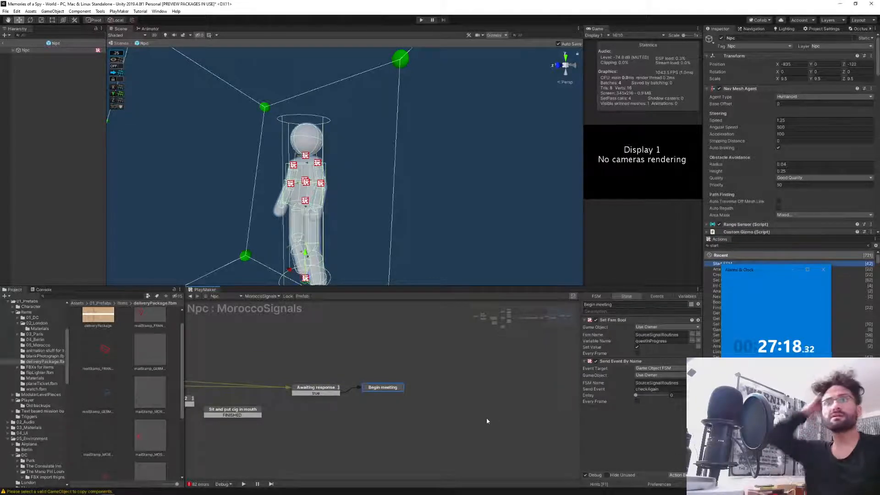
- In the SourceSignalRoutines FSM, add a Start FSM action to the MoroccoSignals state and assign the Npc's MoroccoSignals FSM to it
{"action": "left_click", "coordinate": [264, 296]}
{"action": "left_click", "coordinate": [275, 470]}
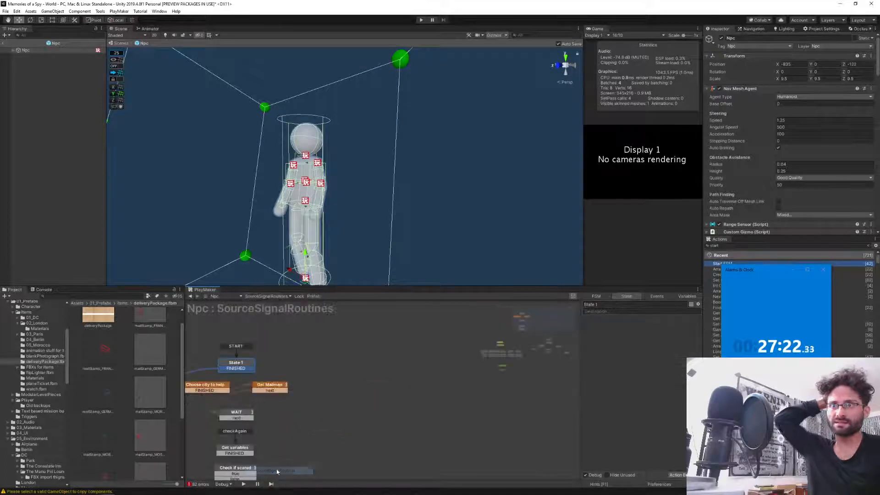
{"action": "middle_click_drag", "start_coordinate": [382, 433], "coordinate": [399, 338]}
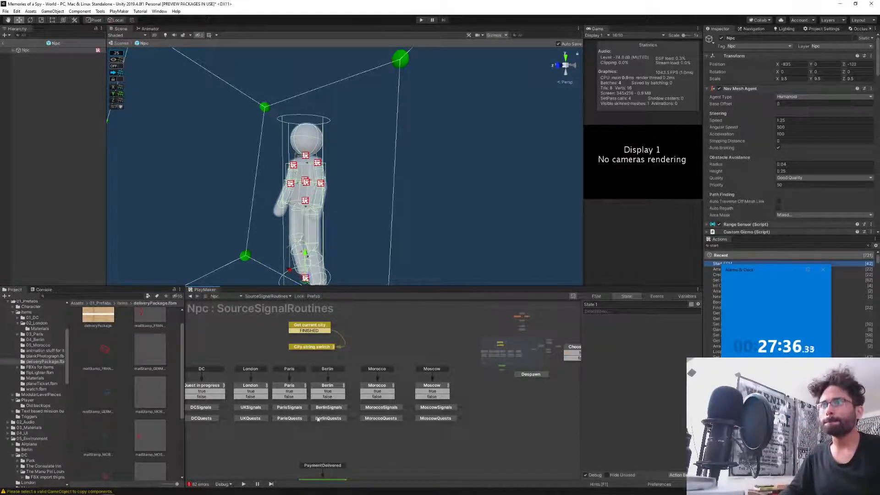
{"action": "left_click", "coordinate": [372, 408]}
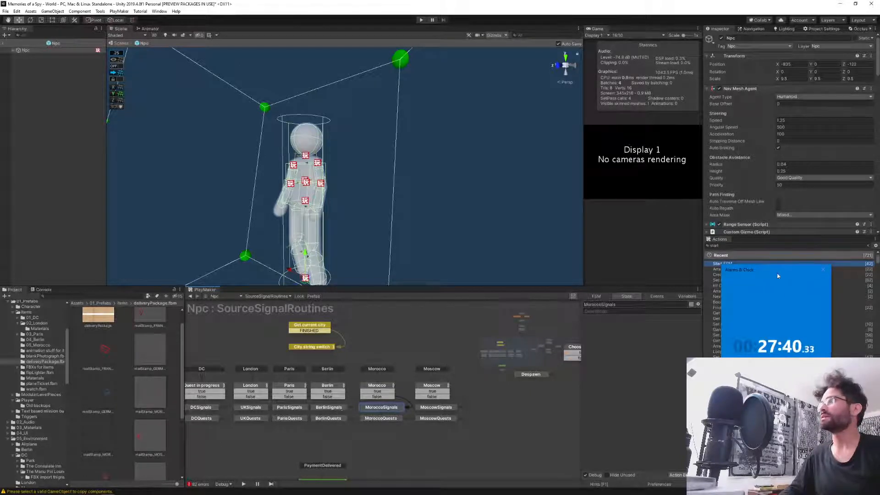
{"action": "left_click_drag", "start_coordinate": [760, 268], "coordinate": [764, 284]}
{"action": "left_click", "coordinate": [726, 264]}
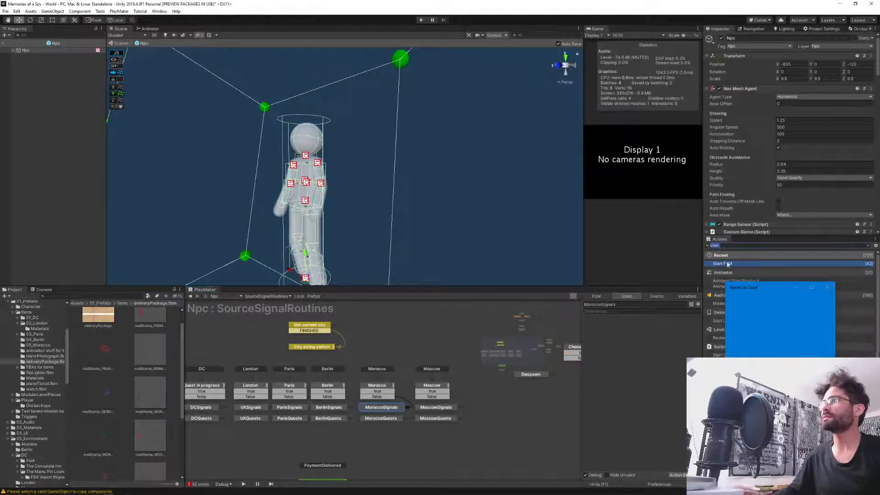
{"action": "double_click", "coordinate": [740, 265]}
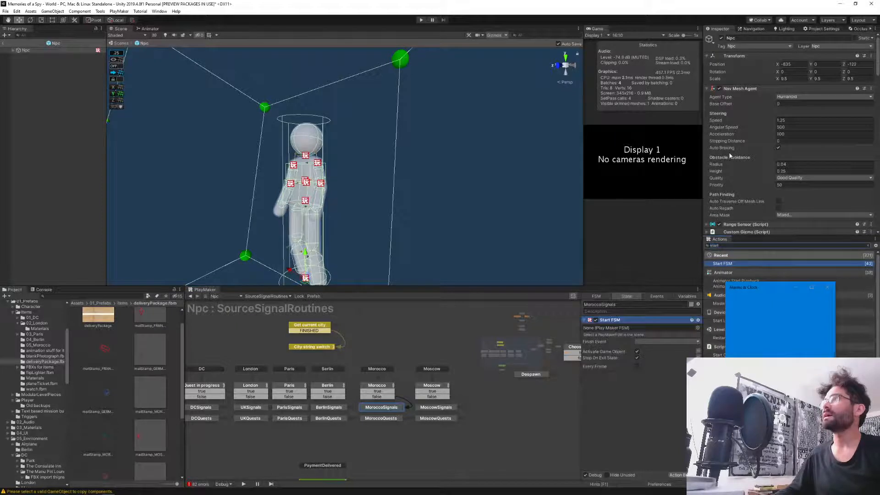
{"action": "scroll", "coordinate": [729, 156], "scroll_direction": "down", "scroll_amount": 10}
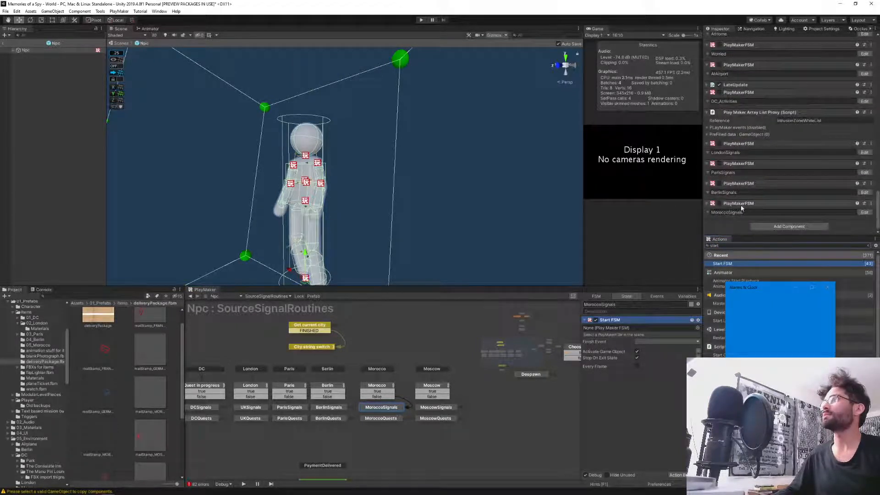
{"action": "left_click_drag", "start_coordinate": [619, 321], "coordinate": [616, 328]}
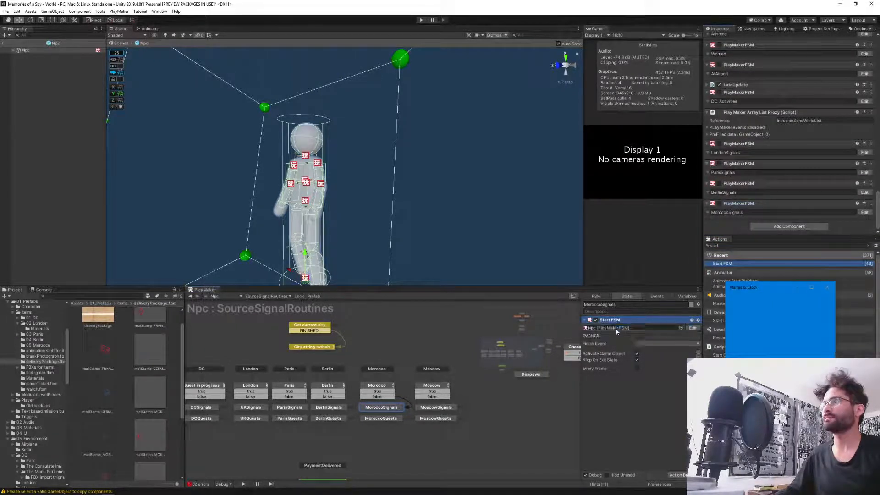
- Leave the Npc prefab and parent the scene's chair block SM_Buildings_Block_1x1_01 under BarTangier in the Morocco level
{"action": "left_click", "coordinate": [379, 419]}
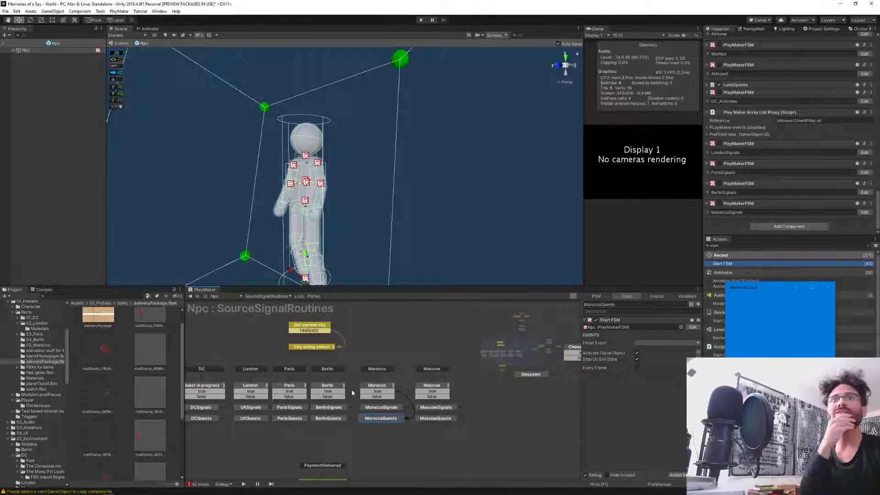
{"action": "left_click", "coordinate": [5, 45]}
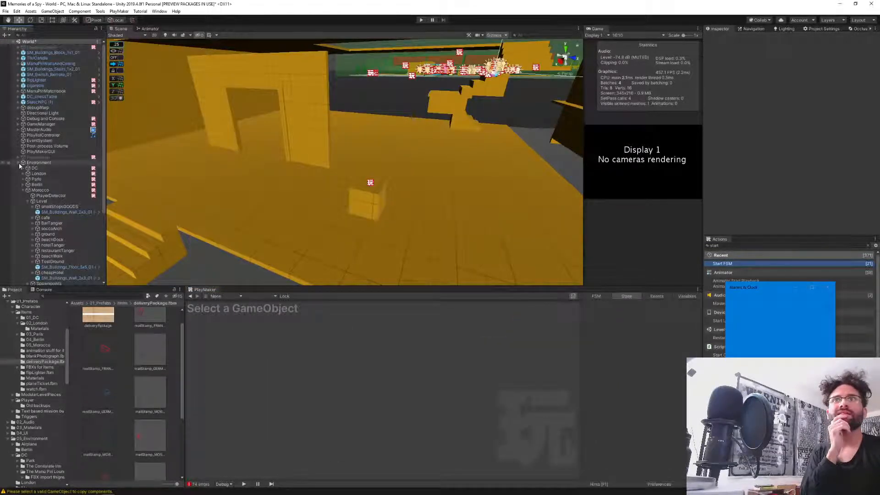
{"action": "left_click", "coordinate": [368, 202]}
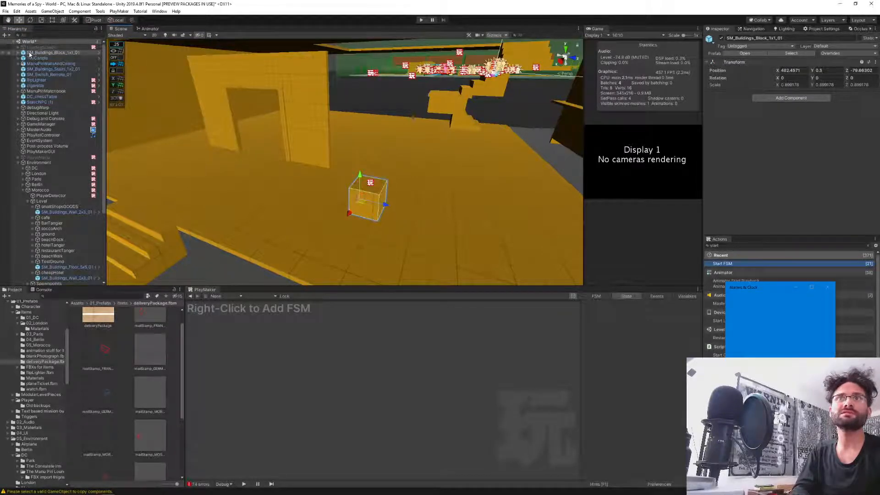
{"action": "left_click_drag", "start_coordinate": [30, 54], "coordinate": [57, 223]}
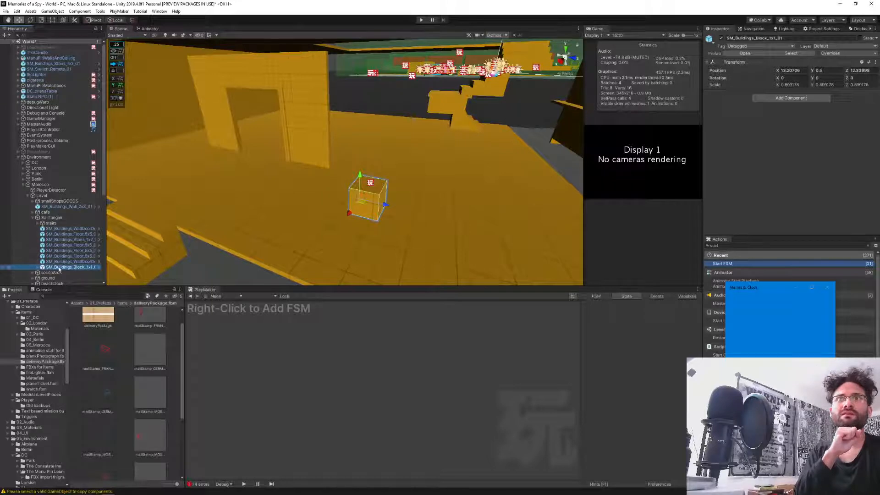
- Duplicate the chair block twice within BarTangier, placing the copies at about X 13.1, Z 14.3 and X 14.8, Z 13.2
{"action": "key", "text": "ctrl+d"}
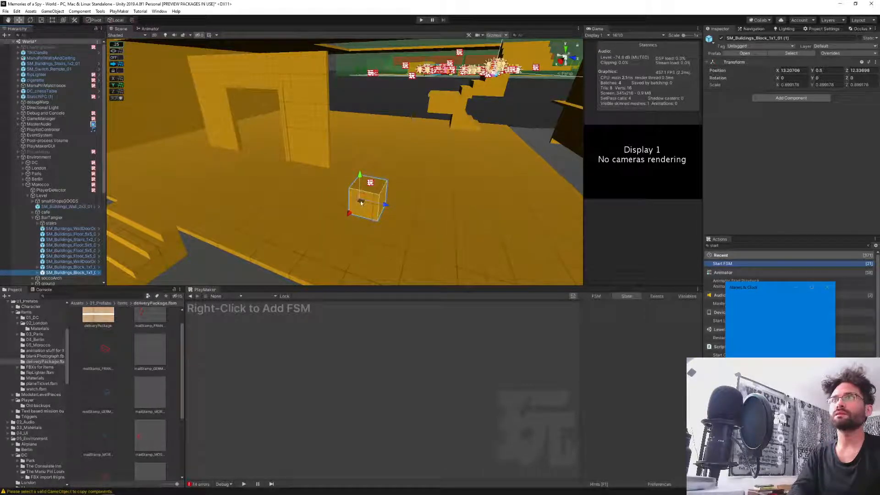
{"action": "left_click_drag", "start_coordinate": [363, 206], "coordinate": [430, 218]}
{"action": "key", "text": "ctrl+d"}
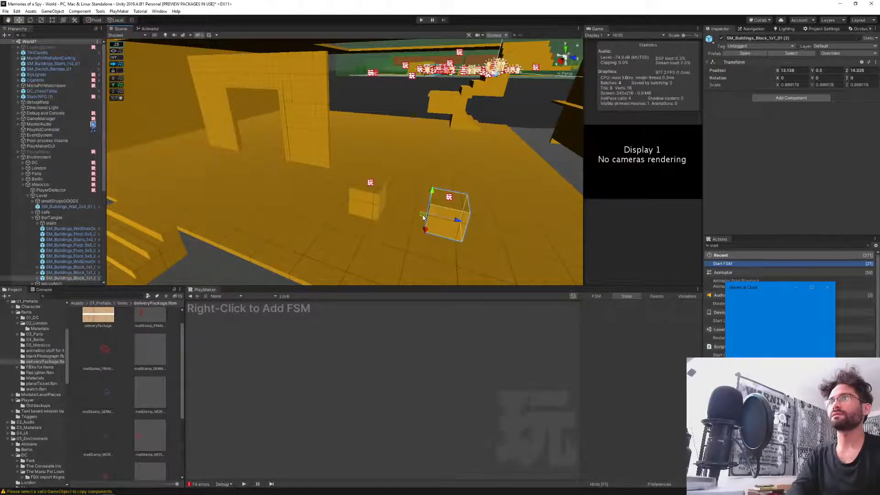
{"action": "left_click", "coordinate": [417, 228]}
{"action": "left_click", "coordinate": [428, 219]}
{"action": "left_click_drag", "start_coordinate": [425, 216], "coordinate": [362, 248]}
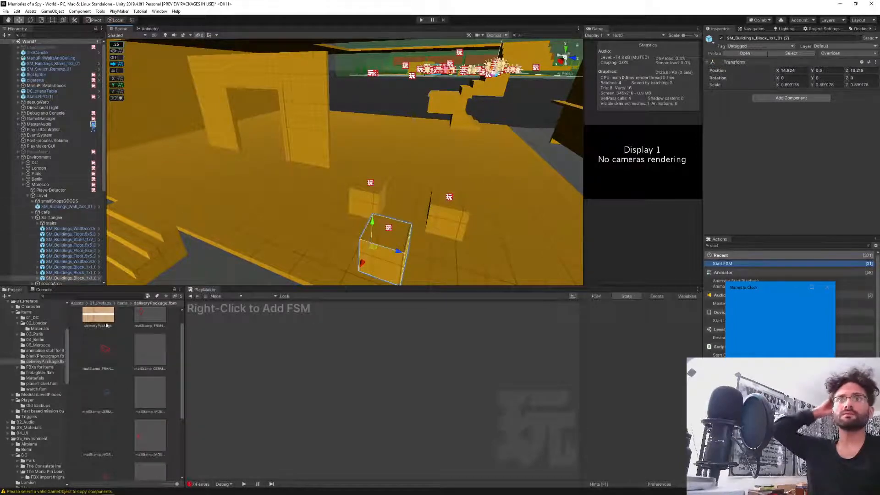
{"action": "left_click", "coordinate": [18, 156]}
{"action": "left_click", "coordinate": [48, 254]}
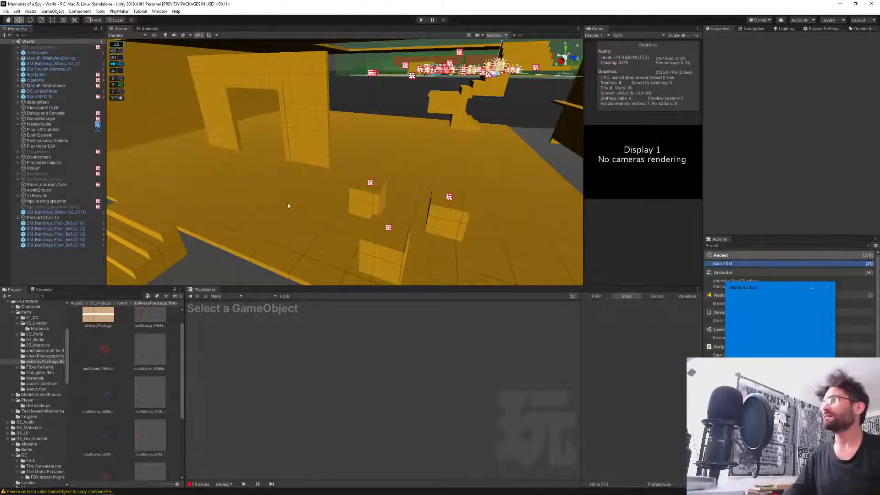
- Widen the Game view at the Scene view's expense and play-test the World scene
{"action": "left_click_drag", "start_coordinate": [584, 185], "coordinate": [377, 202]}
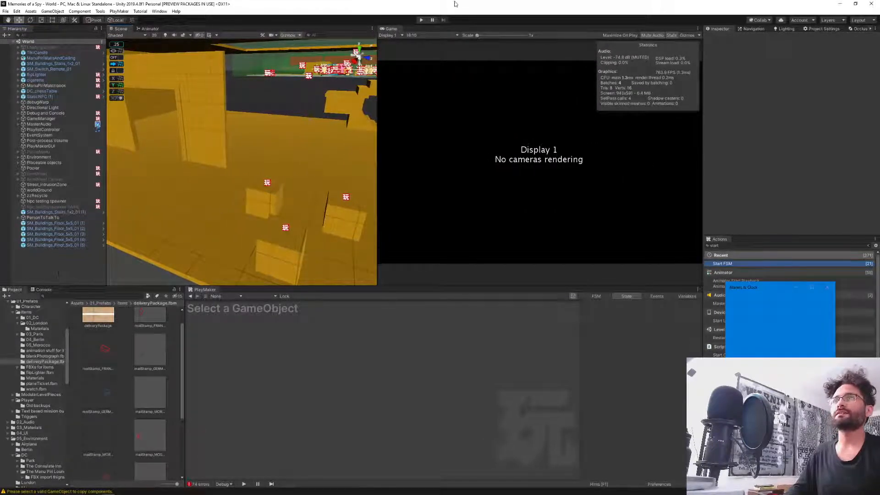
{"action": "left_click_drag", "start_coordinate": [377, 130], "coordinate": [290, 130]}
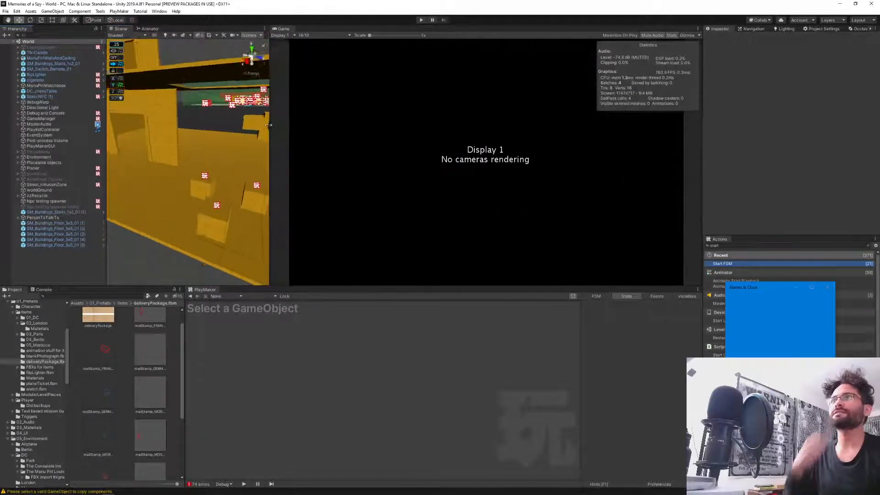
{"action": "left_click", "coordinate": [420, 20]}
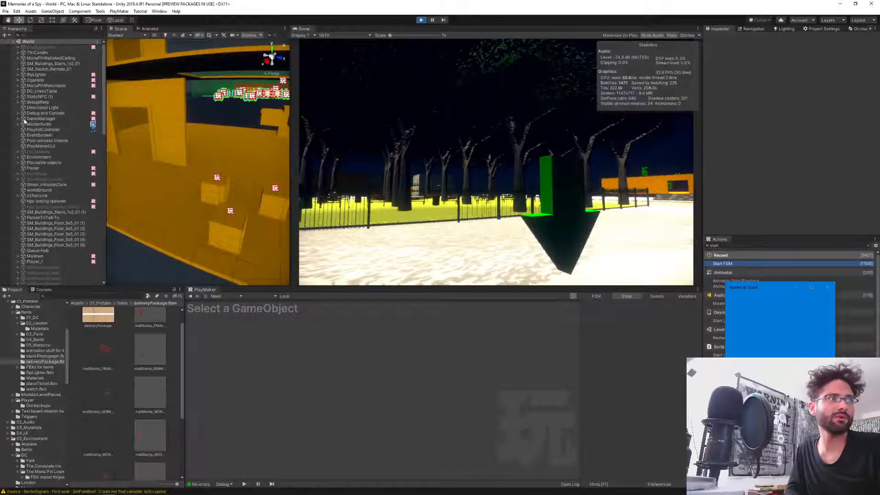
{"action": "key", "text": "ctrl+p"}
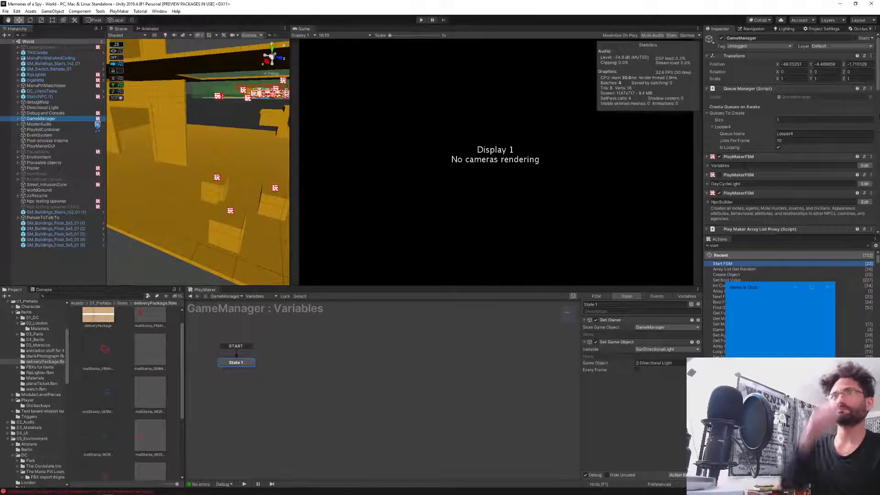
- Set the prefill count of the GameManager's Cities array list to 6 and save it
{"action": "scroll", "coordinate": [763, 147], "scroll_direction": "down", "scroll_amount": 5}
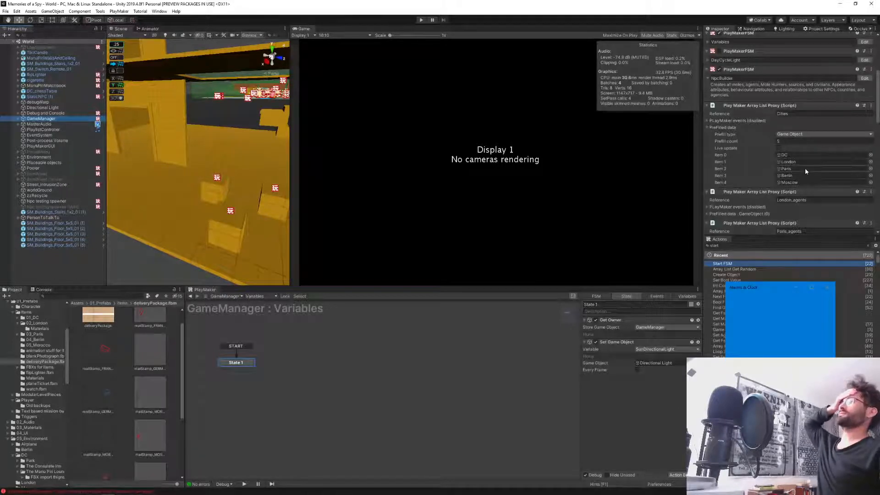
{"action": "left_click", "coordinate": [789, 142]}
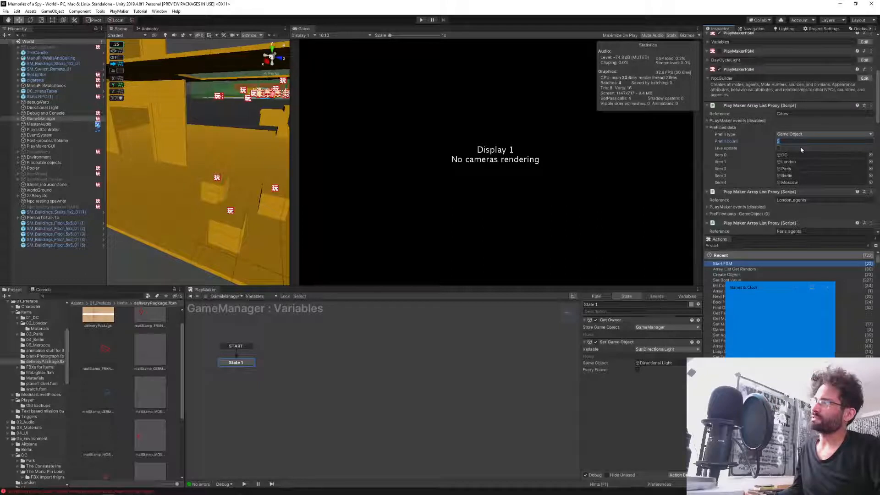
{"action": "type", "text": "8"}
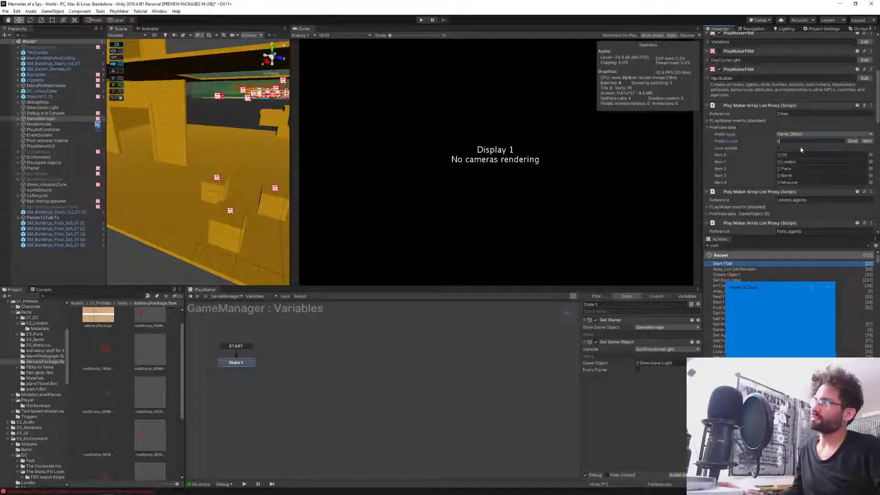
{"action": "left_click", "coordinate": [851, 142]}
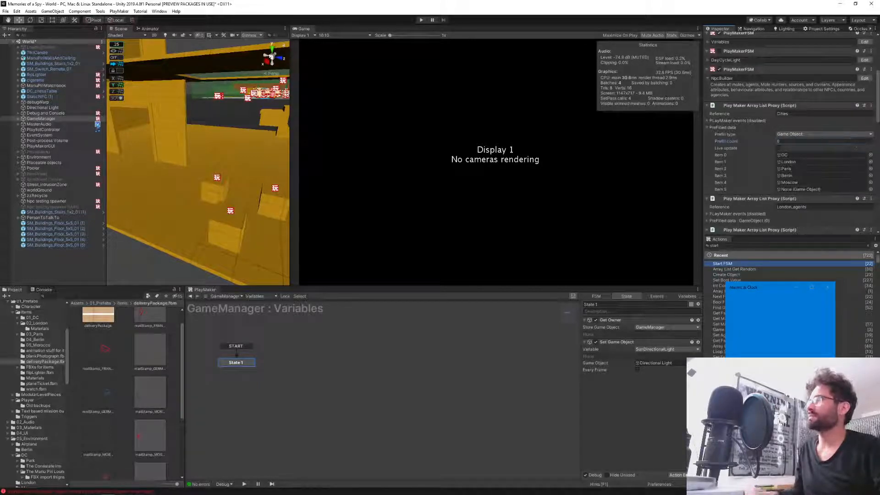
- In the Cities array list, assign the Morocco object to Item 4 and the Moscow object to Item 5
{"action": "left_click", "coordinate": [790, 182]}
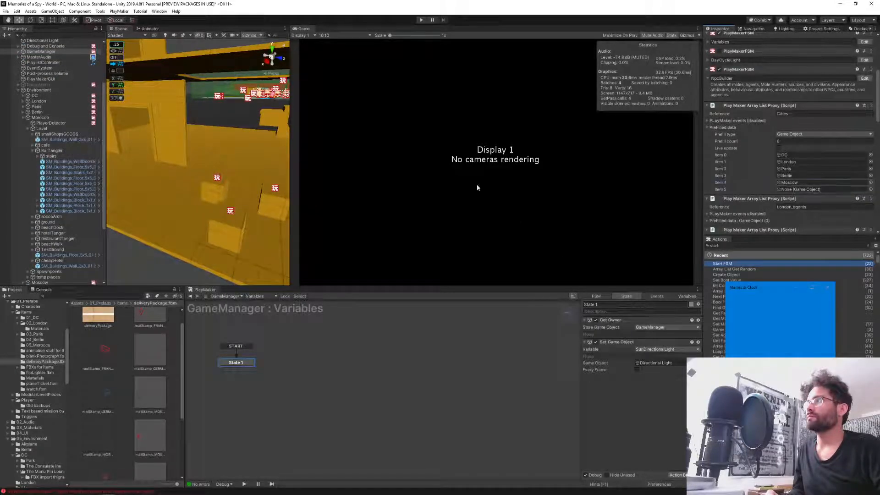
{"action": "scroll", "coordinate": [78, 172], "scroll_direction": "up", "scroll_amount": 2}
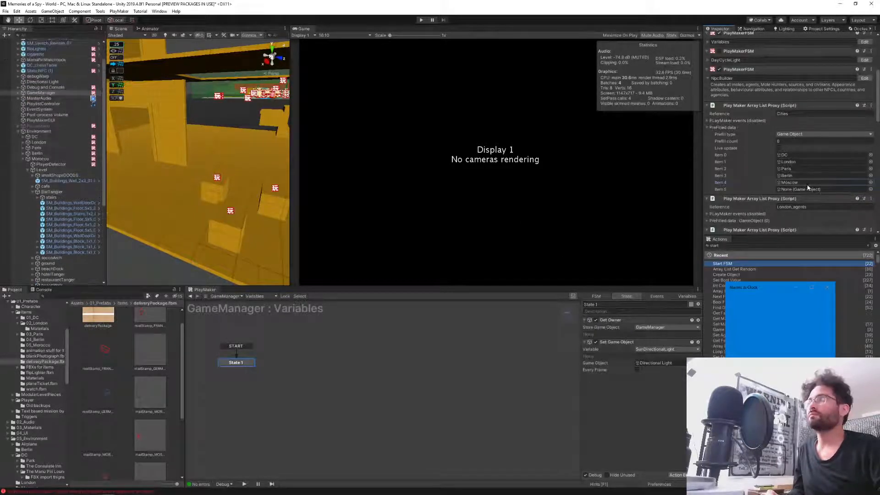
{"action": "scroll", "coordinate": [75, 221], "scroll_direction": "down", "scroll_amount": 3}
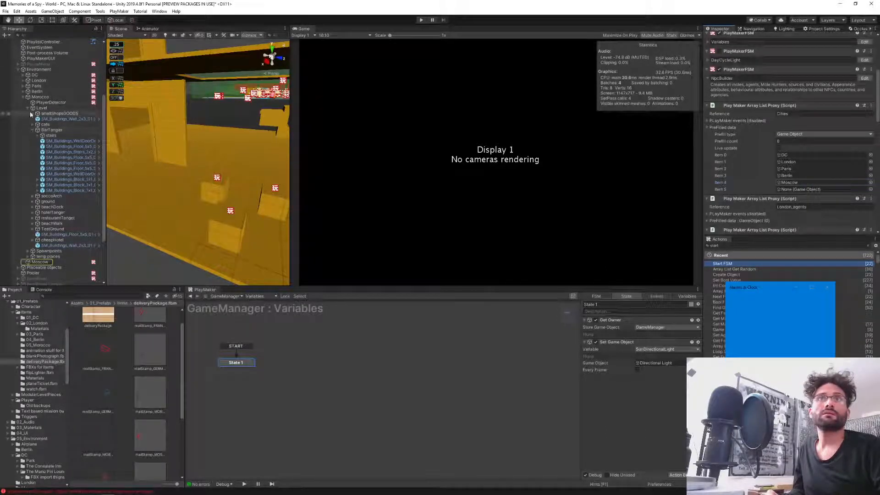
{"action": "left_click", "coordinate": [29, 108]}
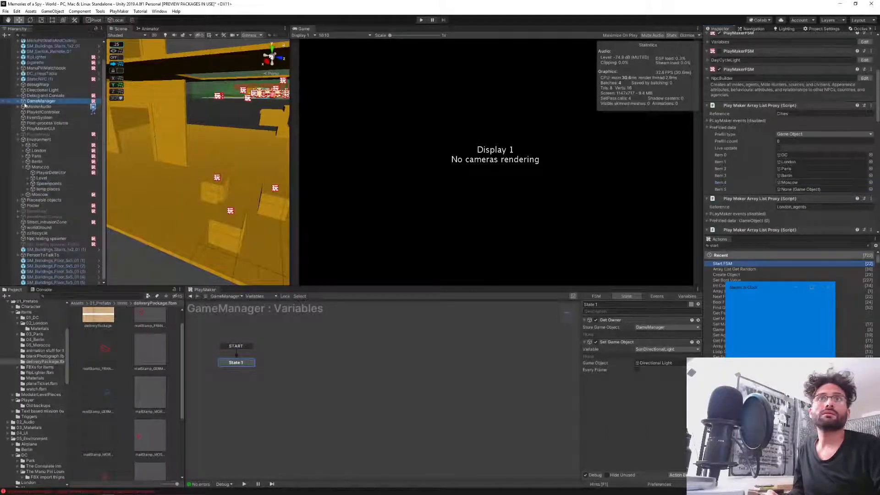
{"action": "left_click", "coordinate": [23, 168]}
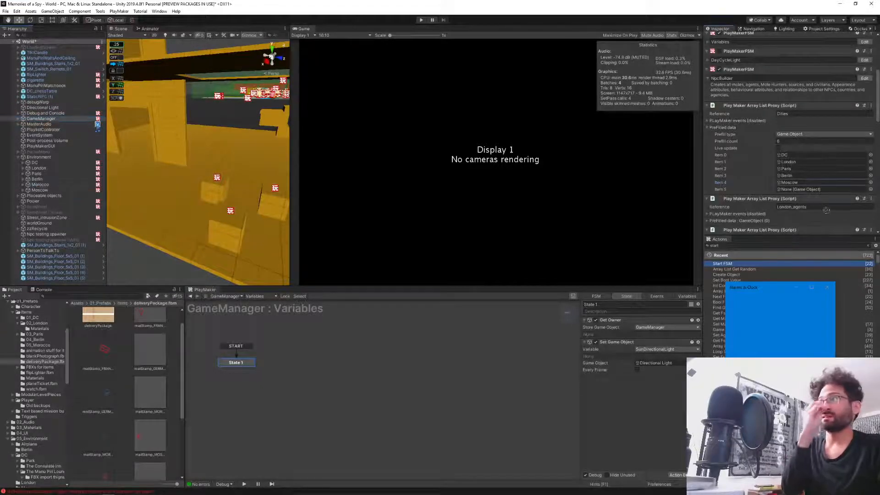
{"action": "left_click", "coordinate": [798, 182]}
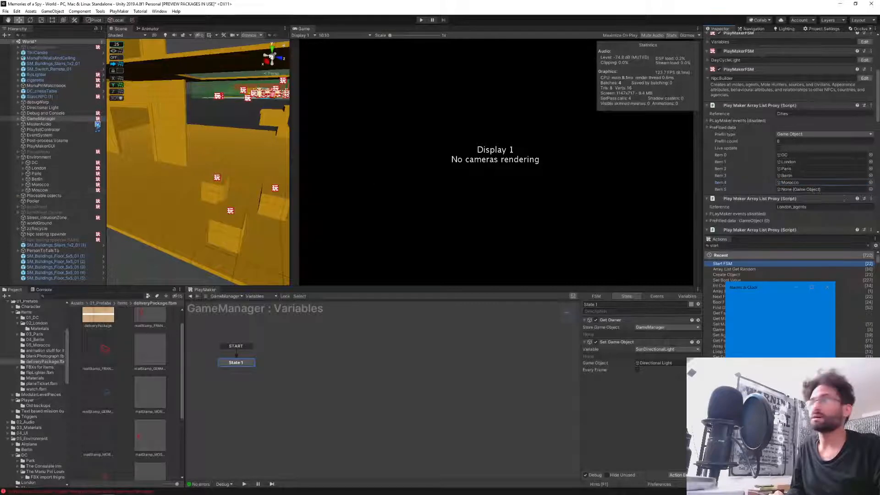
{"action": "left_click_drag", "start_coordinate": [844, 199], "coordinate": [802, 188]}
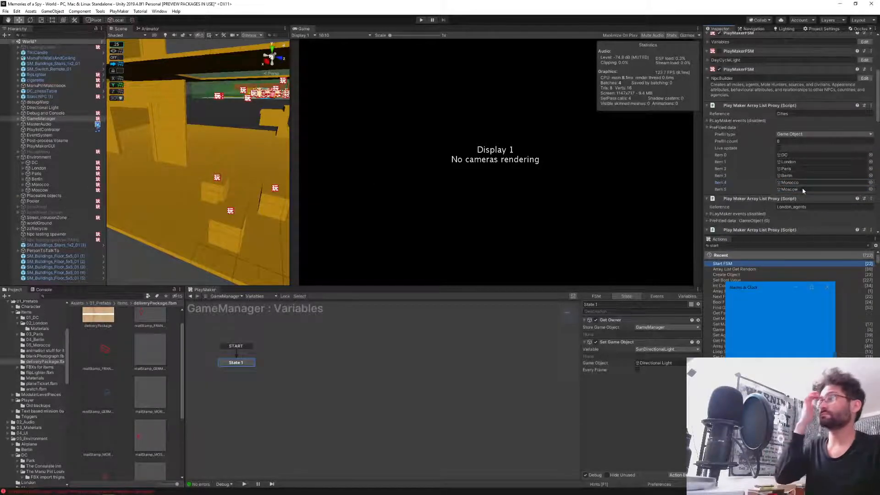
- Clear the selection and play-test the scene with the extended Cities list
{"action": "left_click", "coordinate": [177, 450]}
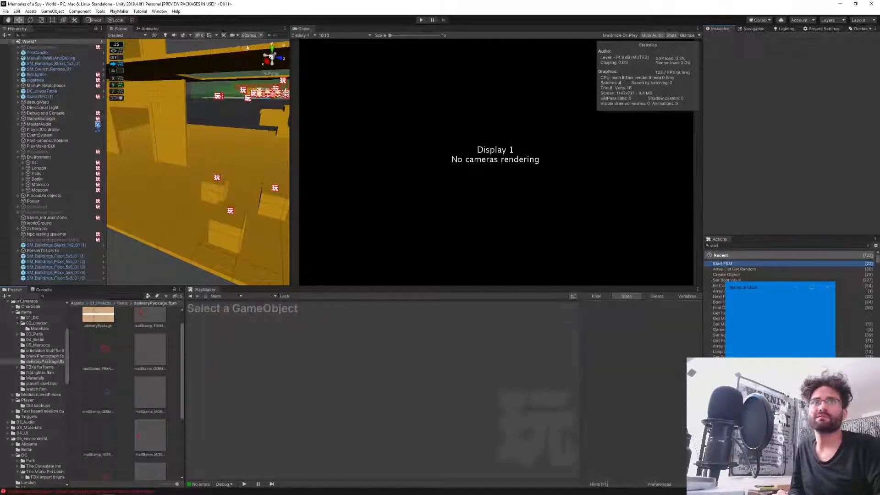
{"action": "left_click", "coordinate": [421, 20]}
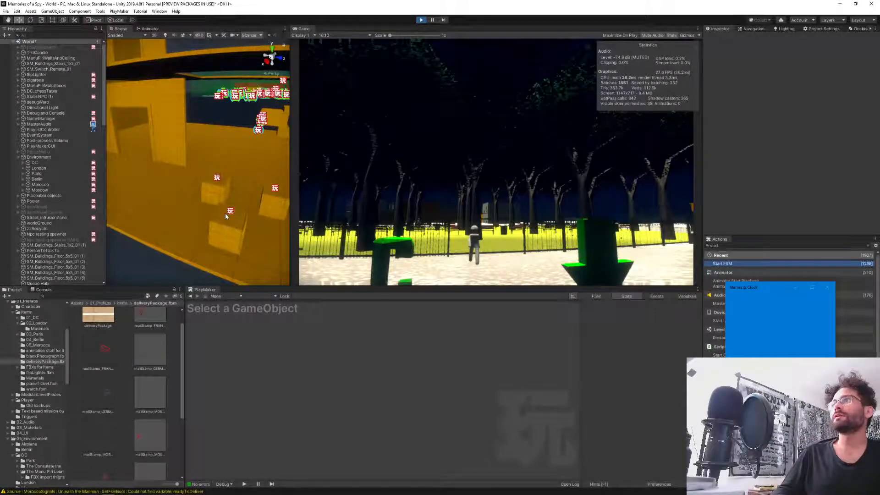
{"action": "key", "text": "ctrl+p"}
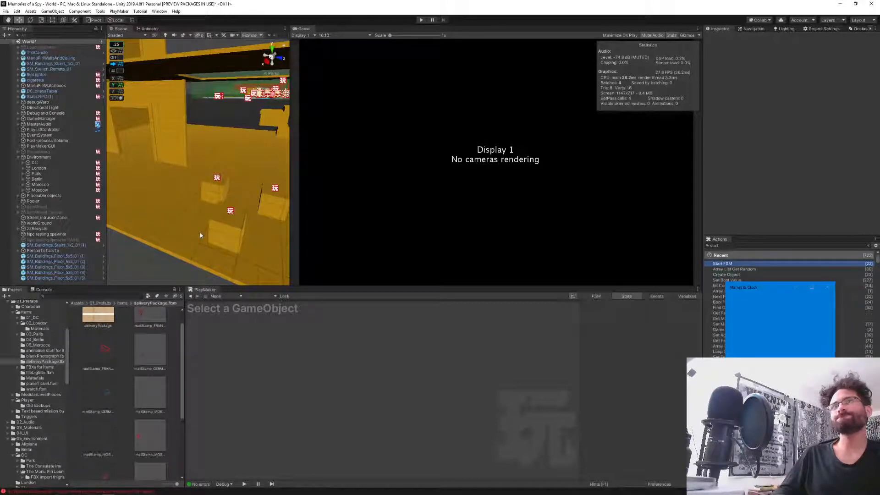
- Examine the Choose city and Get city NPC INTs states in the GameManager's NpcBuilder FSM
{"action": "left_click", "coordinate": [31, 119]}
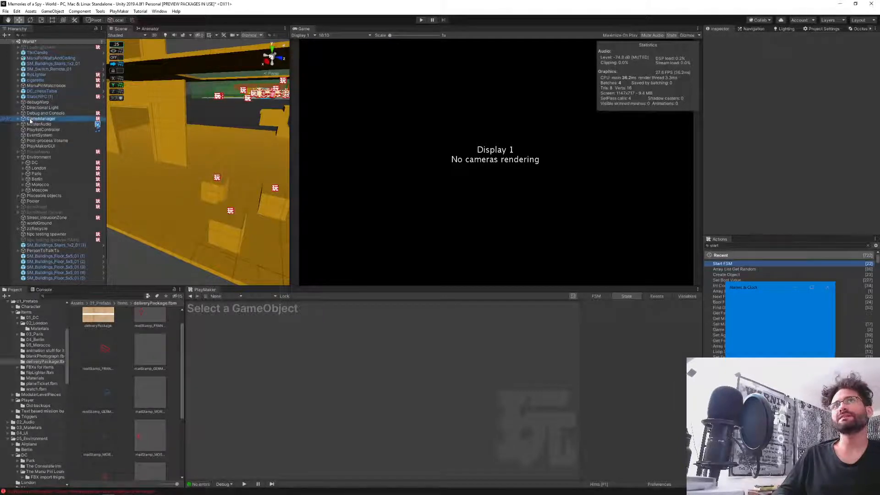
{"action": "left_click", "coordinate": [258, 296]}
{"action": "left_click", "coordinate": [270, 334]}
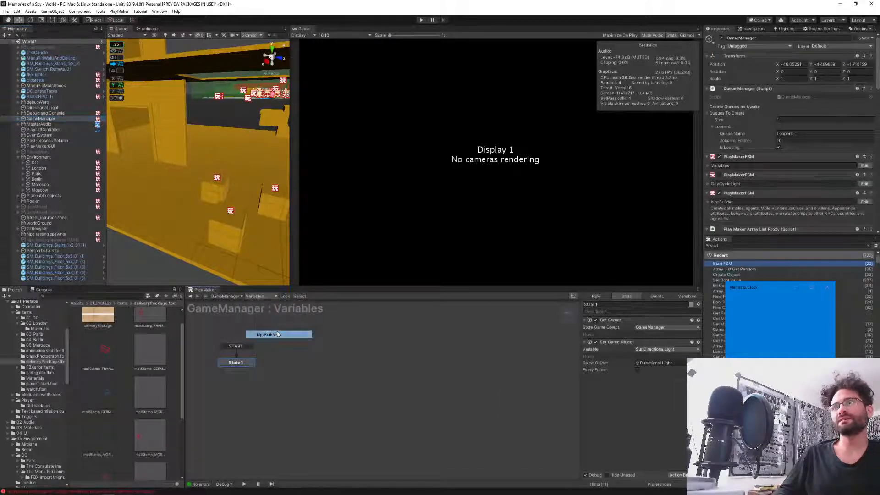
{"action": "middle_click_drag", "start_coordinate": [330, 393], "coordinate": [416, 393]}
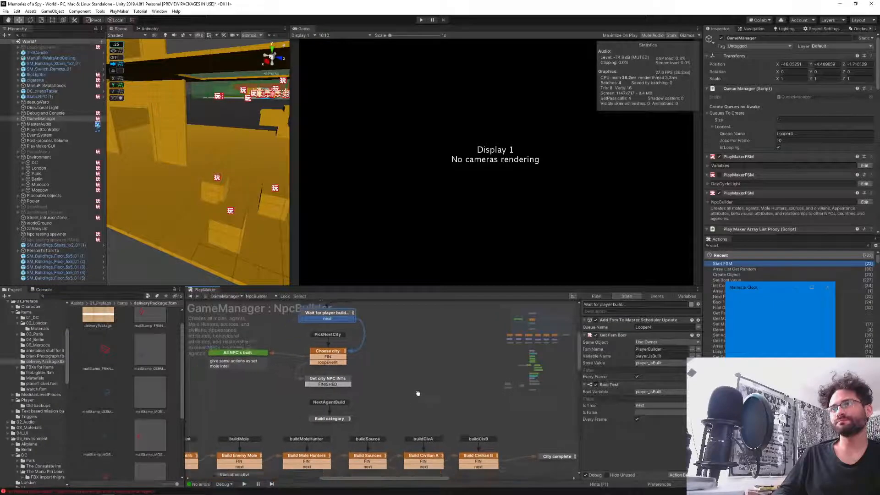
{"action": "left_click", "coordinate": [341, 353]}
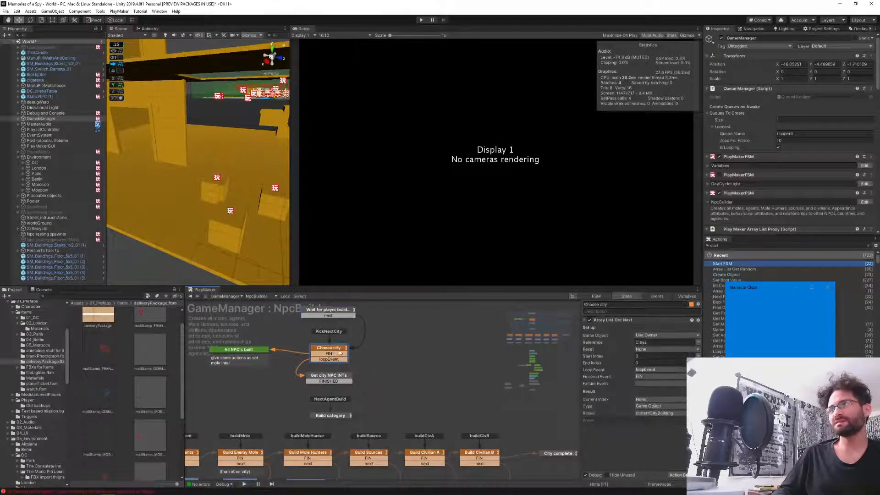
{"action": "left_click", "coordinate": [335, 380]}
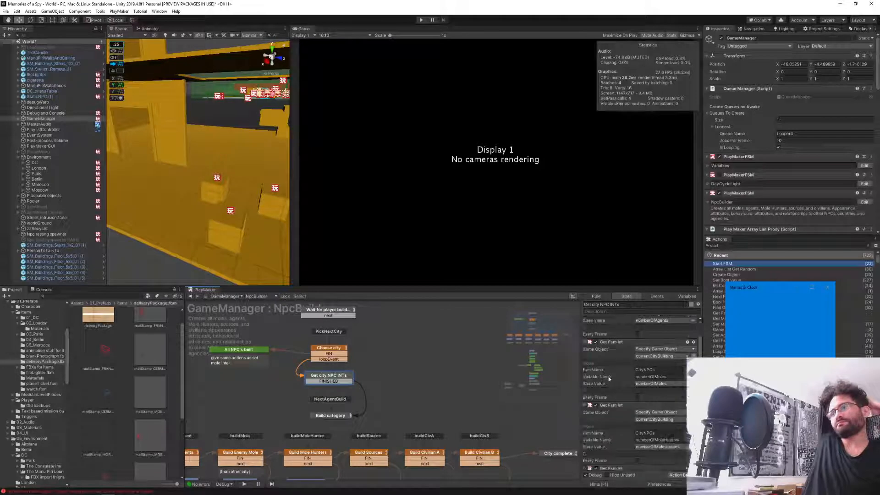
{"action": "scroll", "coordinate": [597, 369], "scroll_direction": "down", "scroll_amount": 5}
{"action": "scroll", "coordinate": [605, 373], "scroll_direction": "down", "scroll_amount": 3}
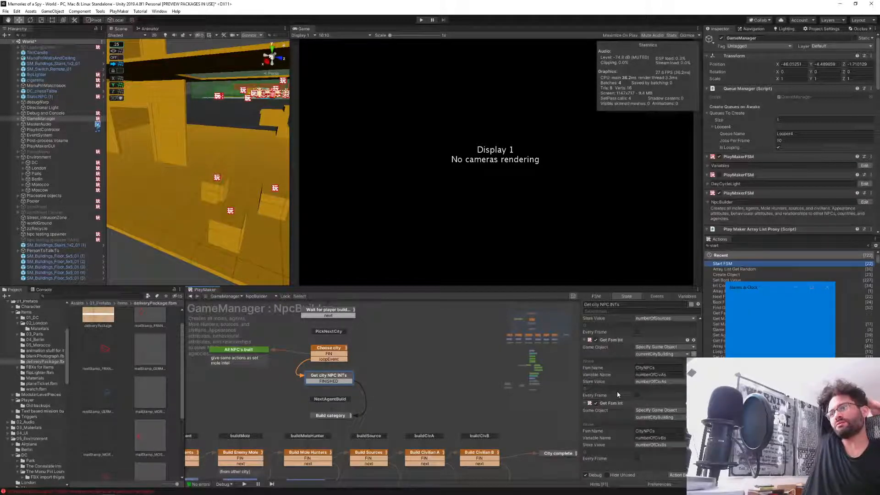
{"action": "scroll", "coordinate": [631, 436], "scroll_direction": "up", "scroll_amount": 7}
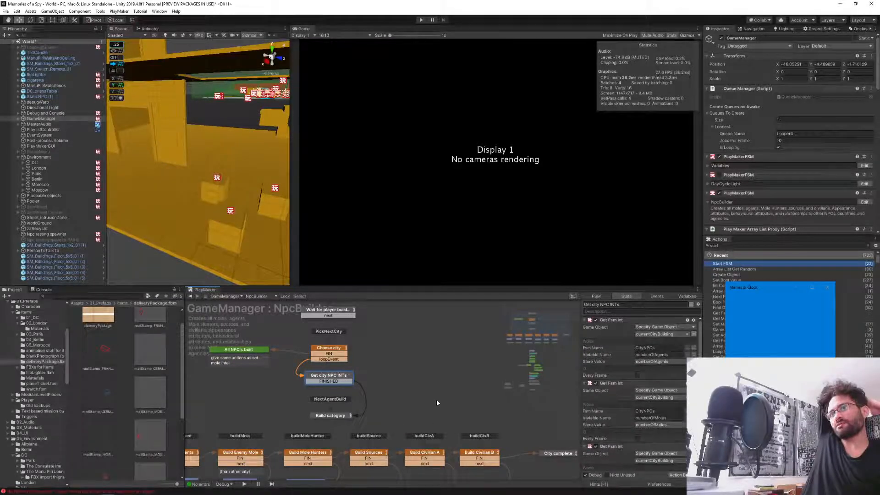
- Examine the actions of the NpcBuilder's Add Source INT and Build Sources states
{"action": "middle_click_drag", "start_coordinate": [437, 403], "coordinate": [448, 320]}
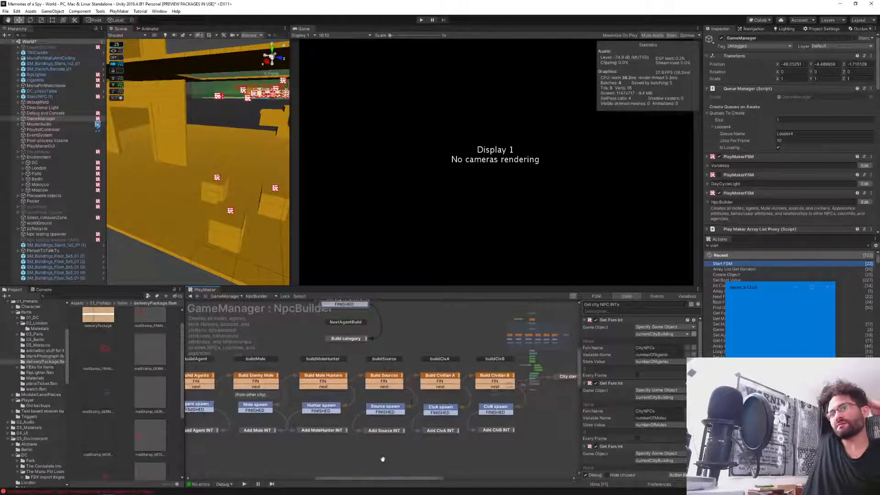
{"action": "middle_click_drag", "start_coordinate": [382, 459], "coordinate": [396, 451]}
{"action": "left_click", "coordinate": [397, 423]}
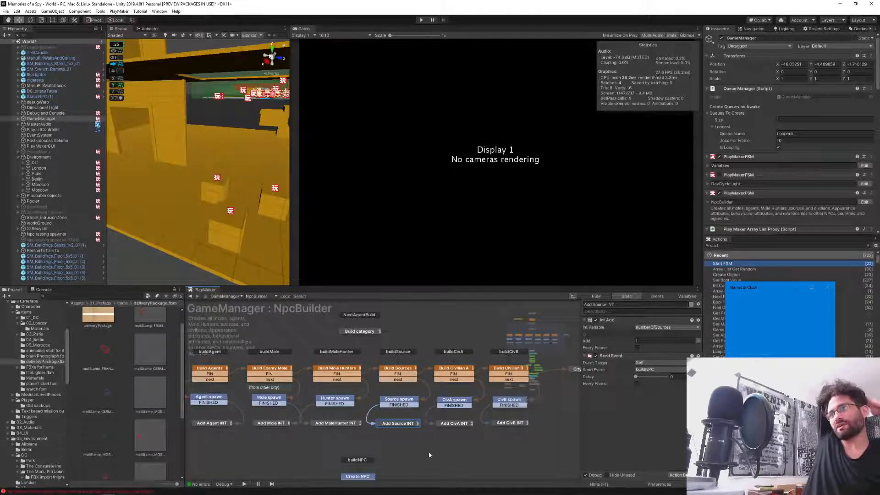
{"action": "middle_click_drag", "start_coordinate": [428, 451], "coordinate": [439, 409]}
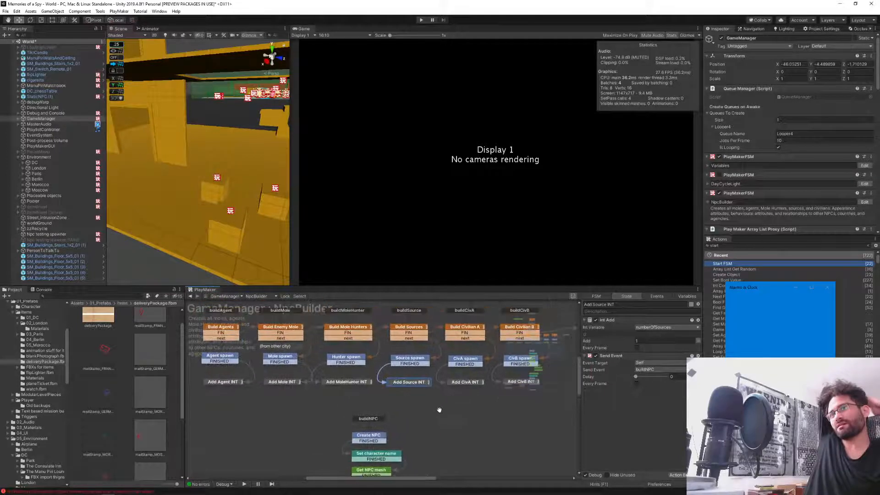
{"action": "left_click", "coordinate": [406, 328]}
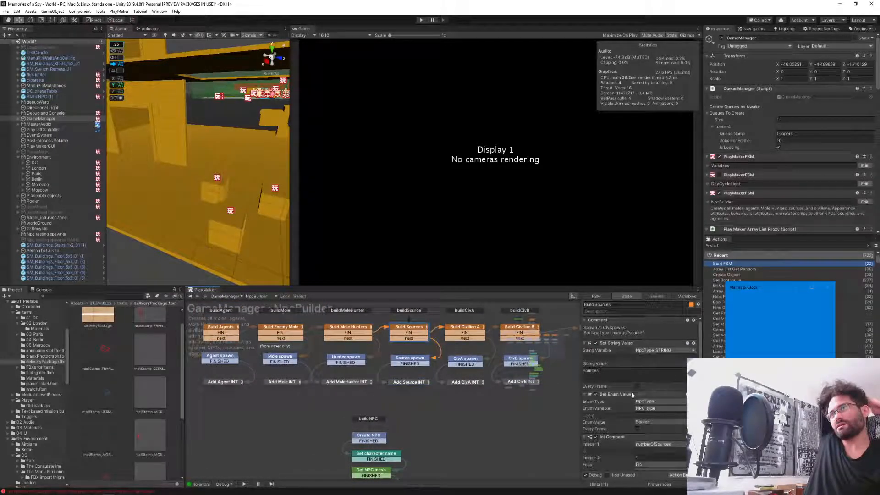
{"action": "scroll", "coordinate": [627, 389], "scroll_direction": "down", "scroll_amount": 2}
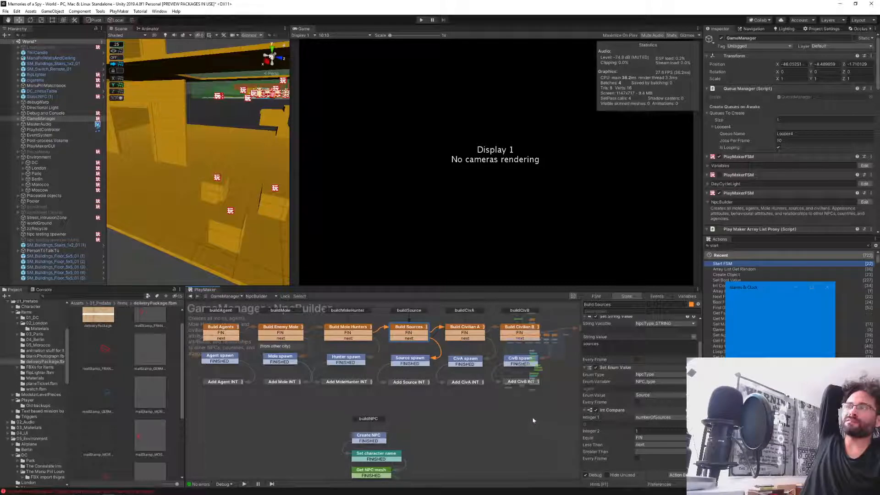
{"action": "middle_click_drag", "start_coordinate": [532, 416], "coordinate": [531, 443]}
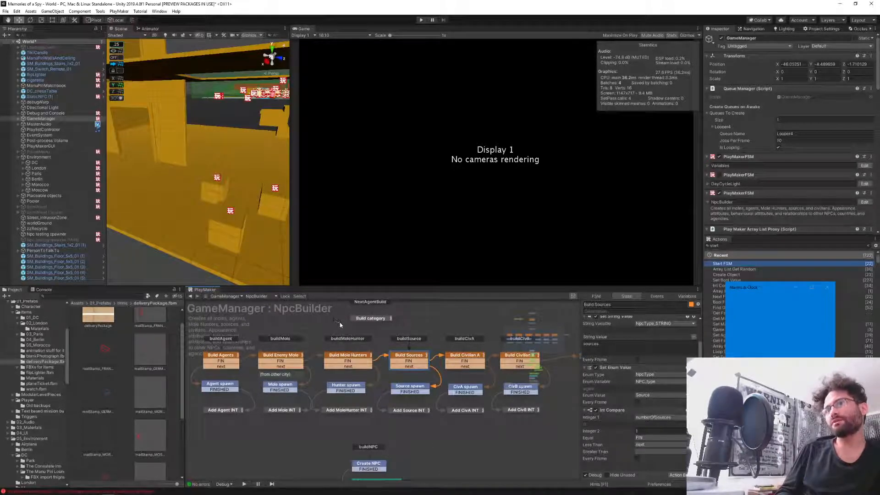
- Set Integer 2 of the Int Compare action in the Build Civilian B state to 0
{"action": "left_click", "coordinate": [521, 356]}
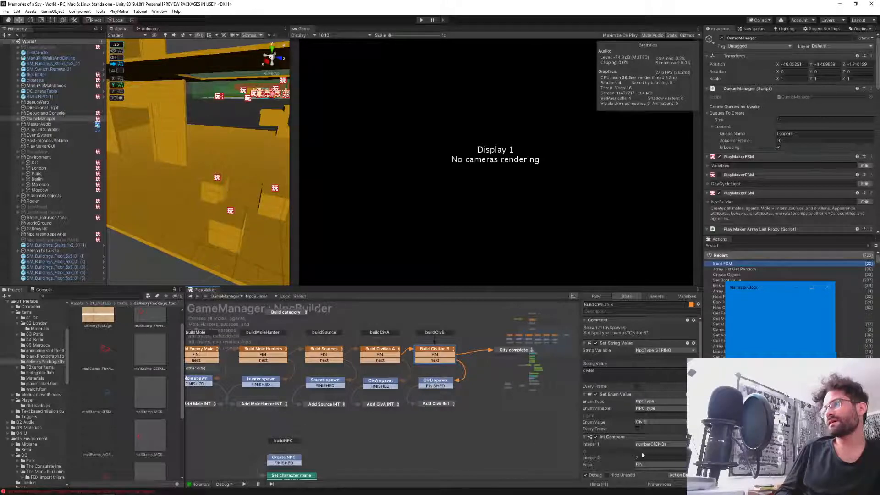
{"action": "scroll", "coordinate": [650, 442], "scroll_direction": "down", "scroll_amount": 1}
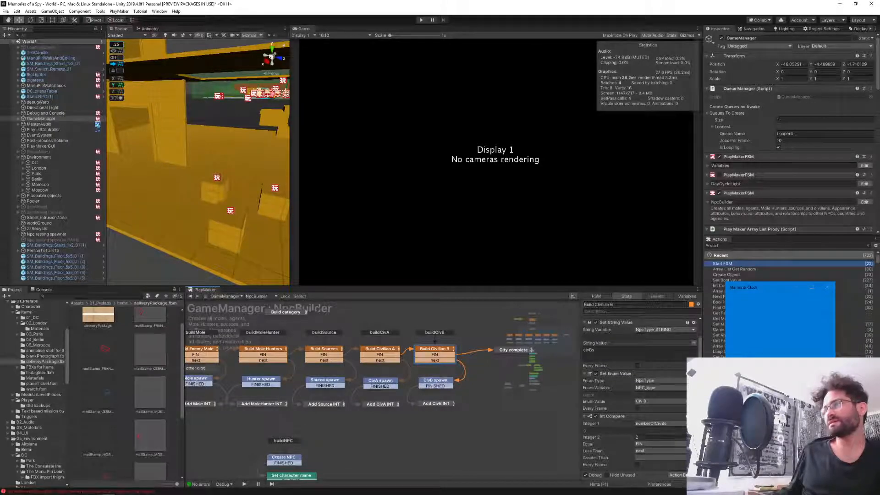
{"action": "left_click", "coordinate": [650, 437]}
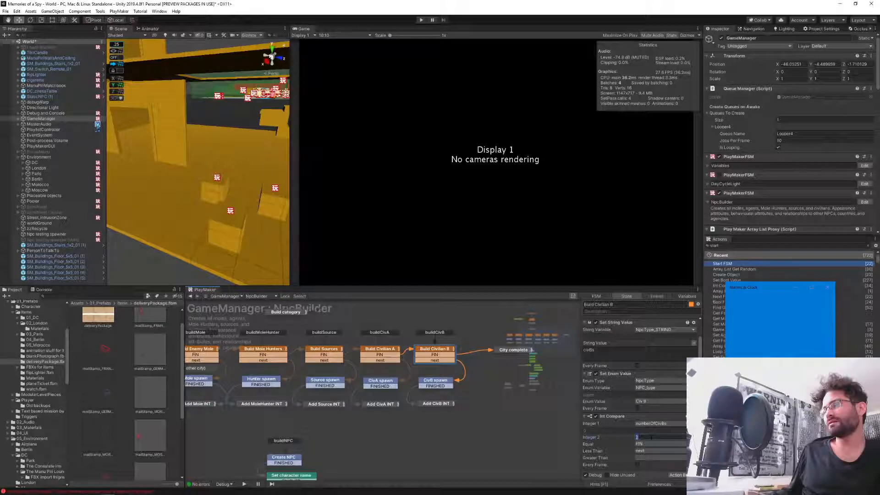
{"action": "type", "text": "0"}
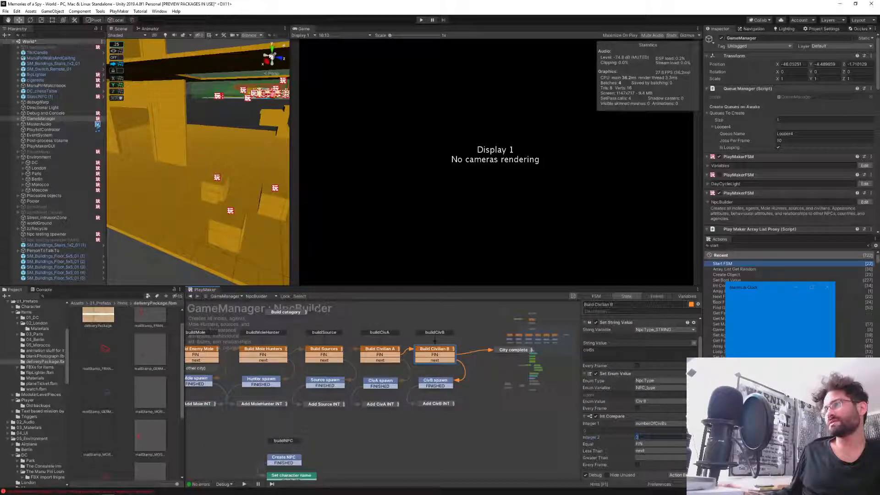
- Set Integer 2 of the Int Compare action in the Build Civilian A state to 1
{"action": "left_click", "coordinate": [372, 351]}
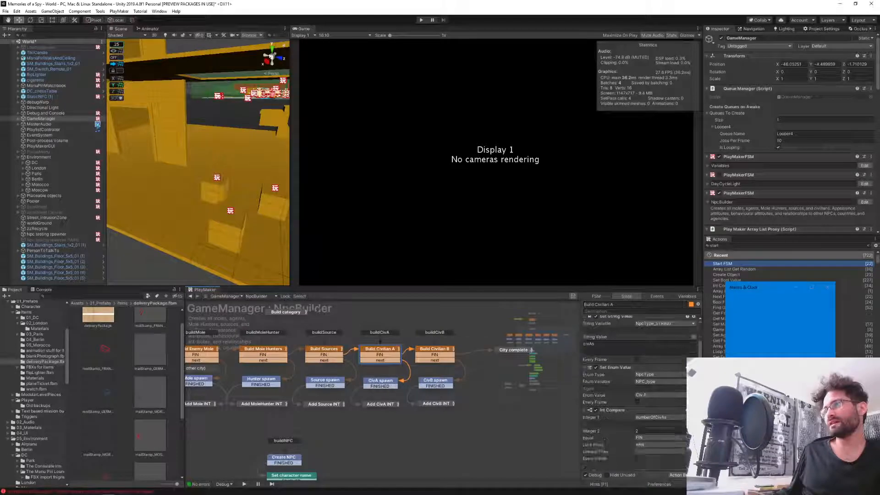
{"action": "left_click", "coordinate": [641, 431]}
{"action": "type", "text": "1"}
{"action": "key", "text": "Return"}
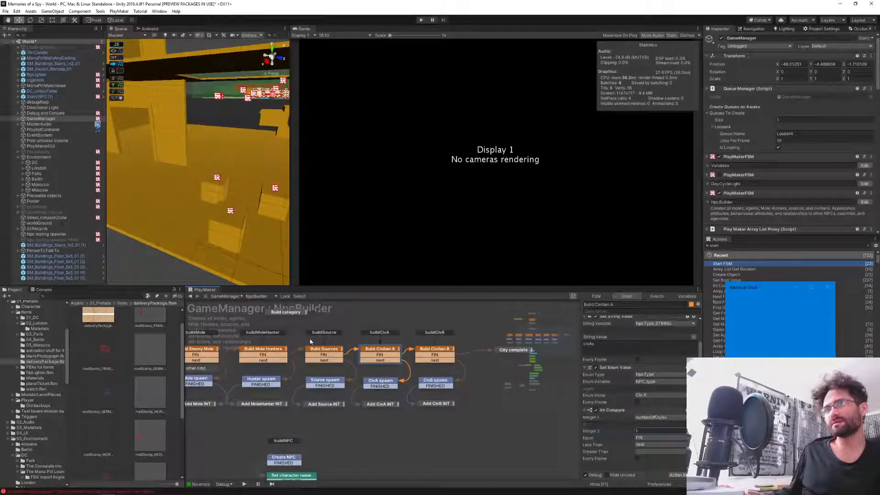
- Check the Build Sources state and set Integer 2 of the Int Compare action in Build Mole Hunters to 0
{"action": "left_click", "coordinate": [320, 349]}
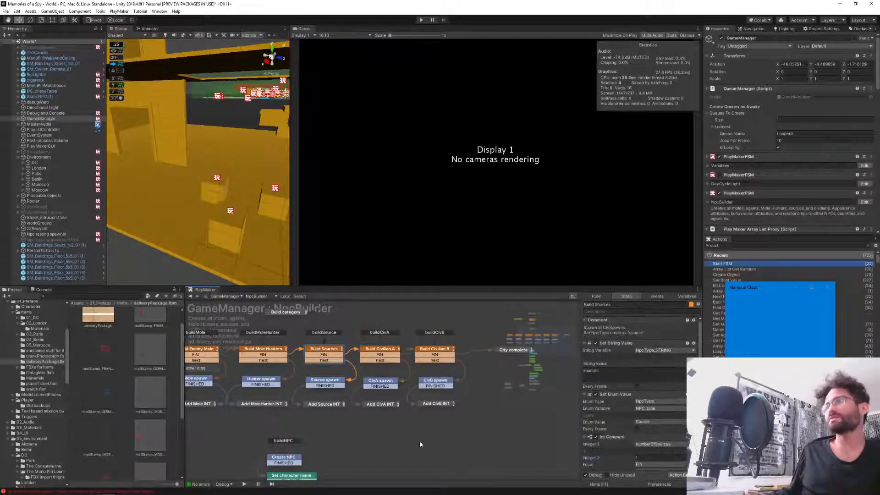
{"action": "middle_click_drag", "start_coordinate": [249, 432], "coordinate": [340, 365]}
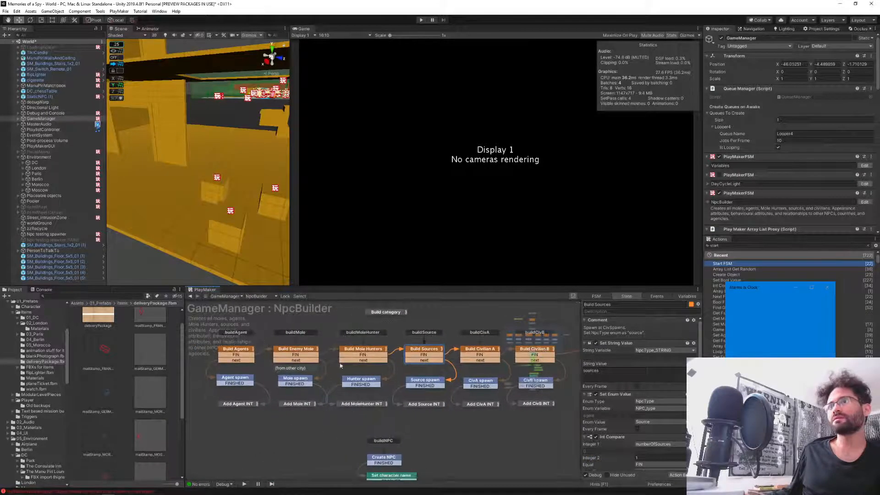
{"action": "left_click", "coordinate": [346, 350]}
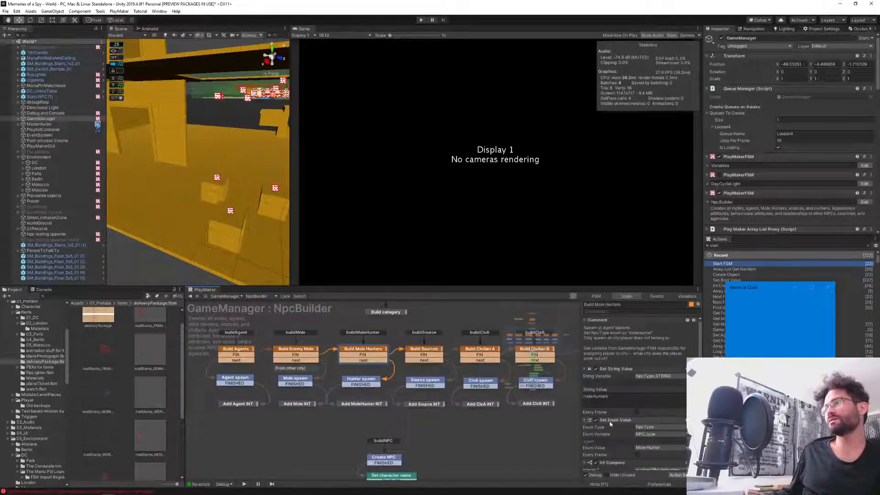
{"action": "type", "text": "0"}
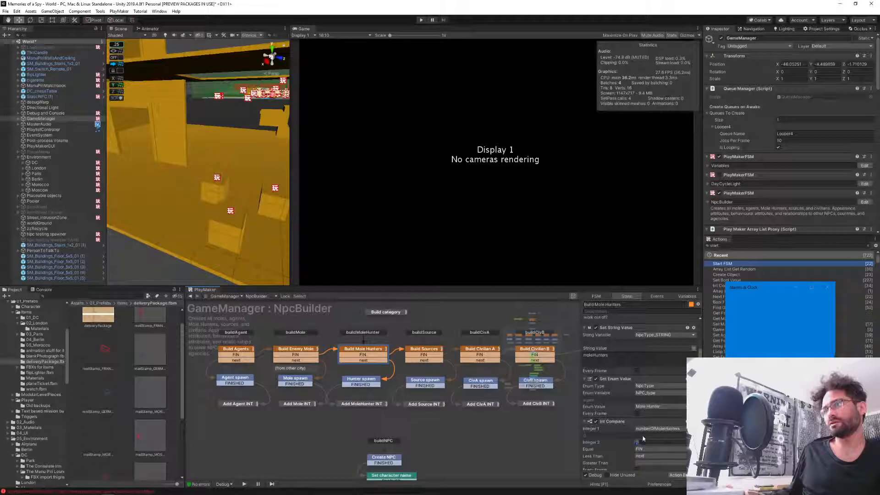
- Check the Build Enemy Mole state and set Integer 2 of the Int Compare action in Build Agents to 1
{"action": "left_click", "coordinate": [295, 350]}
{"action": "scroll", "coordinate": [620, 433], "scroll_direction": "down", "scroll_amount": 1}
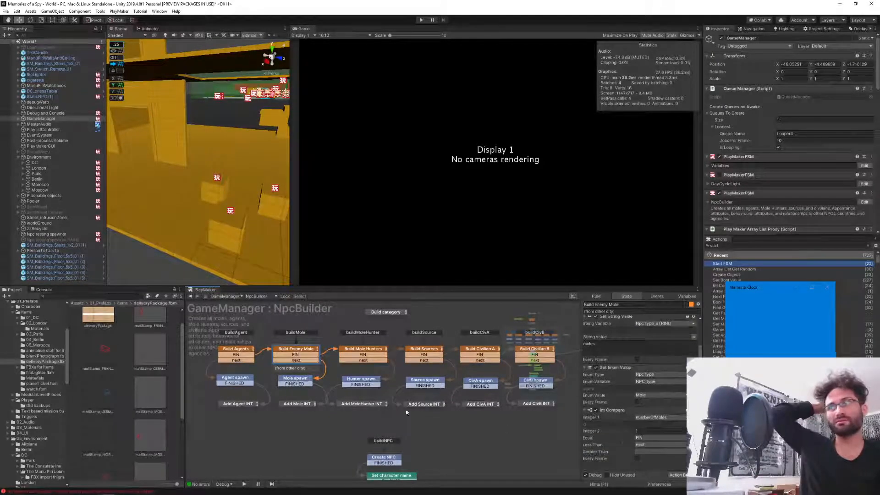
{"action": "left_click", "coordinate": [230, 349]}
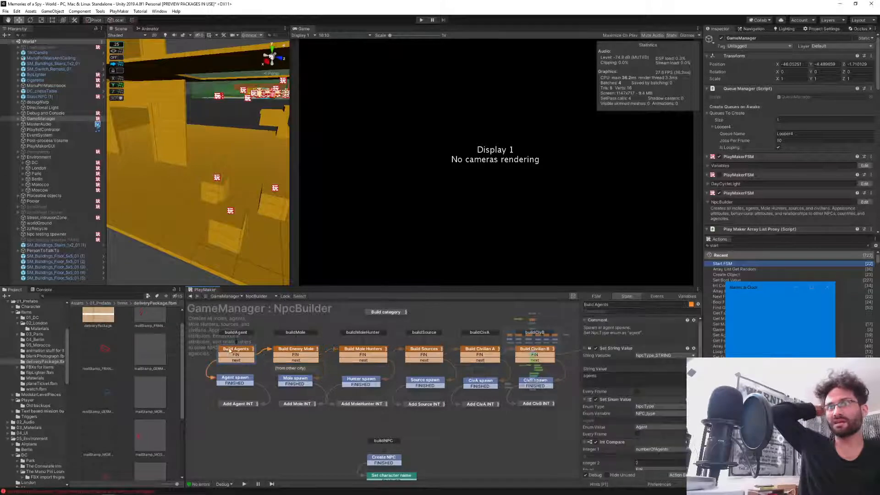
{"action": "scroll", "coordinate": [632, 403], "scroll_direction": "down", "scroll_amount": 1}
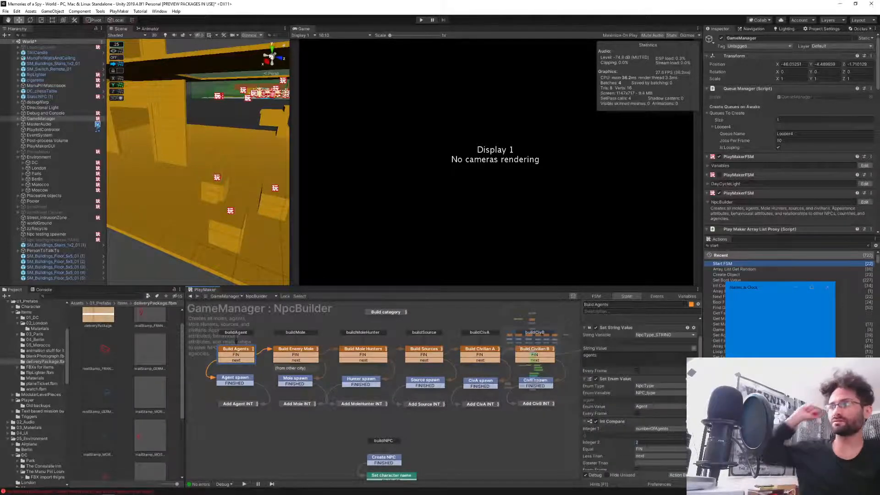
{"action": "left_click", "coordinate": [660, 443]}
{"action": "type", "text": "1"}
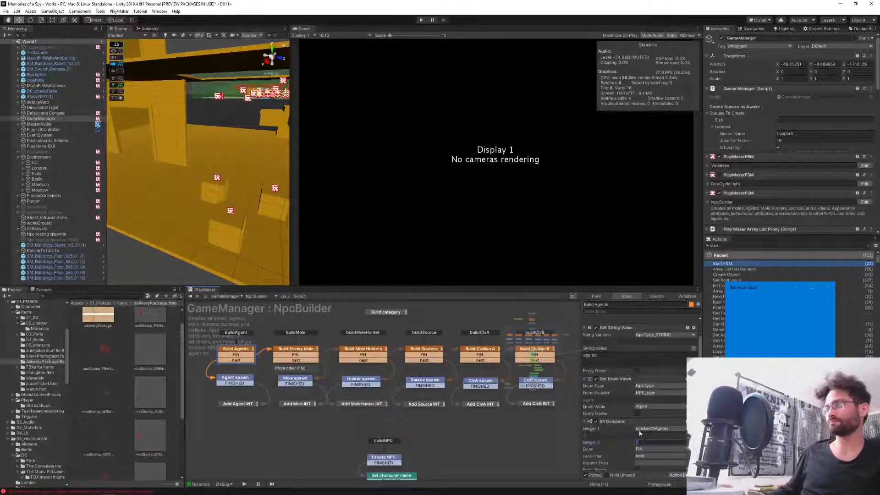
{"action": "left_click", "coordinate": [301, 433]}
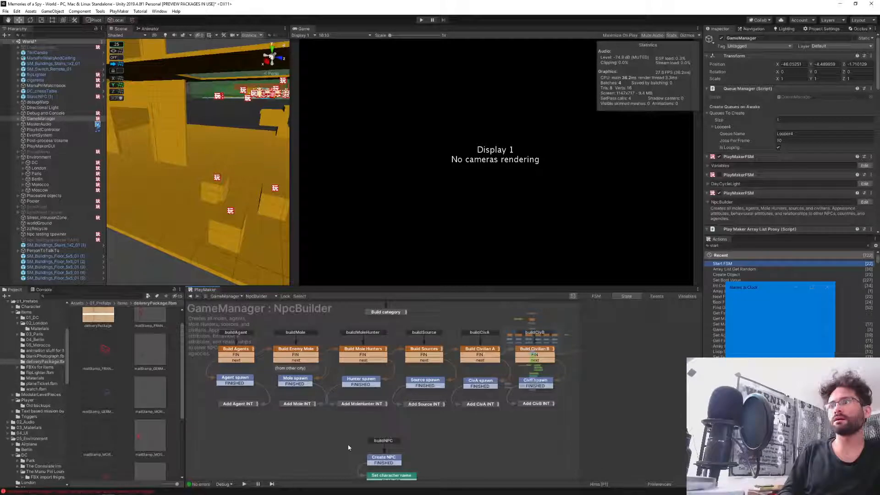
- Frame the BarTangier floor in an enlarged Scene view and display its navigation settings with the NavMesh overlay
{"action": "left_click", "coordinate": [167, 210]}
{"action": "key", "text": "f"}
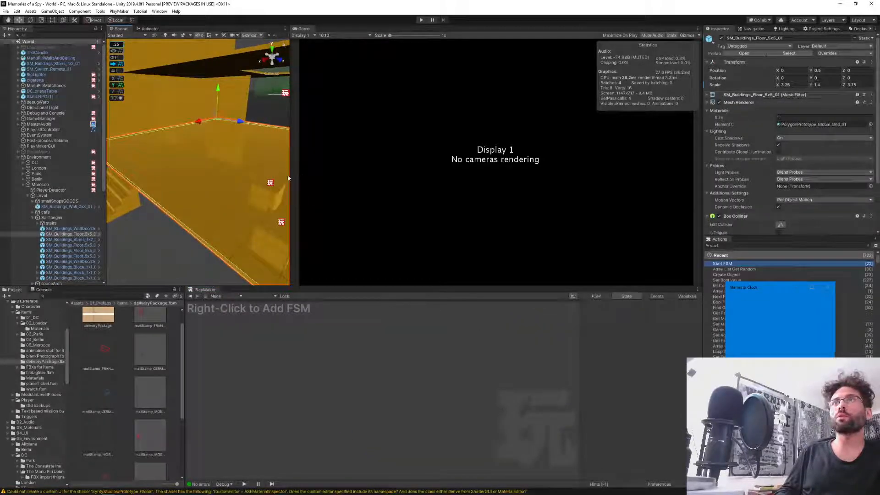
{"action": "left_click_drag", "start_coordinate": [293, 178], "coordinate": [532, 164]}
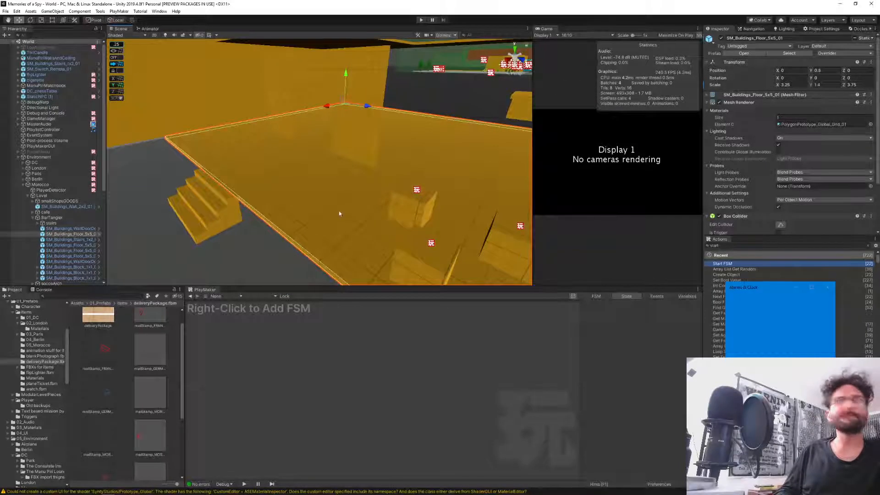
{"action": "right_click_drag", "start_coordinate": [373, 192], "coordinate": [350, 190]}
{"action": "key", "text": "s"}
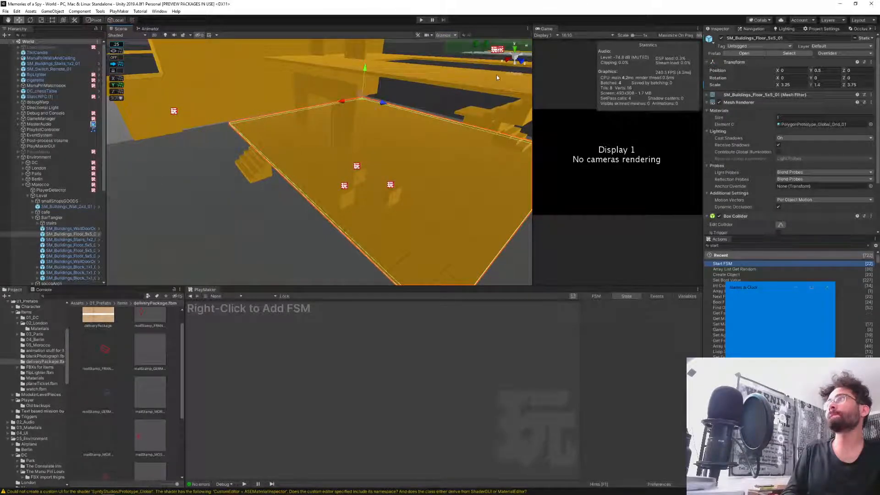
{"action": "left_click", "coordinate": [752, 28]}
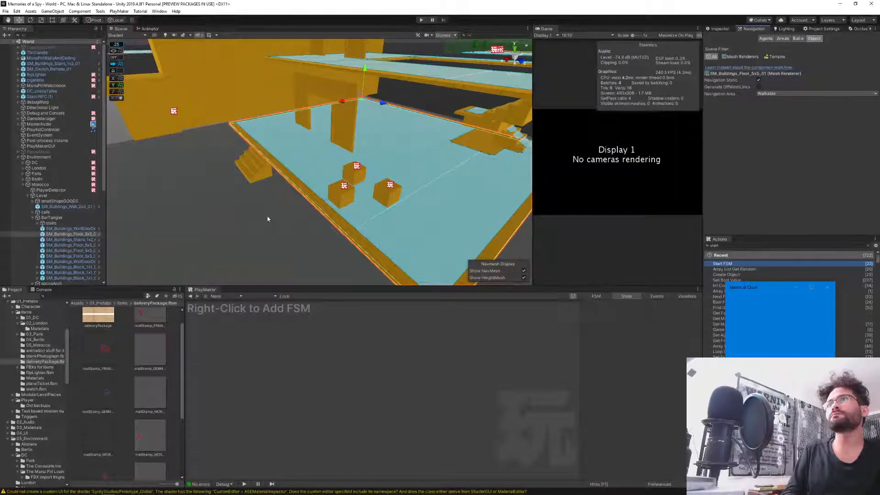
- Select the SM_Buildings_Floor_5x5_01 slab in the Morocco ground group and mark it Navigation Static
{"action": "right_click_drag", "start_coordinate": [269, 221], "coordinate": [415, 196]}
{"action": "left_click_drag", "start_coordinate": [246, 92], "coordinate": [254, 65]}
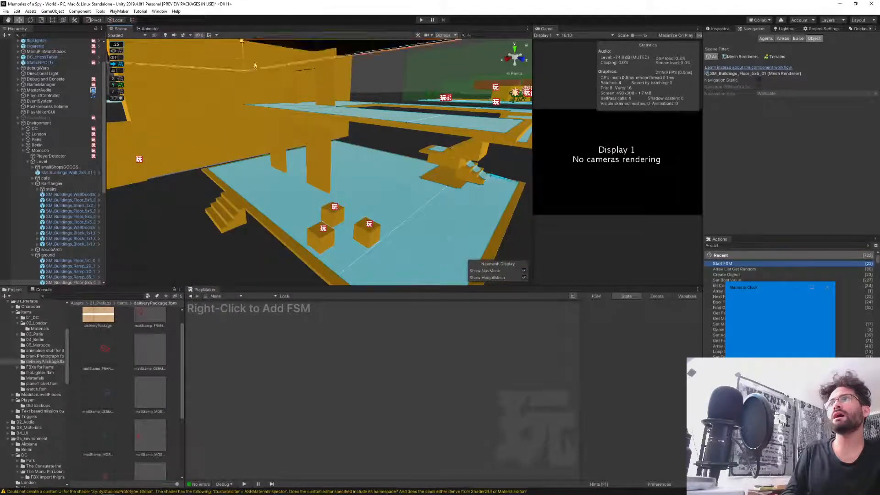
{"action": "left_click", "coordinate": [171, 209]}
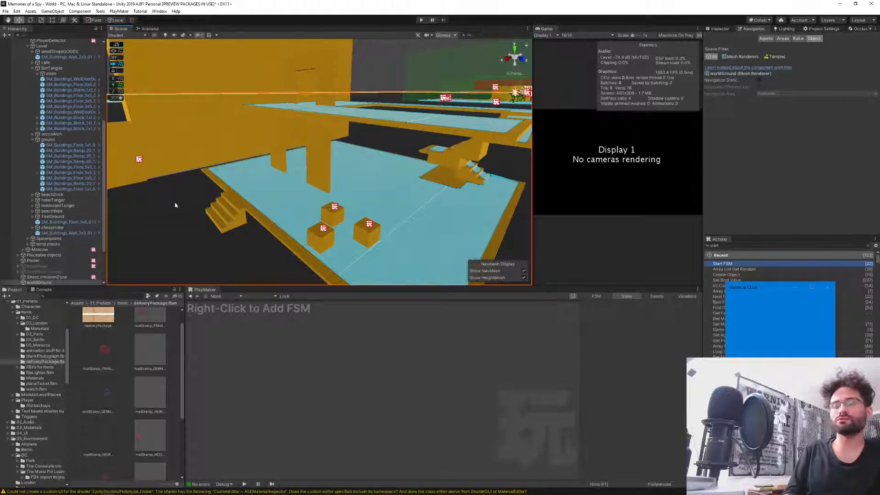
{"action": "left_click", "coordinate": [175, 205]}
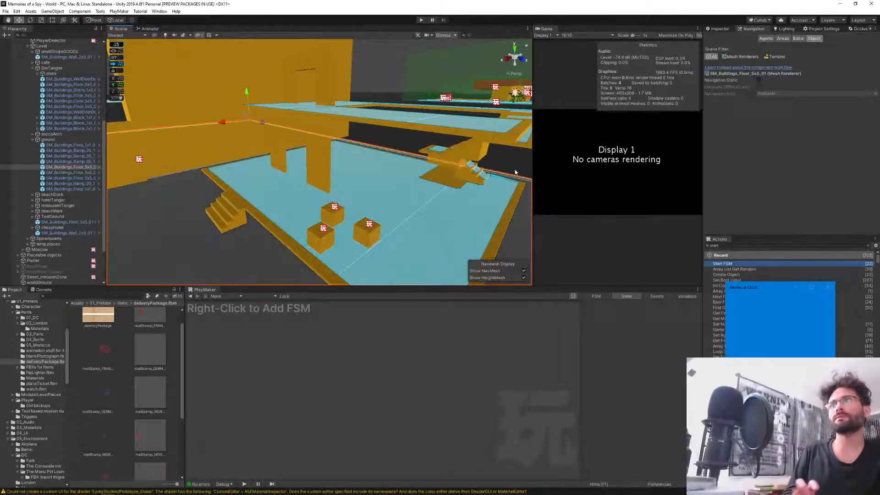
{"action": "right_click_drag", "start_coordinate": [293, 215], "coordinate": [630, 112]}
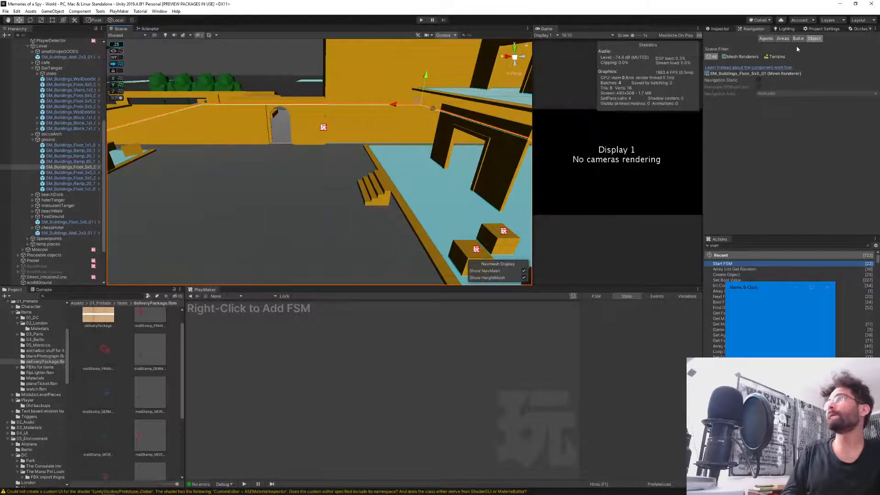
{"action": "left_click", "coordinate": [758, 81]}
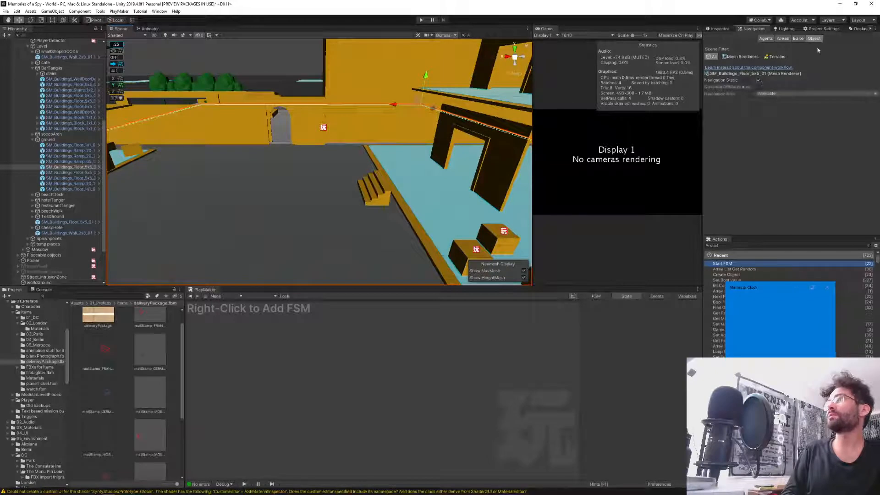
- Mark the stairs leading up to the BarTangier floor as Navigation Static
{"action": "left_click", "coordinate": [798, 39]}
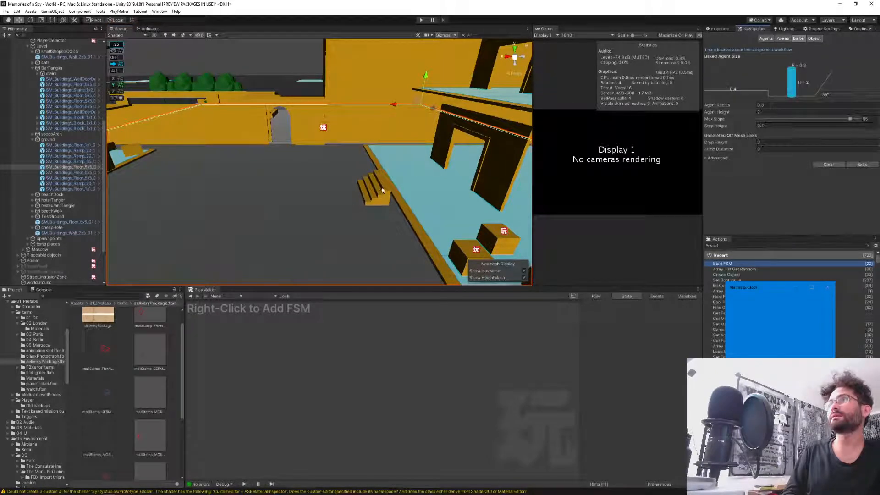
{"action": "left_click", "coordinate": [382, 191]}
{"action": "left_click", "coordinate": [814, 39]}
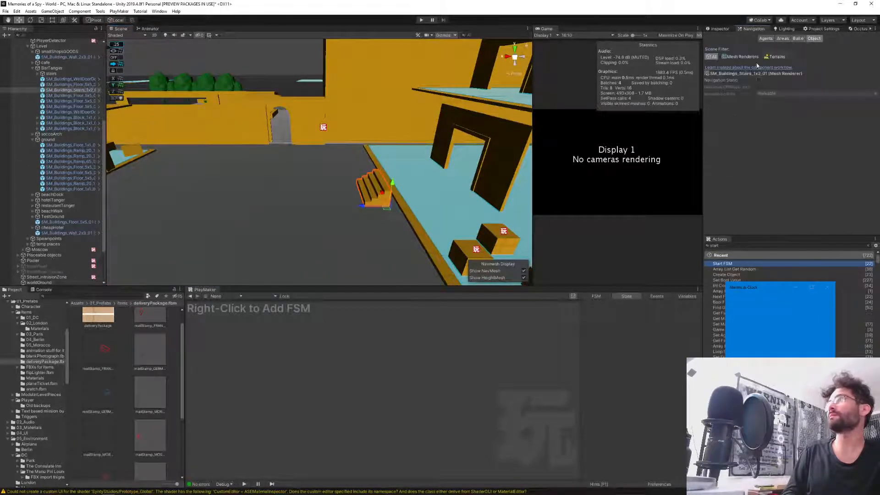
{"action": "left_click", "coordinate": [758, 80]}
- Mark the ground slab SM_Buildings_Floor_5x5_01 (2) beyond the stairs as Navigation Static
{"action": "right_click_drag", "start_coordinate": [390, 182], "coordinate": [403, 195]}
{"action": "left_click", "coordinate": [239, 113]}
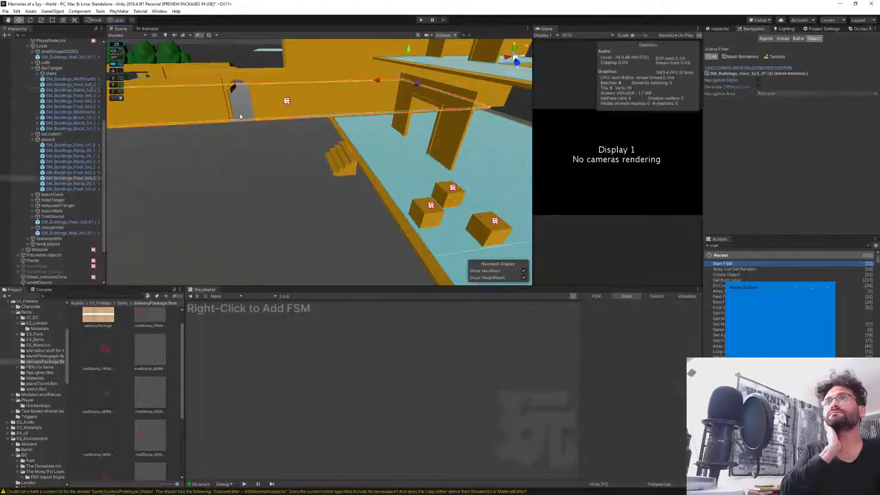
{"action": "left_click", "coordinate": [758, 81]}
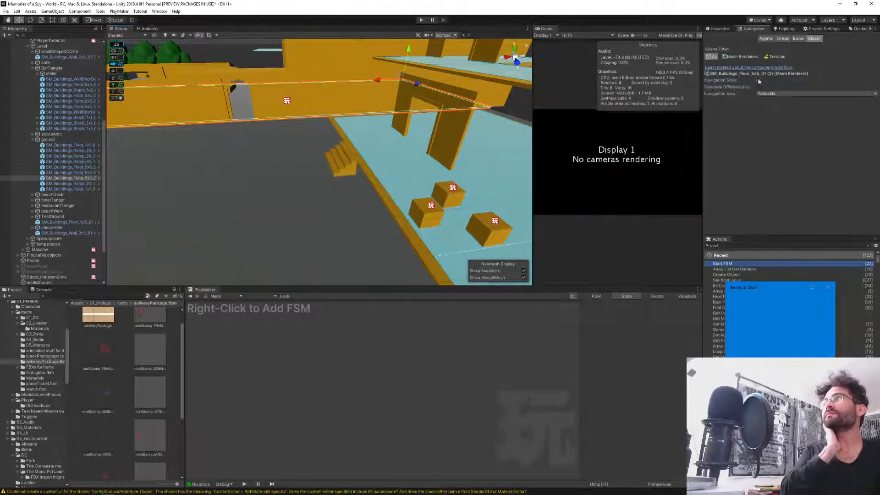
- Mark the planter-lined ground strip SM_Buildings_Floor_5x5_01 (1) and the long ramp beside it as Navigation Static
{"action": "scroll", "coordinate": [273, 163], "scroll_direction": "down", "scroll_amount": 3}
{"action": "middle_click_drag", "start_coordinate": [273, 163], "coordinate": [330, 144]}
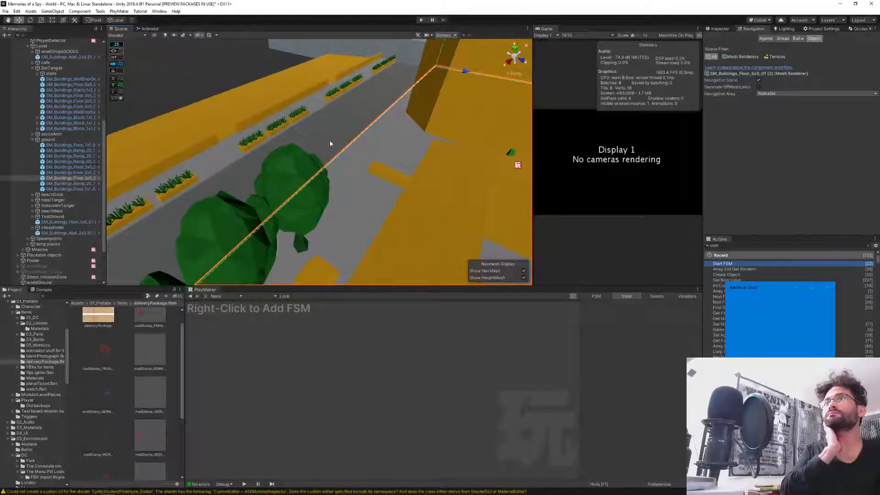
{"action": "left_click", "coordinate": [220, 161]}
{"action": "left_click", "coordinate": [758, 80]}
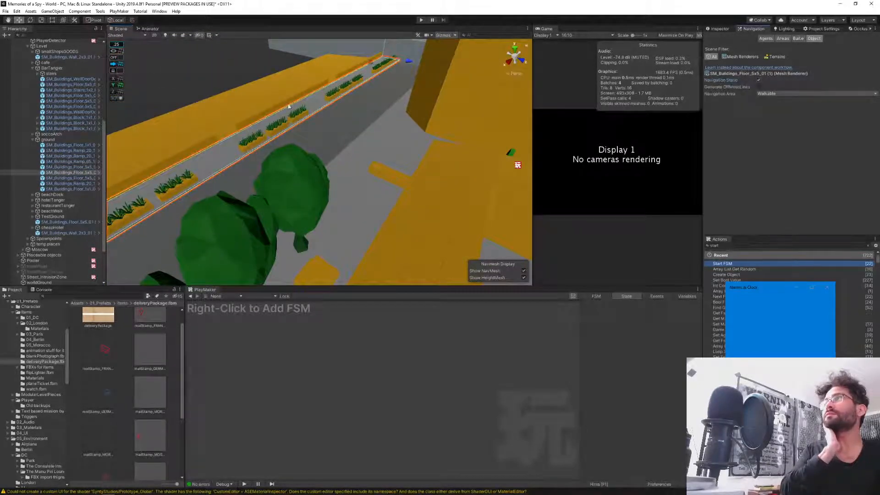
{"action": "left_click", "coordinate": [234, 100]}
{"action": "left_click", "coordinate": [758, 80]}
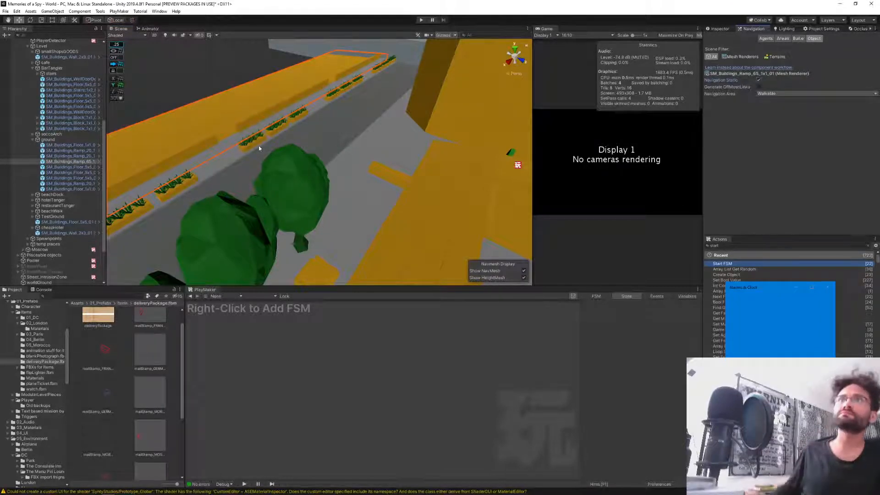
- Select the outer walls of the hotelTanger building together, including its door wall facing the street
{"action": "right_click_drag", "start_coordinate": [387, 197], "coordinate": [176, 140]}
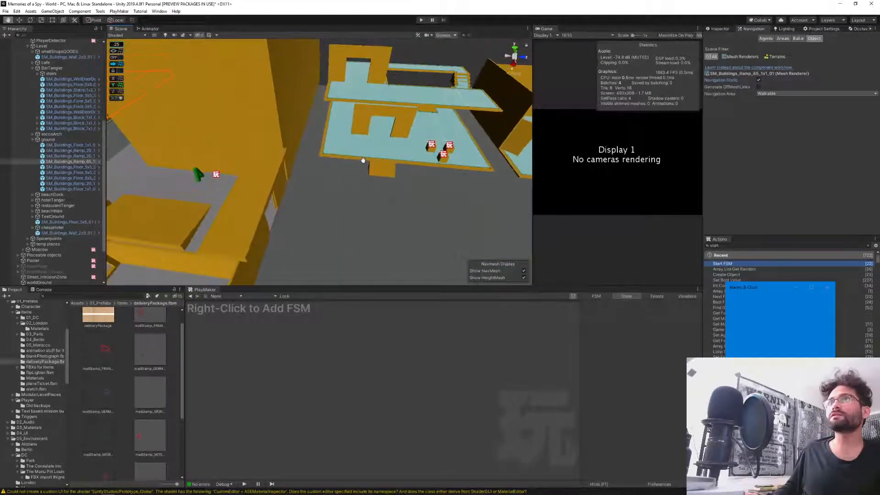
{"action": "left_click", "coordinate": [170, 133]}
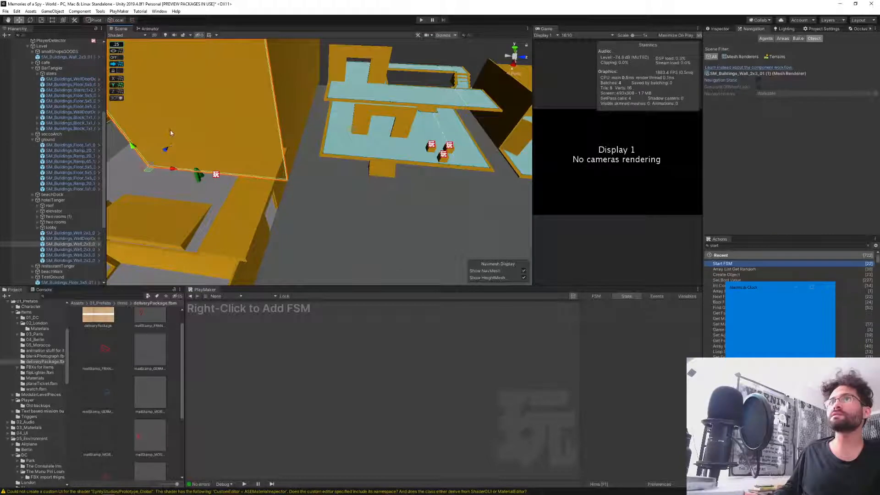
{"action": "left_click", "coordinate": [290, 101], "text": "shift"}
{"action": "right_click_drag", "start_coordinate": [215, 153], "coordinate": [280, 169]}
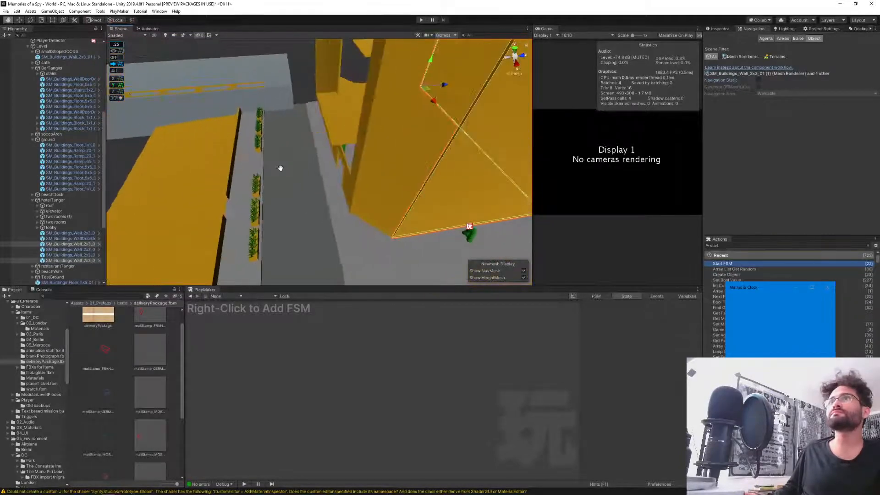
{"action": "left_click", "coordinate": [369, 190], "text": "shift"}
{"action": "left_click", "coordinate": [349, 190], "text": "shift"}
{"action": "right_click_drag", "start_coordinate": [351, 188], "coordinate": [369, 210]}
{"action": "left_click", "coordinate": [342, 181], "text": "shift"}
{"action": "left_click", "coordinate": [326, 164], "text": "shift"}
{"action": "right_click_drag", "start_coordinate": [326, 164], "coordinate": [397, 208]}
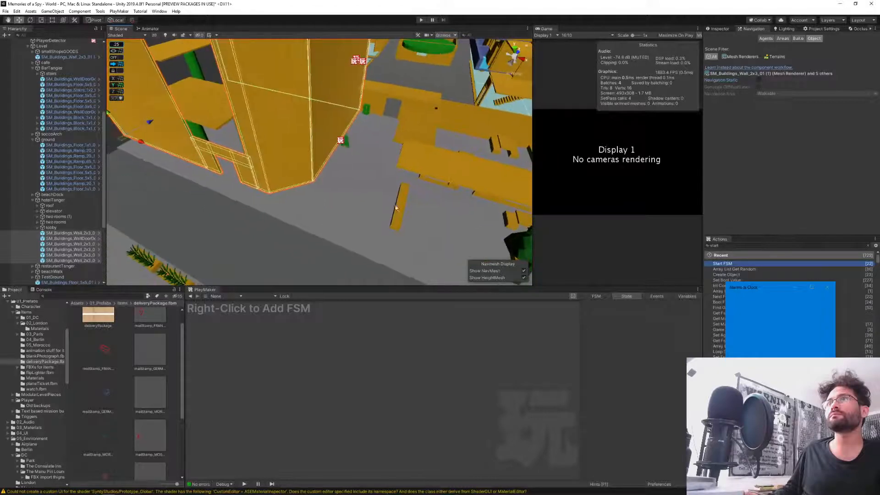
- Add the soccoArch walls and arch piece beside the hotel to the wall selection
{"action": "left_click", "coordinate": [379, 107], "text": "shift"}
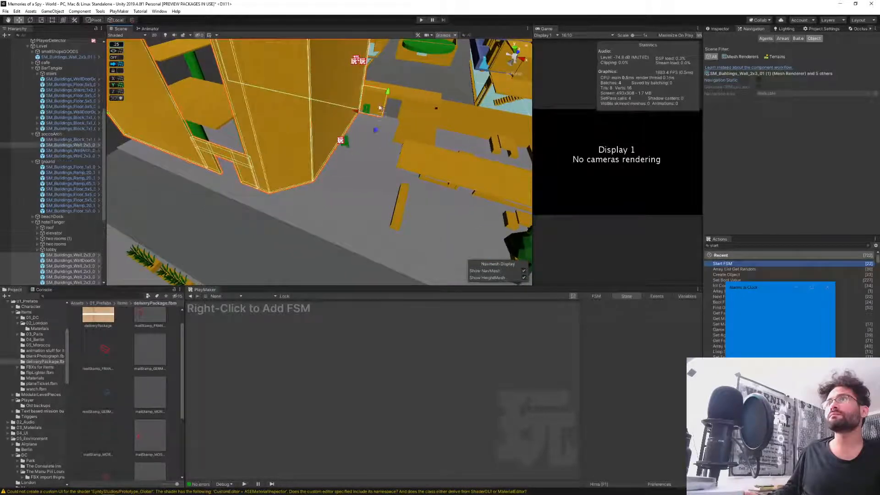
{"action": "left_click", "coordinate": [403, 100], "text": "shift"}
{"action": "left_click", "coordinate": [409, 104], "text": "shift"}
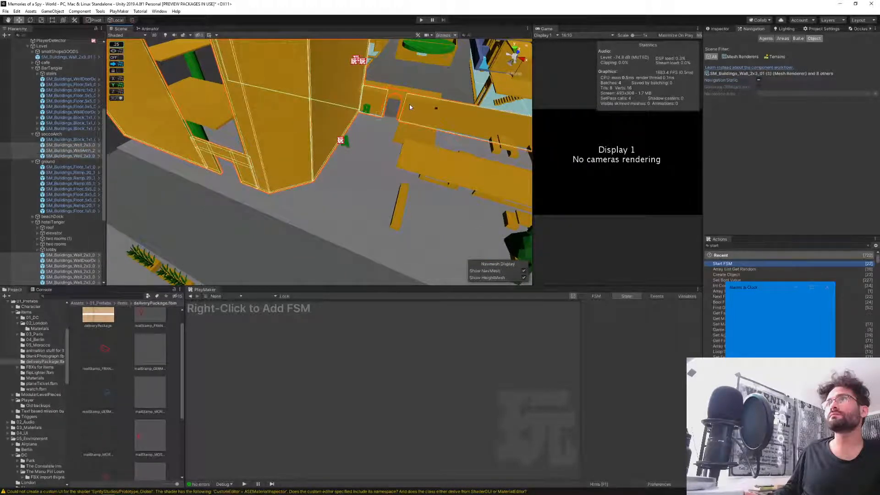
{"action": "right_click_drag", "start_coordinate": [411, 114], "coordinate": [394, 117]}
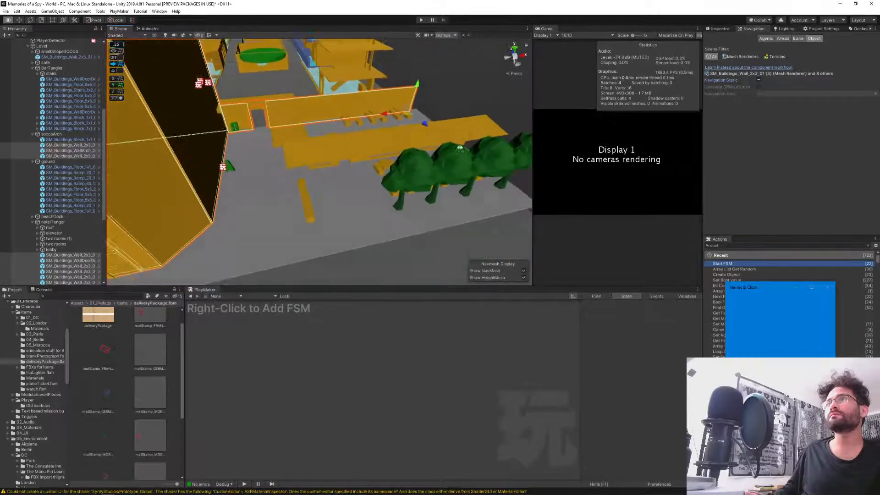
{"action": "right_click_drag", "start_coordinate": [459, 148], "coordinate": [273, 133]}
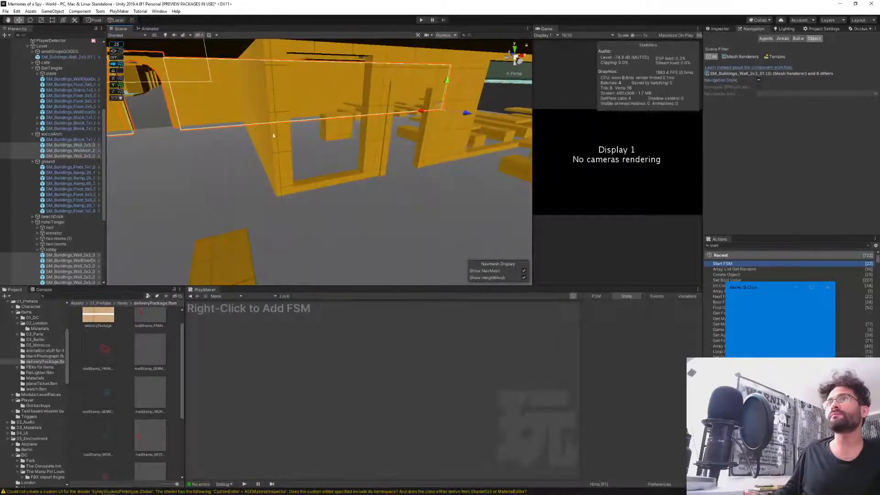
- Add the doorway building's walls beyond the arch, then make all selected walls Navigation Static with the Not Walkable area
{"action": "left_click", "coordinate": [368, 158], "text": "shift"}
{"action": "left_click", "coordinate": [384, 153], "text": "shift"}
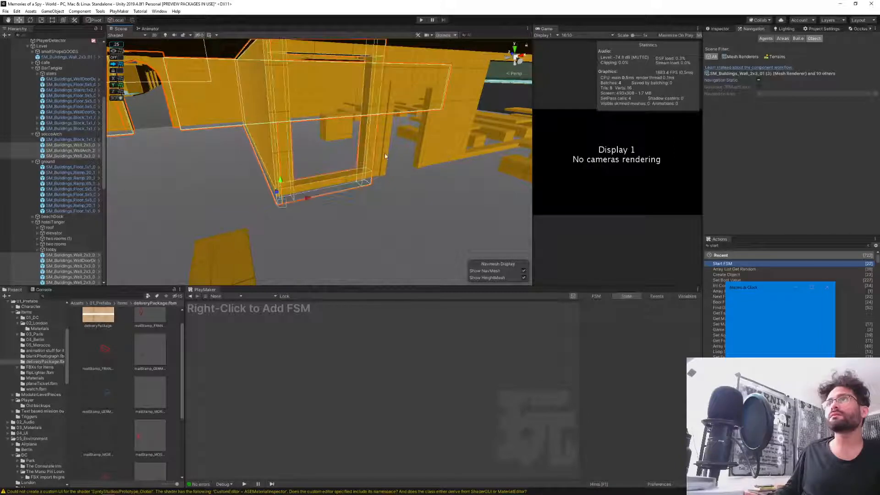
{"action": "left_click", "coordinate": [405, 81], "text": "shift"}
{"action": "left_click", "coordinate": [460, 98], "text": "shift"}
{"action": "right_click_drag", "start_coordinate": [460, 98], "coordinate": [183, 137]}
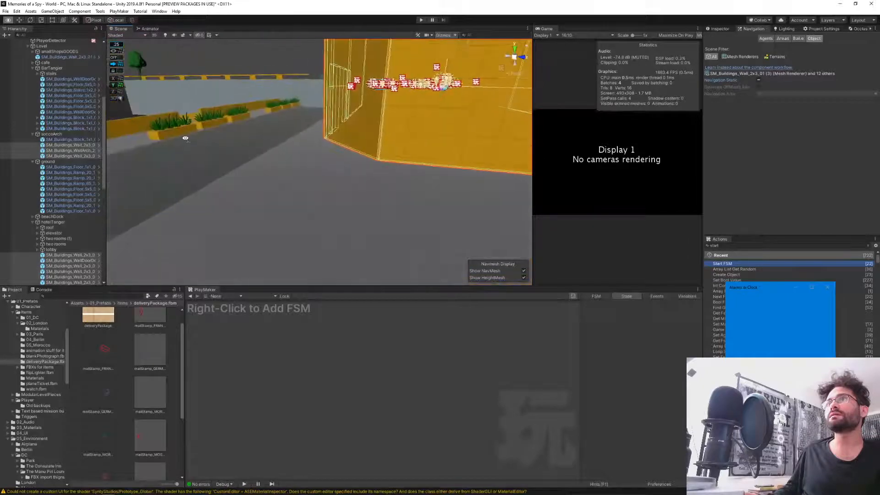
{"action": "left_click", "coordinate": [759, 80]}
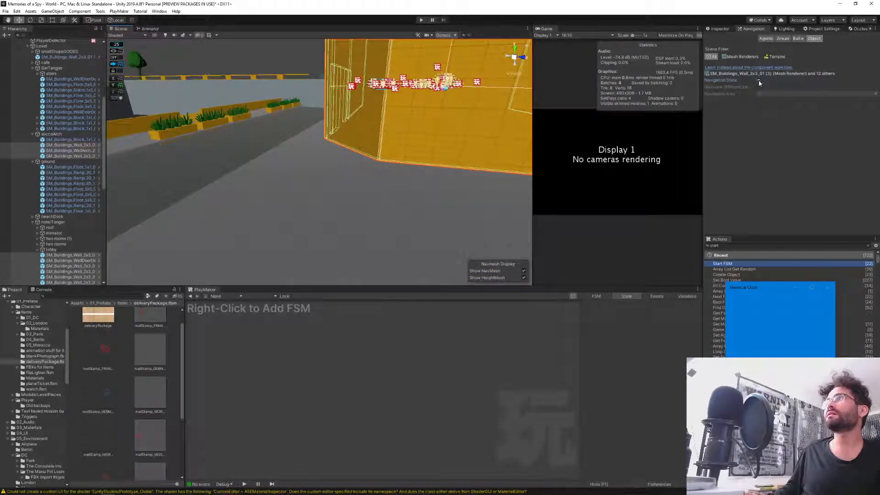
{"action": "left_click", "coordinate": [764, 94]}
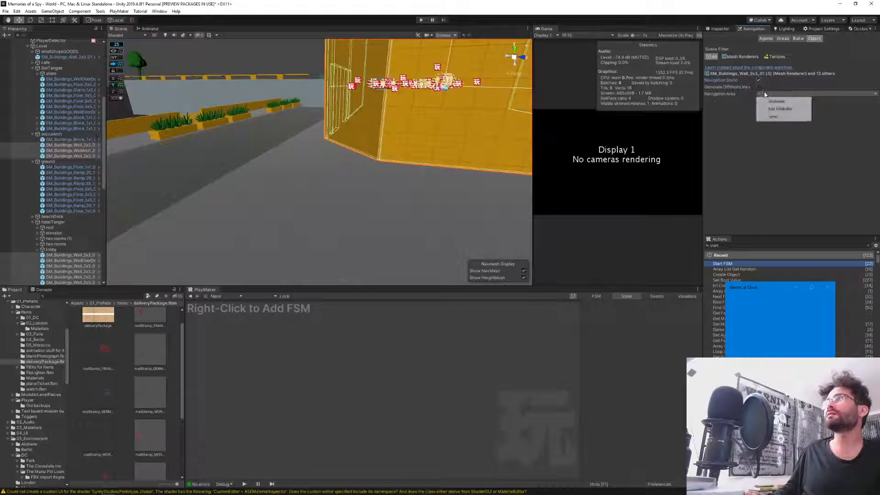
{"action": "left_click", "coordinate": [779, 105]}
- Clear the wall selection and bake the NavMesh with the existing agent settings
{"action": "right_click_drag", "start_coordinate": [391, 164], "coordinate": [285, 205]}
{"action": "left_click", "coordinate": [798, 39]}
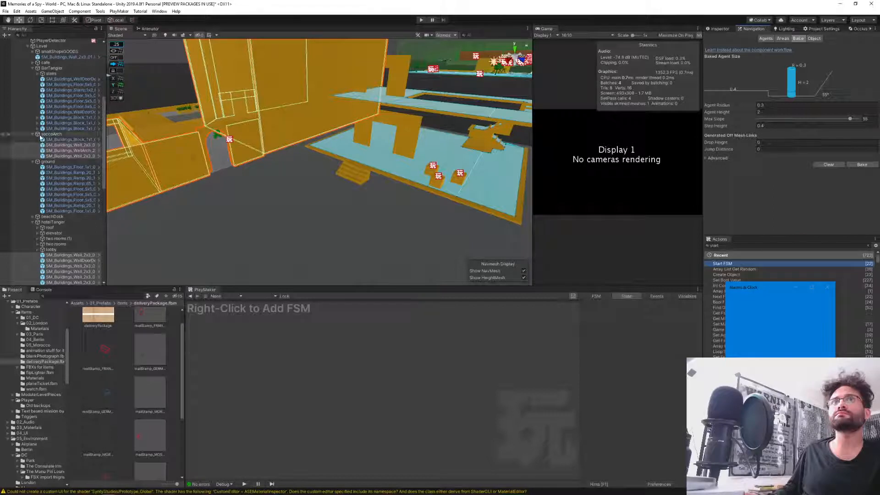
{"action": "key", "text": "Delete"}
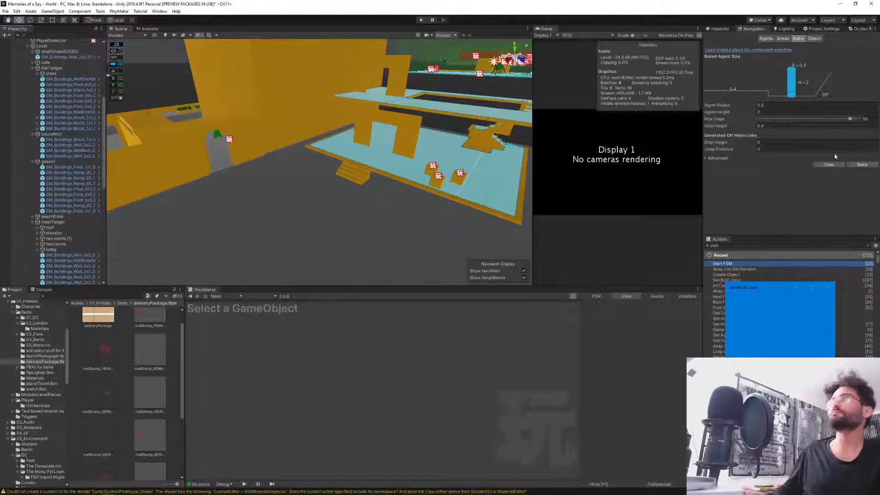
{"action": "left_click", "coordinate": [862, 166]}
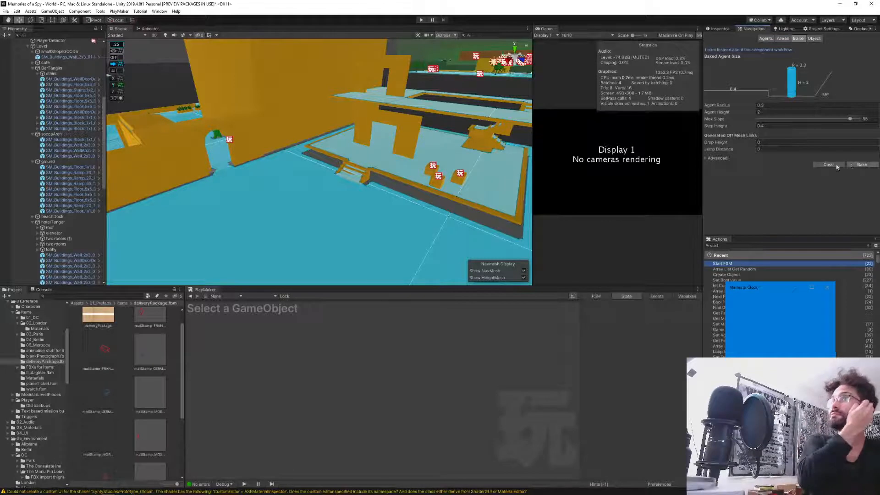
- Enlarge the Game view, run the scene and interact with the red Moroccan star item on the ground
{"action": "left_click", "coordinate": [719, 28]}
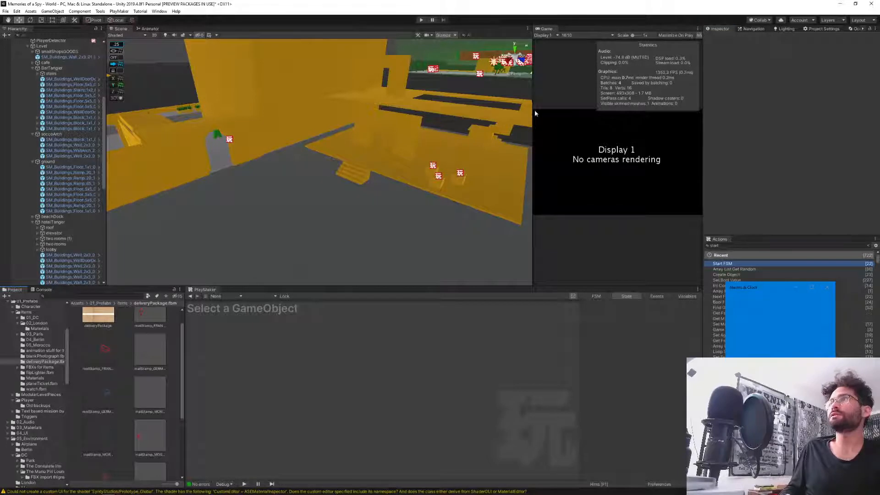
{"action": "left_click_drag", "start_coordinate": [533, 111], "coordinate": [313, 91]}
{"action": "left_click", "coordinate": [423, 20]}
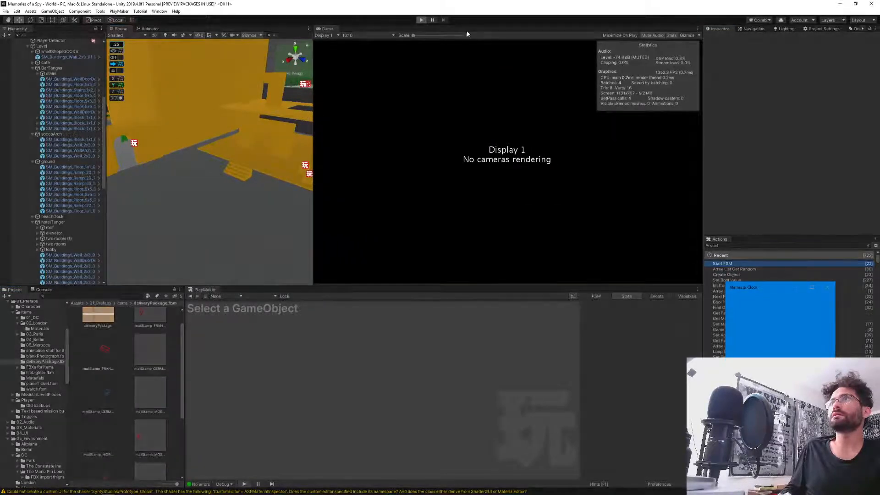
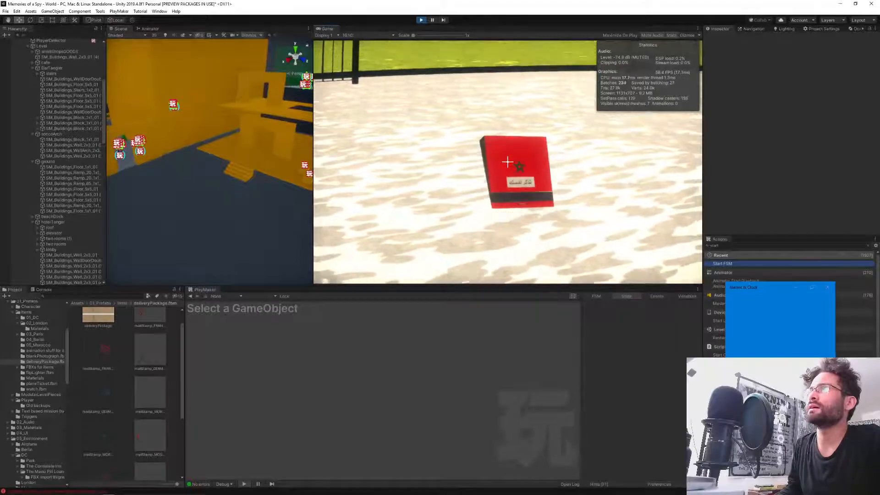
{"action": "left_click", "coordinate": [507, 162]}
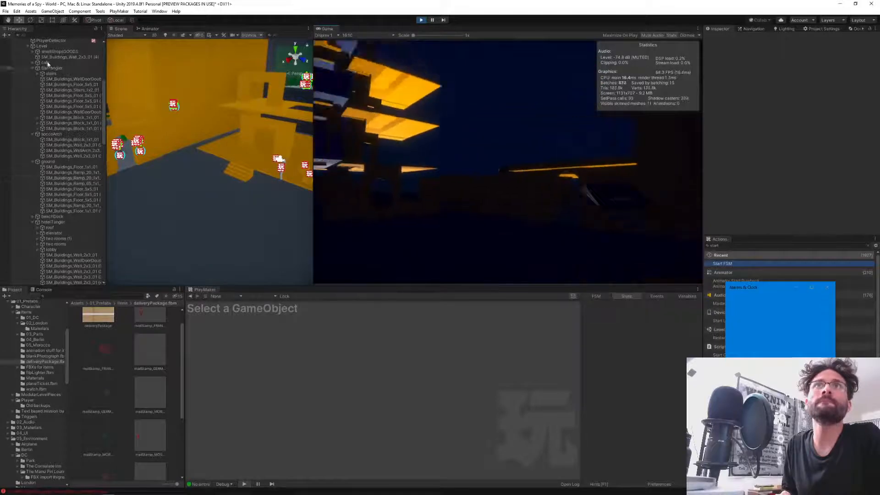
- Expand the Morocco_sources array contents on the running Morocco object and select the Source NPC it references
{"action": "scroll", "coordinate": [50, 115], "scroll_direction": "up", "scroll_amount": 3}
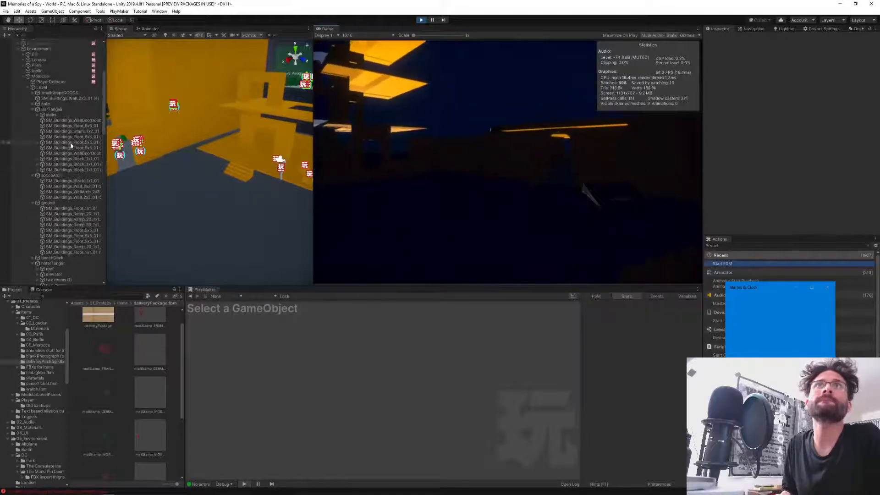
{"action": "left_click", "coordinate": [46, 76]}
{"action": "scroll", "coordinate": [747, 210], "scroll_direction": "down", "scroll_amount": 8}
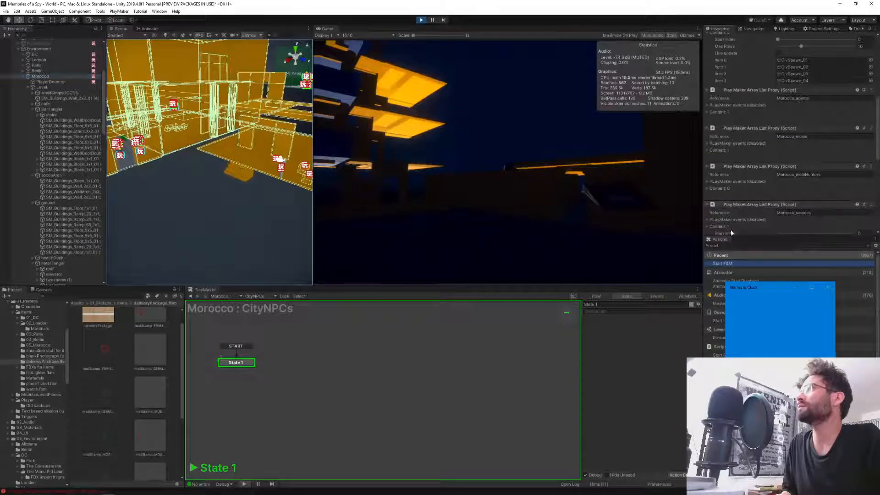
{"action": "left_click", "coordinate": [708, 227]}
{"action": "scroll", "coordinate": [793, 198], "scroll_direction": "down", "scroll_amount": 3}
{"action": "left_click", "coordinate": [788, 192]}
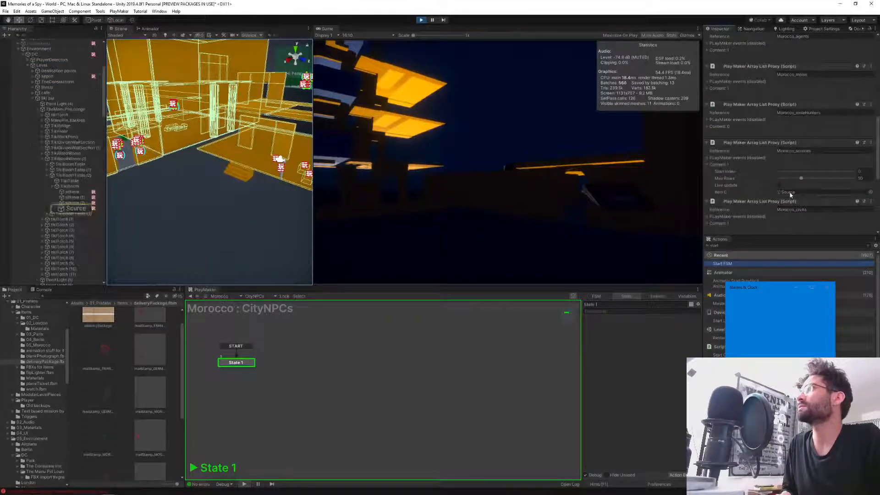
{"action": "left_click", "coordinate": [71, 209]}
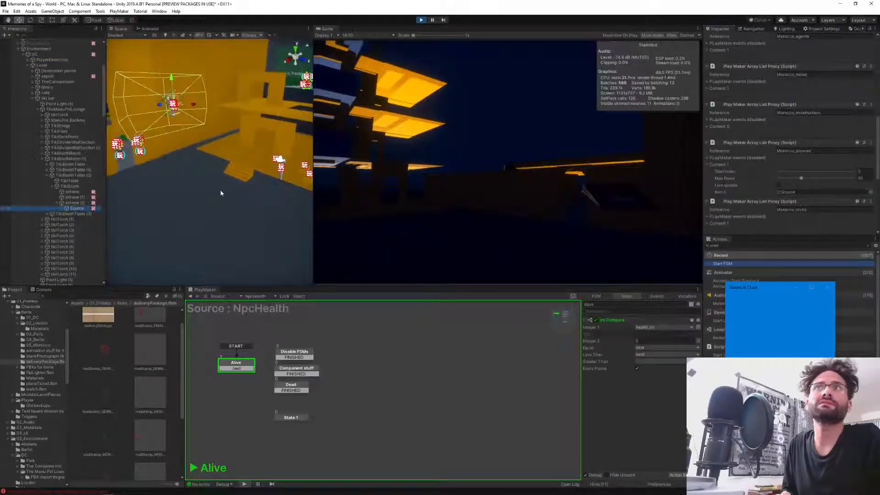
- Frame the Source NPC in the Scene view, pause the game and examine its position and pose up close
{"action": "key", "text": "f"}
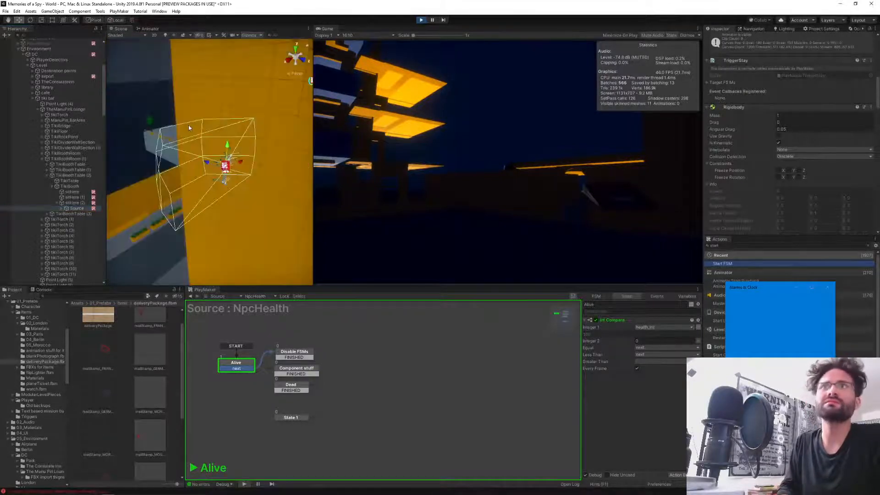
{"action": "left_click_drag", "start_coordinate": [228, 154], "coordinate": [339, 192], "text": "alt"}
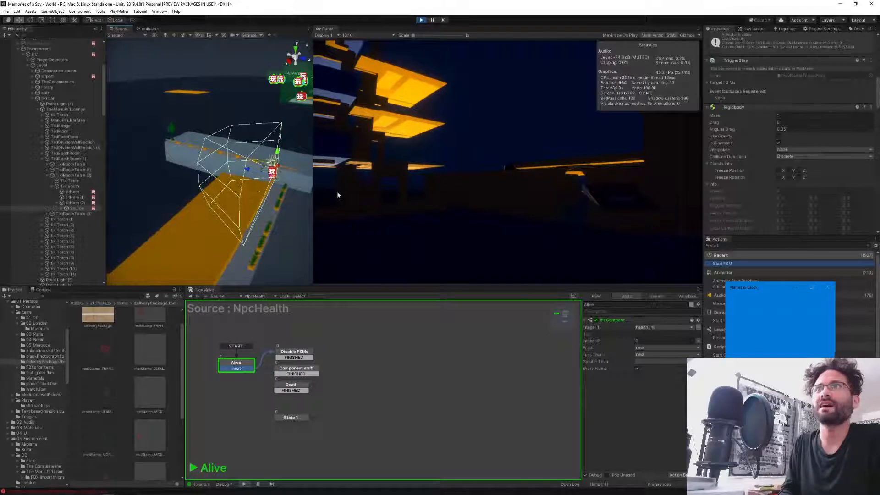
{"action": "left_click", "coordinate": [432, 20]}
{"action": "left_click_drag", "start_coordinate": [143, 197], "coordinate": [226, 179], "text": "alt"}
{"action": "left_click", "coordinate": [70, 208]}
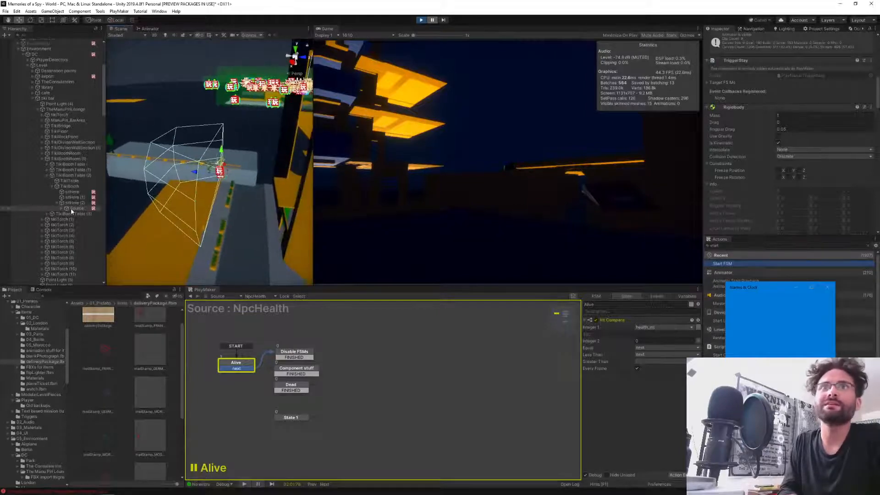
{"action": "left_click", "coordinate": [227, 171]}
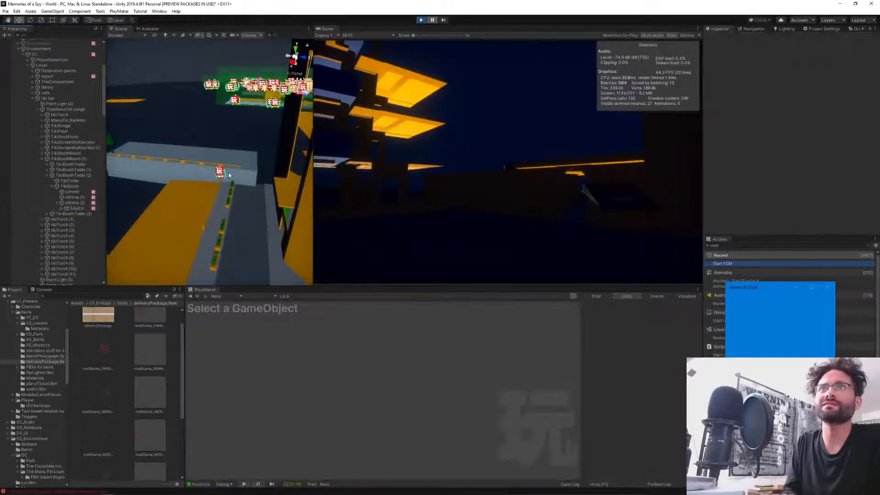
{"action": "scroll", "coordinate": [223, 172], "scroll_direction": "up", "scroll_amount": 6}
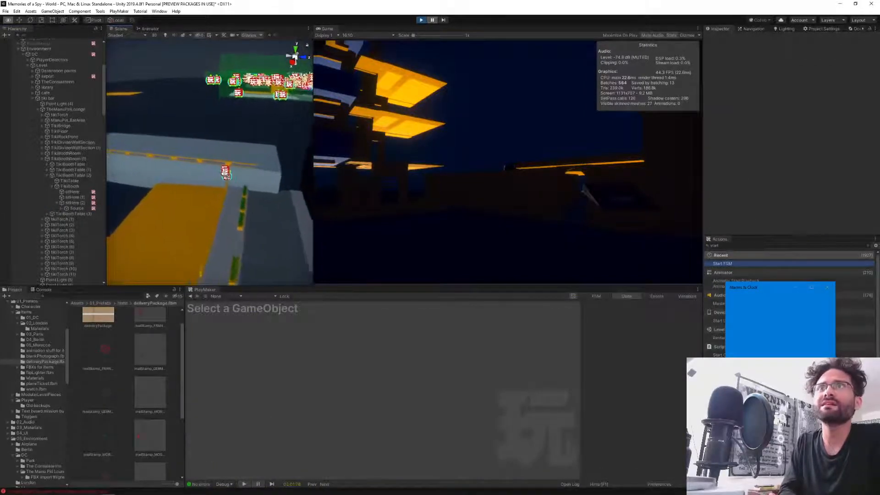
{"action": "left_click_drag", "start_coordinate": [224, 174], "coordinate": [662, 145], "text": "alt"}
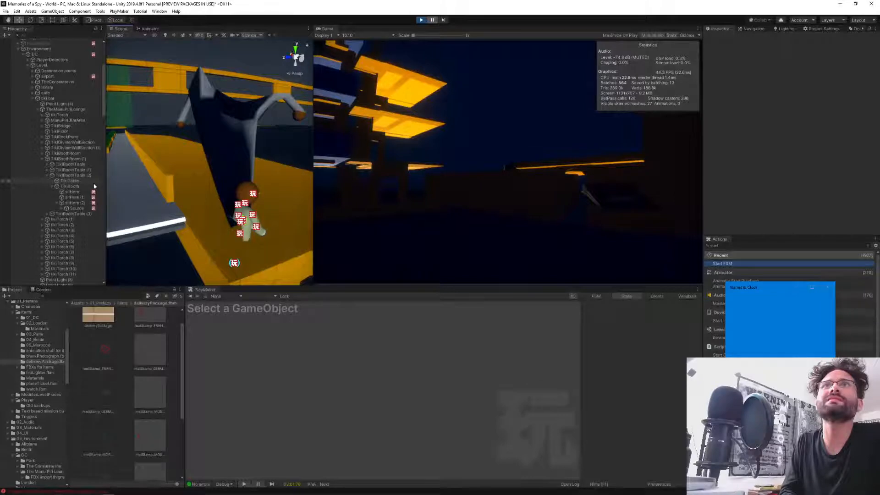
- Select the Source NPC beneath the tiki booth's sitHere (2), frame it and trace which environment area it is parented in
{"action": "left_click", "coordinate": [81, 209]}
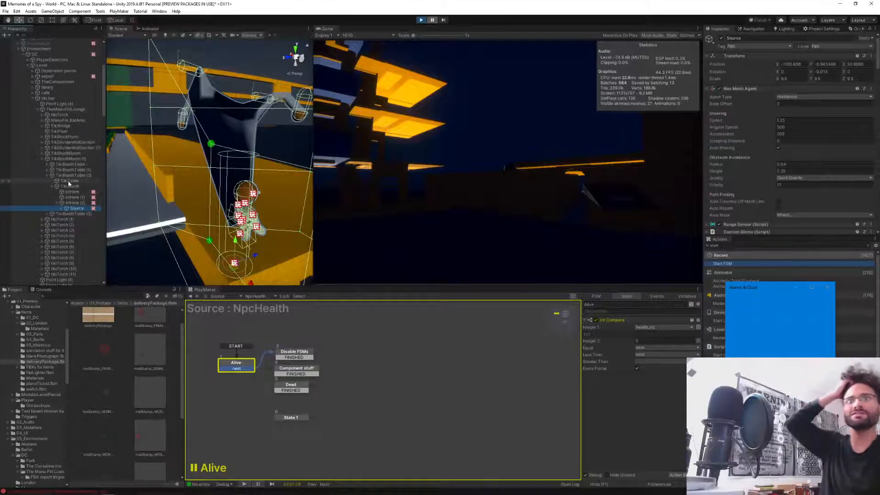
{"action": "scroll", "coordinate": [68, 180], "scroll_direction": "down", "scroll_amount": 3}
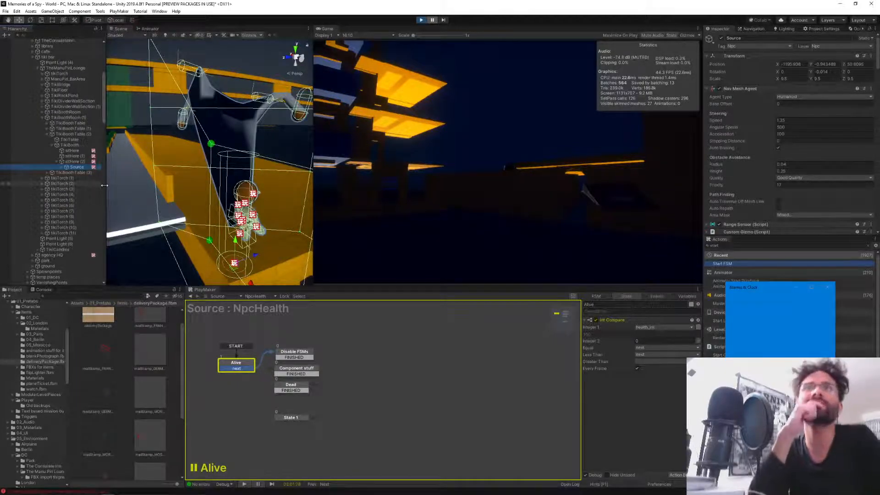
{"action": "scroll", "coordinate": [83, 213], "scroll_direction": "up", "scroll_amount": 4}
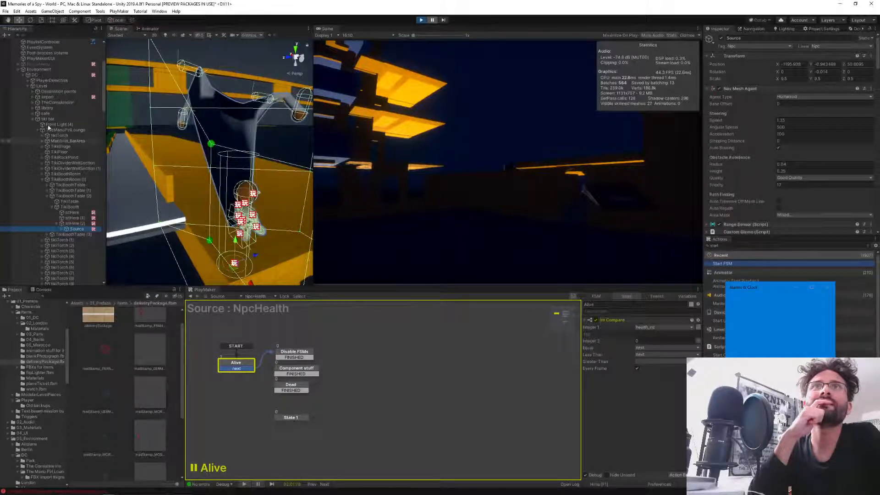
{"action": "scroll", "coordinate": [71, 239], "scroll_direction": "down", "scroll_amount": 5}
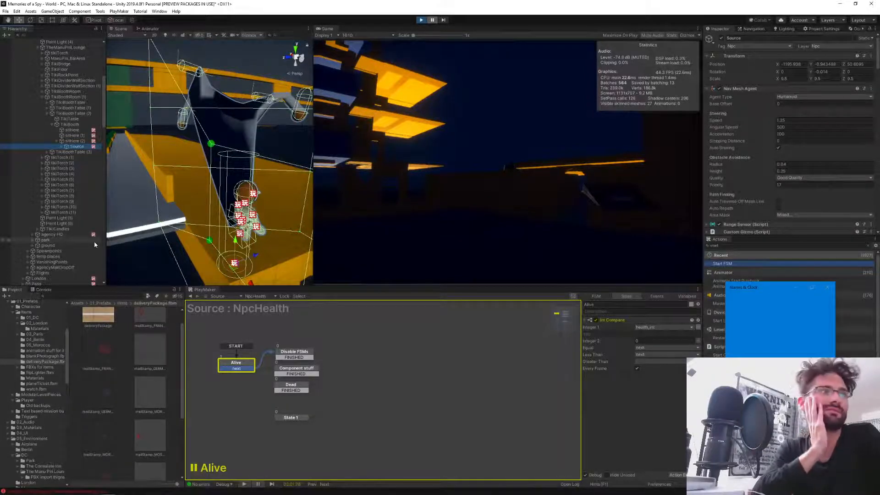
{"action": "key", "text": "f"}
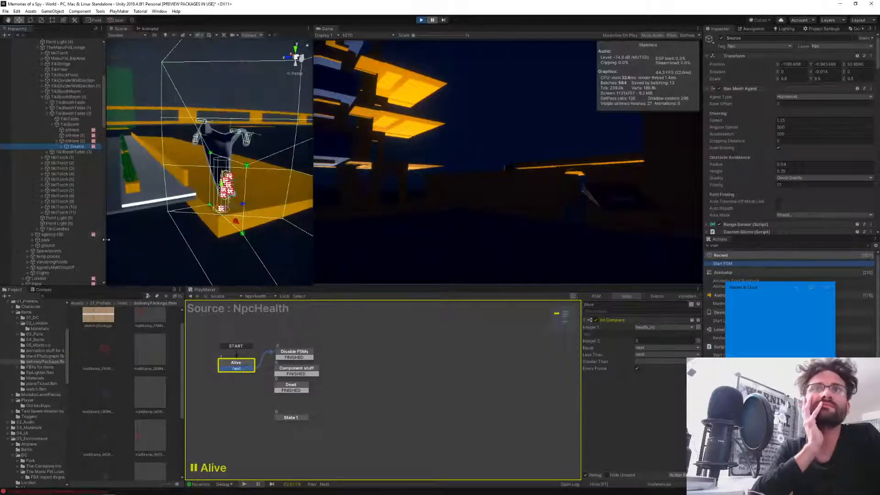
{"action": "scroll", "coordinate": [80, 251], "scroll_direction": "down", "scroll_amount": 1}
{"action": "scroll", "coordinate": [43, 274], "scroll_direction": "down", "scroll_amount": 3}
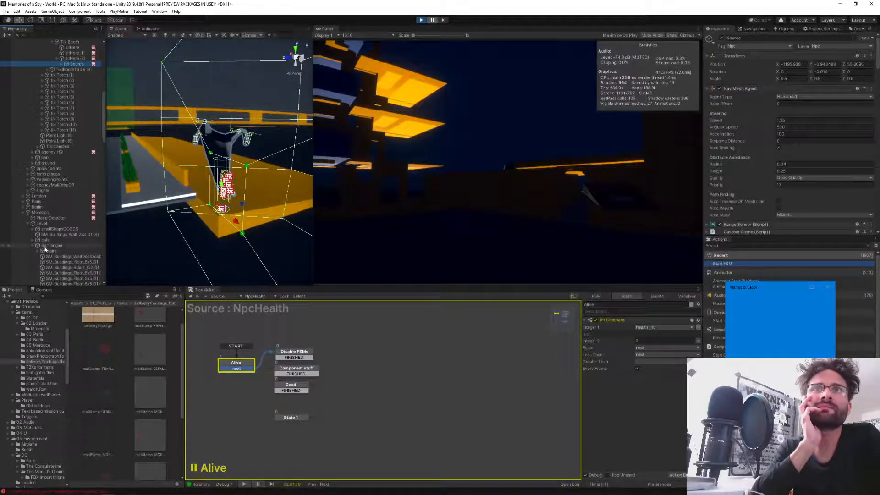
- Expand the Seats array contents on Morocco's BarTangier object and locate the sitHere objects its items reference
{"action": "left_click", "coordinate": [51, 245]}
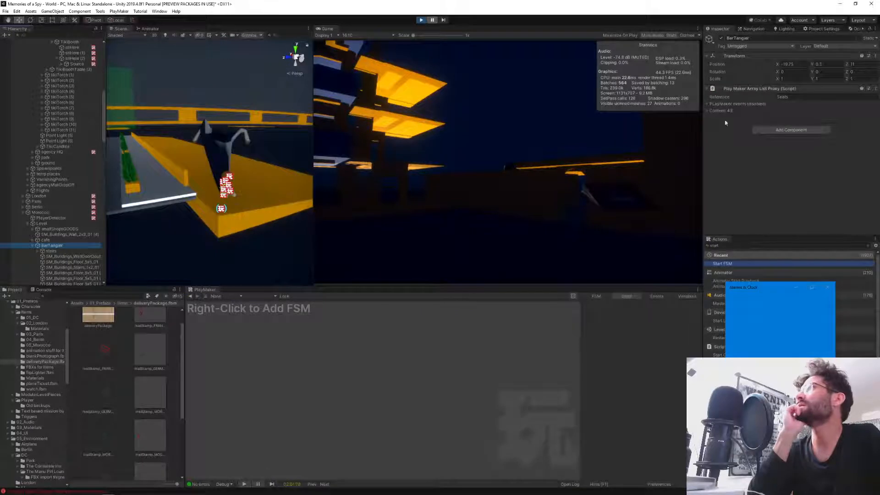
{"action": "left_click", "coordinate": [708, 111]}
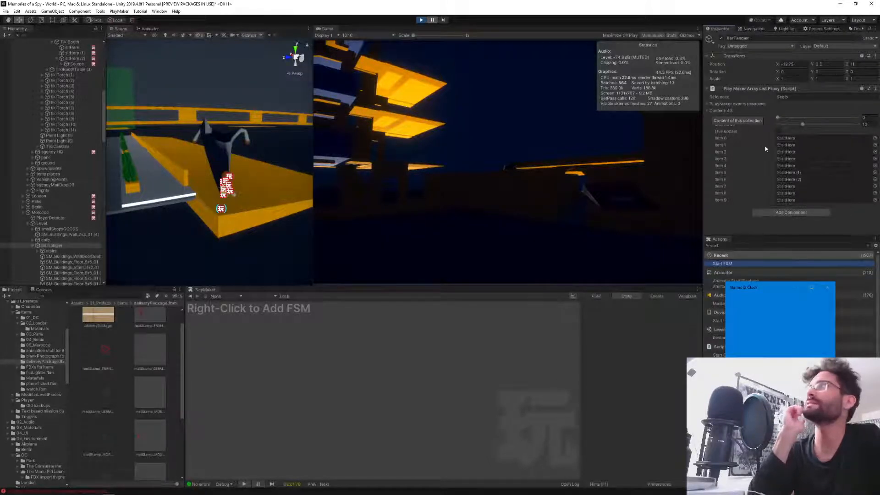
{"action": "left_click", "coordinate": [782, 140]}
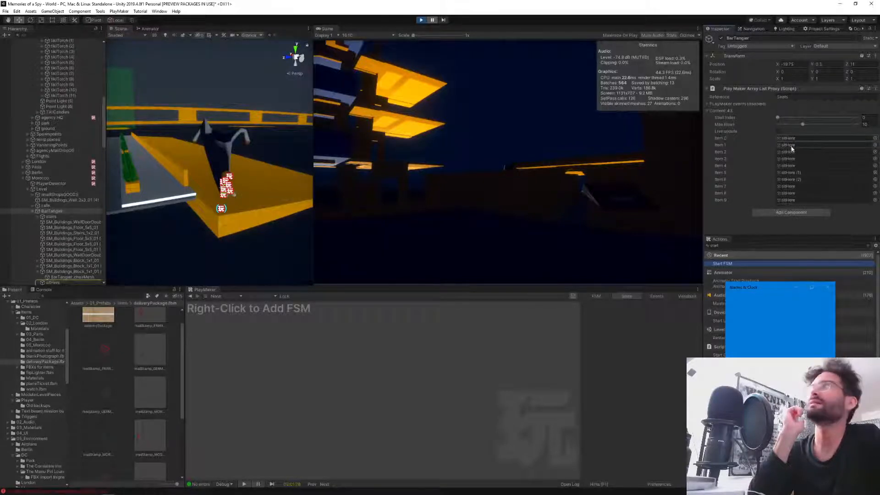
{"action": "left_click", "coordinate": [793, 159]}
{"action": "left_click", "coordinate": [794, 164]}
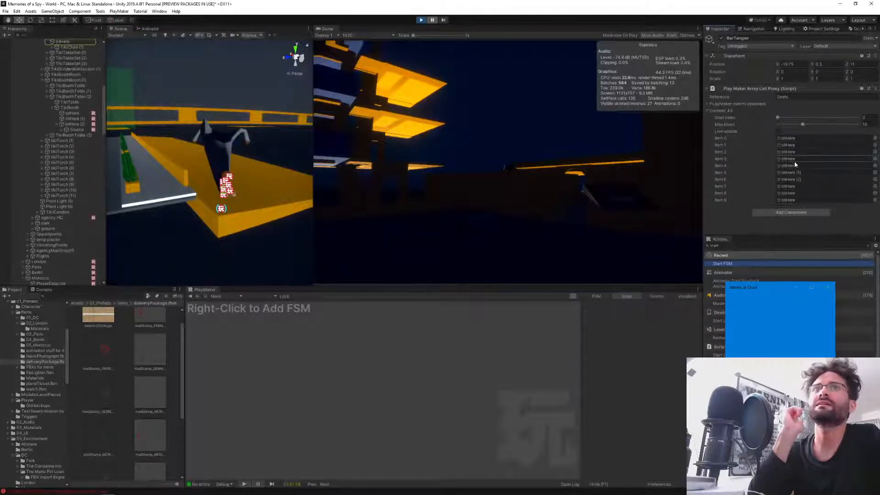
{"action": "left_click", "coordinate": [796, 166]}
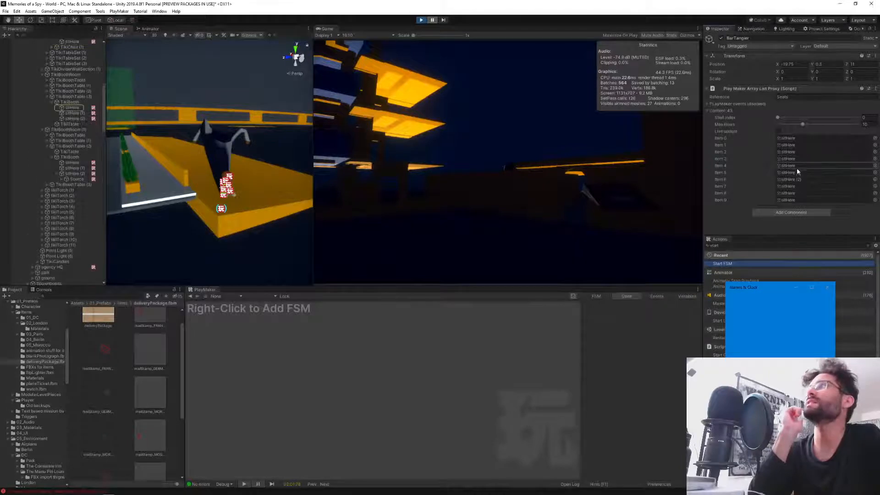
{"action": "left_click", "coordinate": [795, 172]}
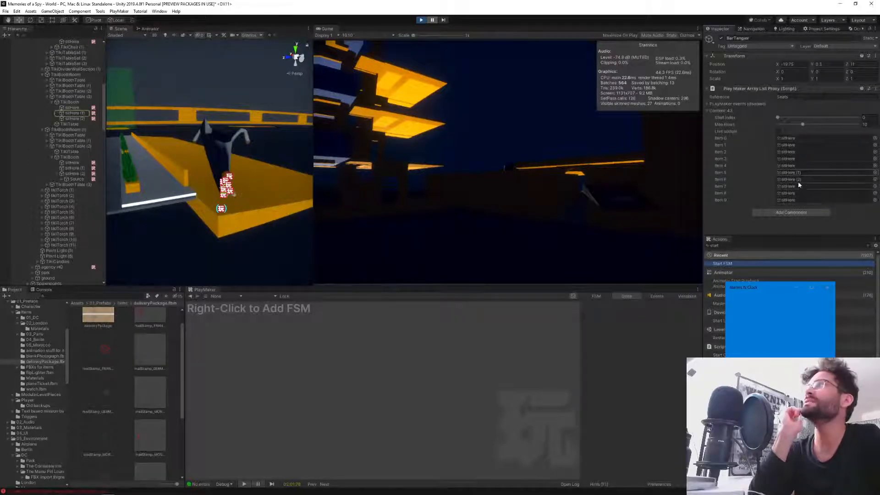
{"action": "left_click", "coordinate": [797, 185]}
{"action": "left_click", "coordinate": [793, 192]}
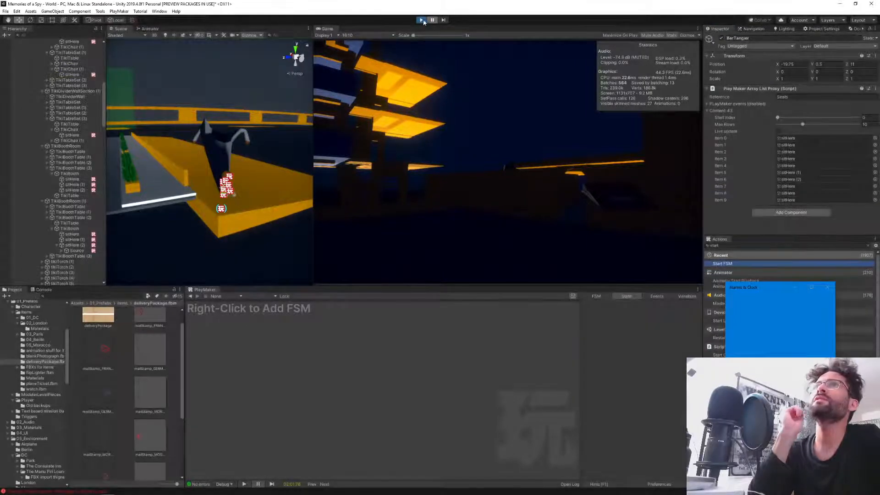
- Stop the running game and open the TikiChair prefab from DC's The Manu Piri Lounge folder
{"action": "key", "text": "ctrl+p"}
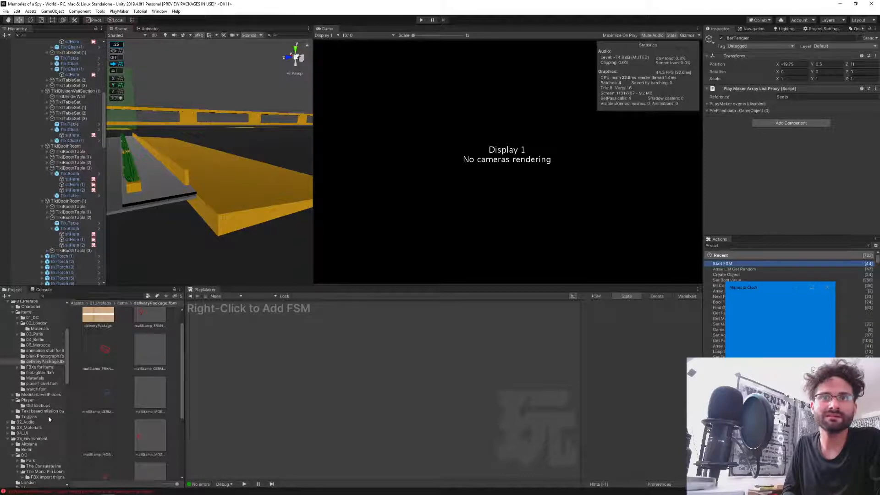
{"action": "scroll", "coordinate": [49, 419], "scroll_direction": "down", "scroll_amount": 5}
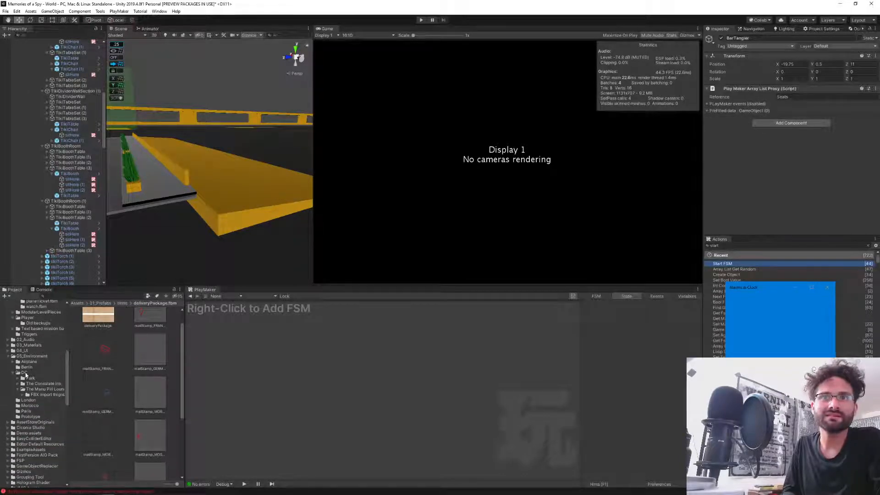
{"action": "left_click", "coordinate": [25, 372]}
{"action": "double_click", "coordinate": [94, 380]}
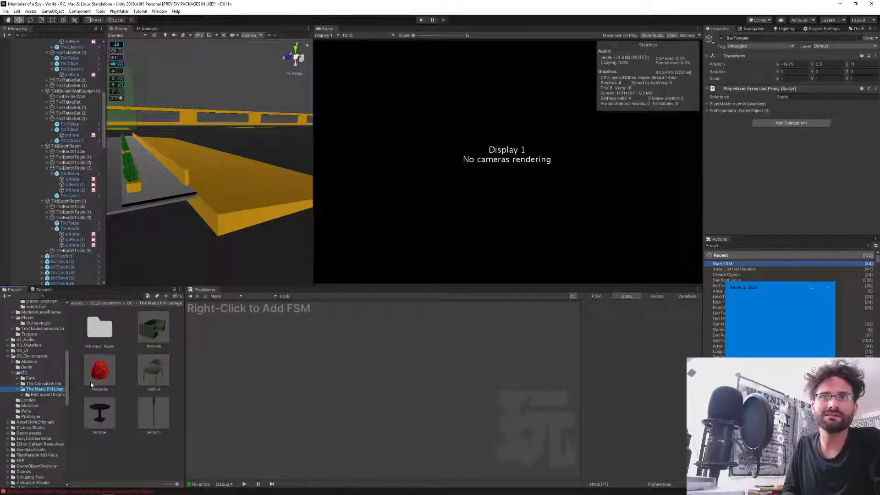
{"action": "double_click", "coordinate": [153, 370]}
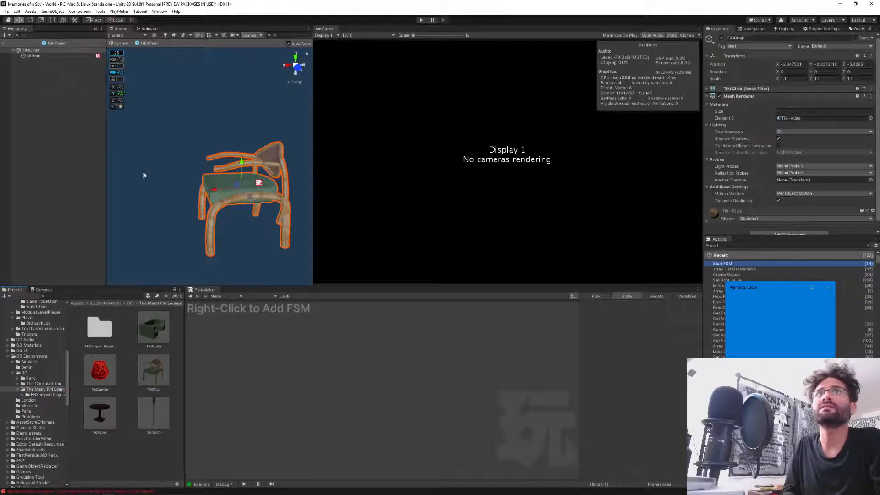
- Edit the Seat template used by the chair's sitHere object, setting Find Game Object's Object Name to TheManuPiriLounge
{"action": "left_click", "coordinate": [143, 175]}
{"action": "left_click", "coordinate": [39, 56]}
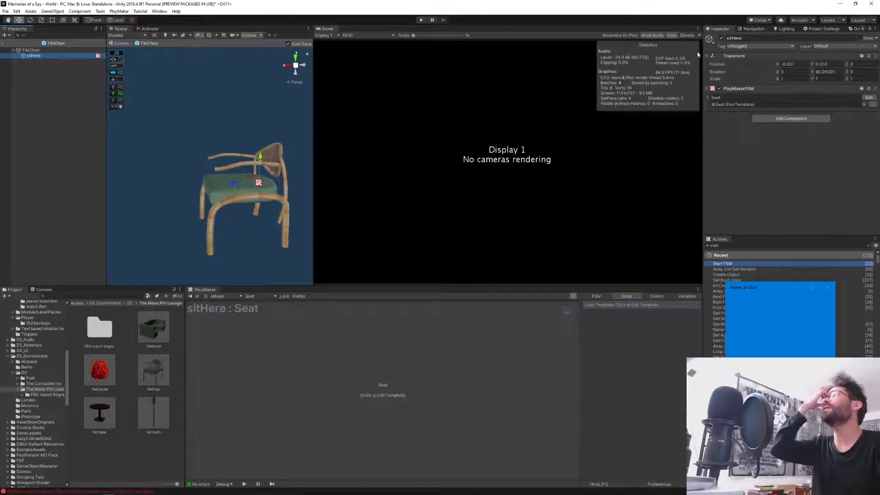
{"action": "left_click", "coordinate": [870, 99]}
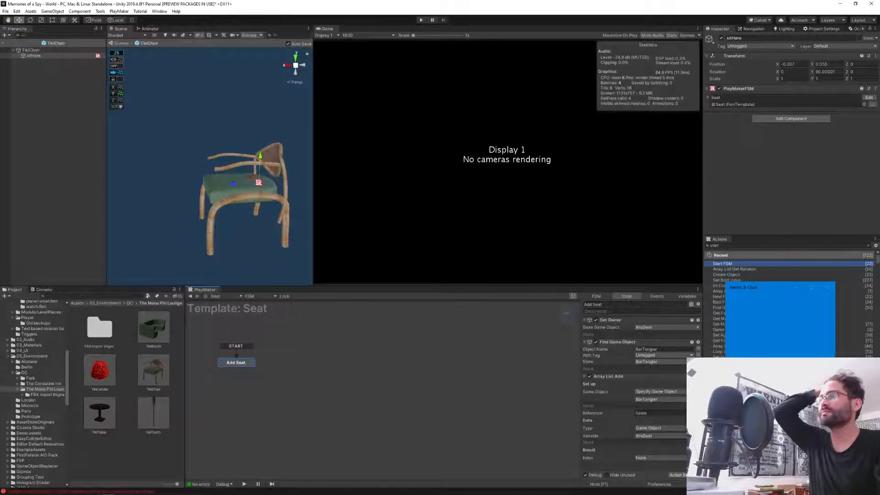
{"action": "left_click", "coordinate": [663, 350]}
{"action": "type", "text": "T"}
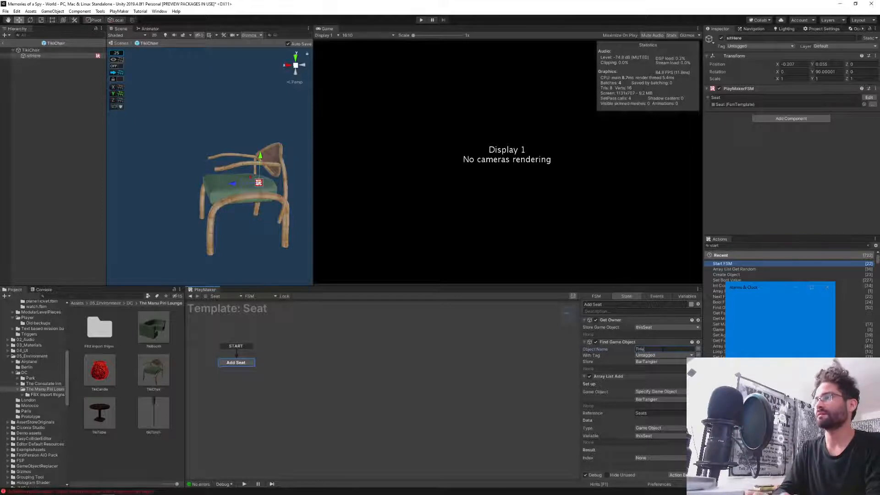
{"action": "type", "text": "He"}
{"action": "key", "text": "BackSpace"}
{"action": "key", "text": "BackSpace"}
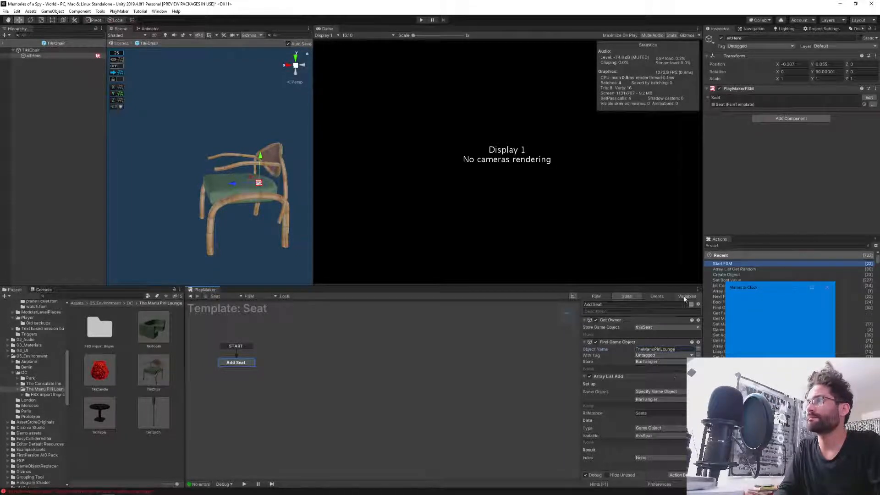
- Rename the Seat template's BarTangier variable to TheManuPiriLounge, reusing the copied object name
{"action": "key", "text": "ctrl+a"}
{"action": "key", "text": "ctrl+c"}
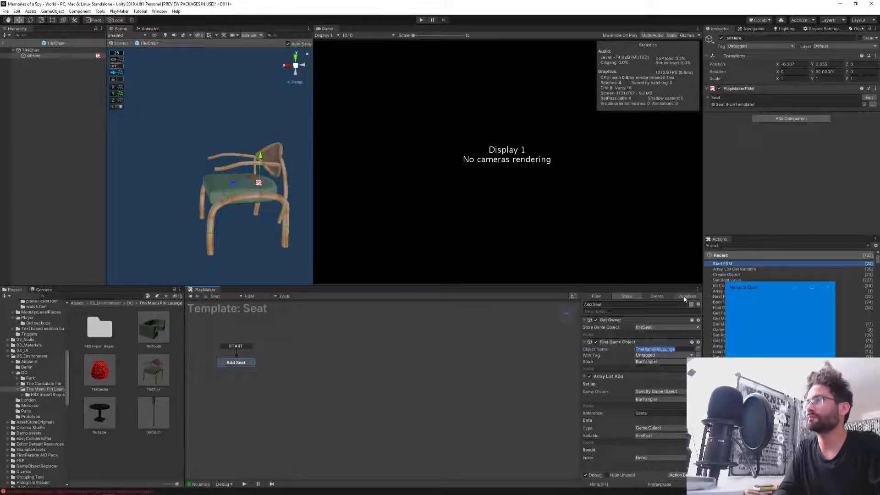
{"action": "left_click", "coordinate": [685, 297]}
{"action": "left_click", "coordinate": [614, 319]}
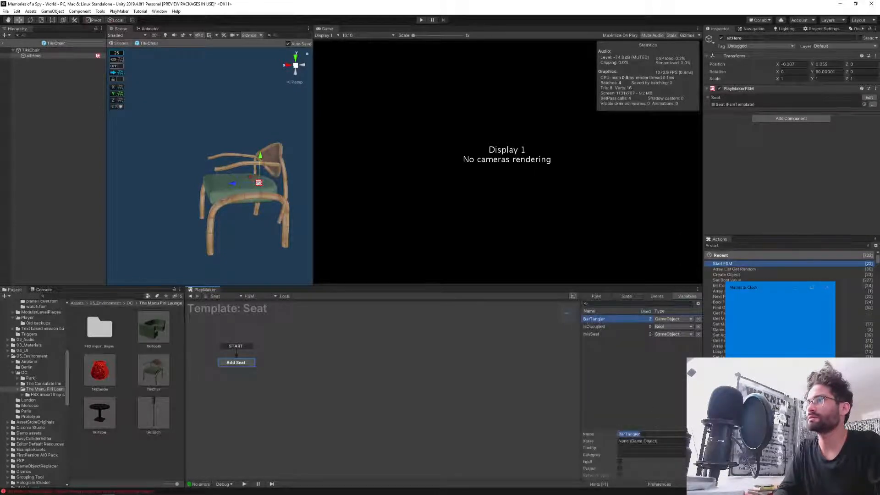
{"action": "key", "text": "ctrl+v"}
{"action": "key", "text": "Return"}
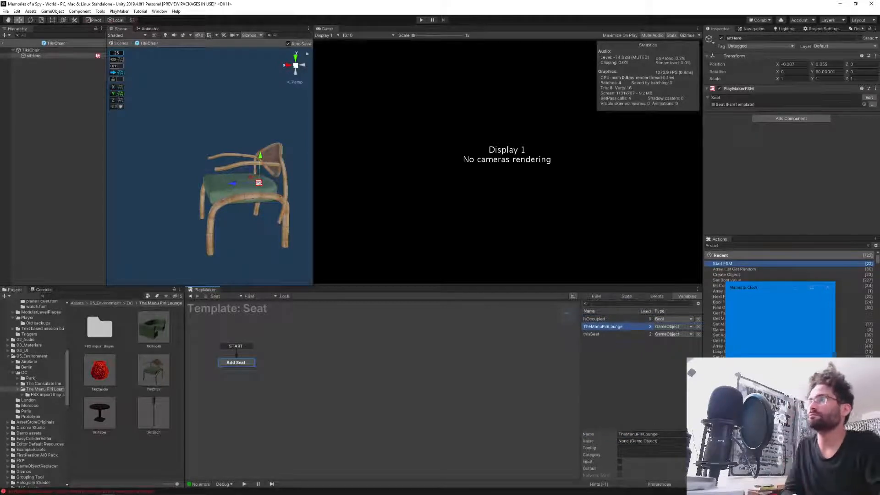
{"action": "left_click", "coordinate": [627, 297]}
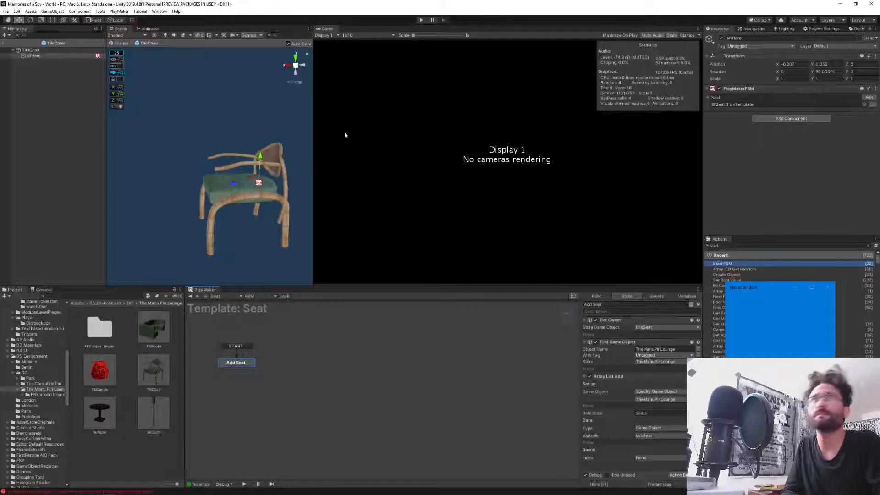
- Copy the Add Seat state from the Seat template
{"action": "left_click", "coordinate": [295, 414]}
{"action": "right_click", "coordinate": [229, 364]}
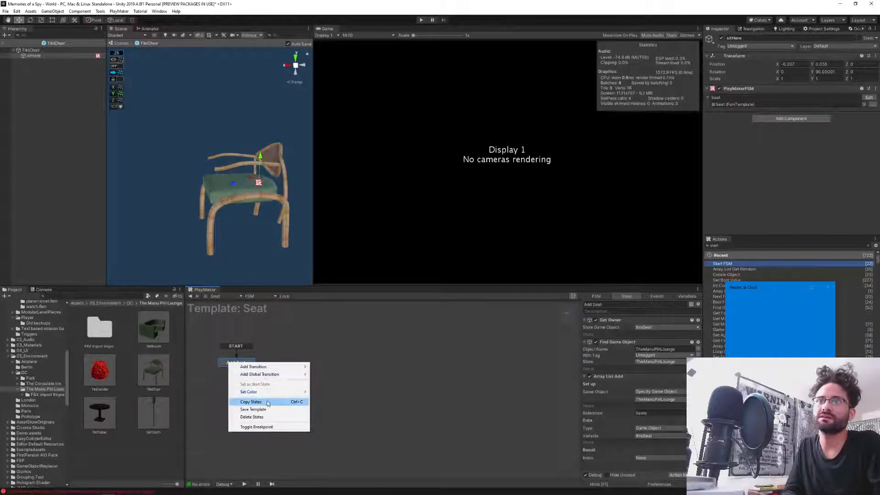
{"action": "left_click", "coordinate": [269, 402]}
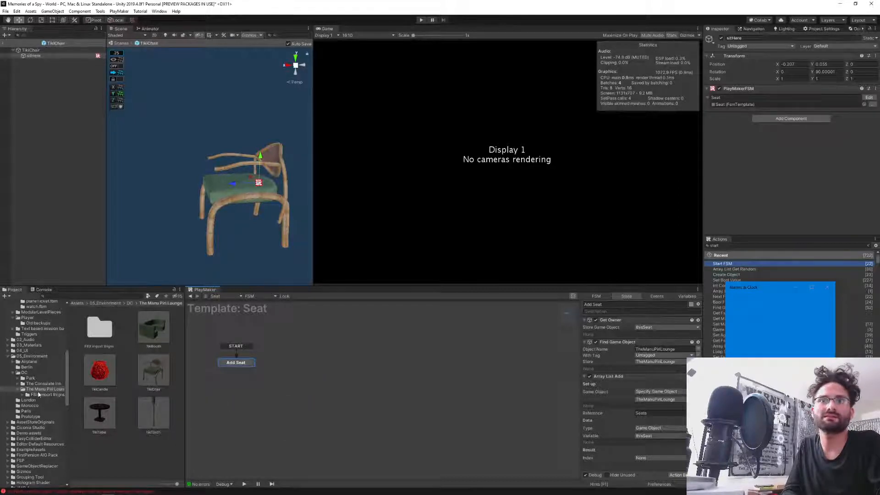
- Open the BarTangier_chair prefab from the Morocco folder and remove the Seat template from its sitHere FSM
{"action": "left_click", "coordinate": [28, 405]}
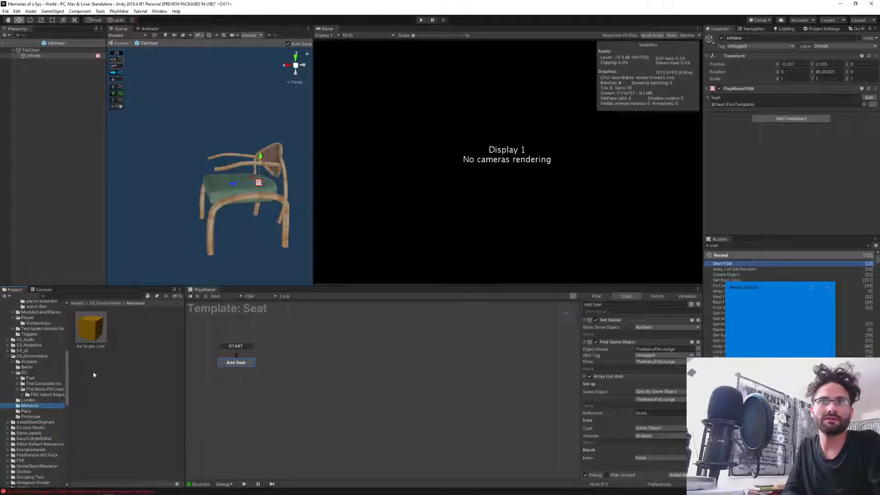
{"action": "double_click", "coordinate": [95, 328]}
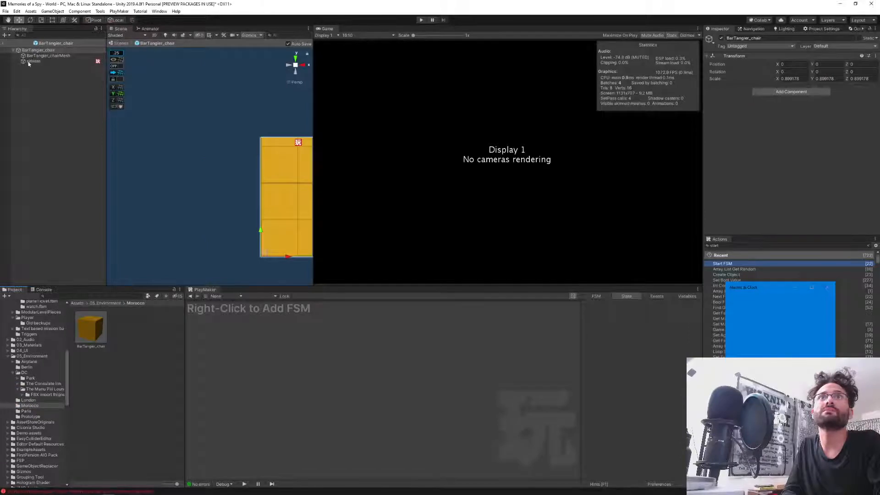
{"action": "left_click", "coordinate": [29, 61]}
{"action": "left_click", "coordinate": [733, 105]}
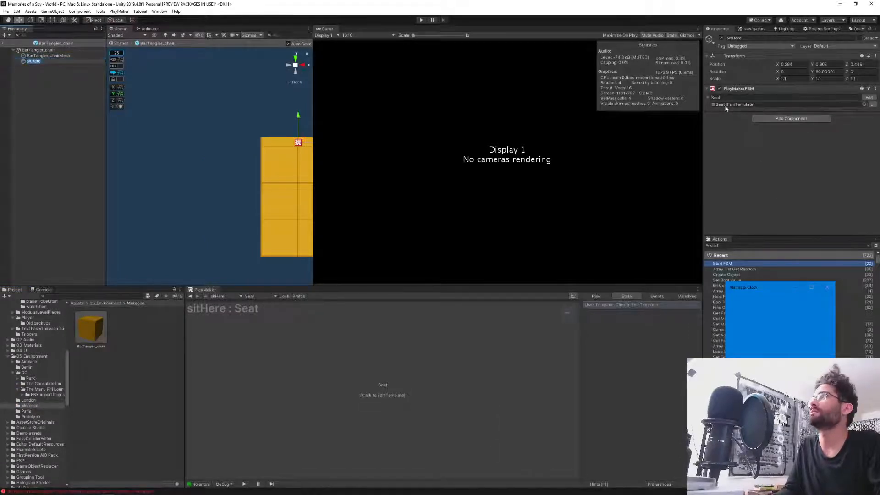
{"action": "key", "text": "Delete"}
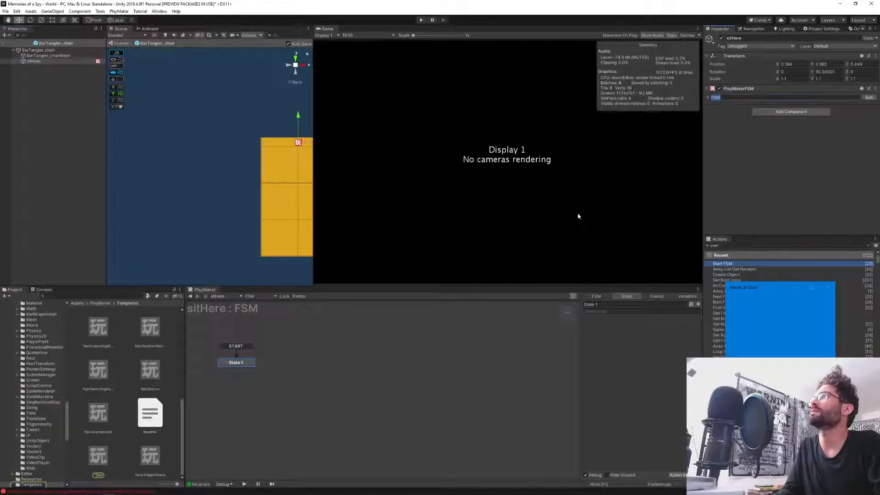
- Paste Add Seat into sitHere's FSM as the start state, delete State 1 and name the FSM Seat
{"action": "left_click", "coordinate": [331, 397]}
{"action": "key", "text": "ctrl+v"}
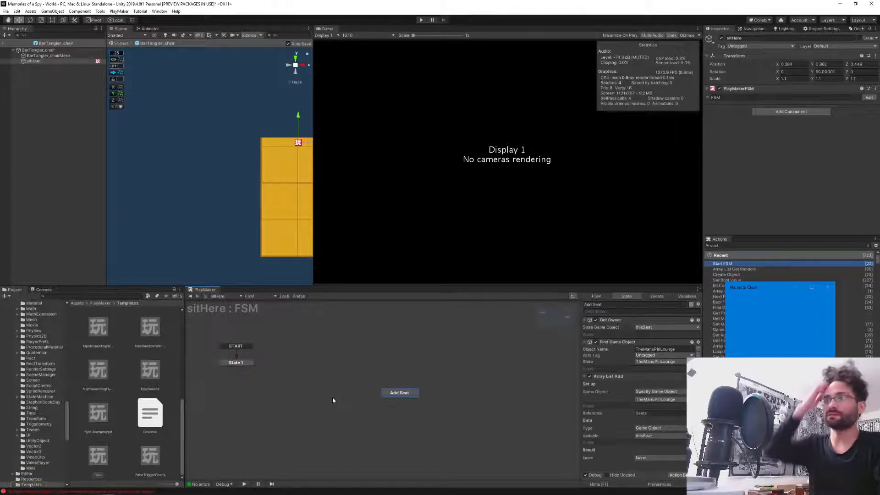
{"action": "right_click", "coordinate": [402, 396]}
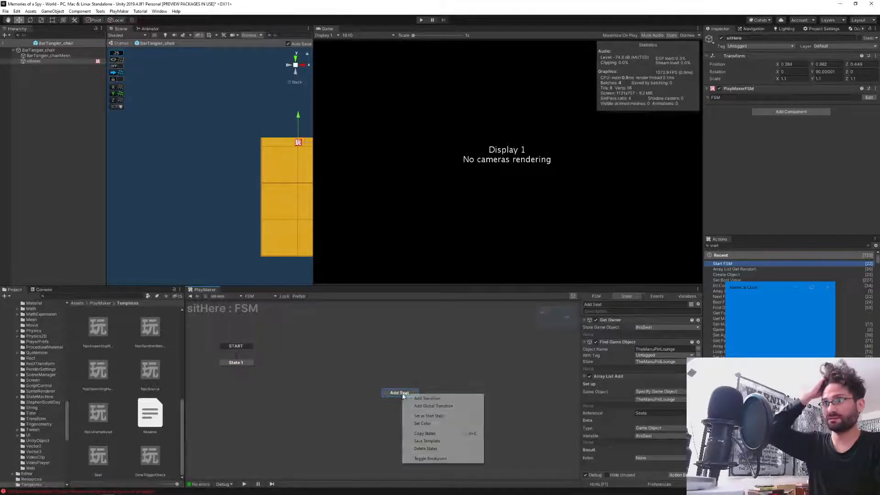
{"action": "left_click", "coordinate": [422, 416]}
{"action": "left_click", "coordinate": [232, 364]}
{"action": "key", "text": "Delete"}
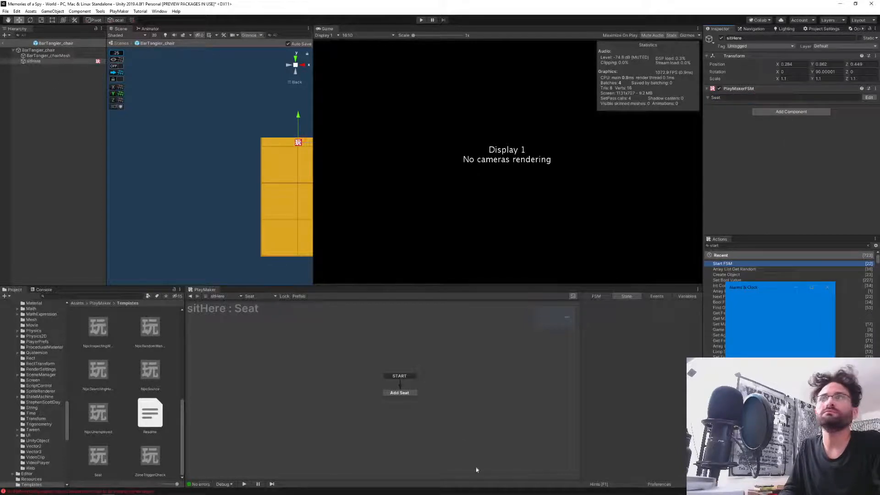
- In sitHere's Add Seat state, set Find Game Object's object name to BarTangier and rename the TheManuPiriLounge variable to BarTangier
{"action": "left_click", "coordinate": [390, 392]}
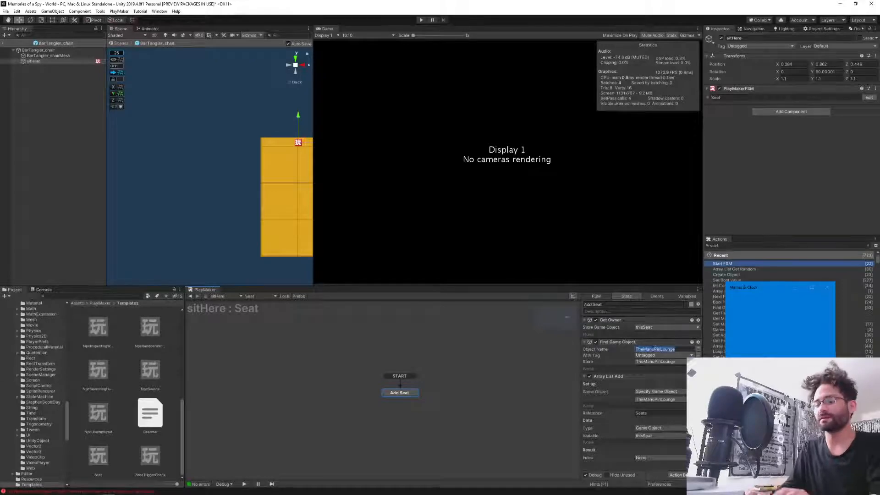
{"action": "key", "text": "alt+Tab"}
{"action": "key", "text": "alt+Tab"}
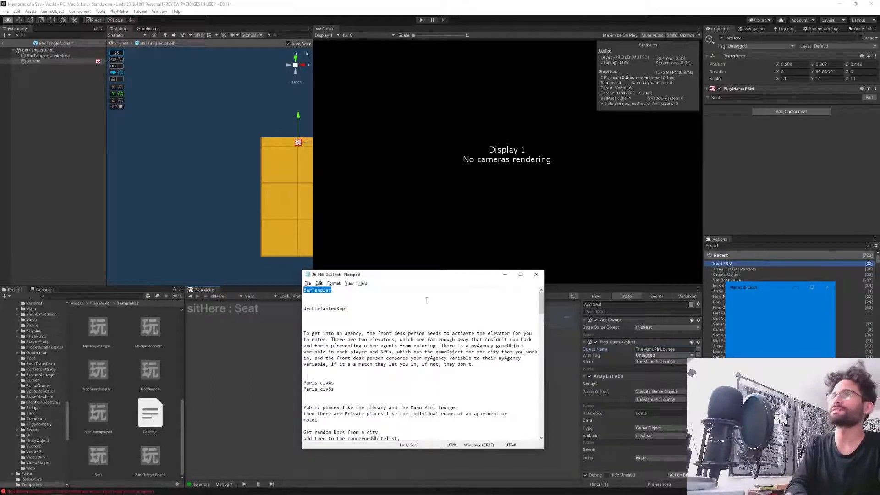
{"action": "left_click", "coordinate": [658, 352]}
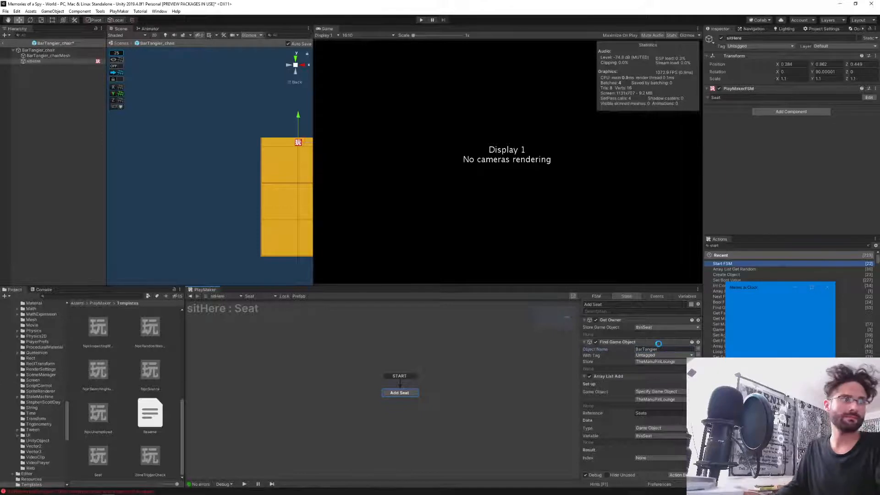
{"action": "left_click", "coordinate": [679, 296]}
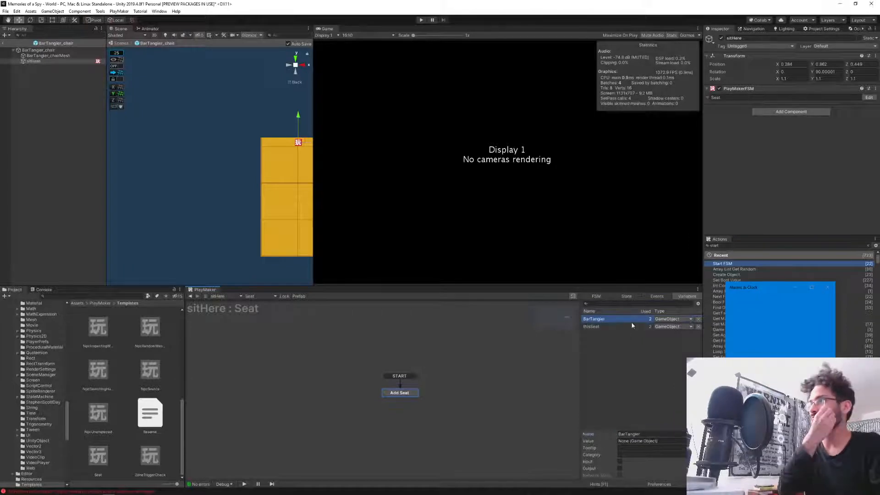
{"action": "left_click", "coordinate": [623, 298]}
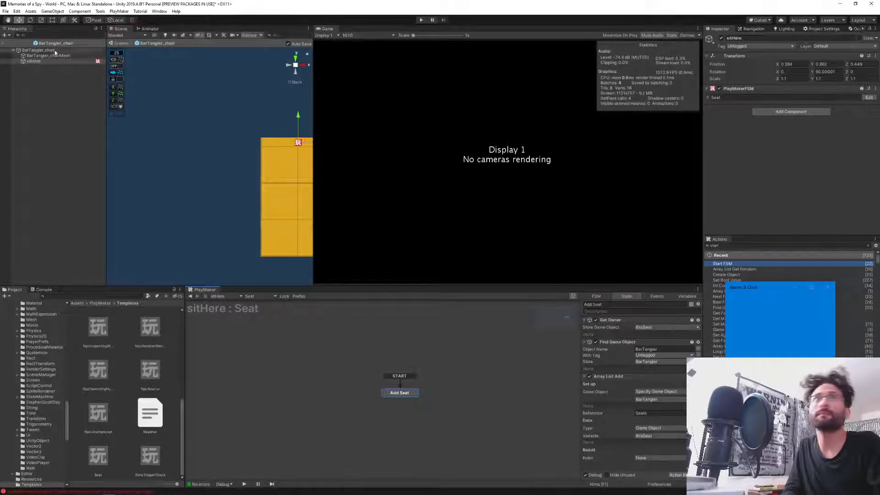
- Exit the BarTangier_chair prefab and collapse the tiki bar and DC branches in the World scene hierarchy
{"action": "left_click", "coordinate": [4, 42]}
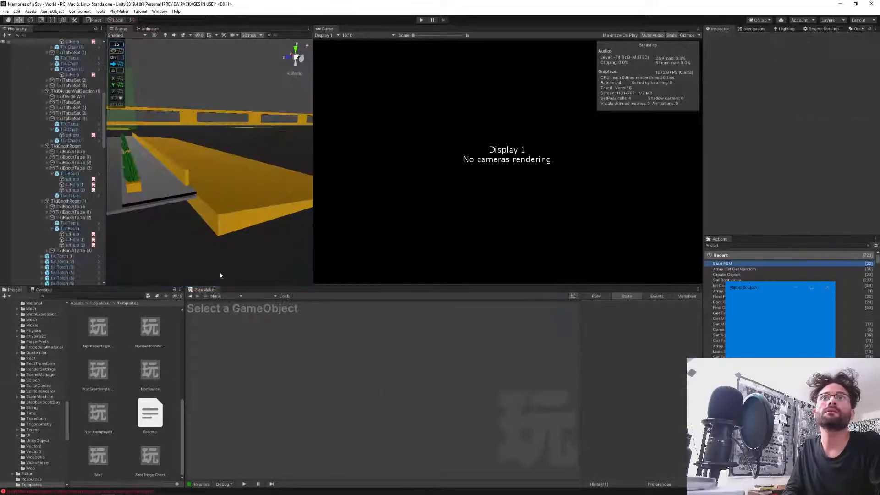
{"action": "scroll", "coordinate": [21, 124], "scroll_direction": "up", "scroll_amount": 10}
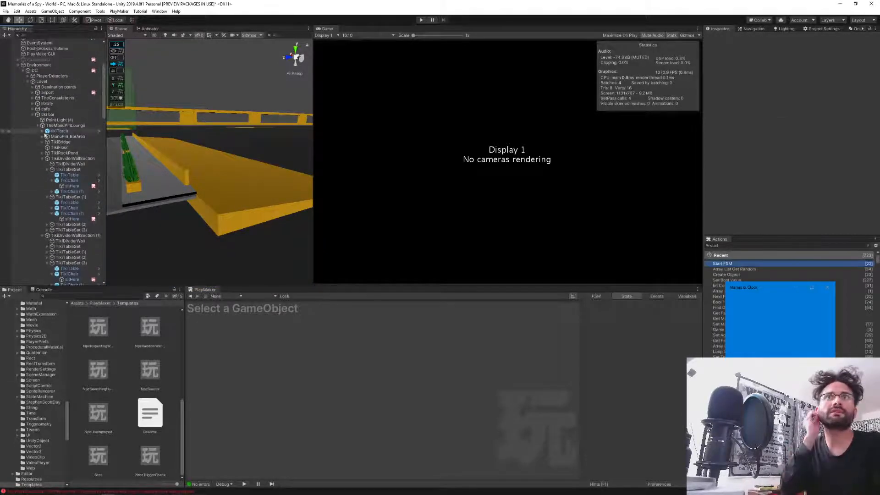
{"action": "left_click", "coordinate": [33, 114]}
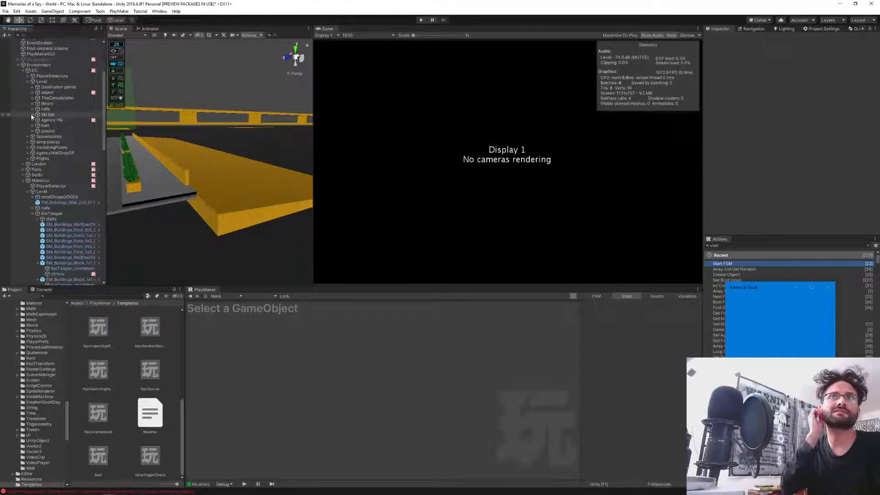
{"action": "left_click", "coordinate": [24, 71]}
{"action": "left_click", "coordinate": [23, 71]}
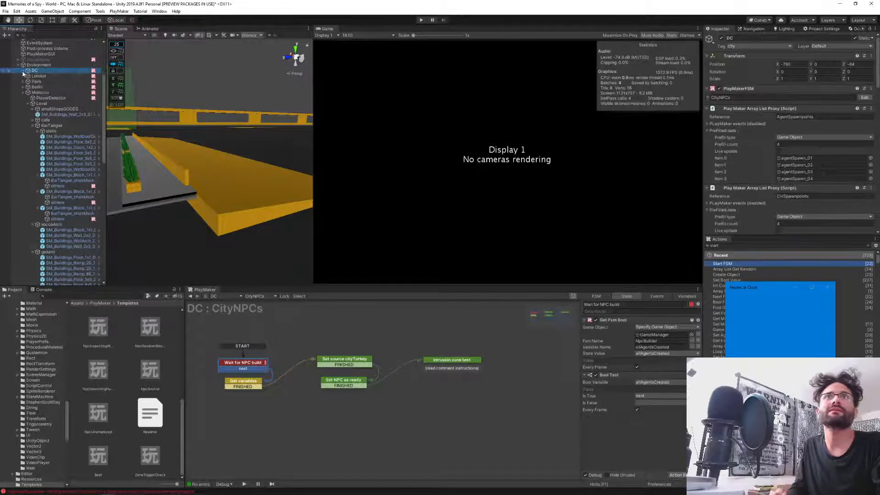
- Collapse Morocco's building groups, its Level branch and Morocco itself in the hierarchy, and clear the selection
{"action": "left_click", "coordinate": [33, 126]}
{"action": "left_click", "coordinate": [33, 131]}
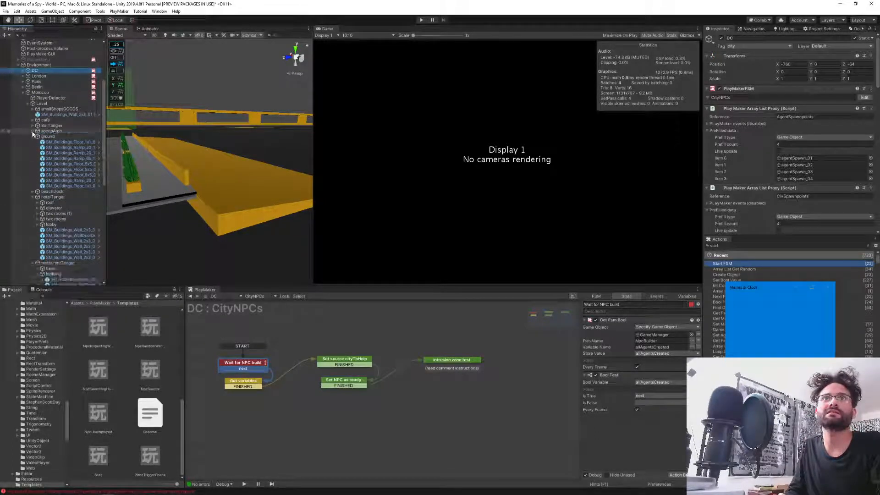
{"action": "left_click", "coordinate": [33, 137]}
{"action": "left_click", "coordinate": [33, 148]}
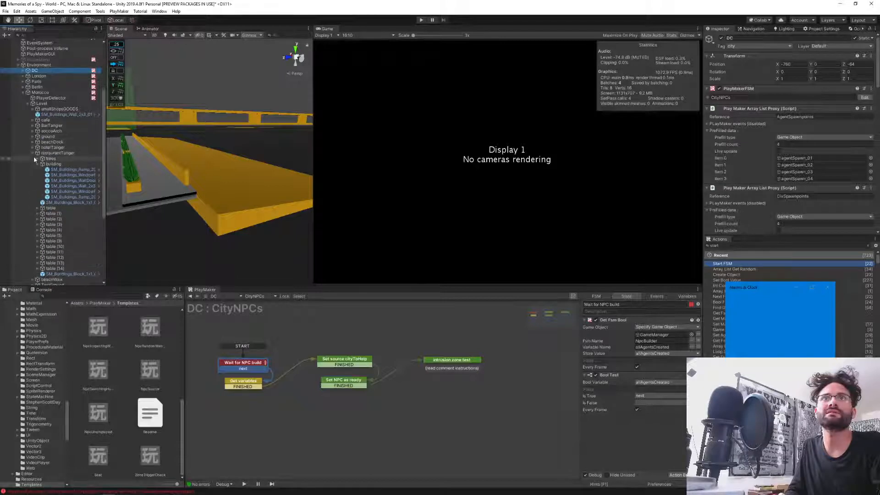
{"action": "left_click", "coordinate": [33, 153]}
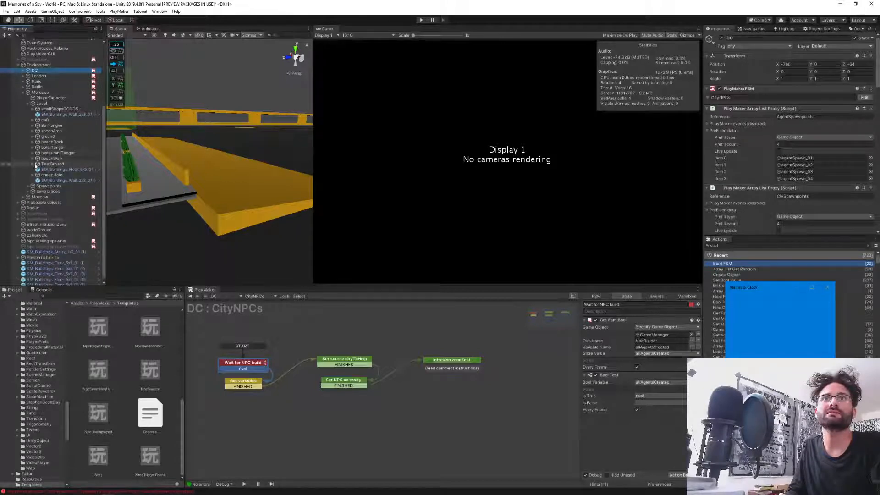
{"action": "left_click", "coordinate": [28, 104]}
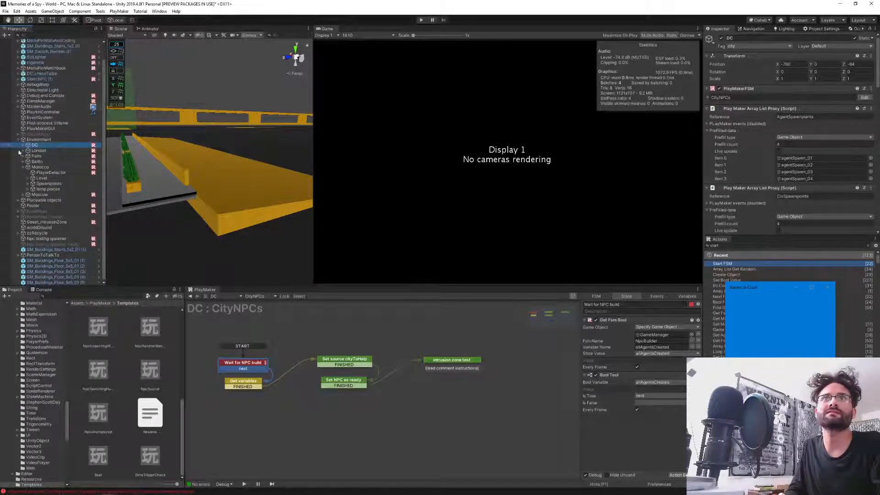
{"action": "left_click", "coordinate": [26, 168]}
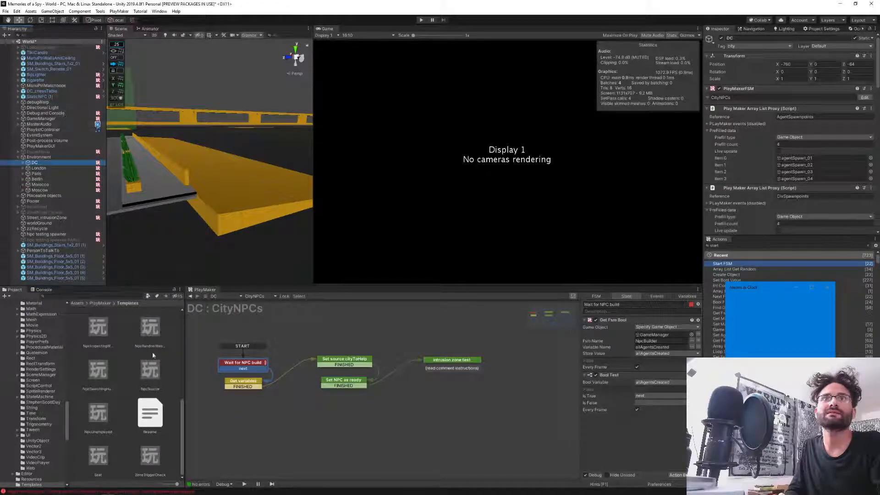
{"action": "left_click", "coordinate": [172, 454]}
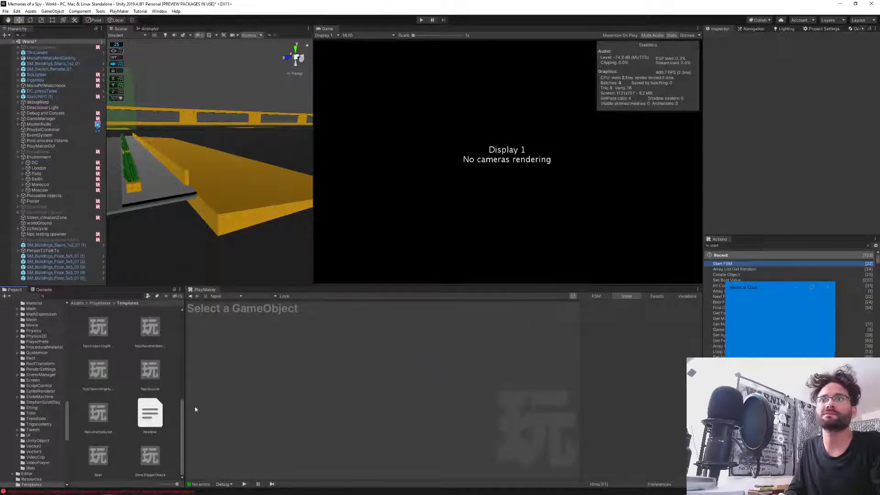
- Run the game, view the seated NPC in the Scene view, and warp the player to Morocco with the playerWarp console command
{"action": "left_click", "coordinate": [421, 21]}
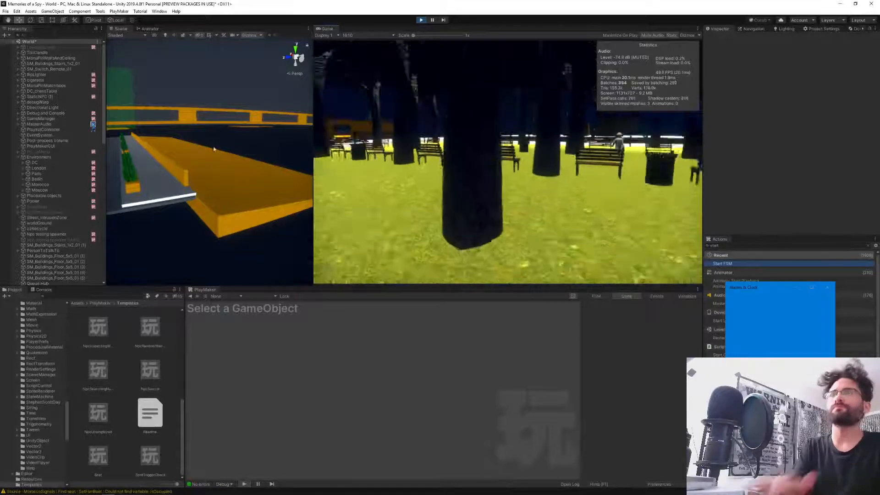
{"action": "right_click_drag", "start_coordinate": [139, 151], "coordinate": [648, 201]}
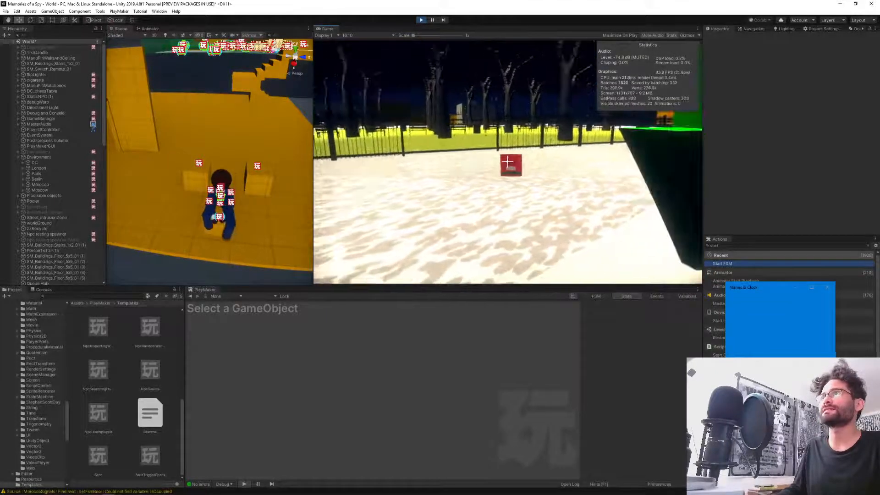
{"action": "key", "text": "grave"}
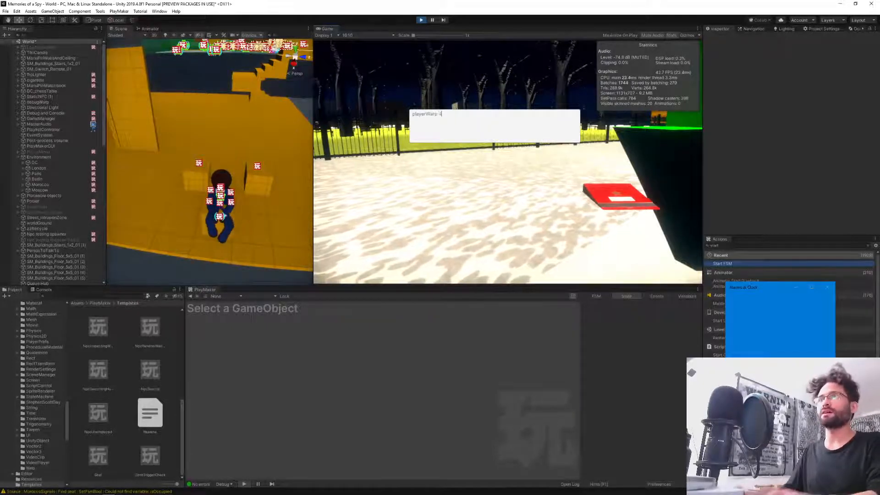
{"action": "key", "text": "Return"}
- Walk the player through Morocco to BarTangier and observe the source NPC seated there up close
{"action": "key", "text": "w"}
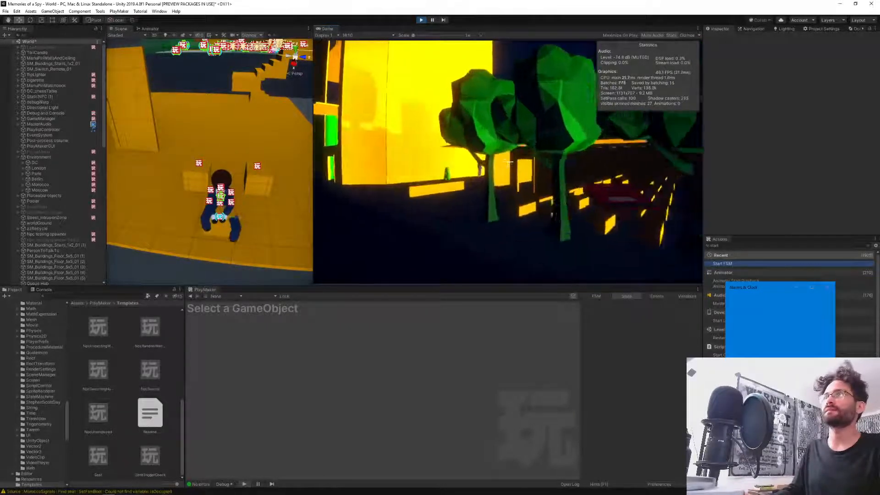
{"action": "key", "text": "w"}
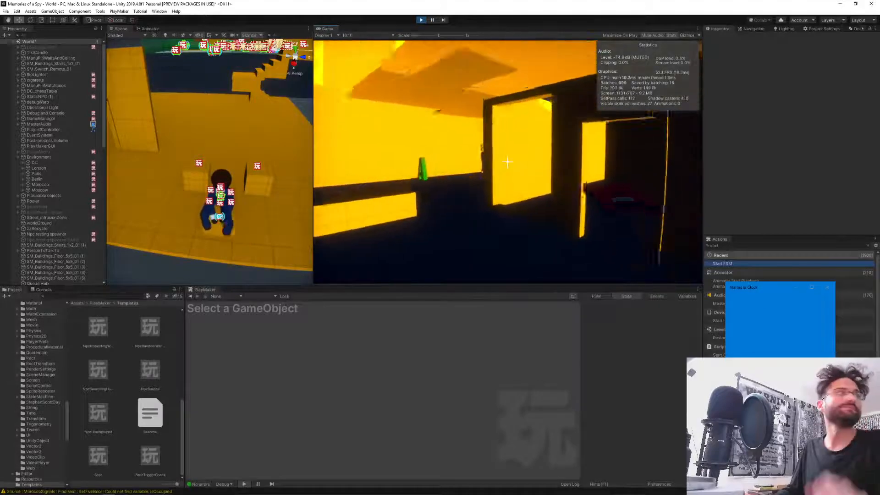
{"action": "key", "text": "w"}
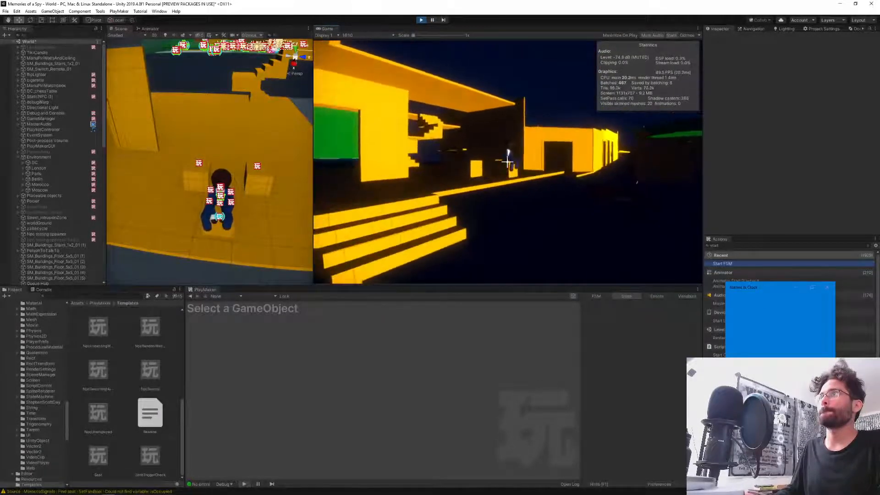
{"action": "key", "text": "w"}
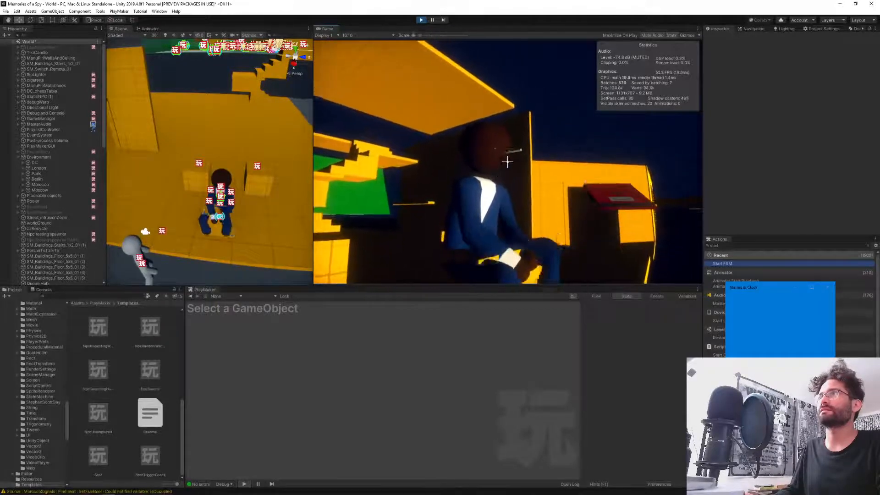
{"action": "key", "text": "w"}
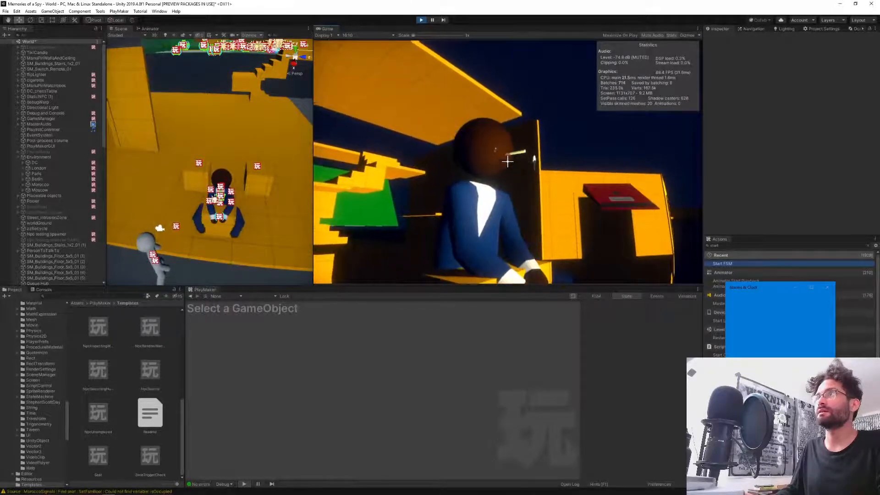
{"action": "key", "text": "w"}
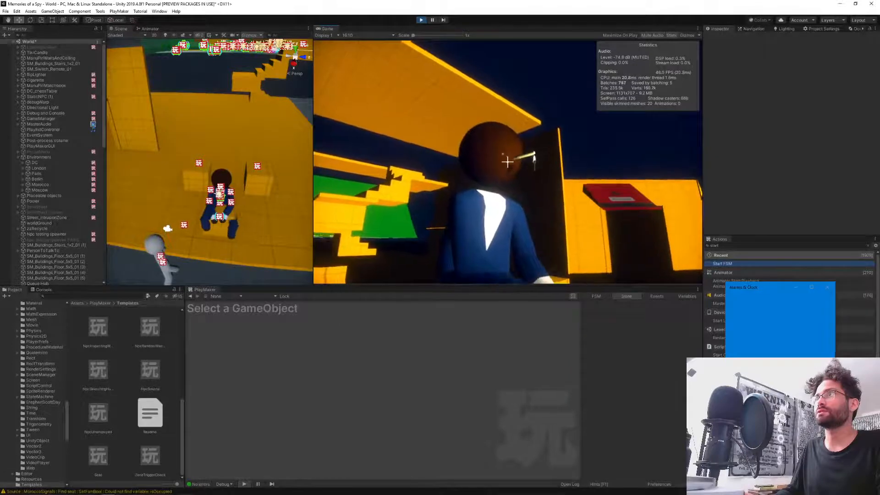
{"action": "key", "text": "w"}
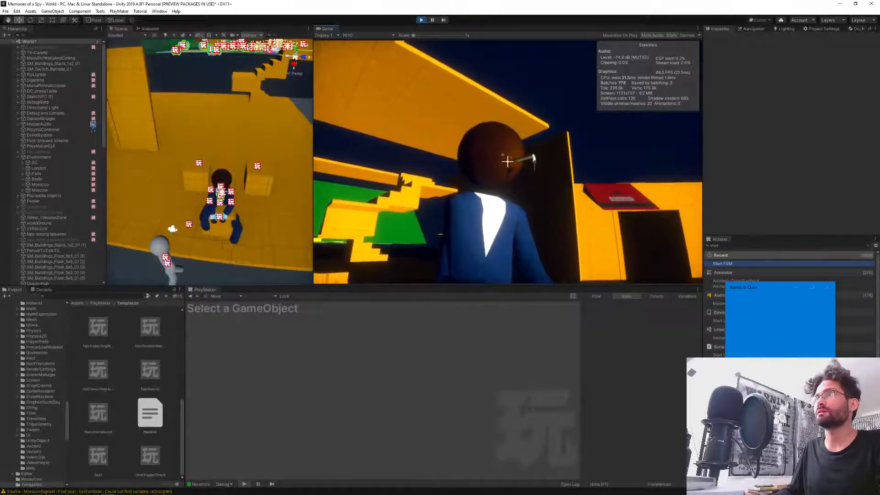
{"action": "key", "text": "w"}
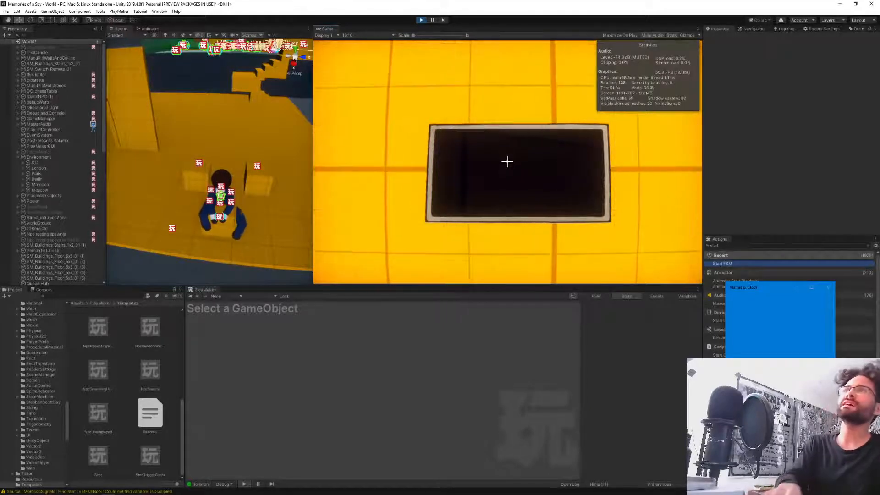
- Pause the game, select the seated Source NPC and examine the state sequence in its MoroccoSignals FSM
{"action": "key", "text": "Escape"}
{"action": "left_click", "coordinate": [432, 21]}
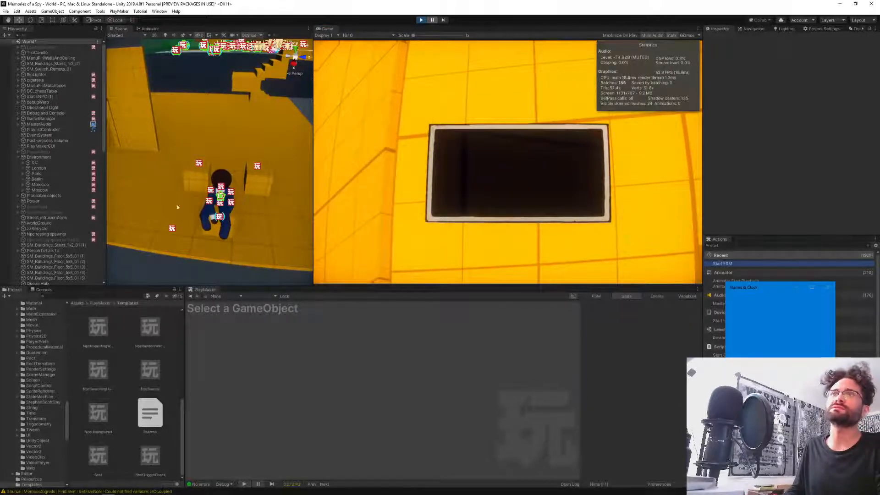
{"action": "left_click", "coordinate": [219, 218]}
{"action": "left_click", "coordinate": [256, 296]}
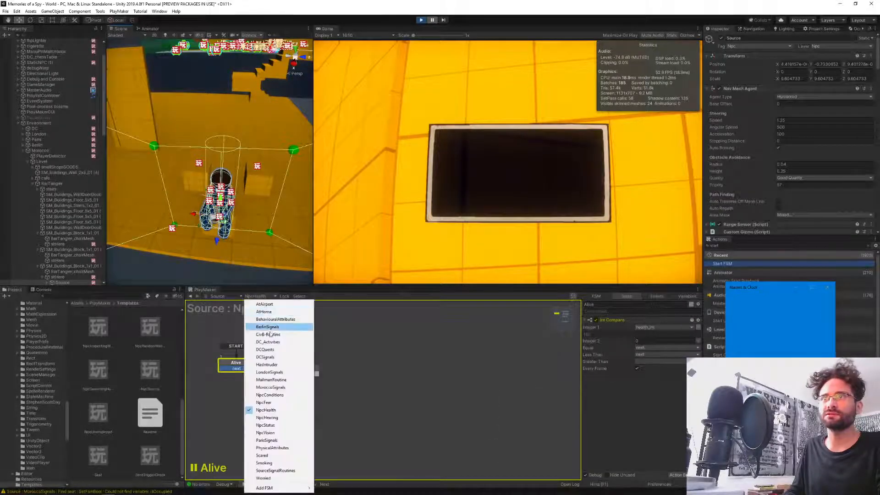
{"action": "left_click", "coordinate": [298, 386]}
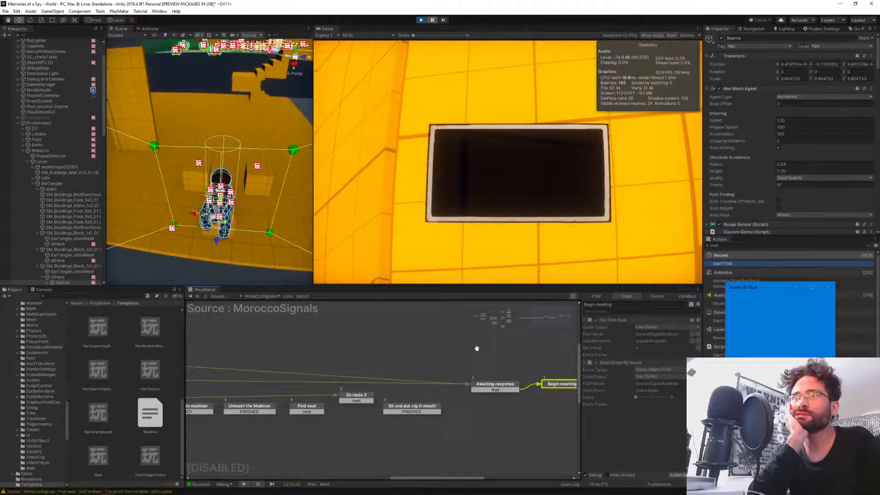
{"action": "middle_click_drag", "start_coordinate": [274, 359], "coordinate": [360, 355]}
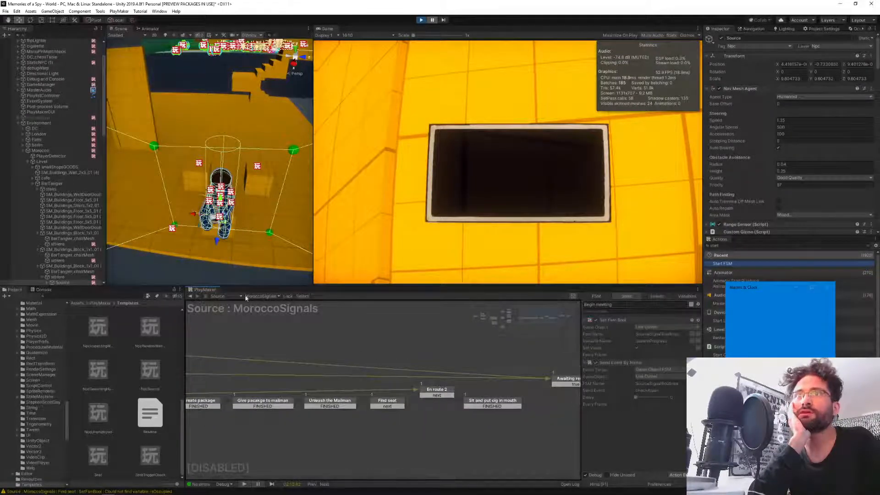
- Switch to the Source NPC's DCQuests FSM and examine the actions of its Take photo and Countdown to photo states
{"action": "left_click", "coordinate": [260, 297]}
{"action": "left_click", "coordinate": [275, 350]}
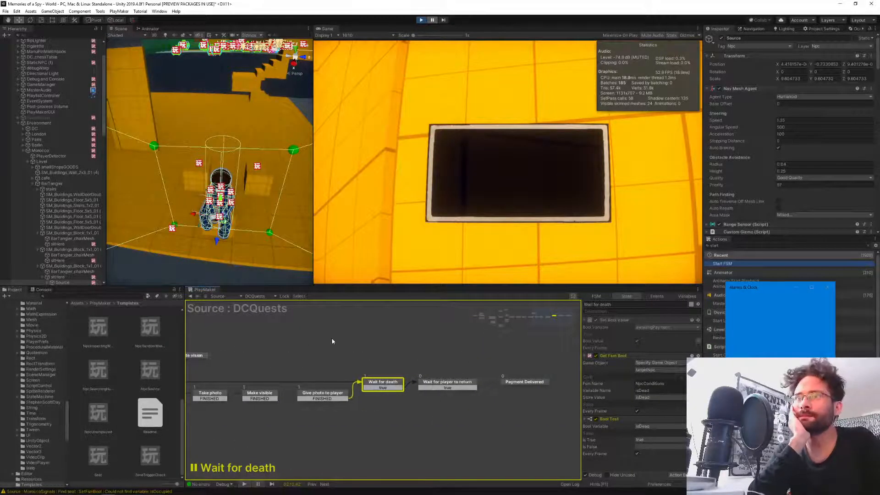
{"action": "middle_click_drag", "start_coordinate": [332, 341], "coordinate": [429, 339]}
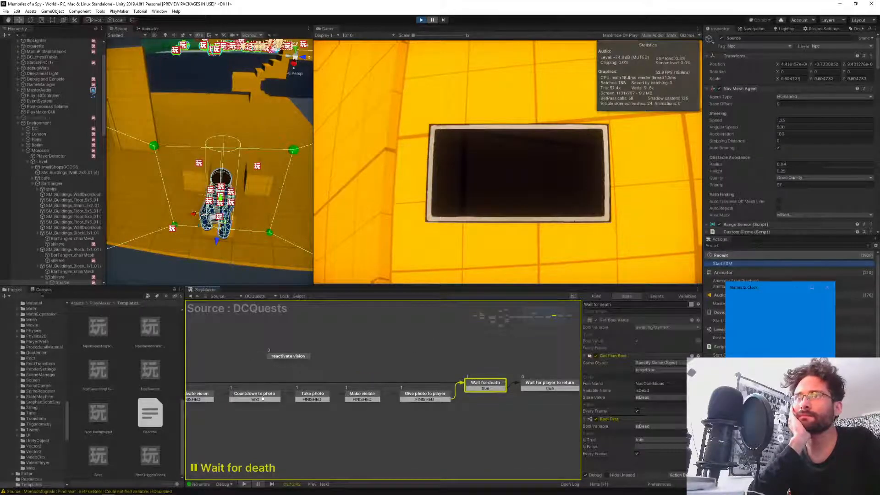
{"action": "left_click", "coordinate": [317, 395]}
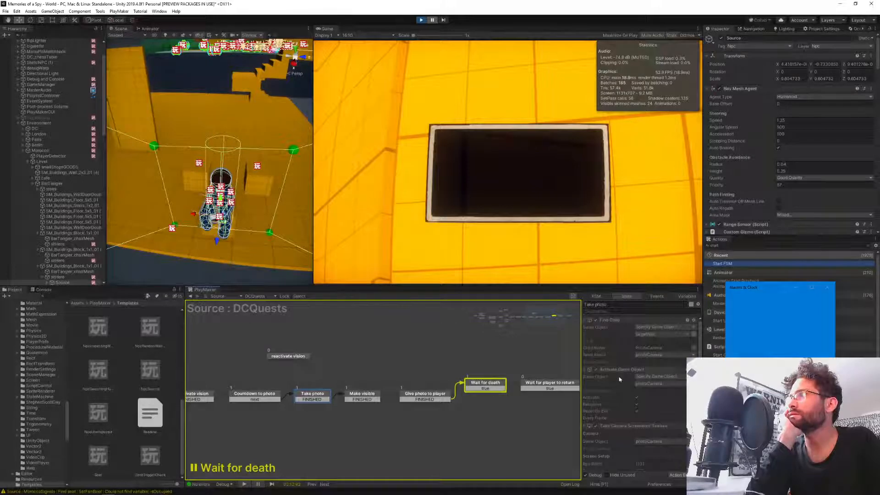
{"action": "scroll", "coordinate": [620, 376], "scroll_direction": "down", "scroll_amount": 2}
{"action": "scroll", "coordinate": [623, 401], "scroll_direction": "down", "scroll_amount": 5}
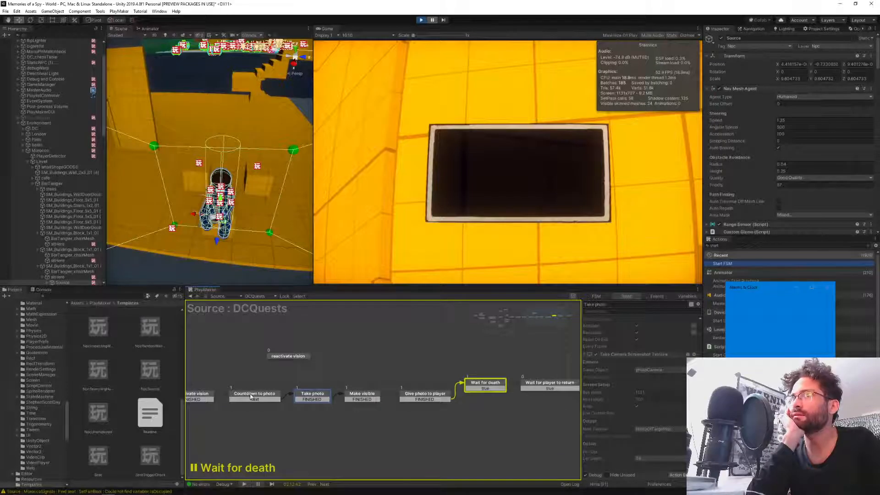
{"action": "left_click", "coordinate": [250, 394]}
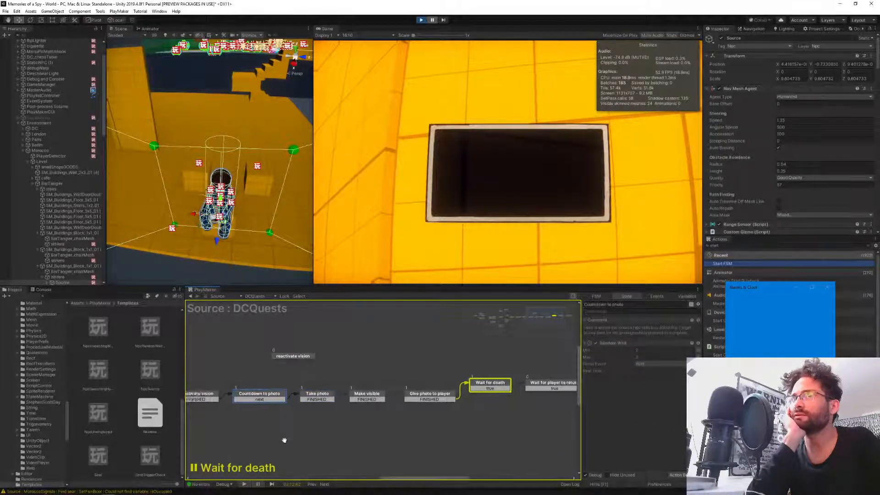
- Examine the actions of the Spawn TargetNpc state in the Source NPC's DCQuests FSM
{"action": "middle_click_drag", "start_coordinate": [295, 437], "coordinate": [328, 435]}
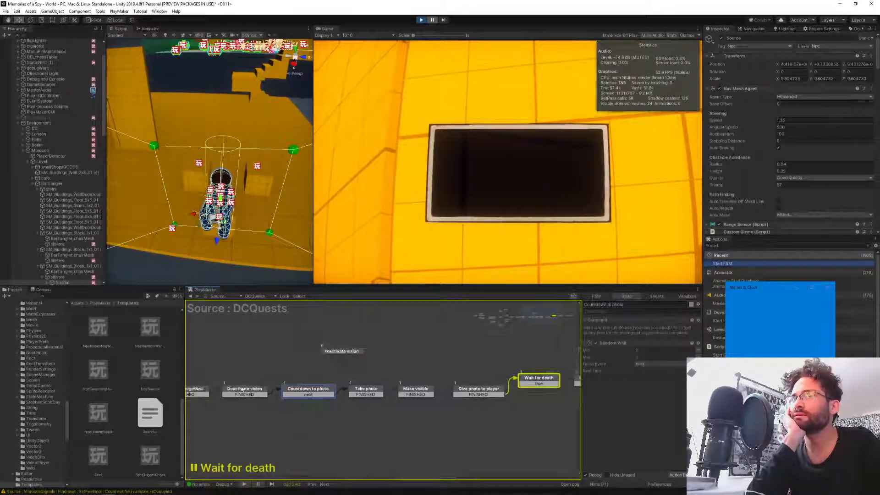
{"action": "left_click", "coordinate": [189, 391]}
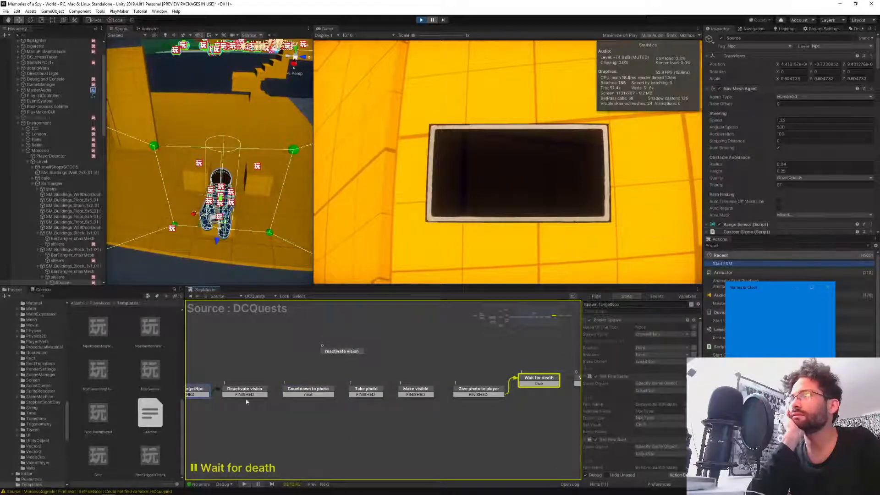
{"action": "scroll", "coordinate": [612, 409], "scroll_direction": "down", "scroll_amount": 6}
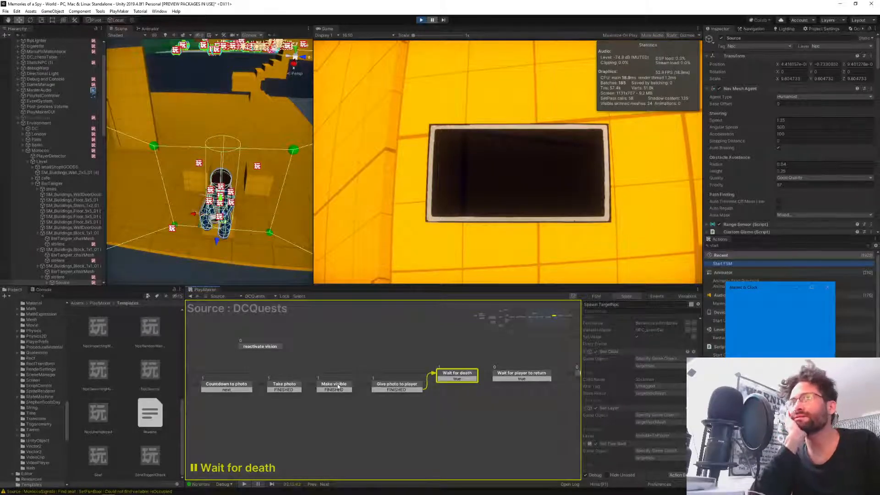
- Examine the actions of the Make visible, Give photo to player and Wait for death states in the DCQuests FSM
{"action": "left_click", "coordinate": [338, 387]}
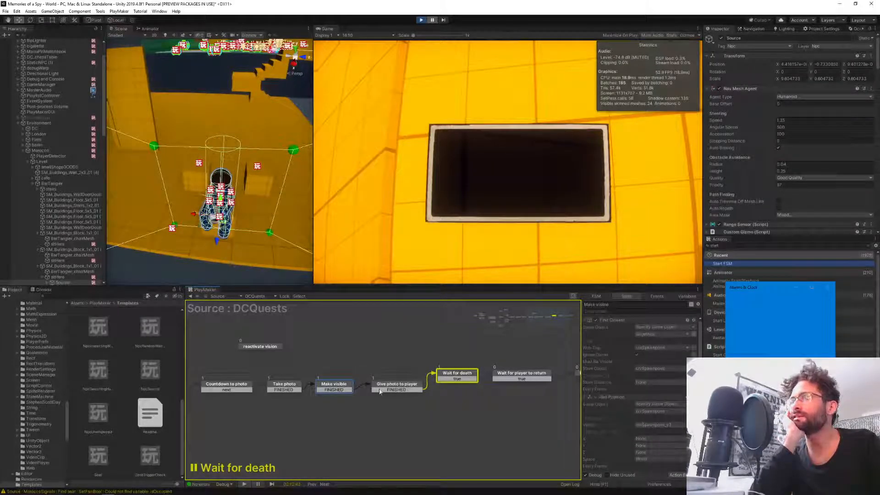
{"action": "left_click", "coordinate": [394, 386]}
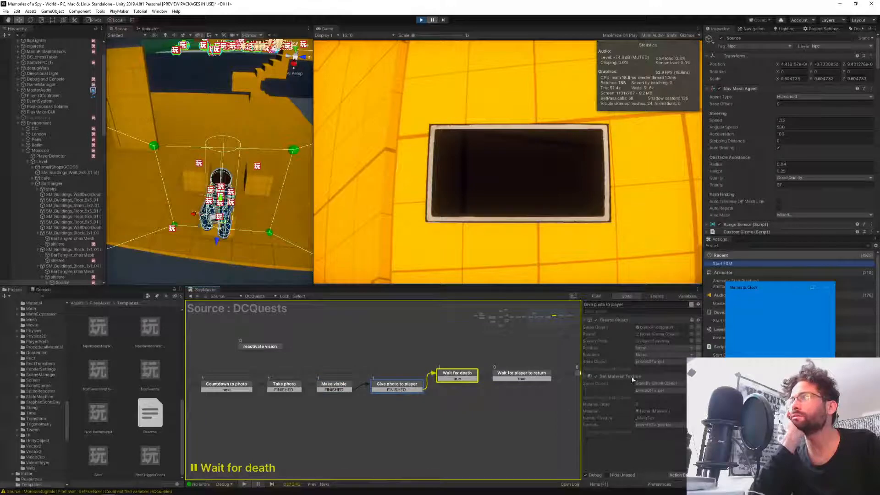
{"action": "left_click", "coordinate": [464, 377]}
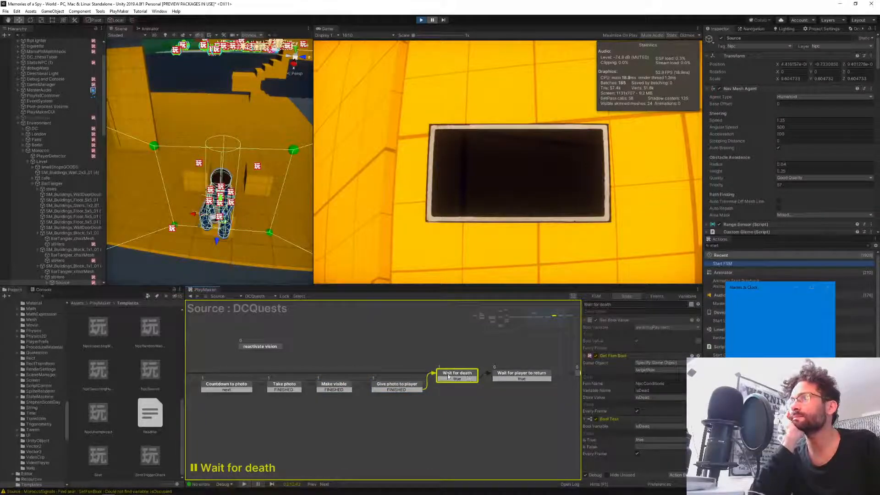
{"action": "left_click", "coordinate": [400, 387]}
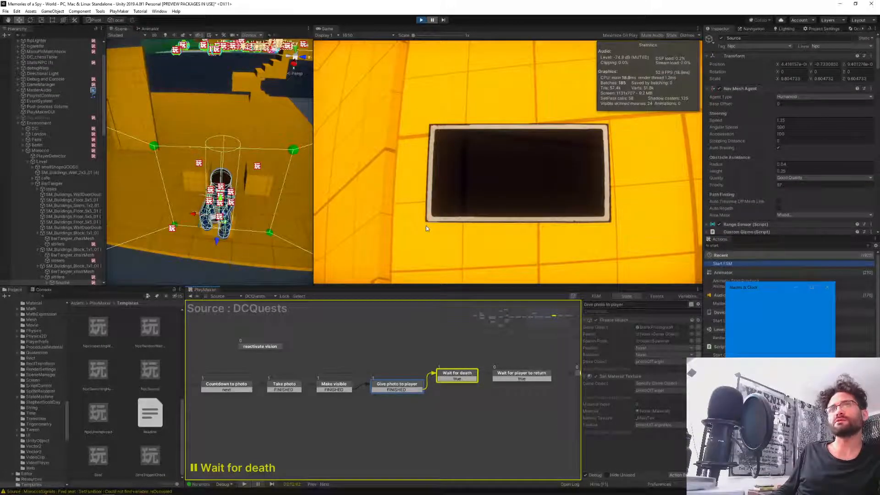
{"action": "left_click", "coordinate": [421, 20]}
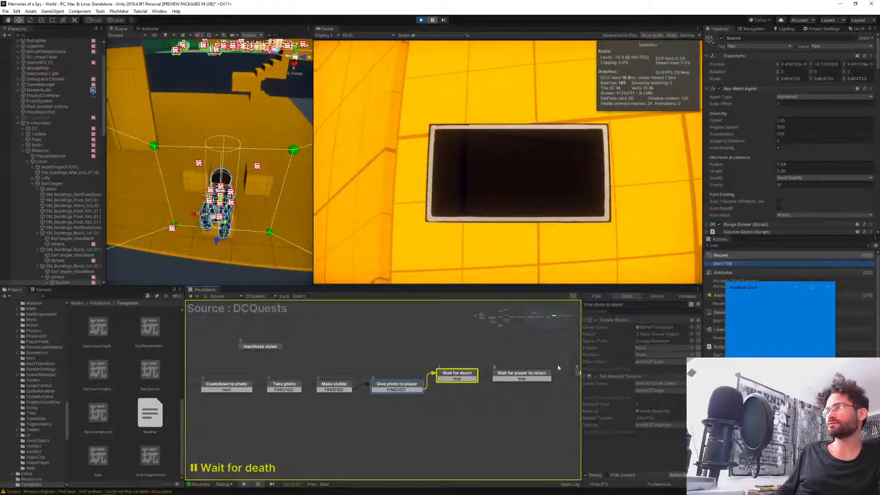
{"action": "left_click", "coordinate": [452, 376]}
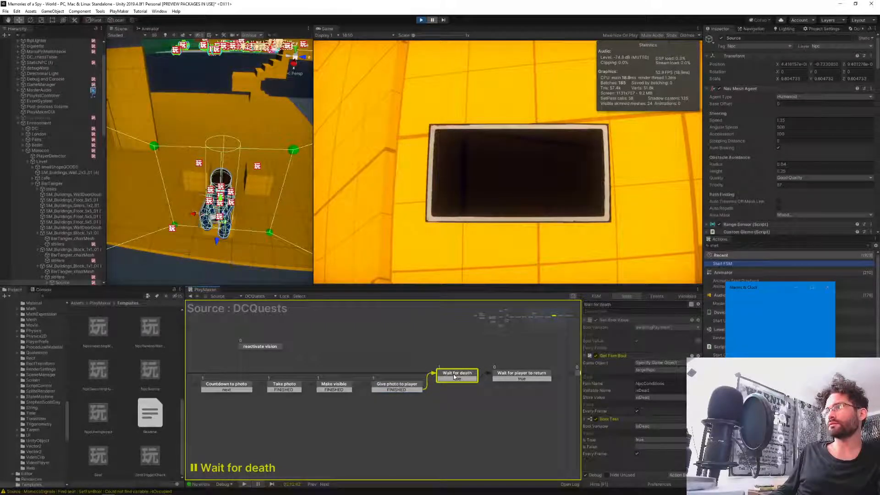
- Look up the object stored in the targetNpc variable, select that NPC in the hierarchy and frame it in the Scene view
{"action": "left_click", "coordinate": [679, 298]}
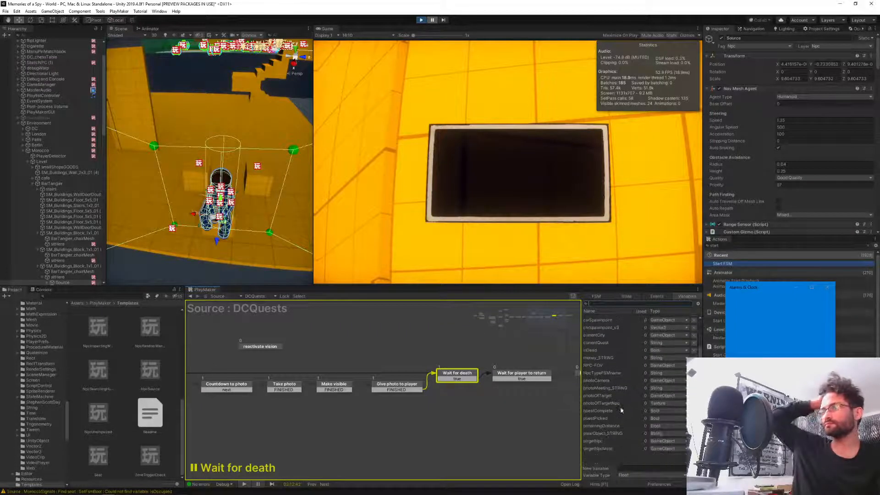
{"action": "left_click", "coordinate": [628, 442]}
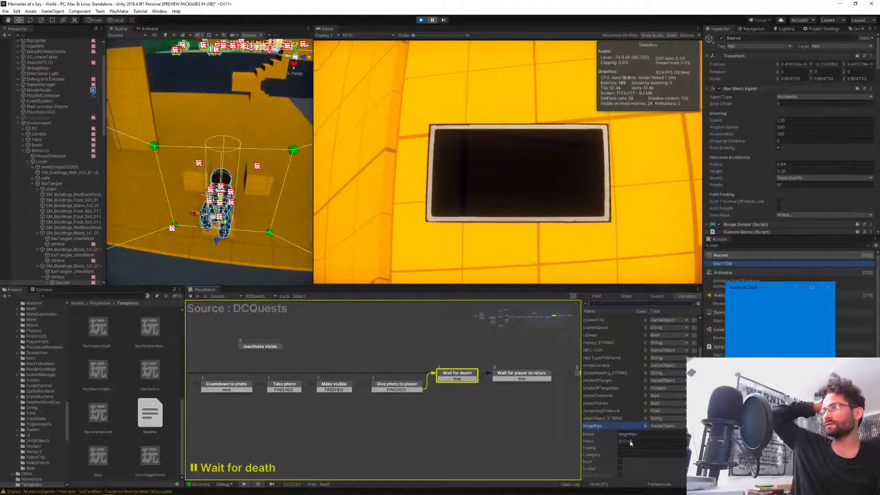
{"action": "left_click", "coordinate": [630, 443]}
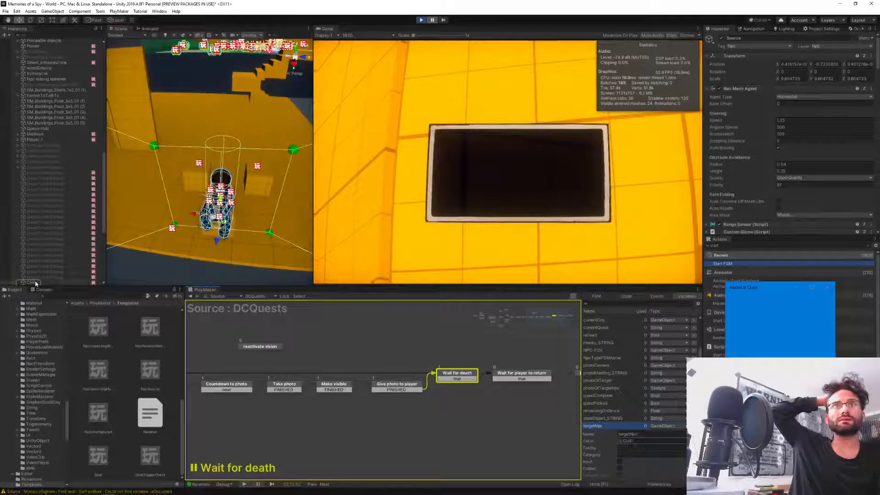
{"action": "left_click", "coordinate": [32, 282]}
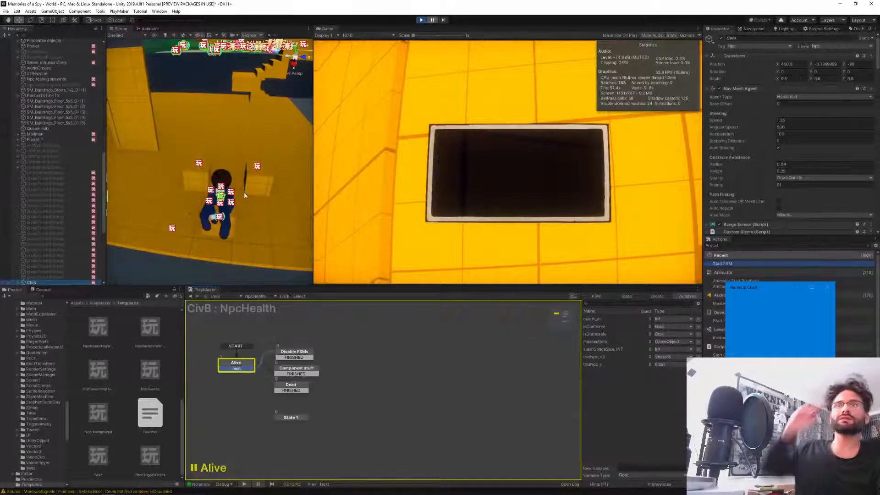
{"action": "key", "text": "f"}
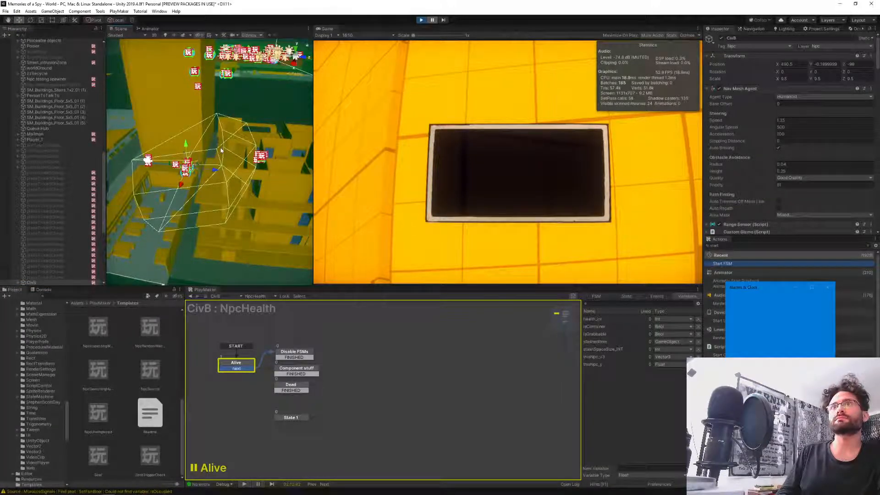
- Resume the paused game, deselect the CivB NPC and return control to the game view
{"action": "left_click", "coordinate": [504, 144]}
{"action": "key", "text": "ctrl+shift+p"}
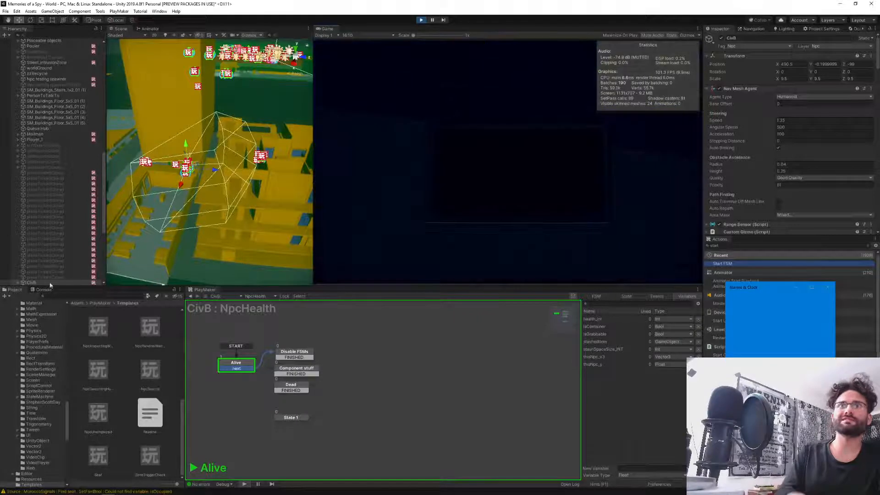
{"action": "left_click", "coordinate": [23, 283]}
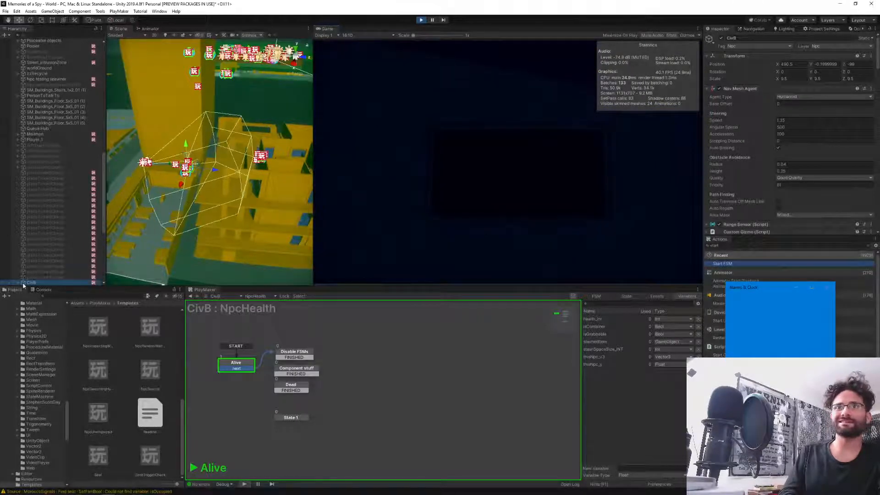
{"action": "left_click", "coordinate": [40, 281], "text": "ctrl"}
{"action": "left_click", "coordinate": [494, 171]}
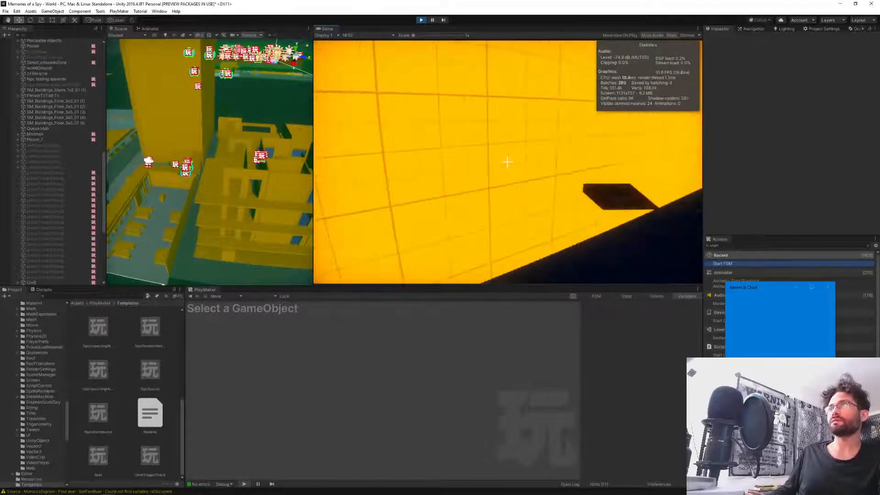
- Move the player toward the standing NPCs and spawn an item with the spawnItem console command
{"action": "key", "text": "w"}
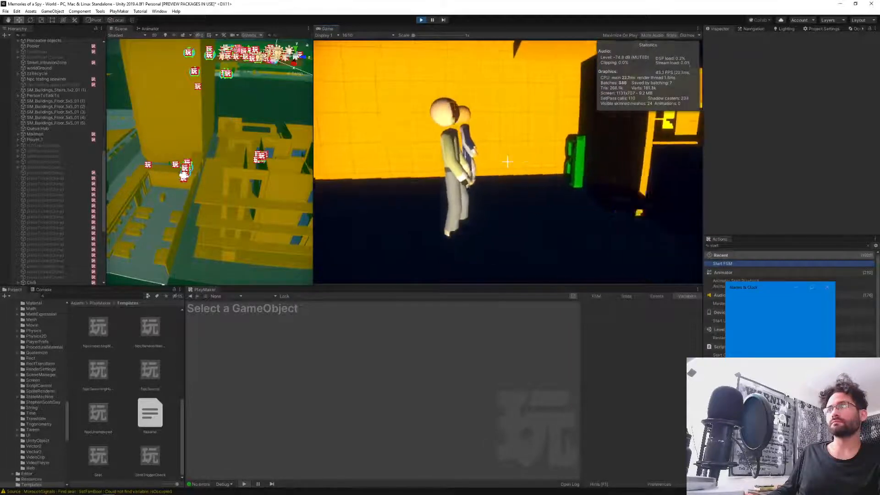
{"action": "key", "text": "grave"}
{"action": "type", "text": "spawnItem 0"}
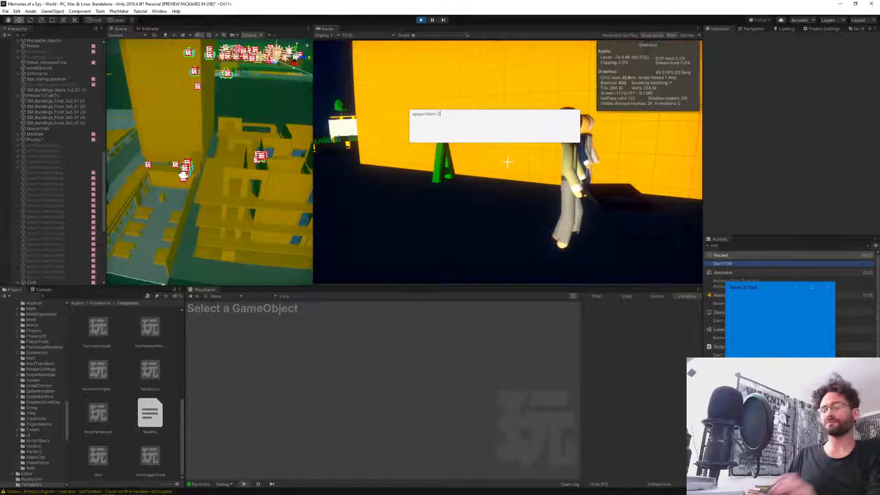
{"action": "key", "text": "Return"}
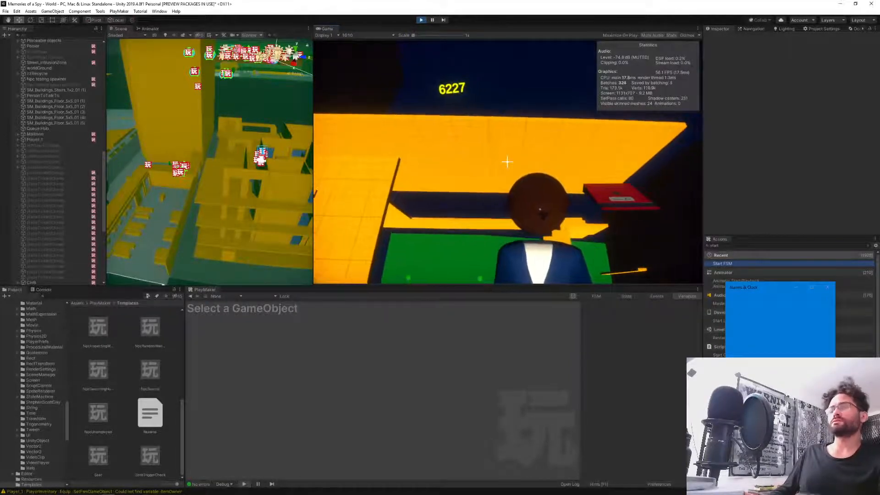
- Warp the player from the Morocco bar to the park with the playerWarp console command
{"action": "key", "text": "grave"}
{"action": "type", "text": "pla"}
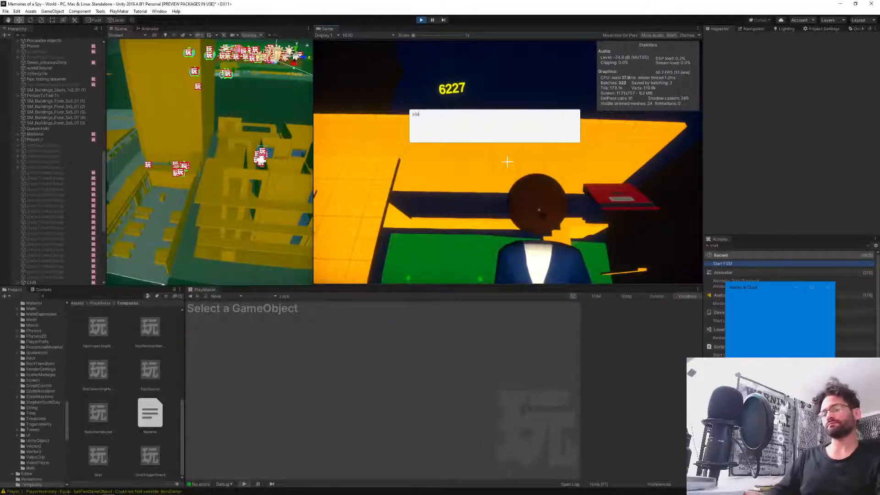
{"action": "type", "text": "yerWarp "}
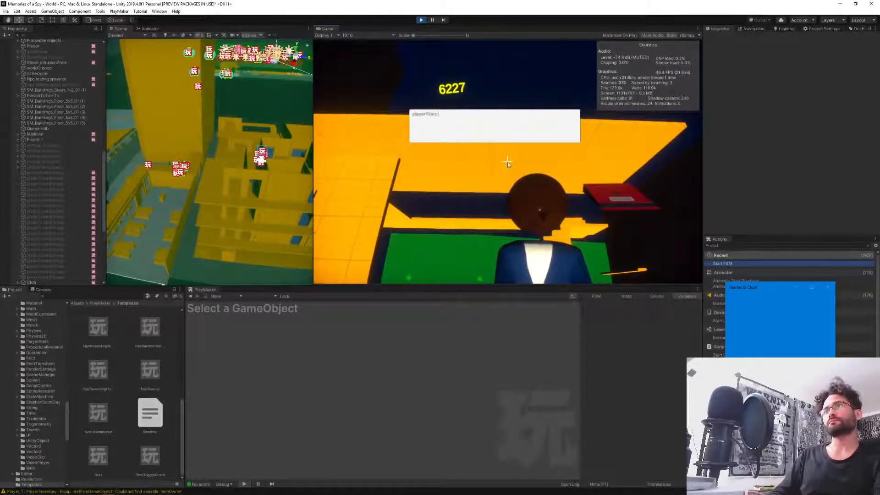
{"action": "type", "text": "2"}
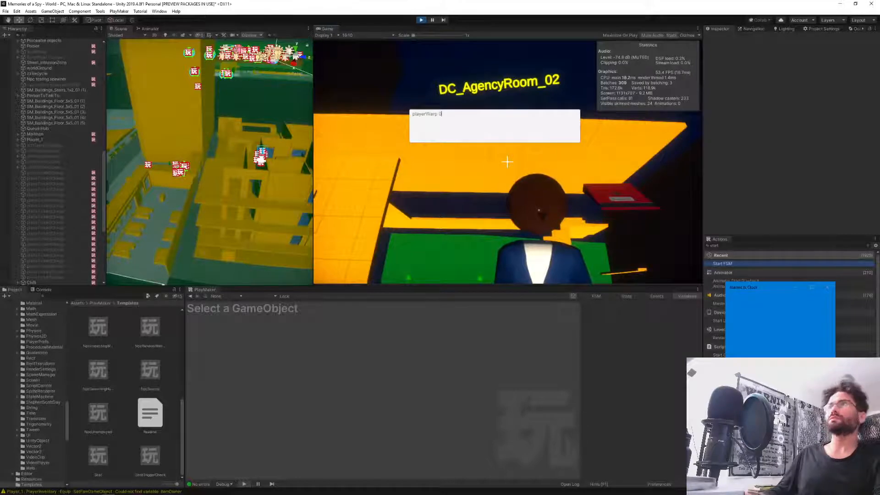
{"action": "key", "text": "Return"}
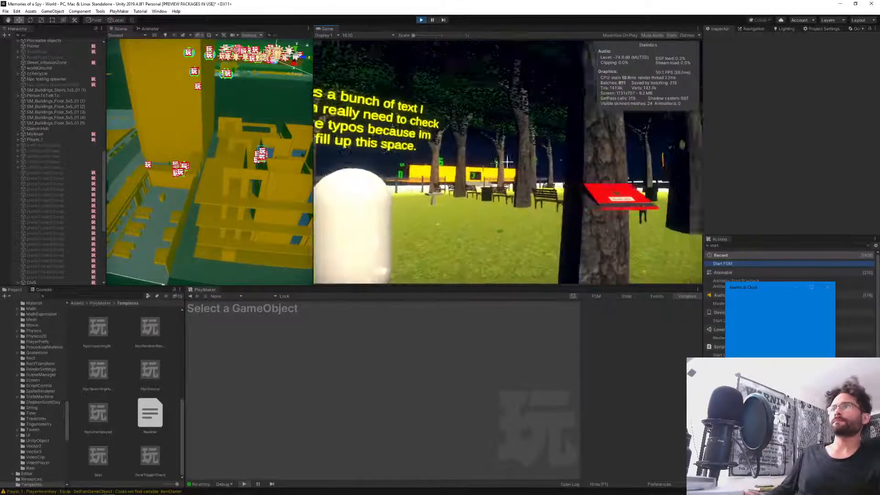
- Walk the player across the park to the building, enter the access code at the door prompt and look around beside the entrance
{"action": "key", "text": "w"}
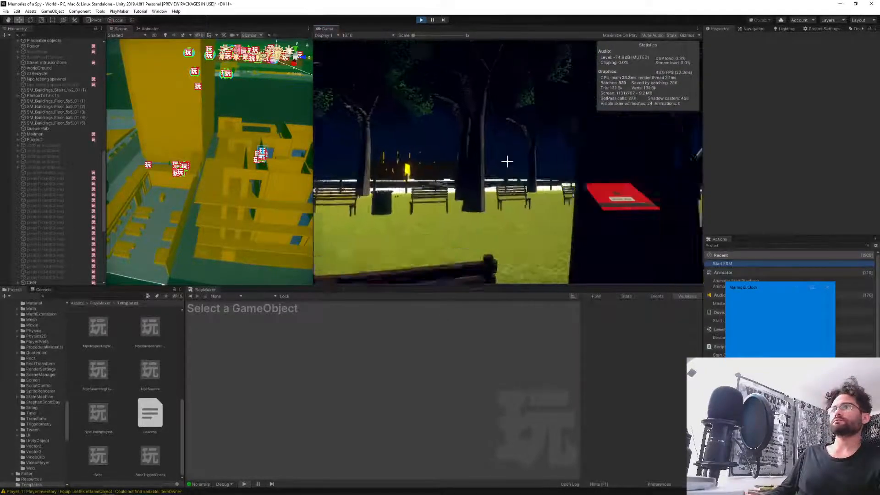
{"action": "key", "text": "w"}
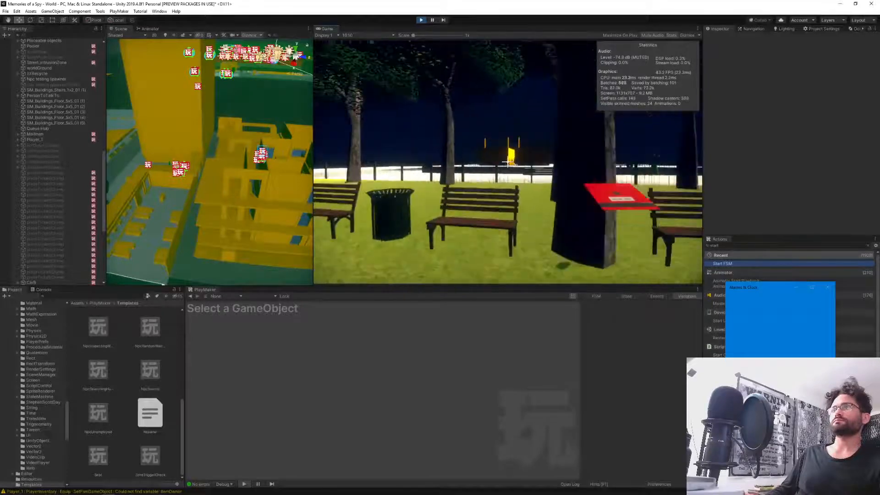
{"action": "key", "text": "w"}
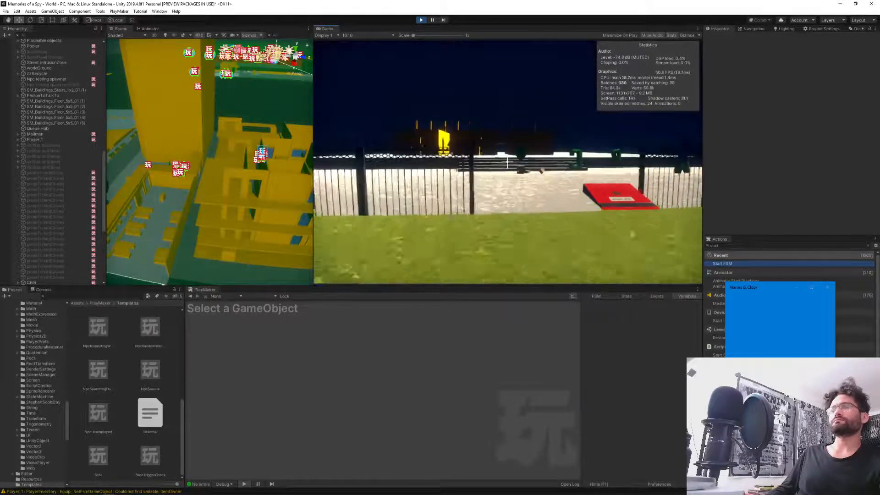
{"action": "key", "text": "w"}
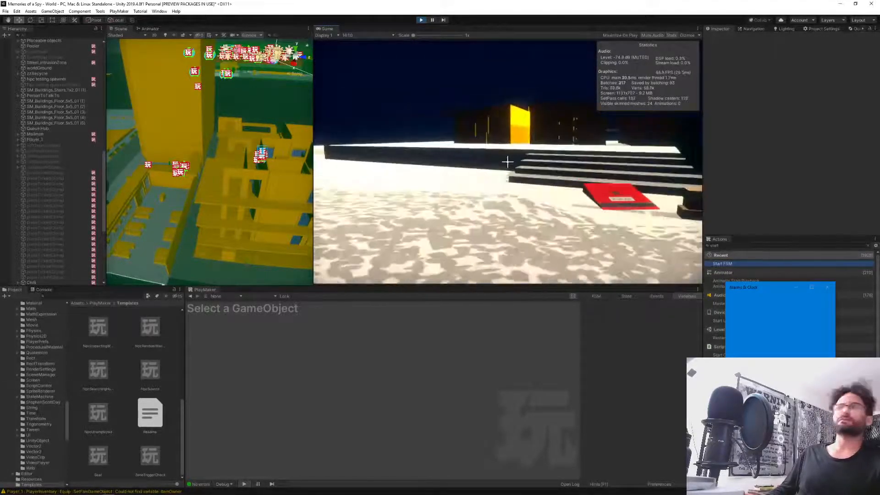
{"action": "key", "text": "w"}
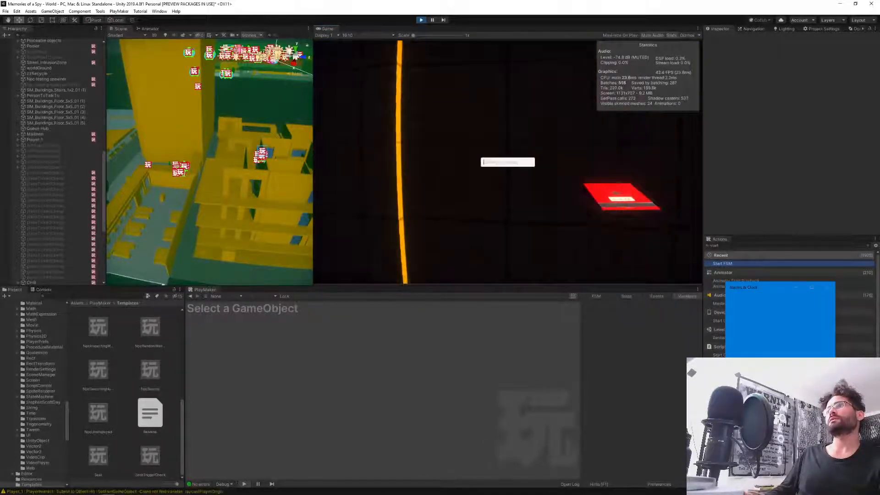
{"action": "type", "text": "622"}
{"action": "key", "text": "Return"}
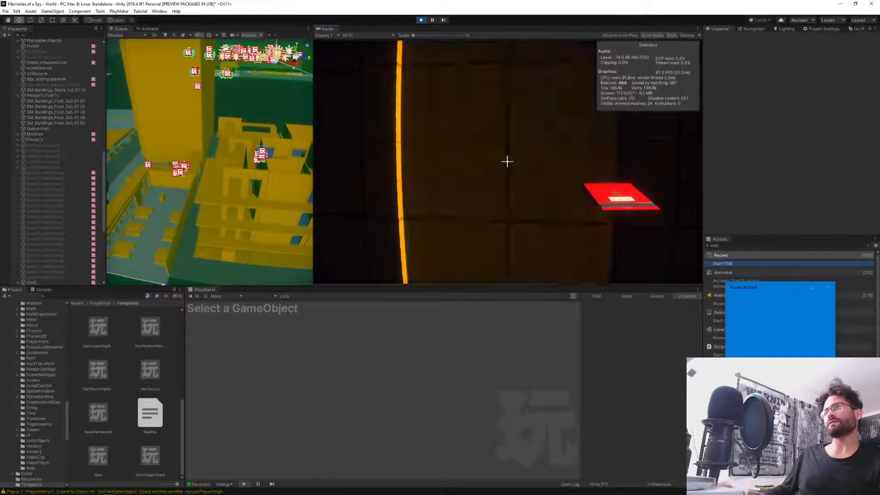
{"action": "key", "text": "s"}
{"action": "key", "text": "w"}
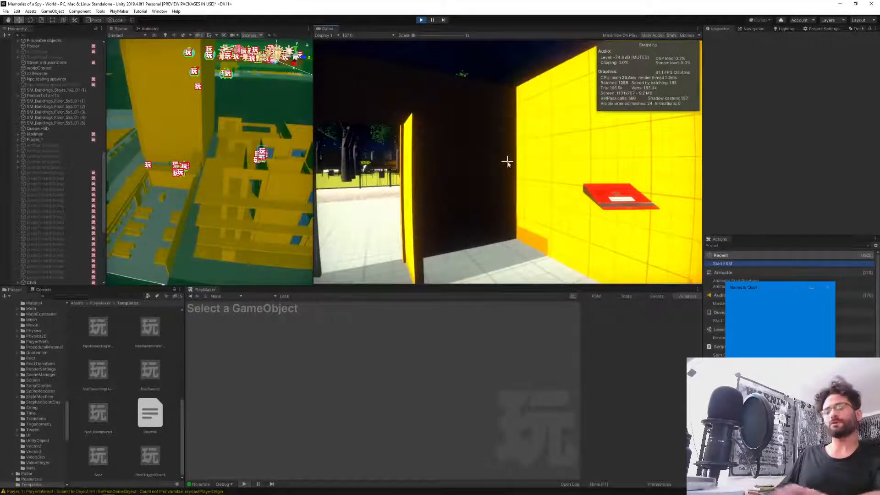
- Stop the game, widen the Scene view and look over the green chairs on the yellow floor
{"action": "key", "text": "Escape"}
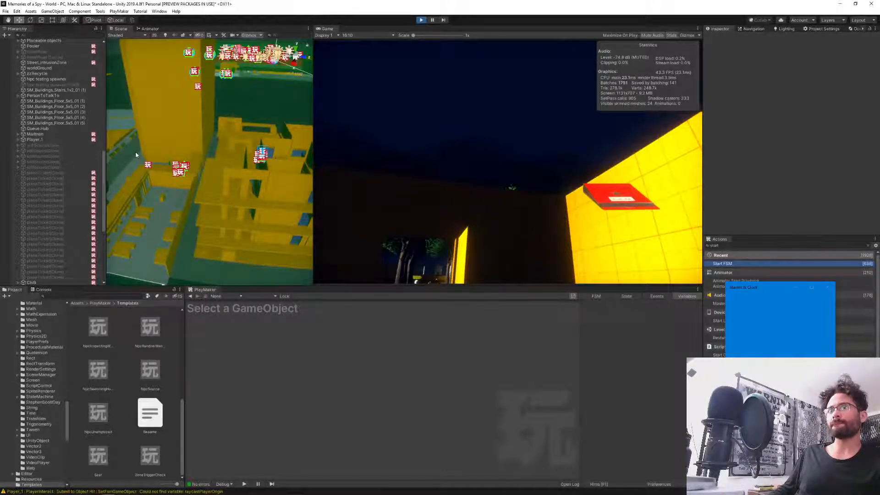
{"action": "key", "text": "ctrl+p"}
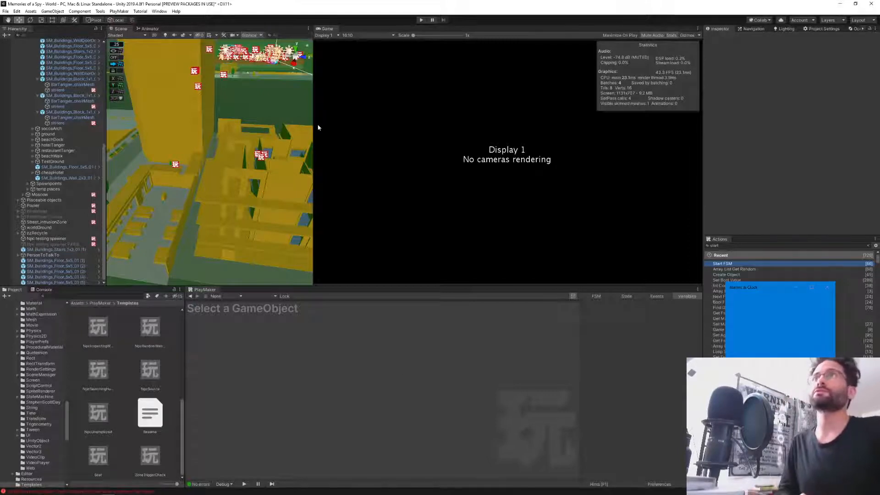
{"action": "left_click_drag", "start_coordinate": [315, 127], "coordinate": [478, 128]}
{"action": "right_click_drag", "start_coordinate": [348, 183], "coordinate": [515, 165]}
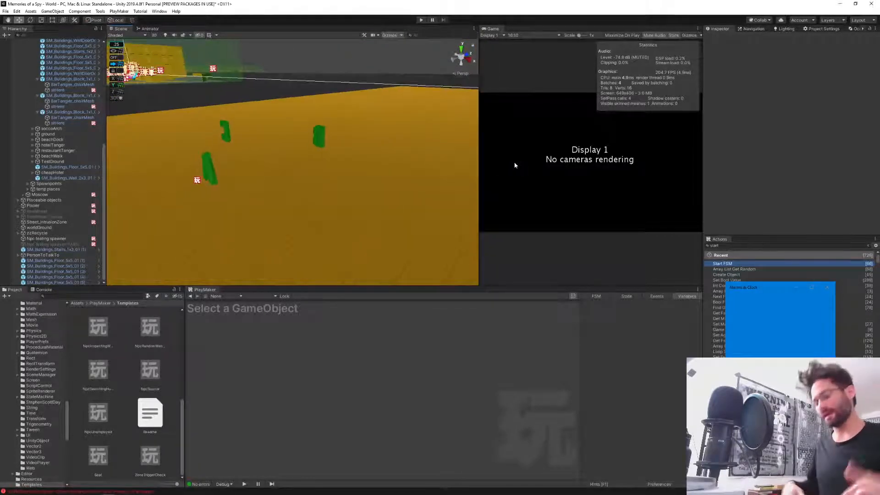